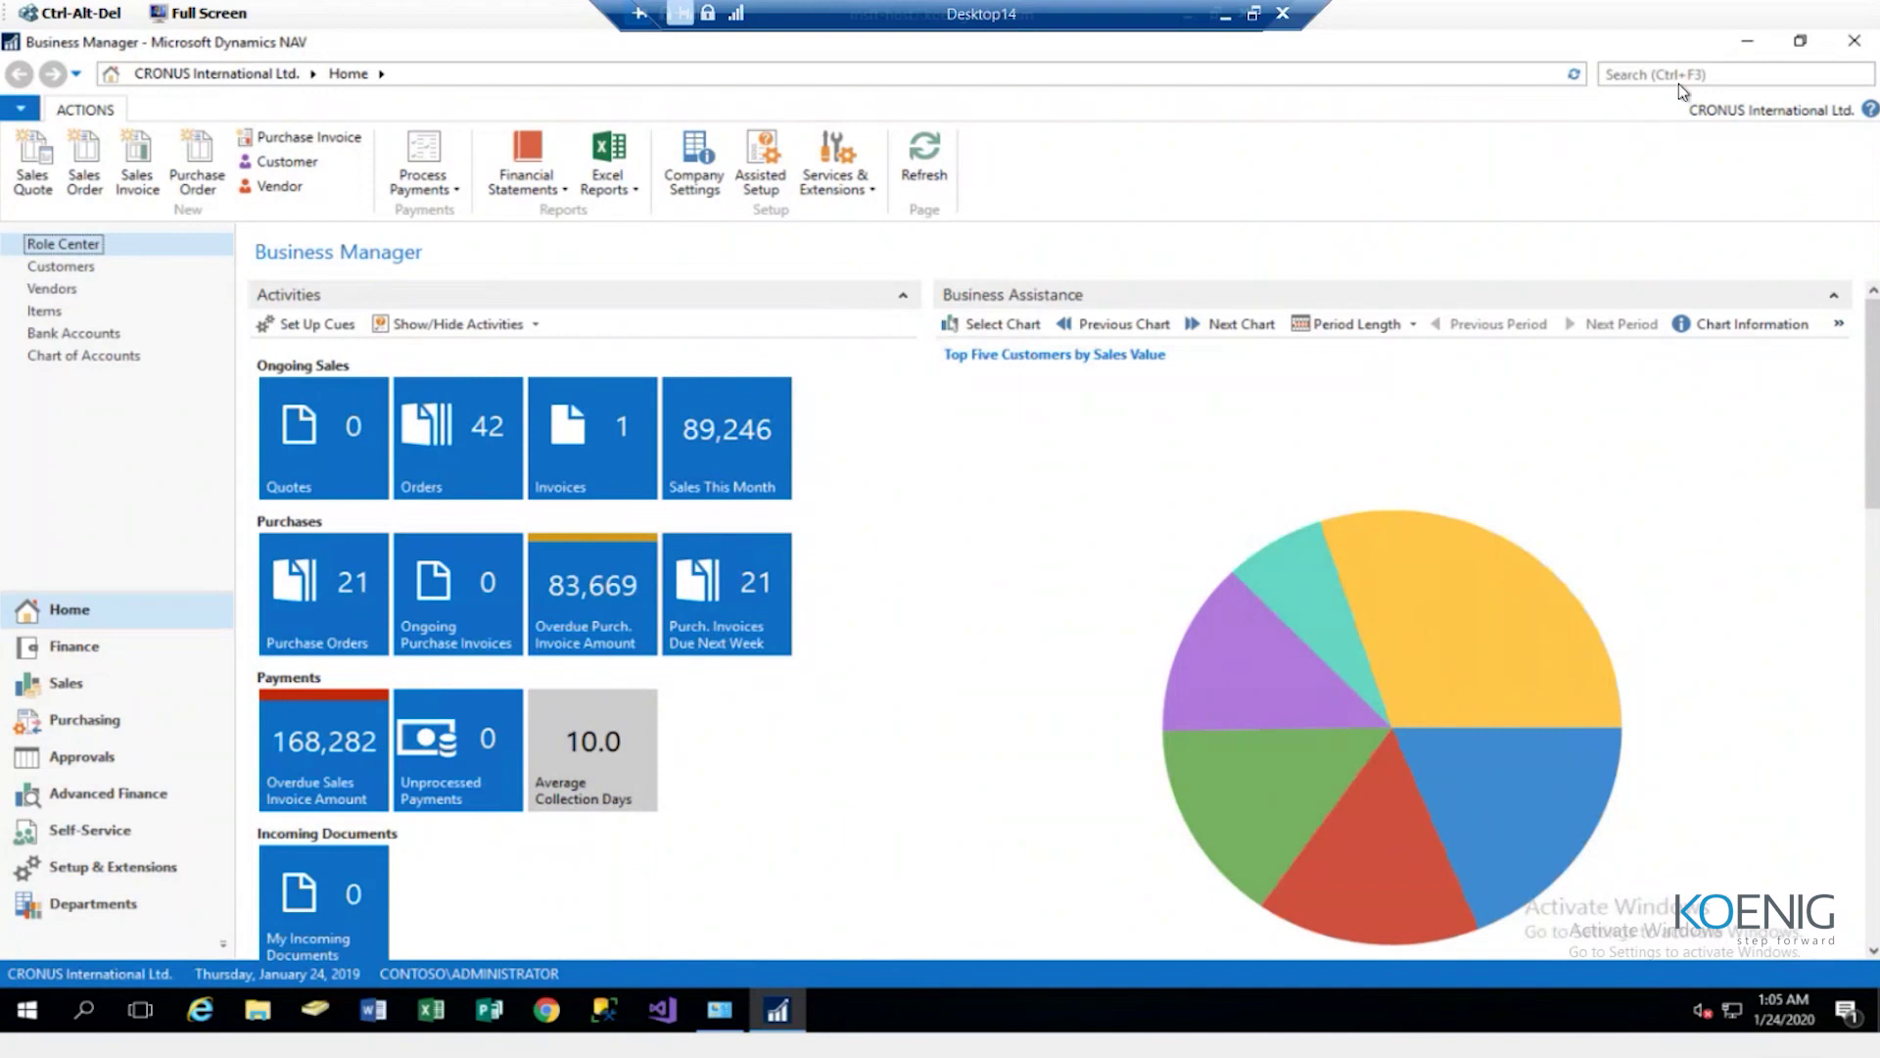
text(my sett)
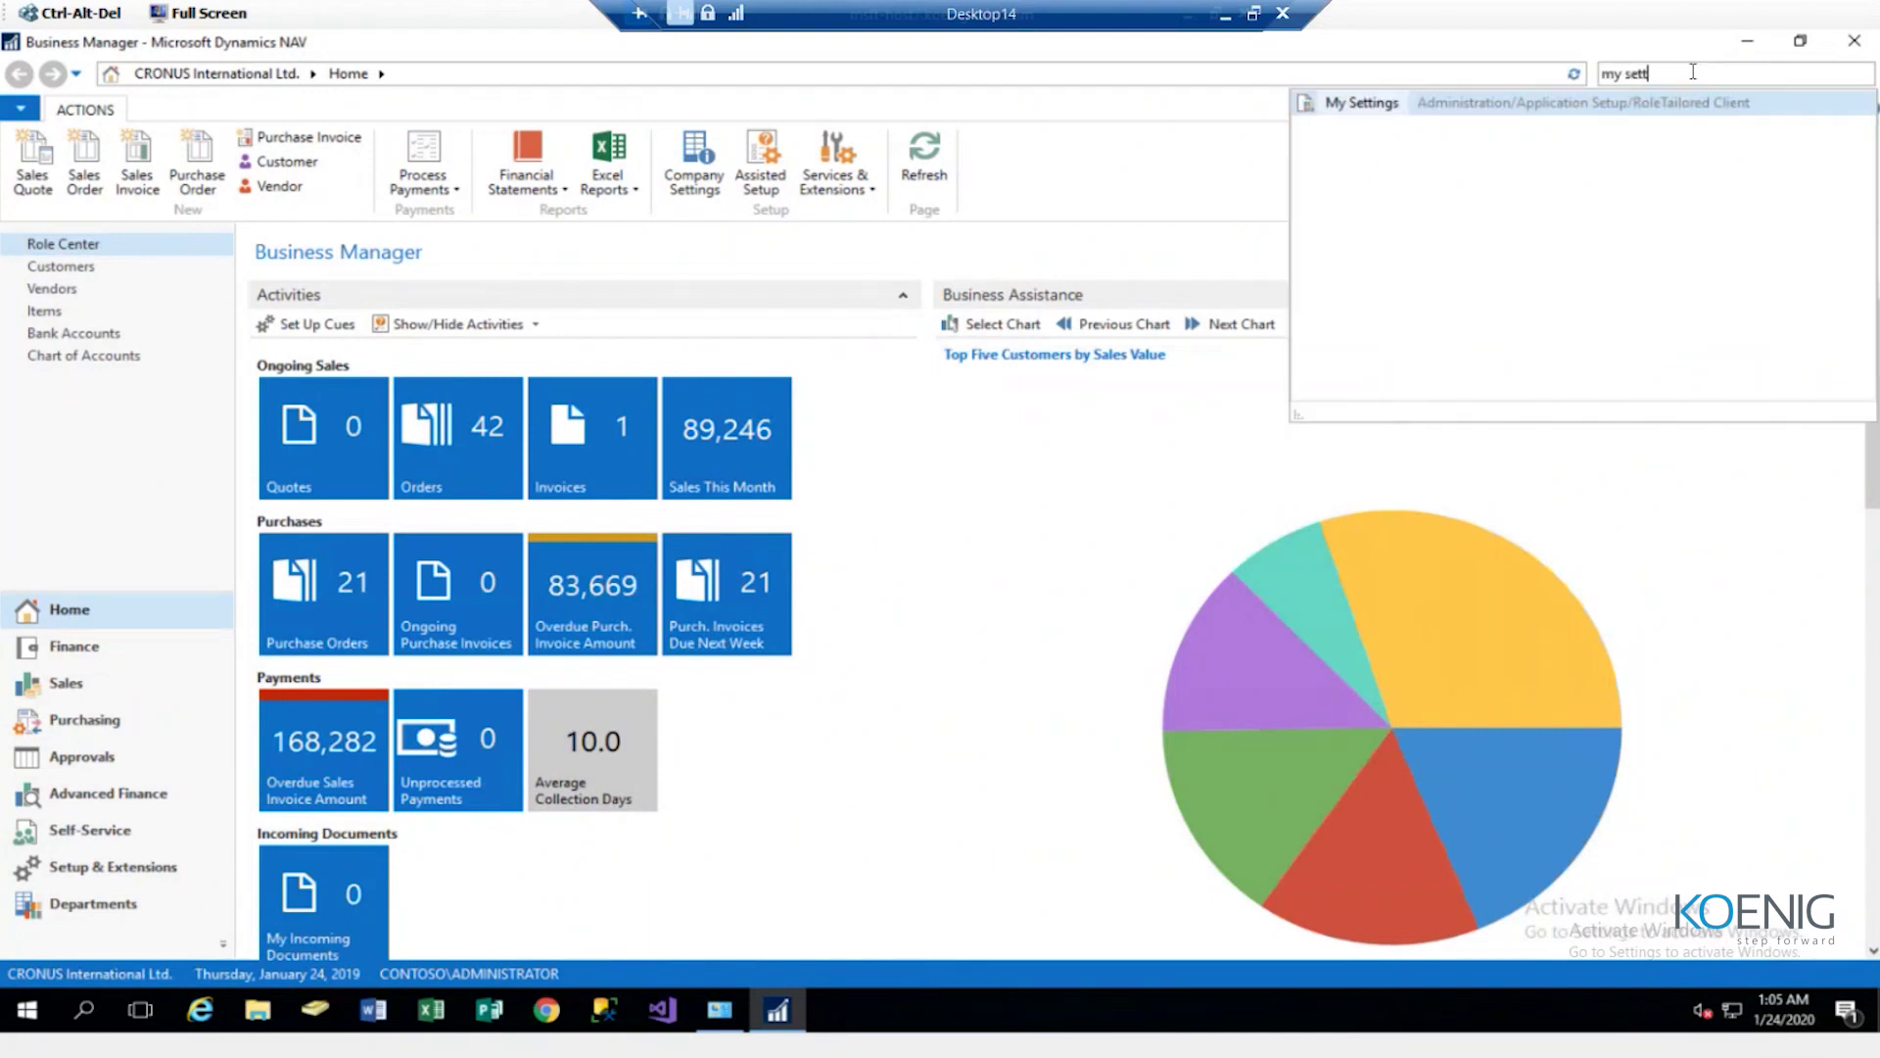
key(Return)
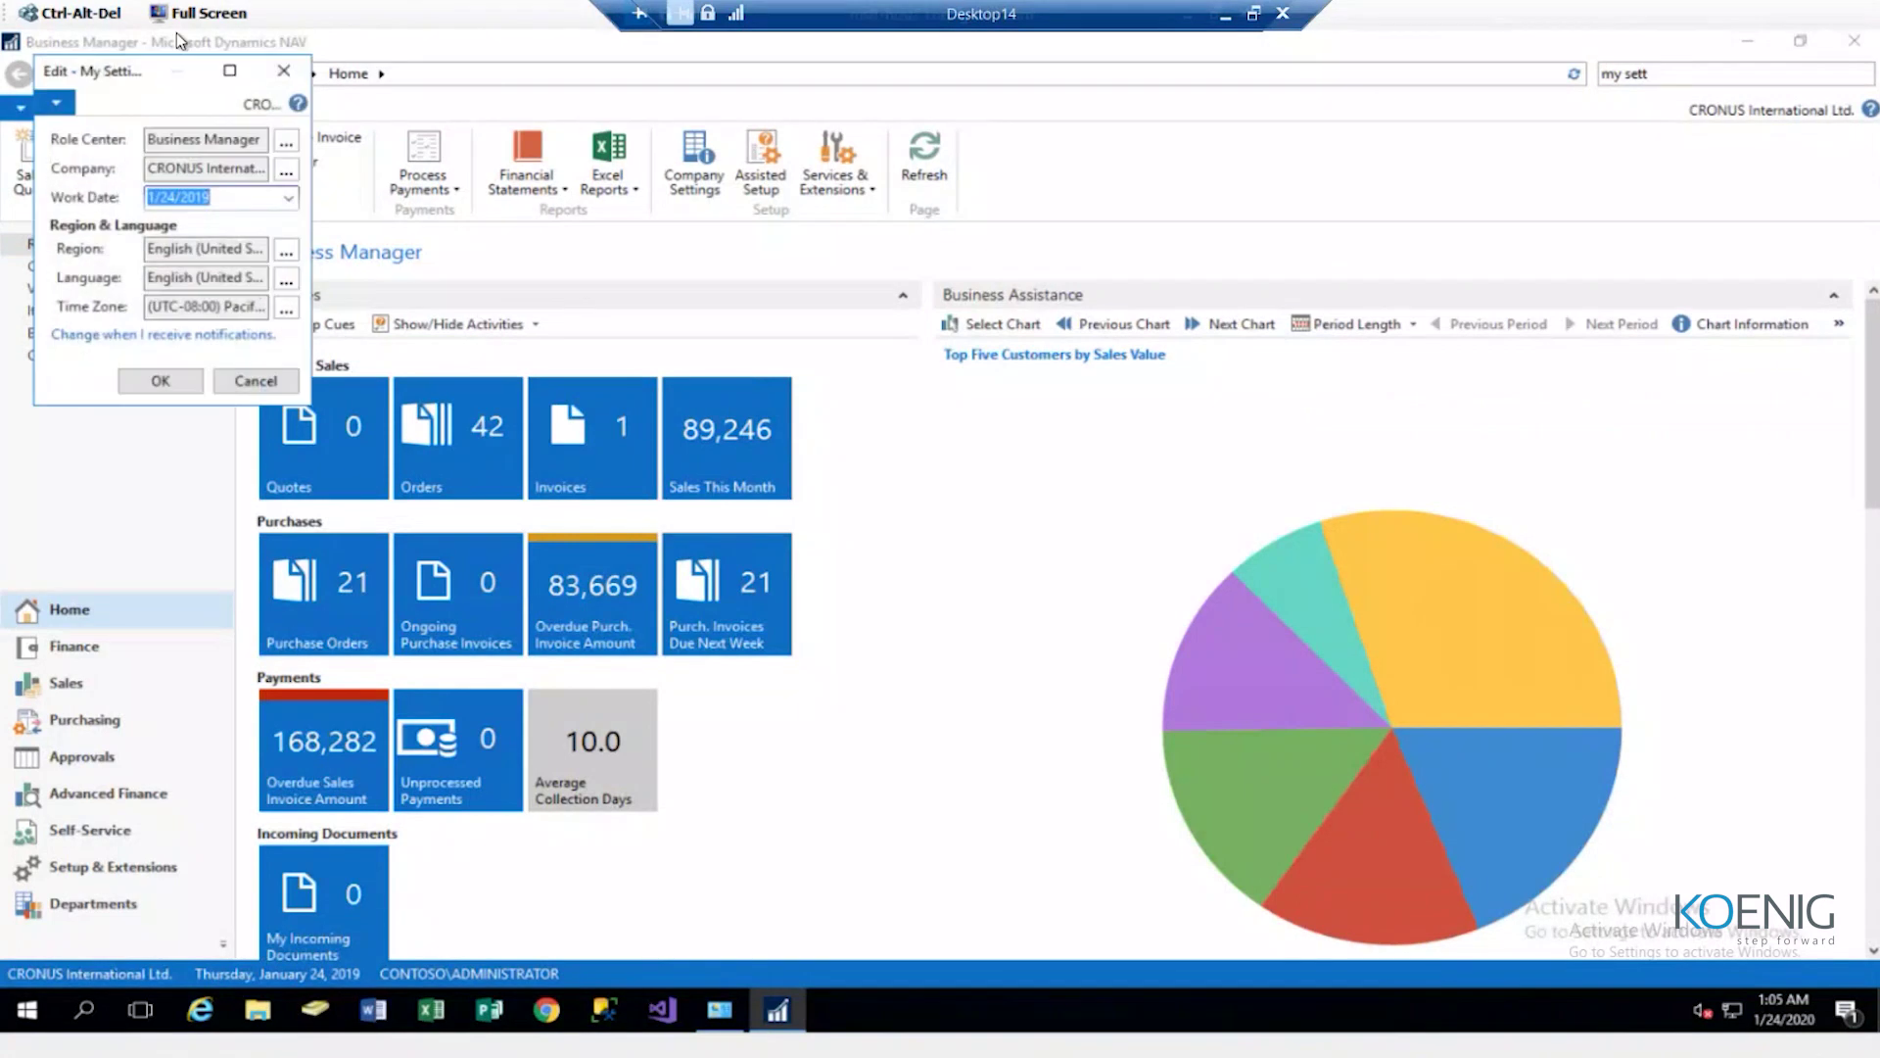
click(245, 78)
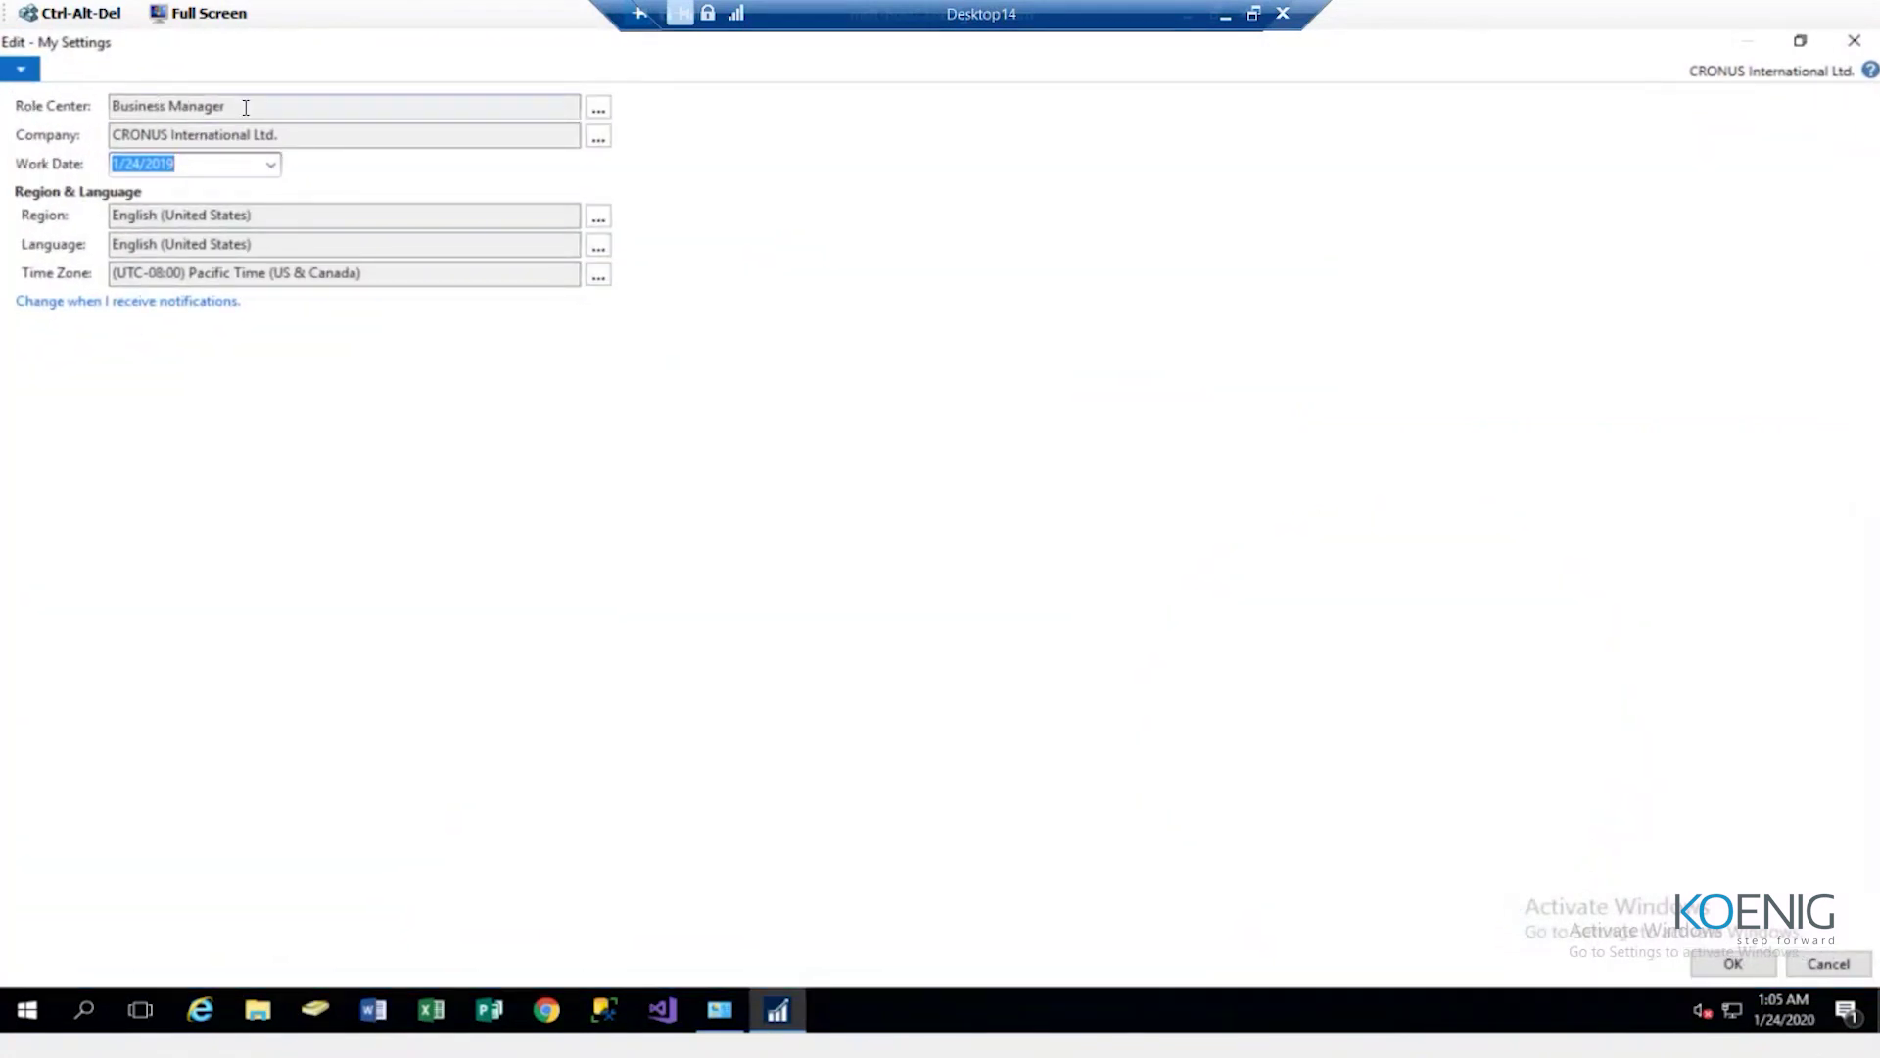
click(604, 109)
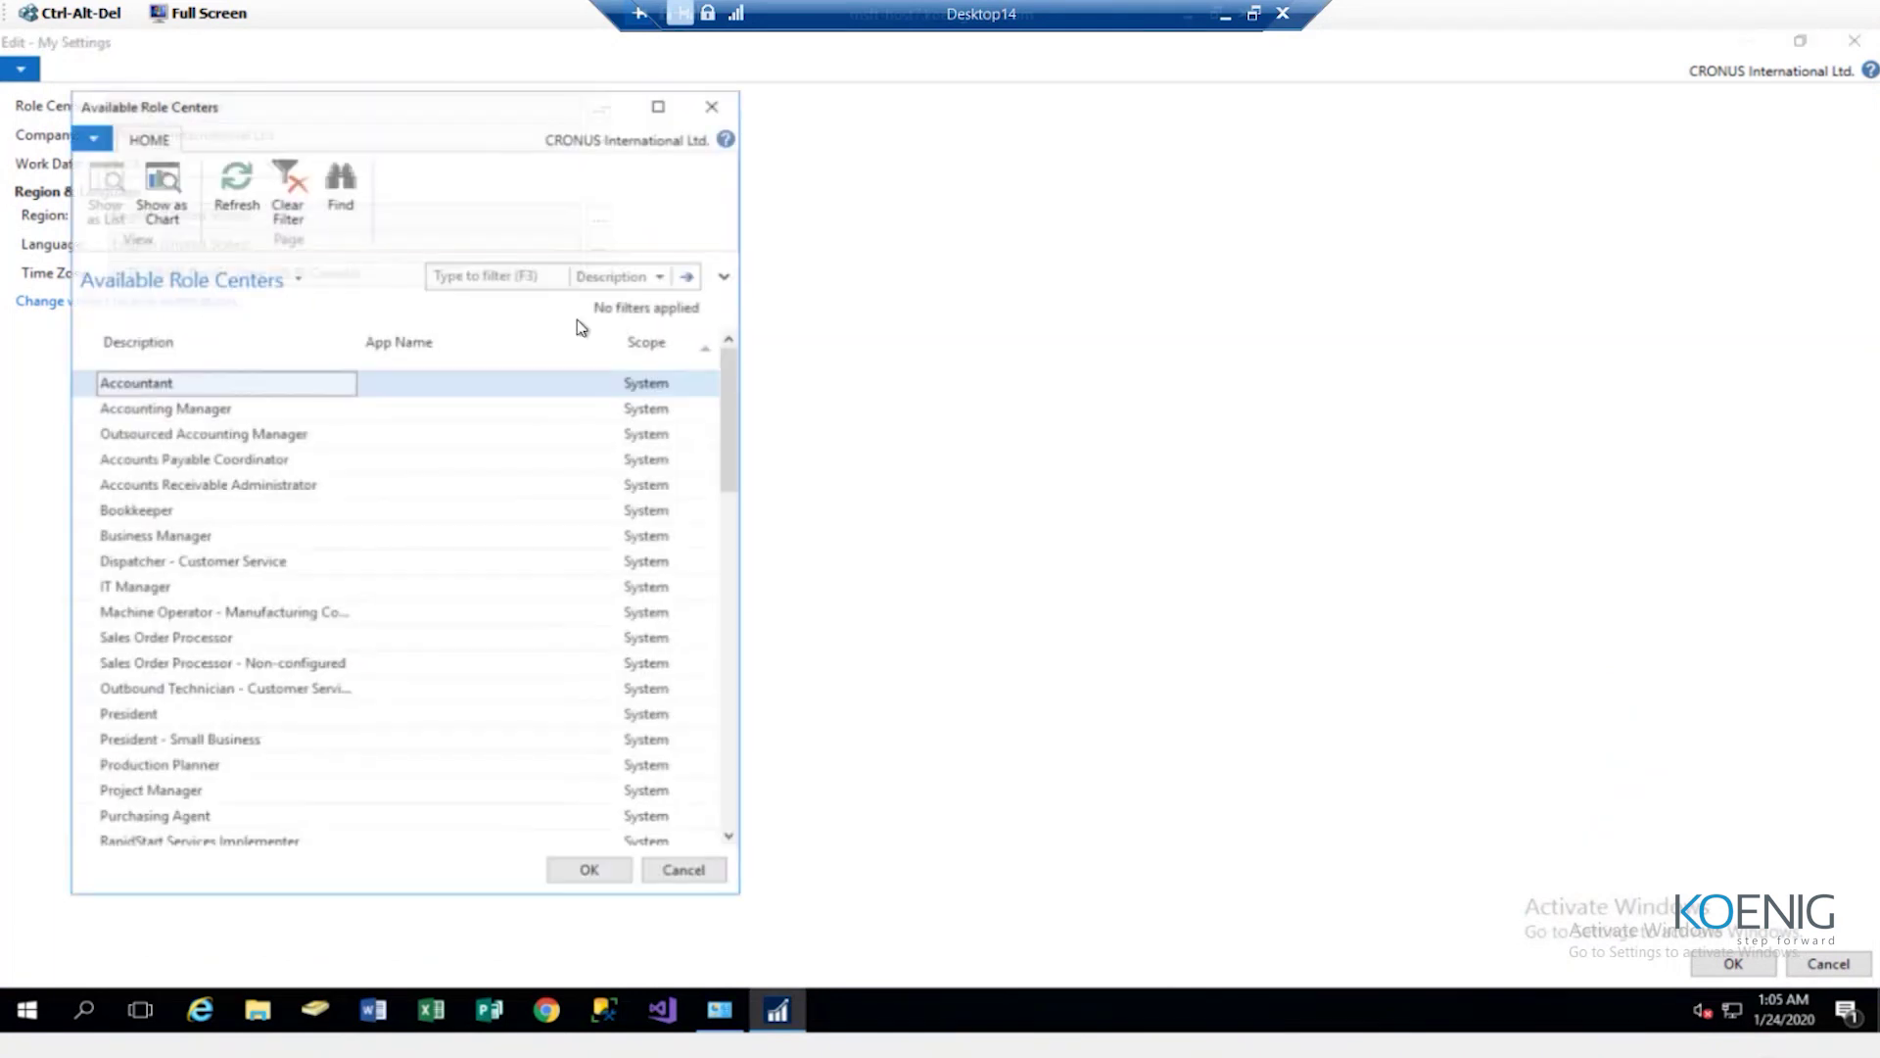
scroll(312, 646, down, 2)
scroll(311, 646, down, 2)
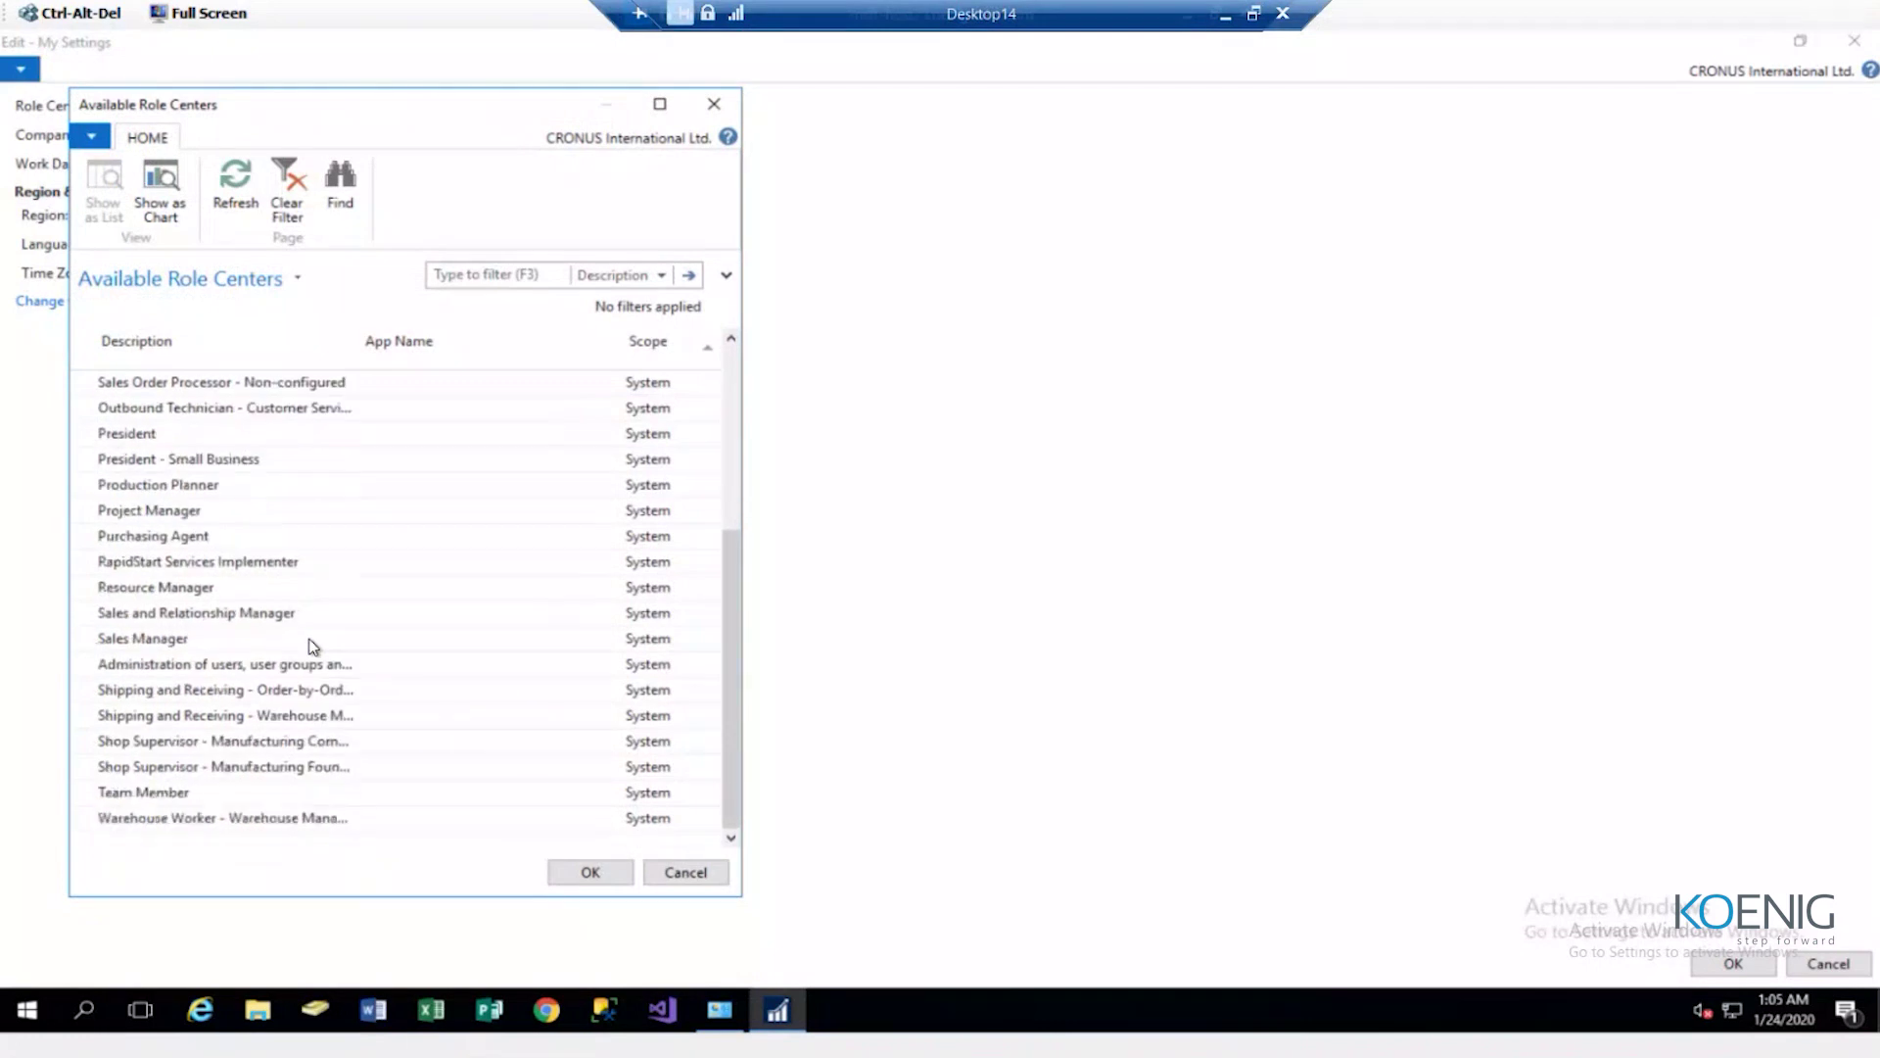
scroll(312, 647, up, 4)
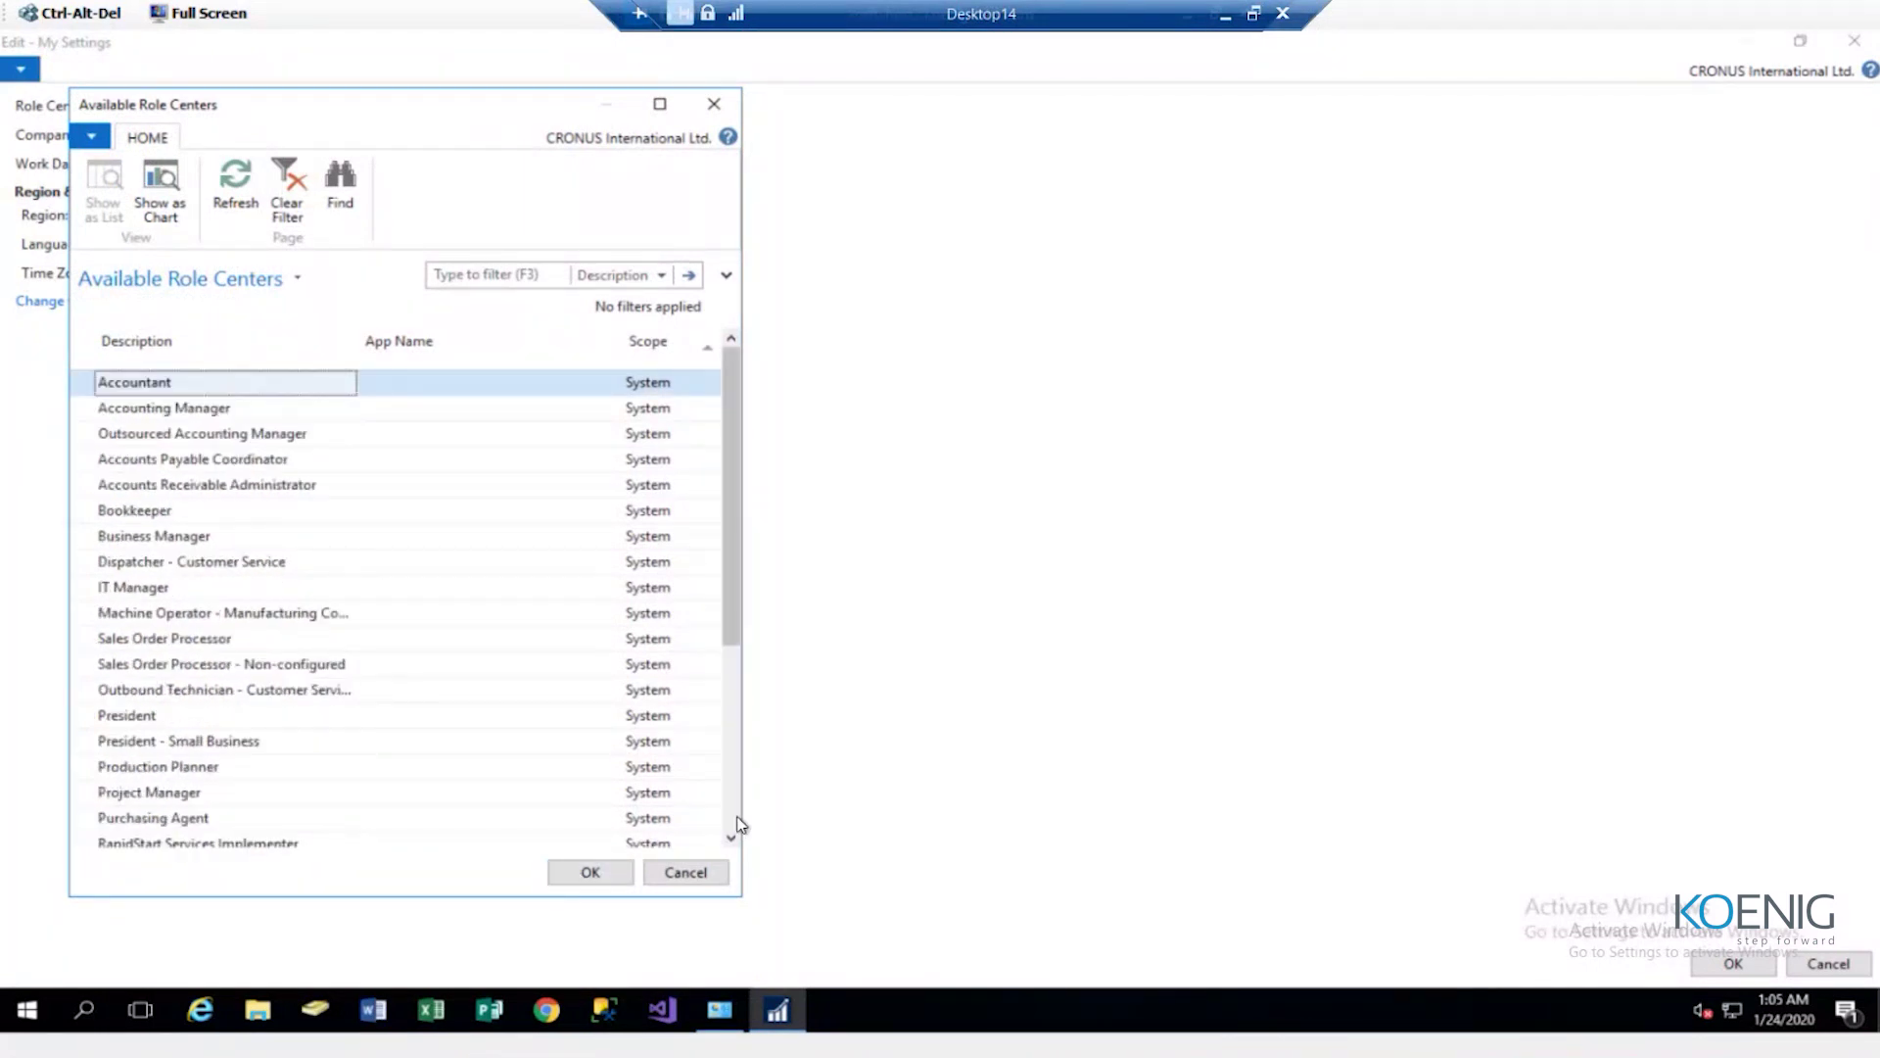
click(707, 876)
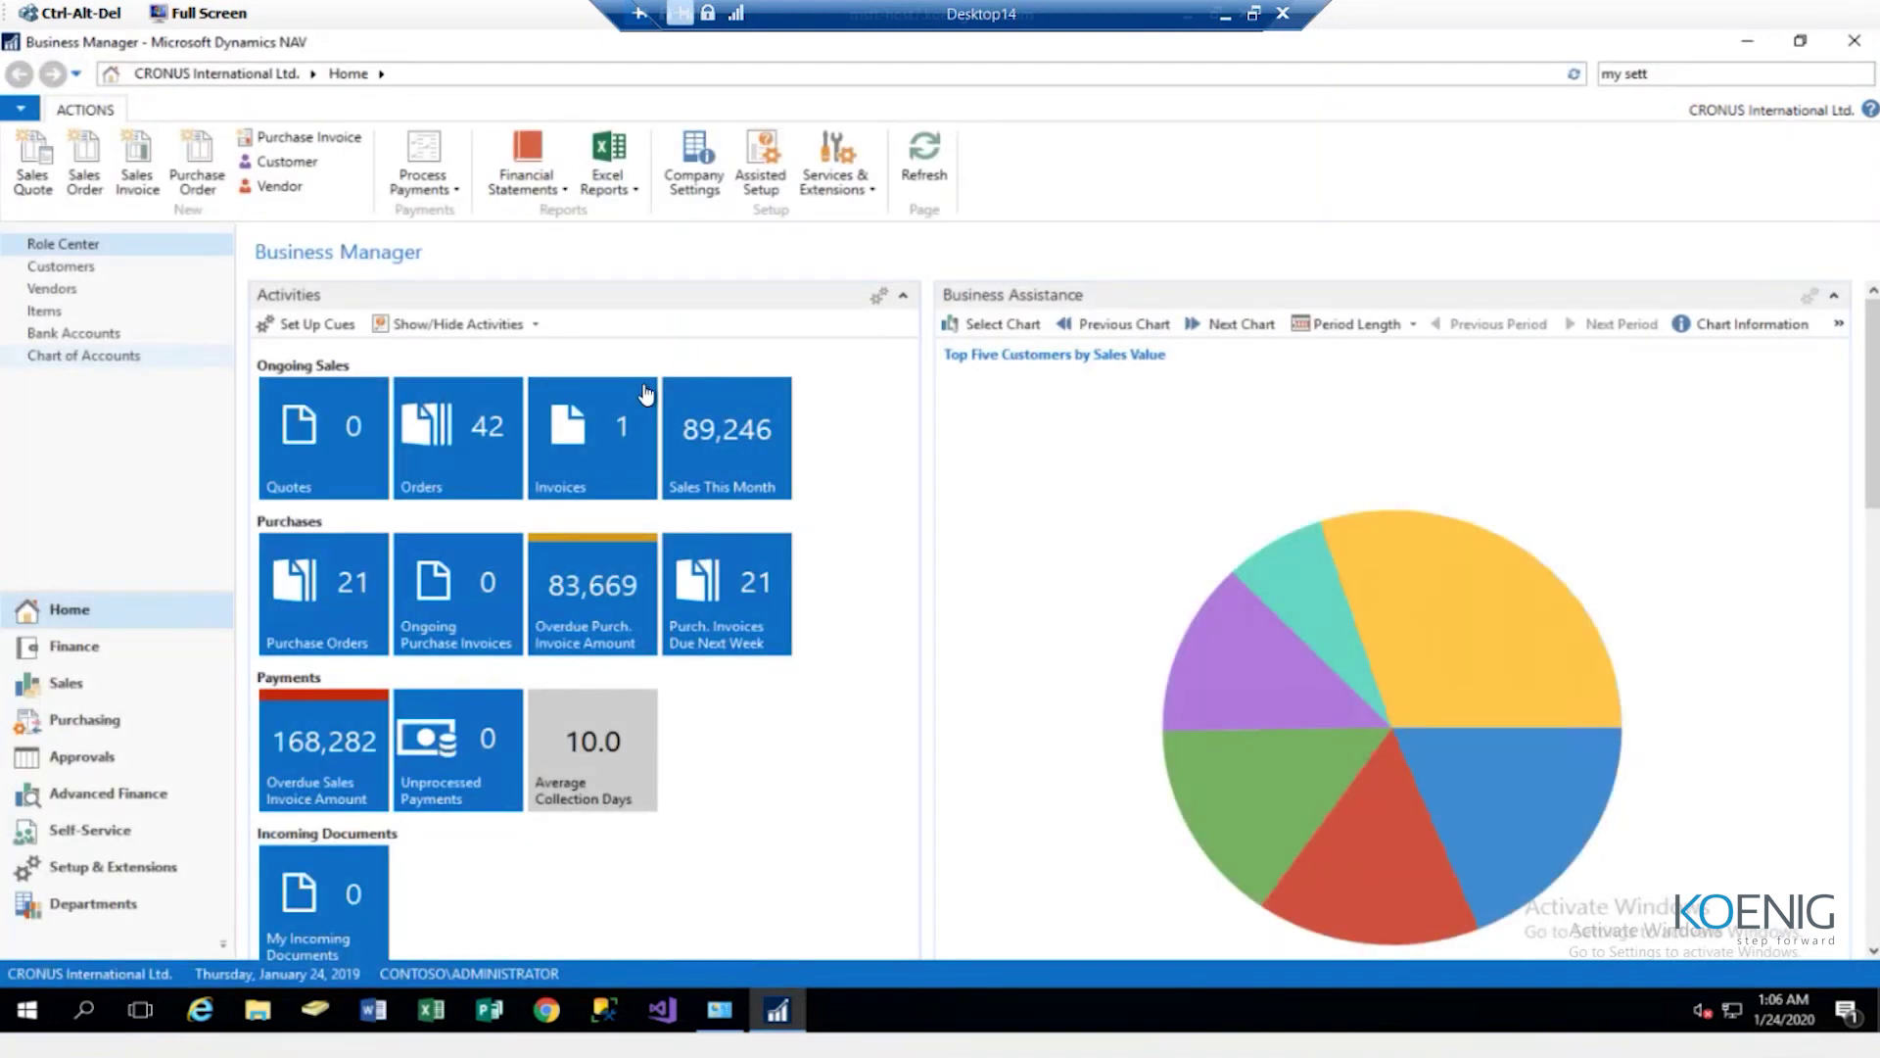
Replace the search text with 'permission' to find the Permission Sets page
scroll(651, 806, down, 2)
scroll(662, 782, up, 2)
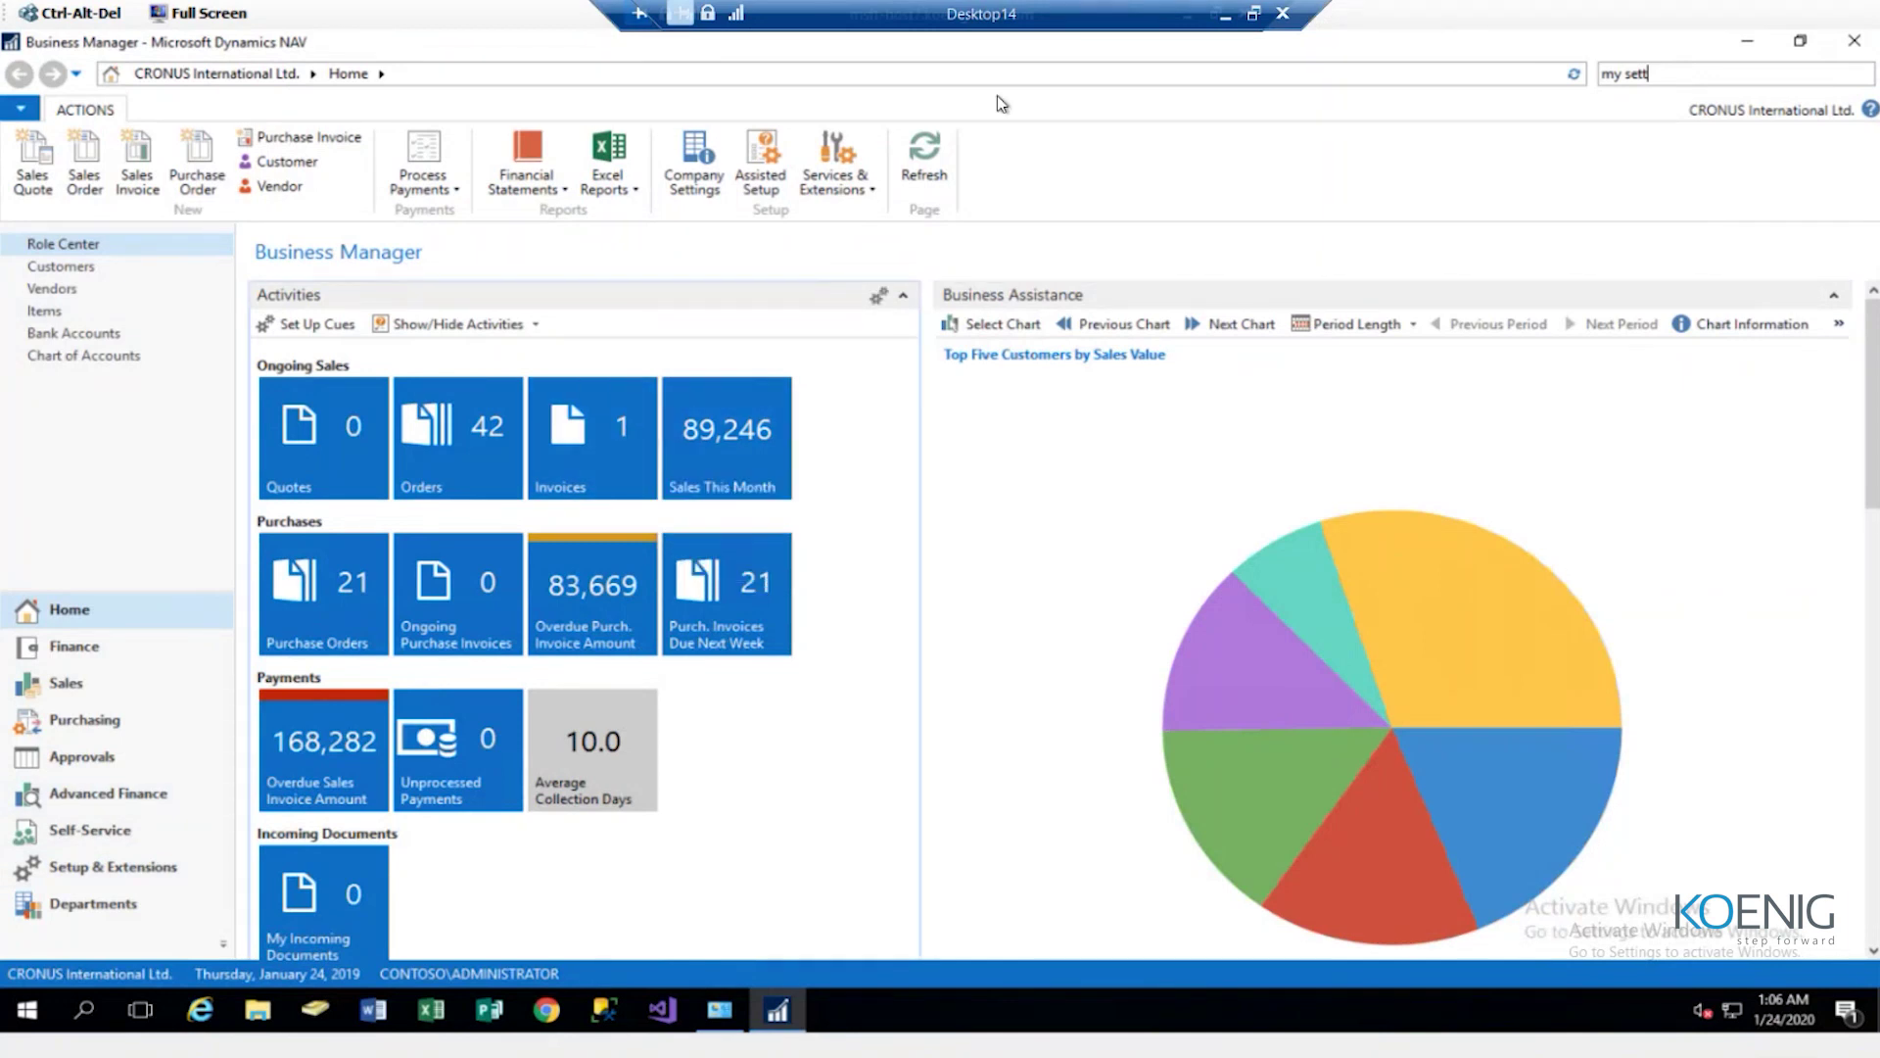
key(ctrl+a)
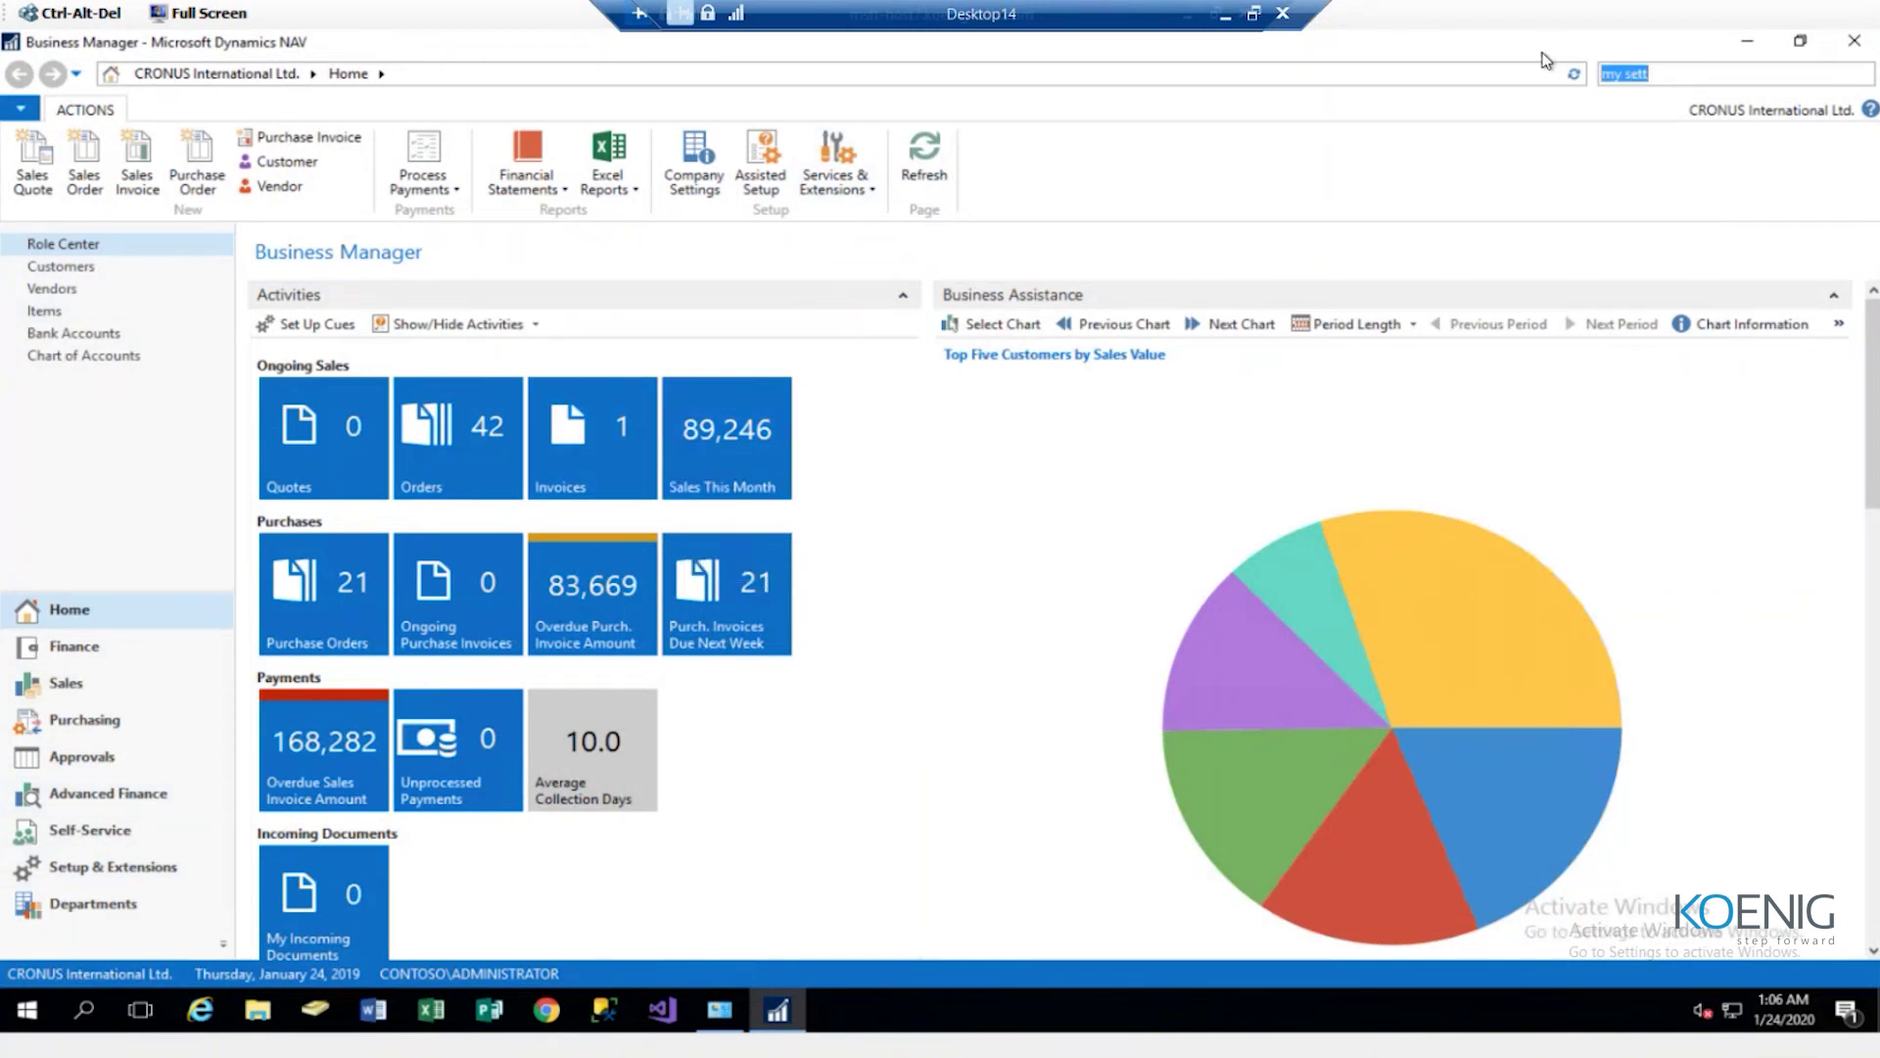
text(permi)
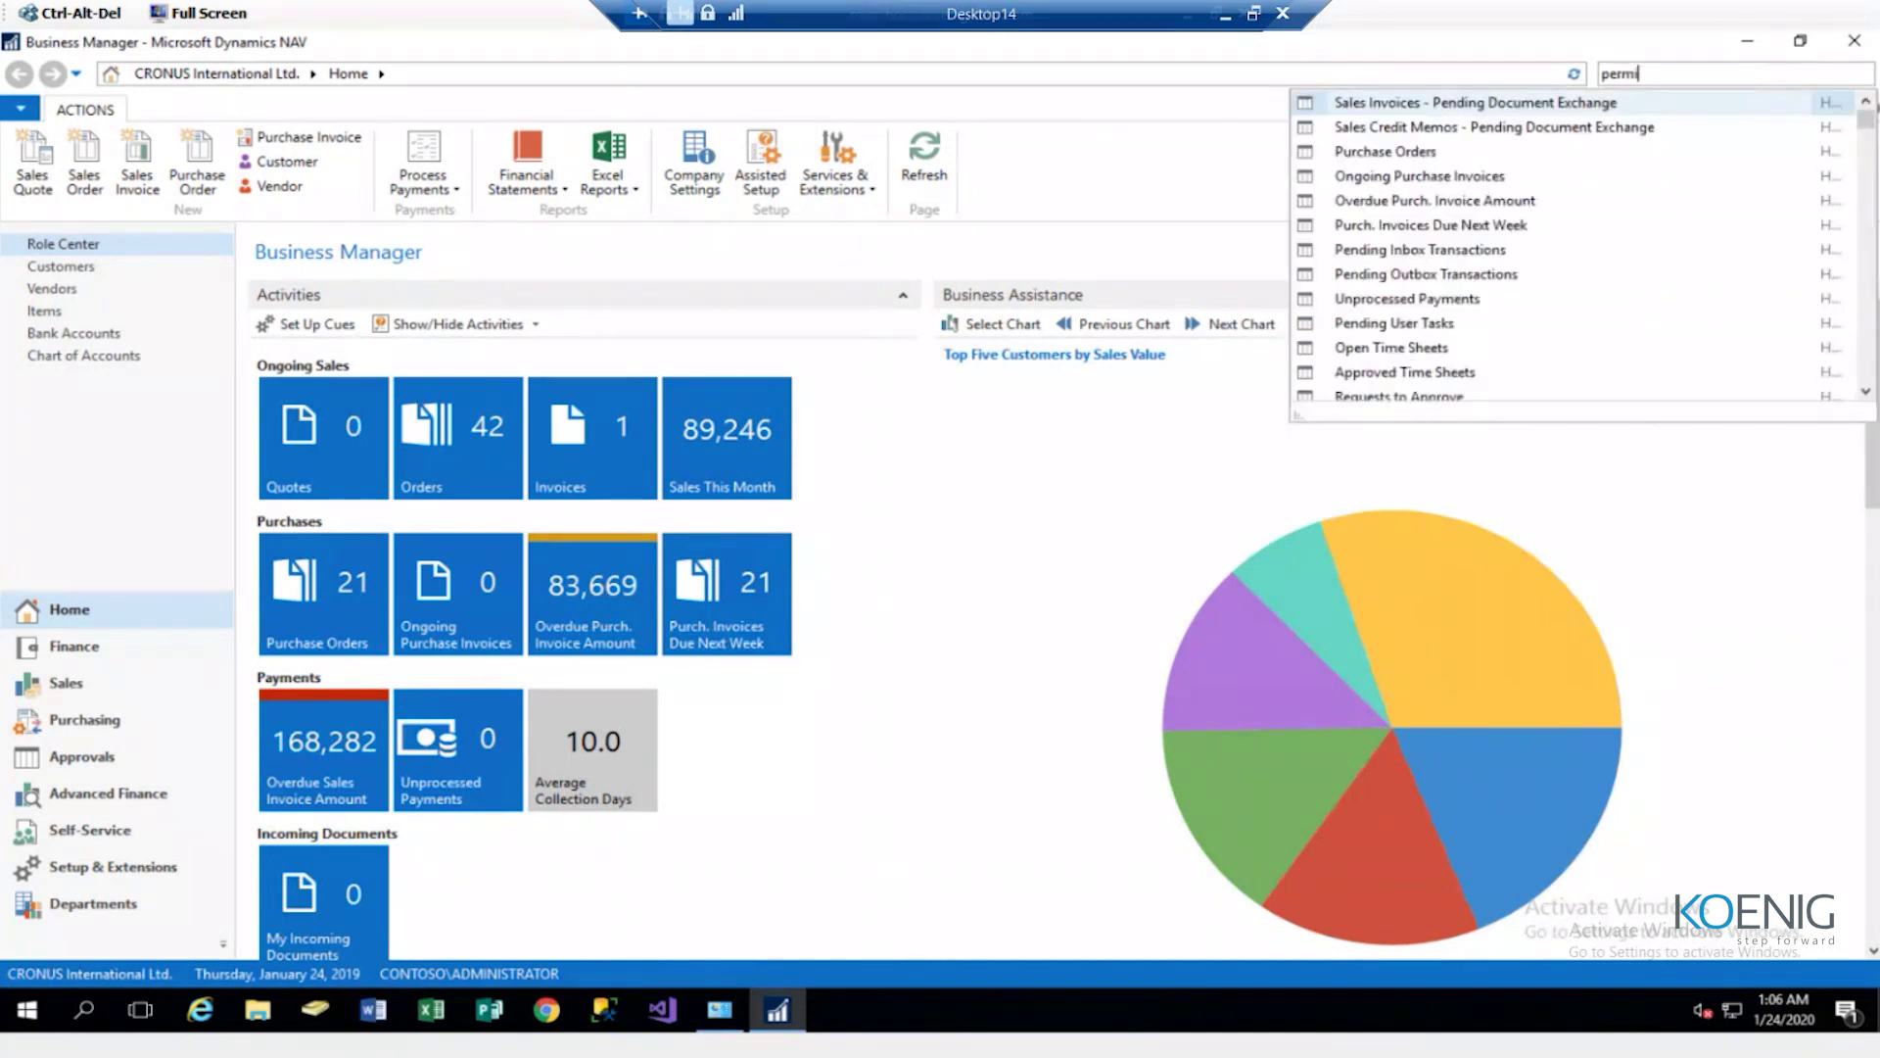
text(ssion)
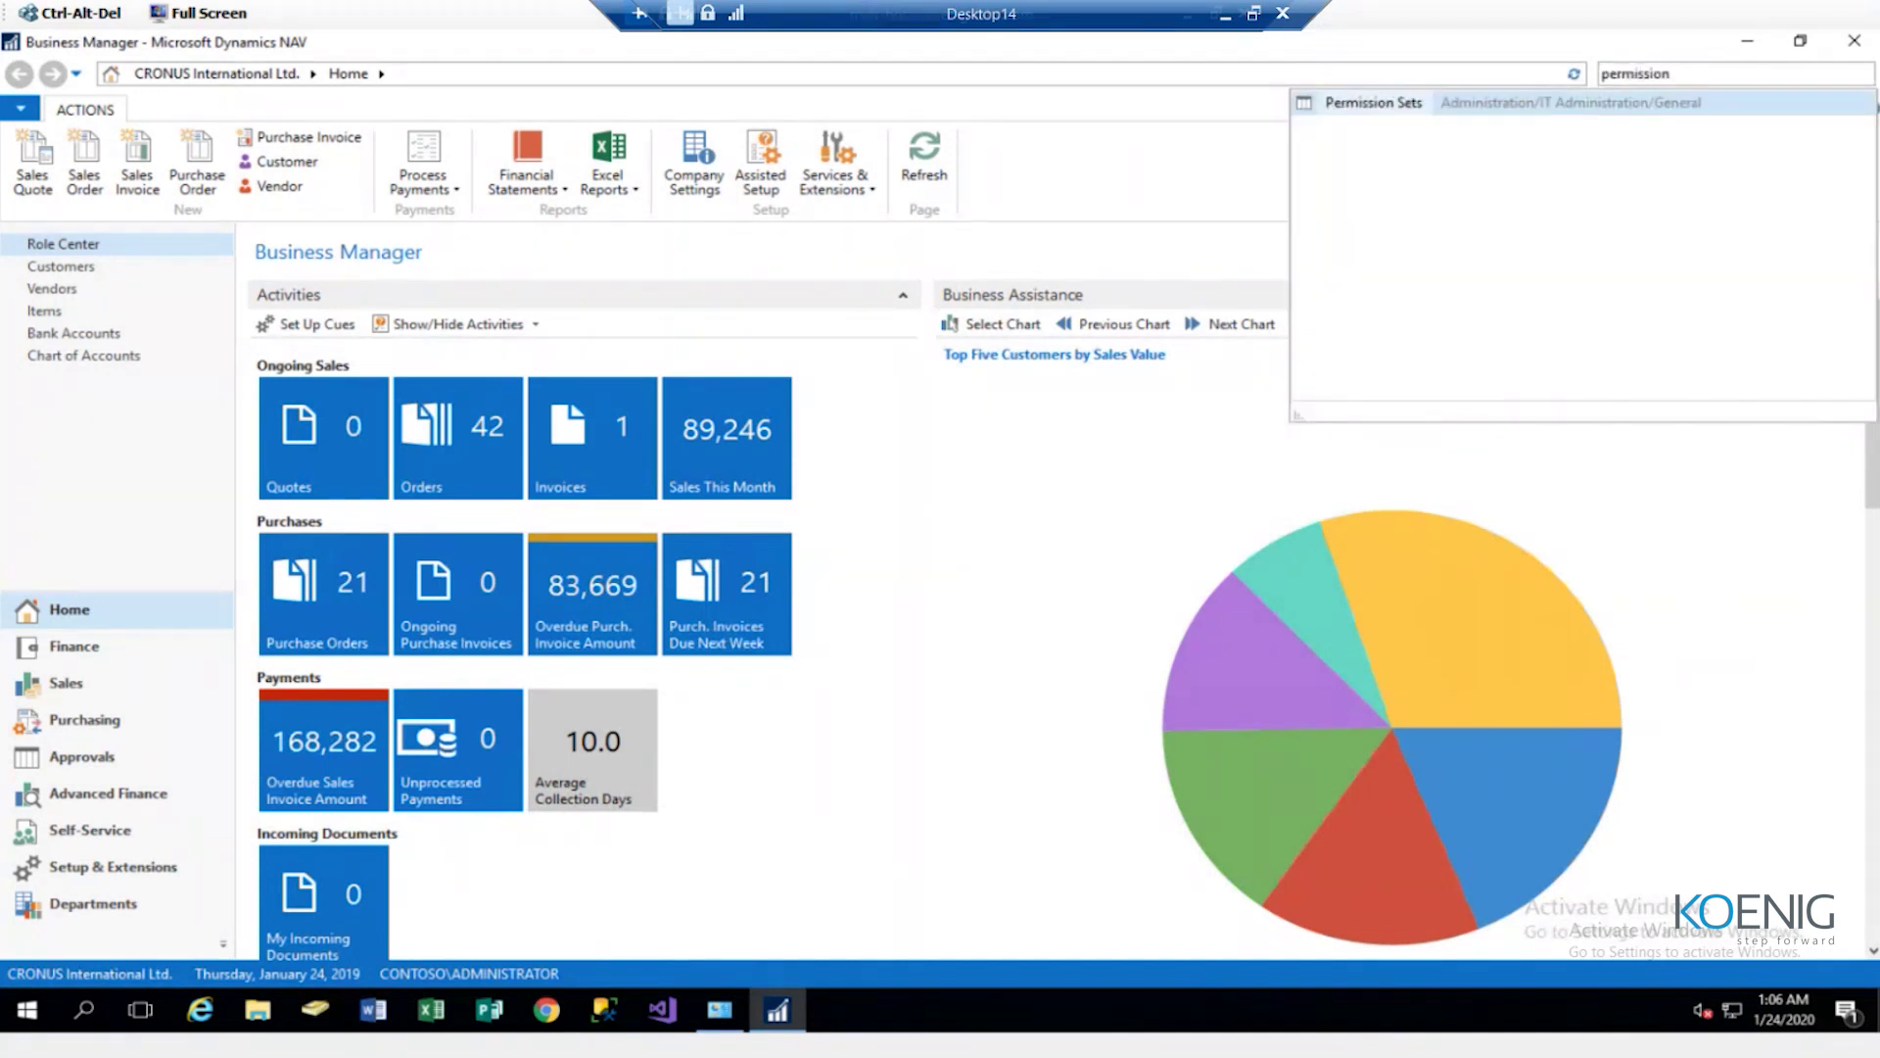
Open the Permission Sets list and select the D365 ACC. PAYABLE set
click(1365, 115)
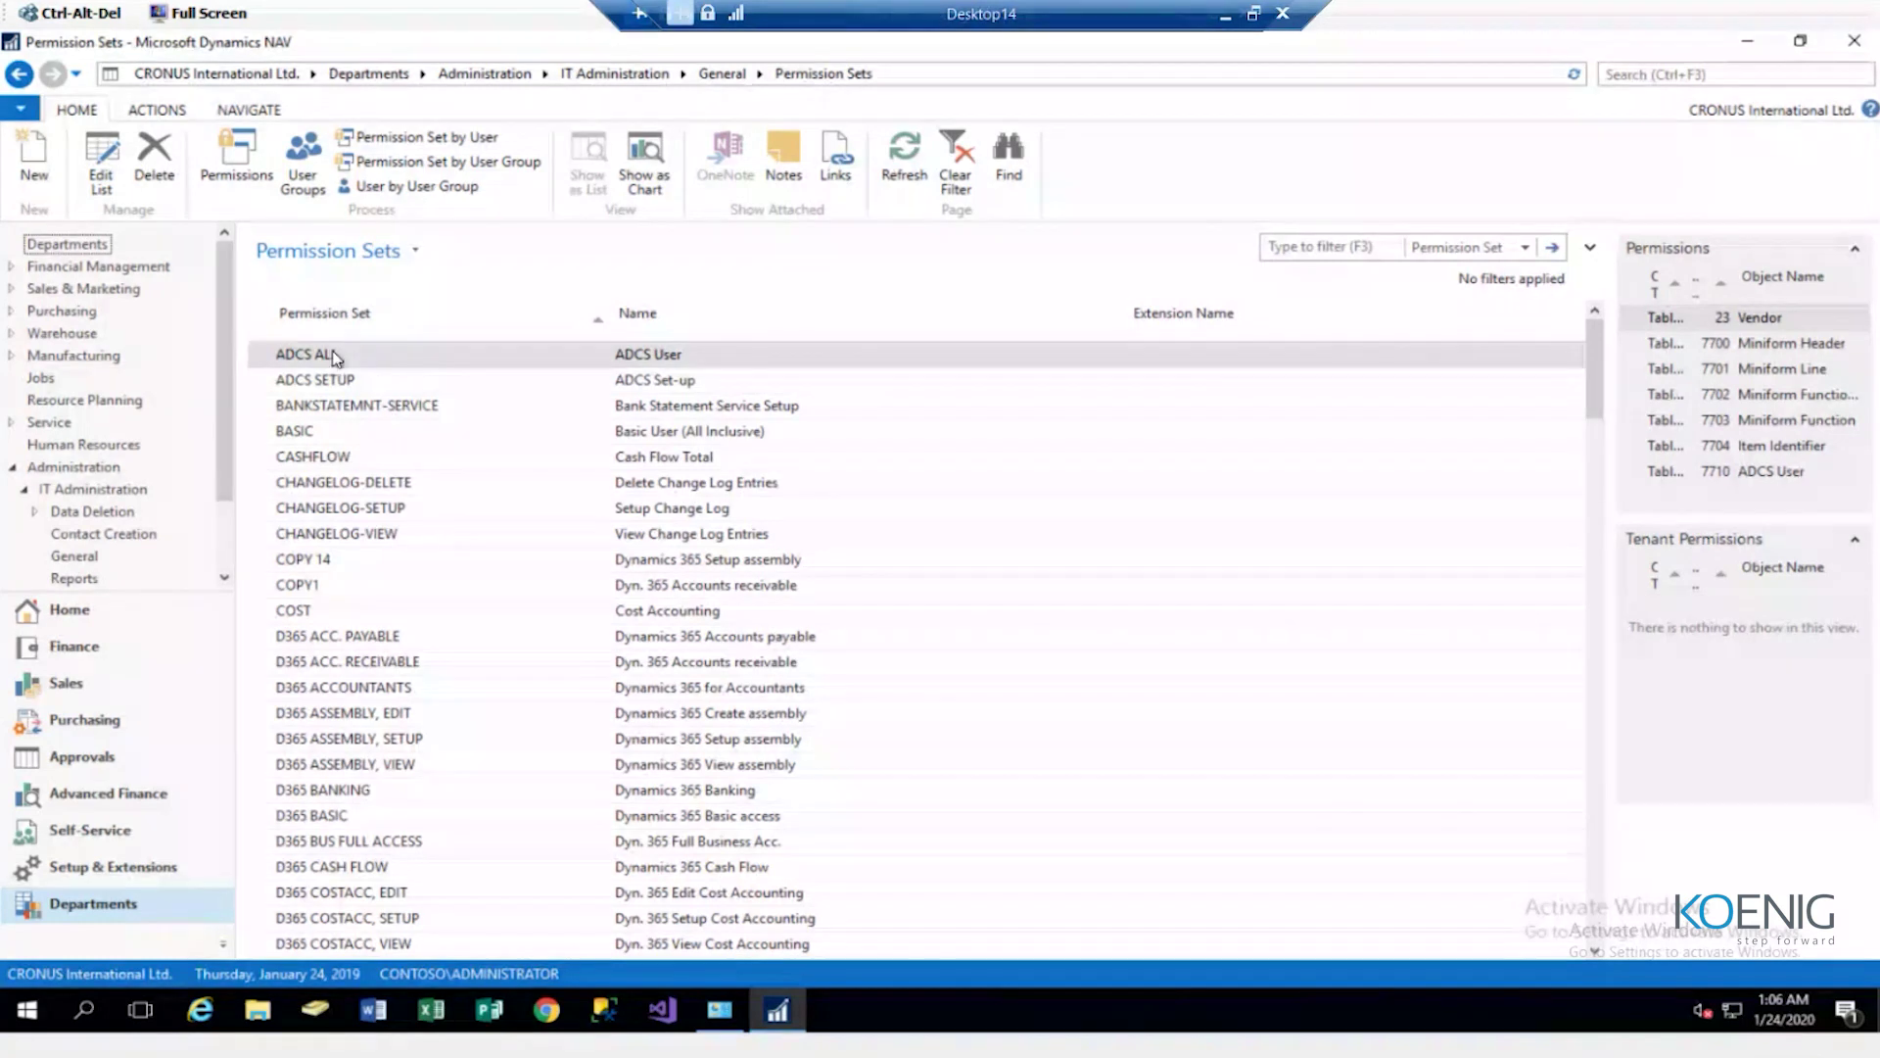
scroll(390, 514, down, 7)
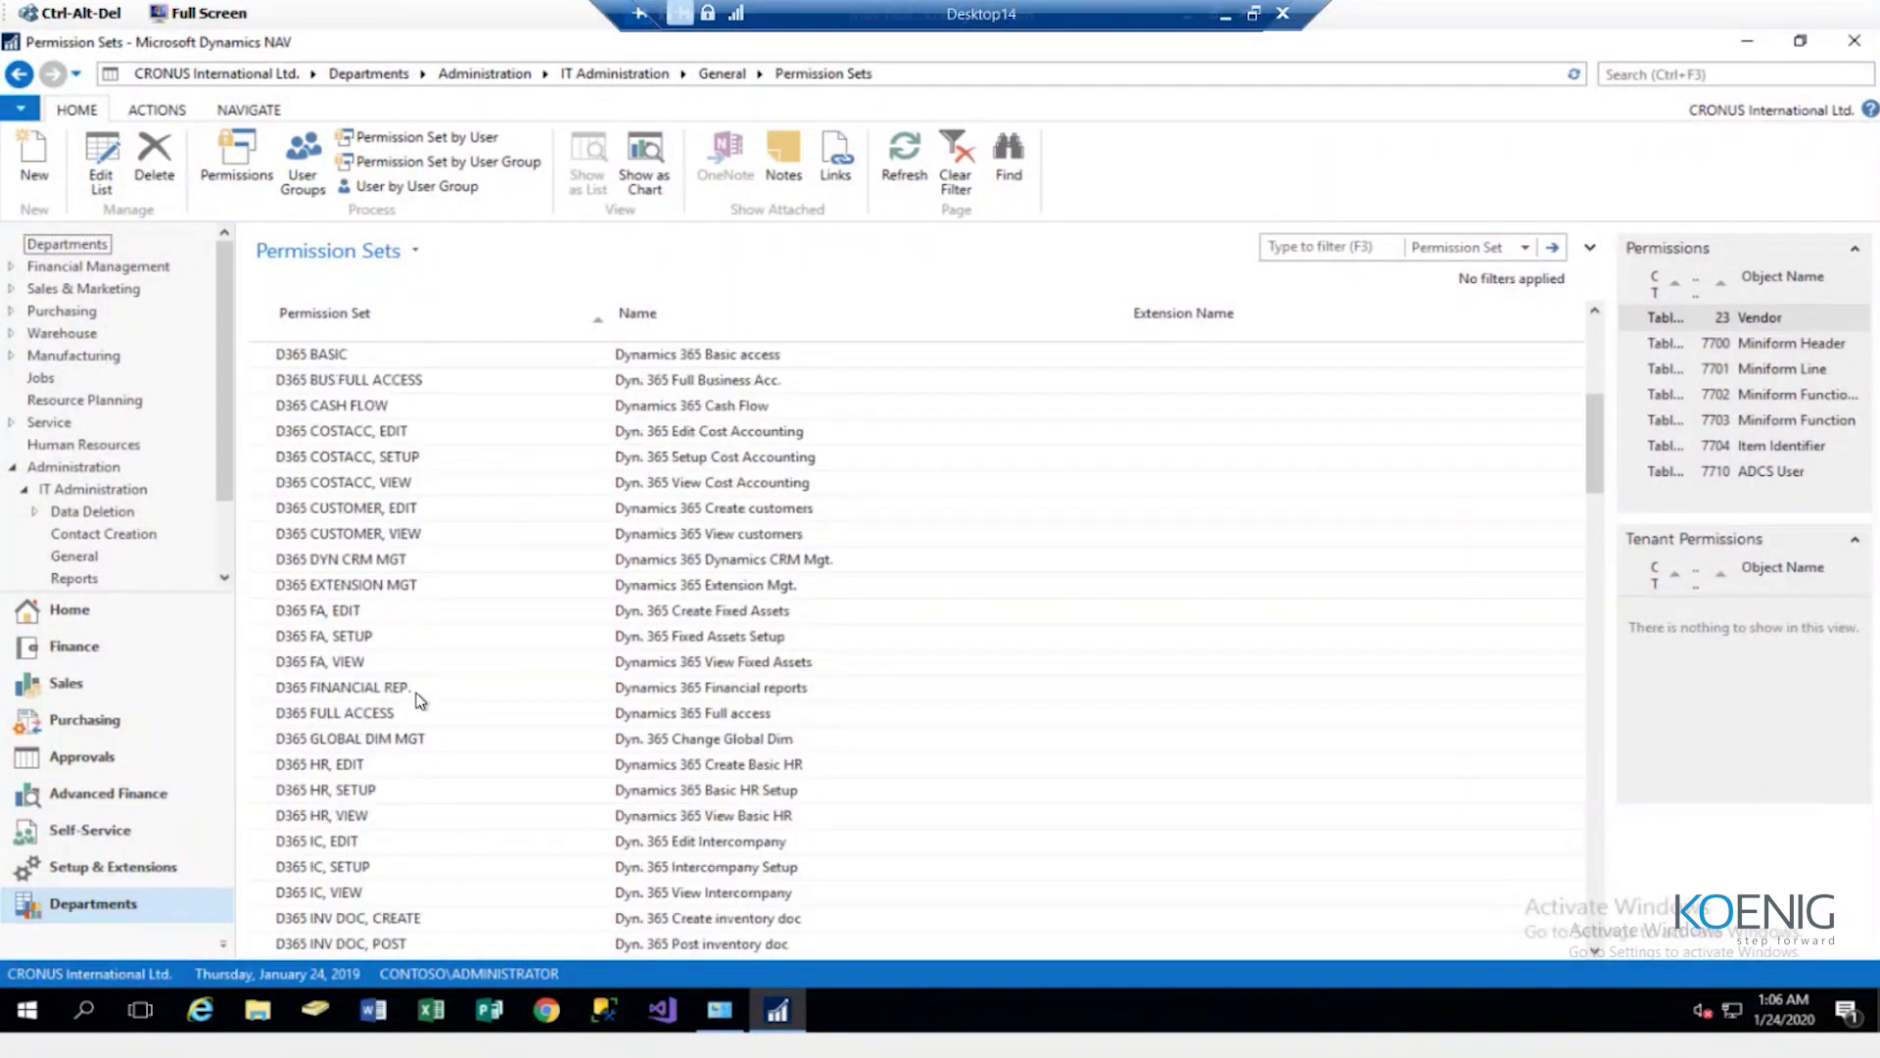
scroll(364, 462, up, 7)
scroll(519, 832, down, 5)
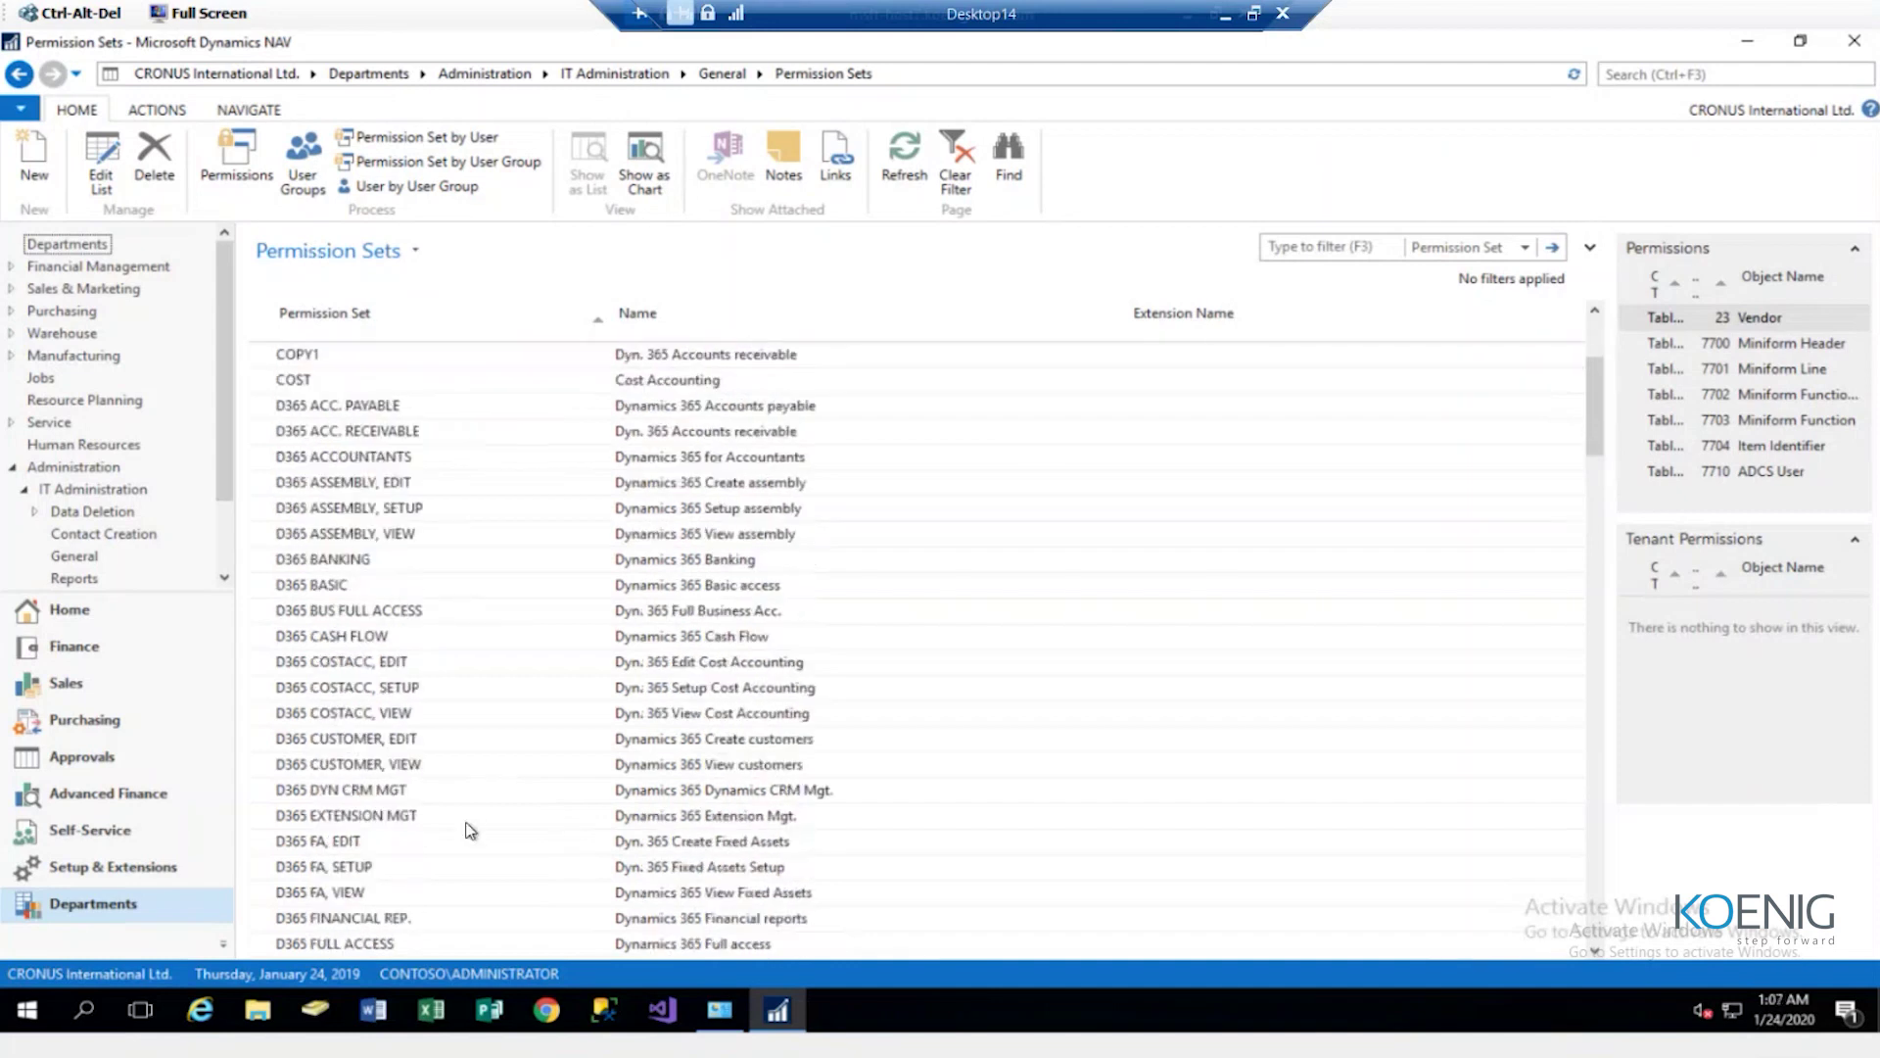
scroll(342, 729, down, 2)
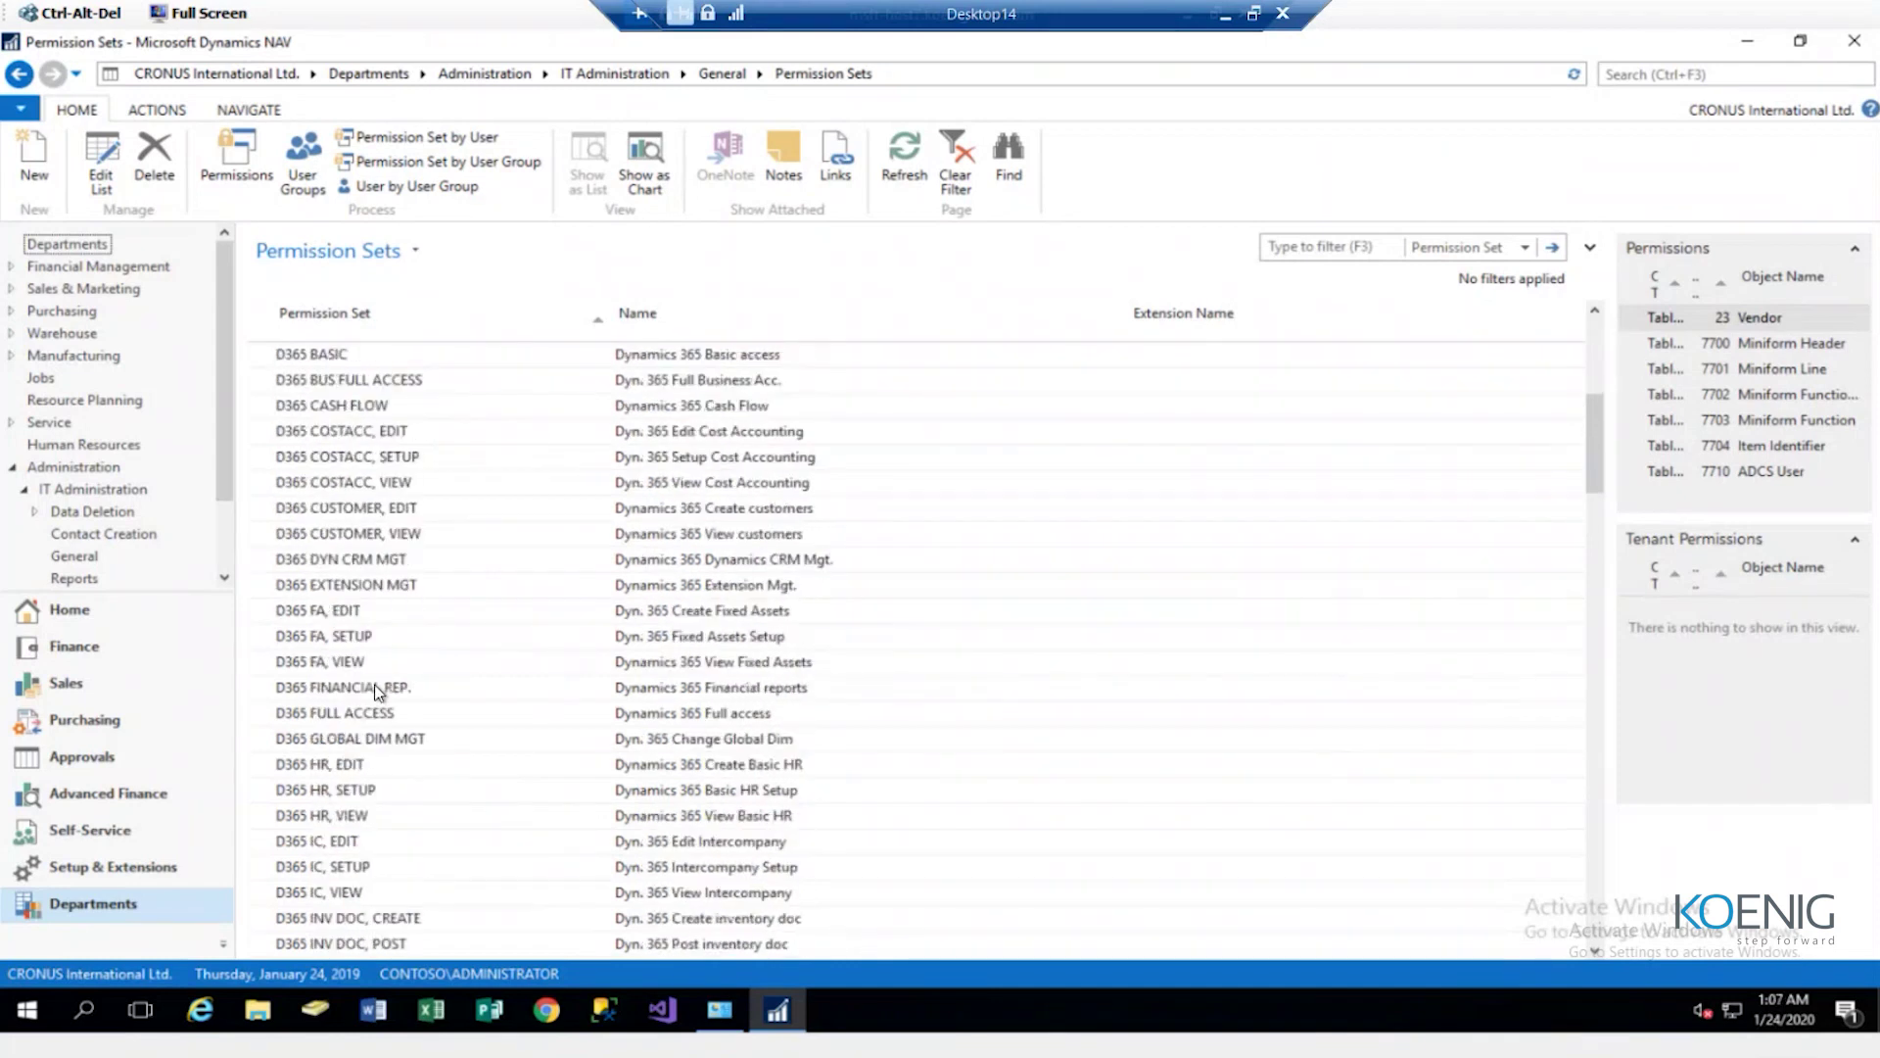
scroll(349, 681, down, 1)
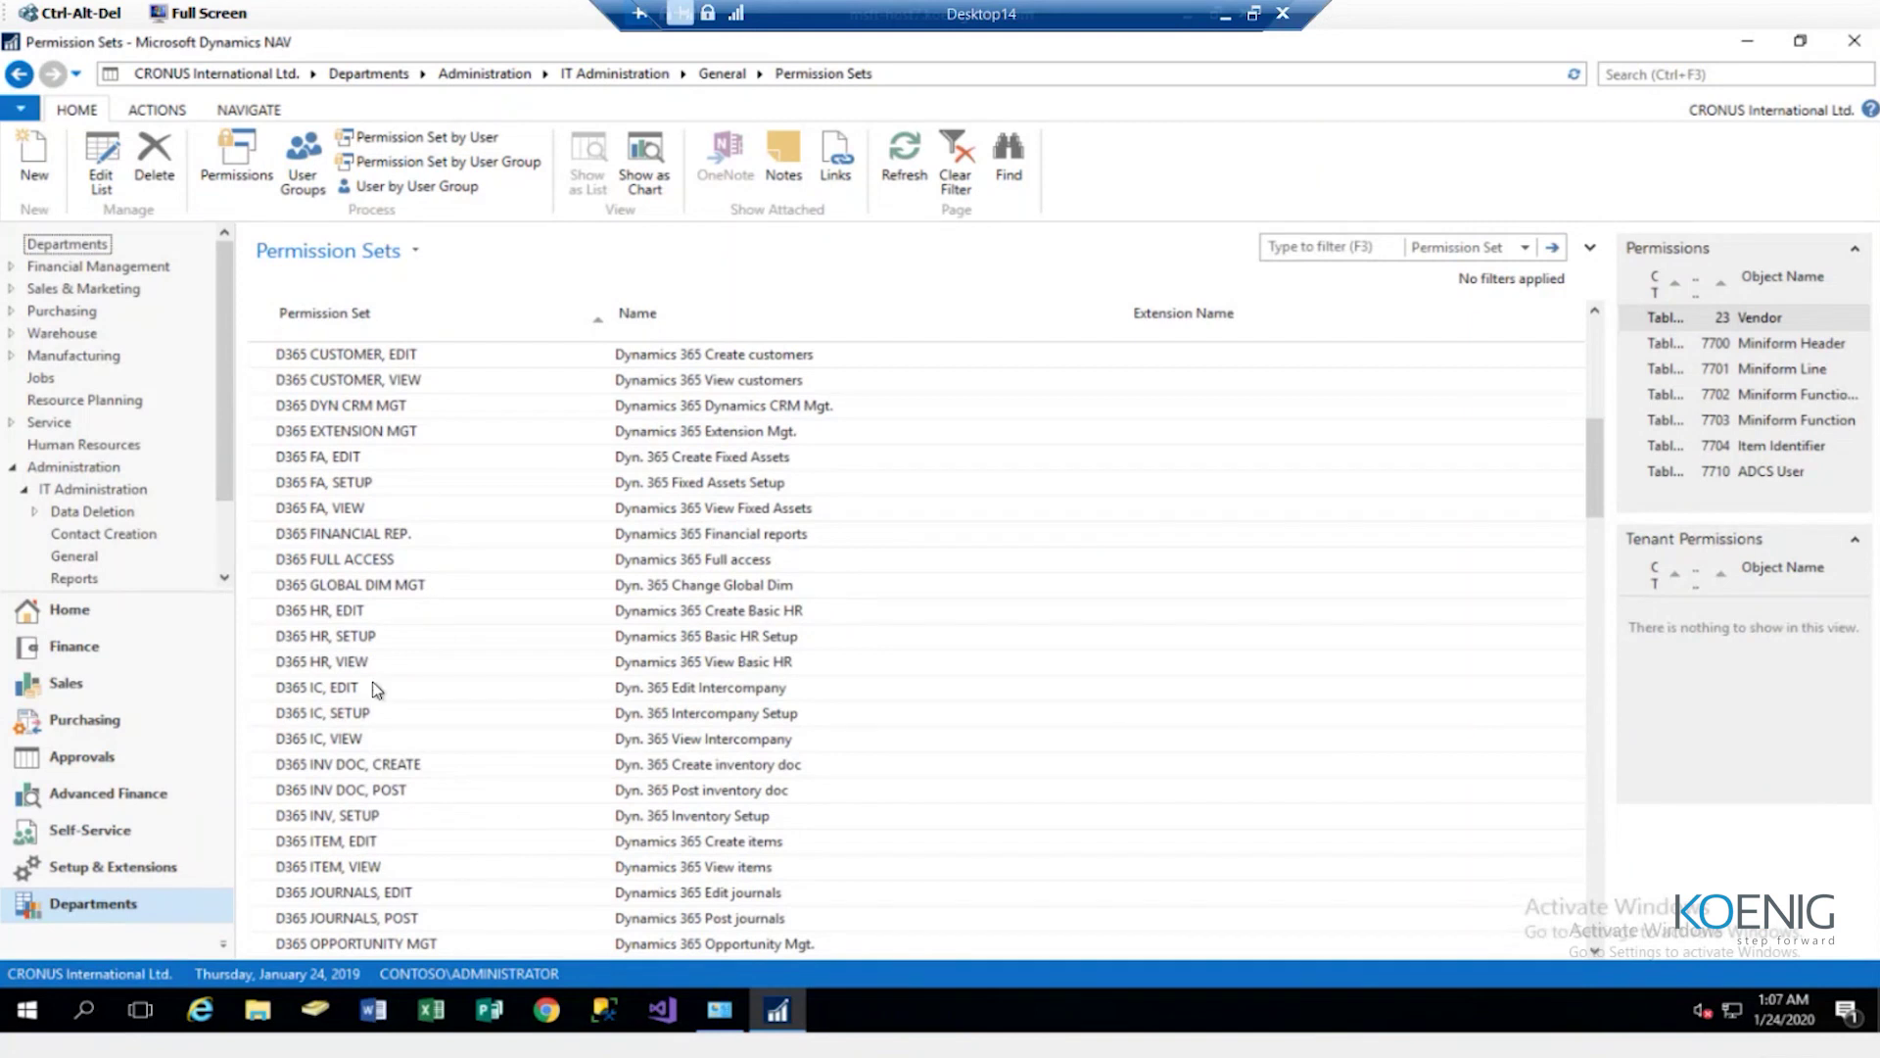
scroll(549, 750, down, 5)
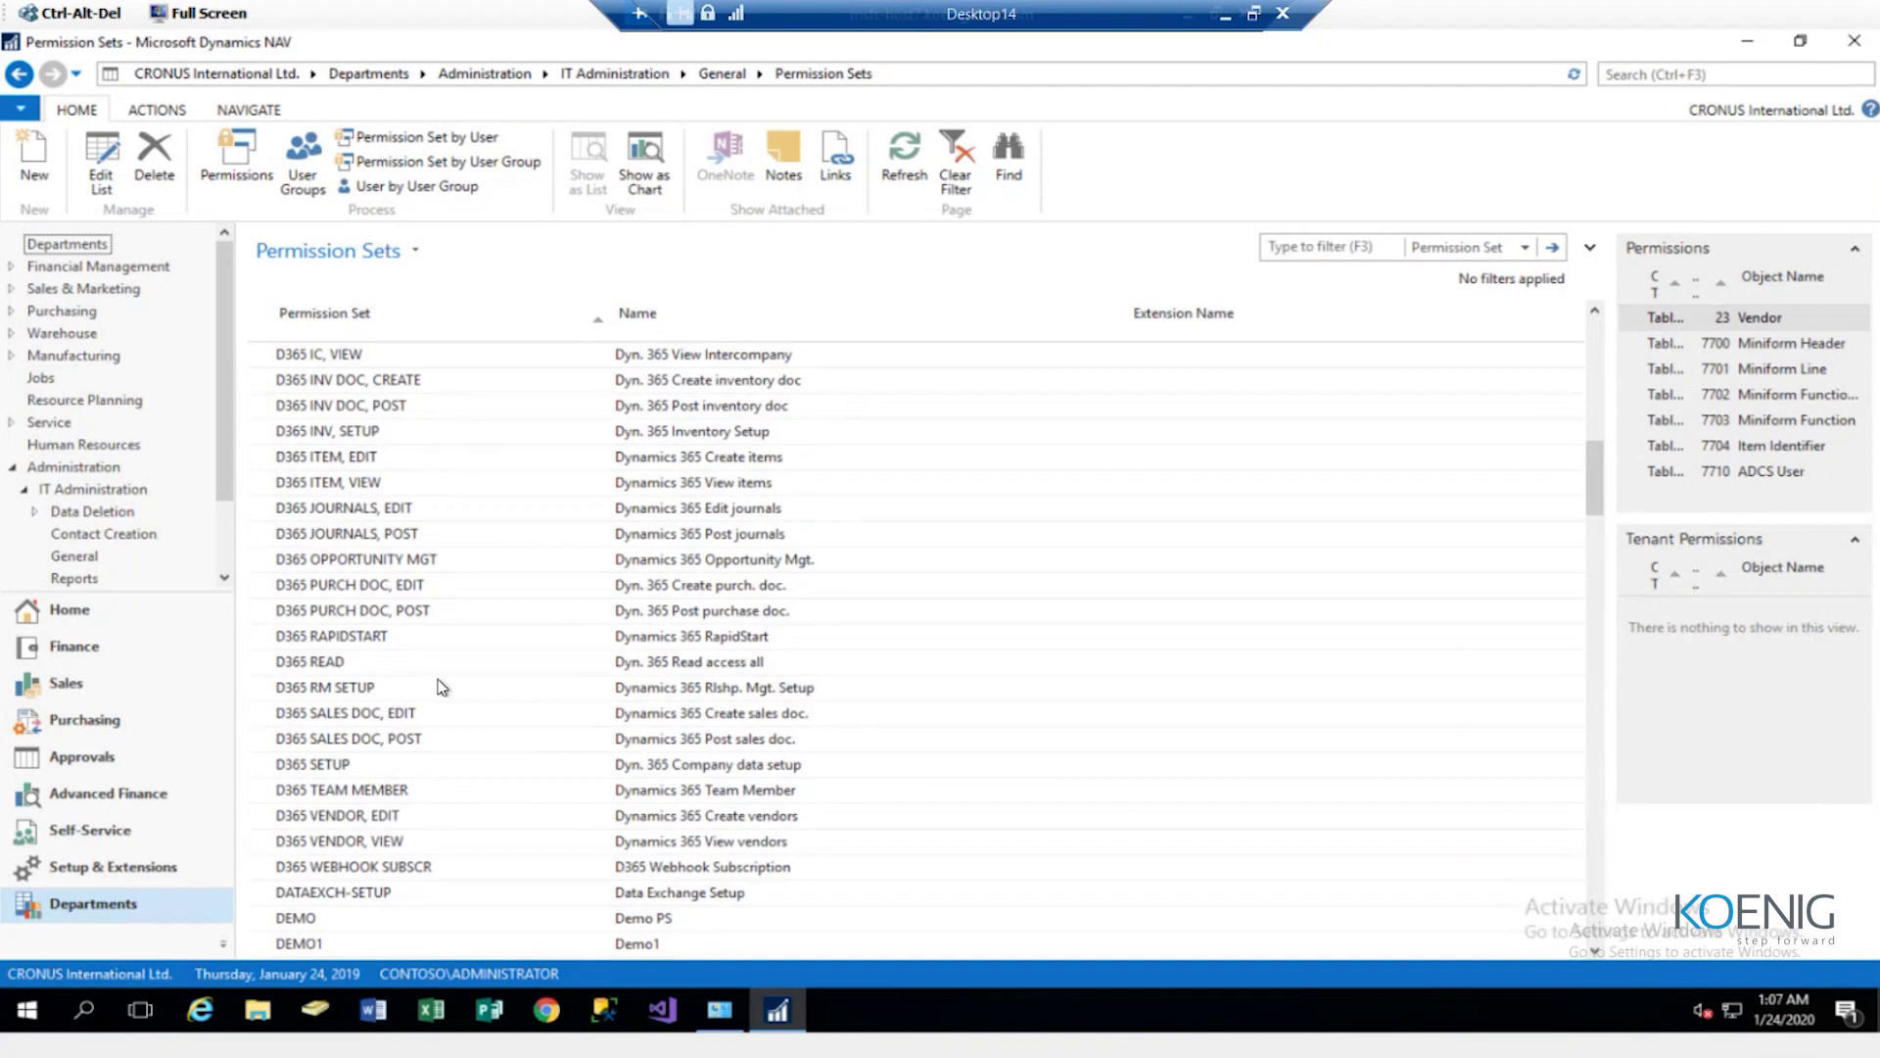
scroll(456, 719, up, 12)
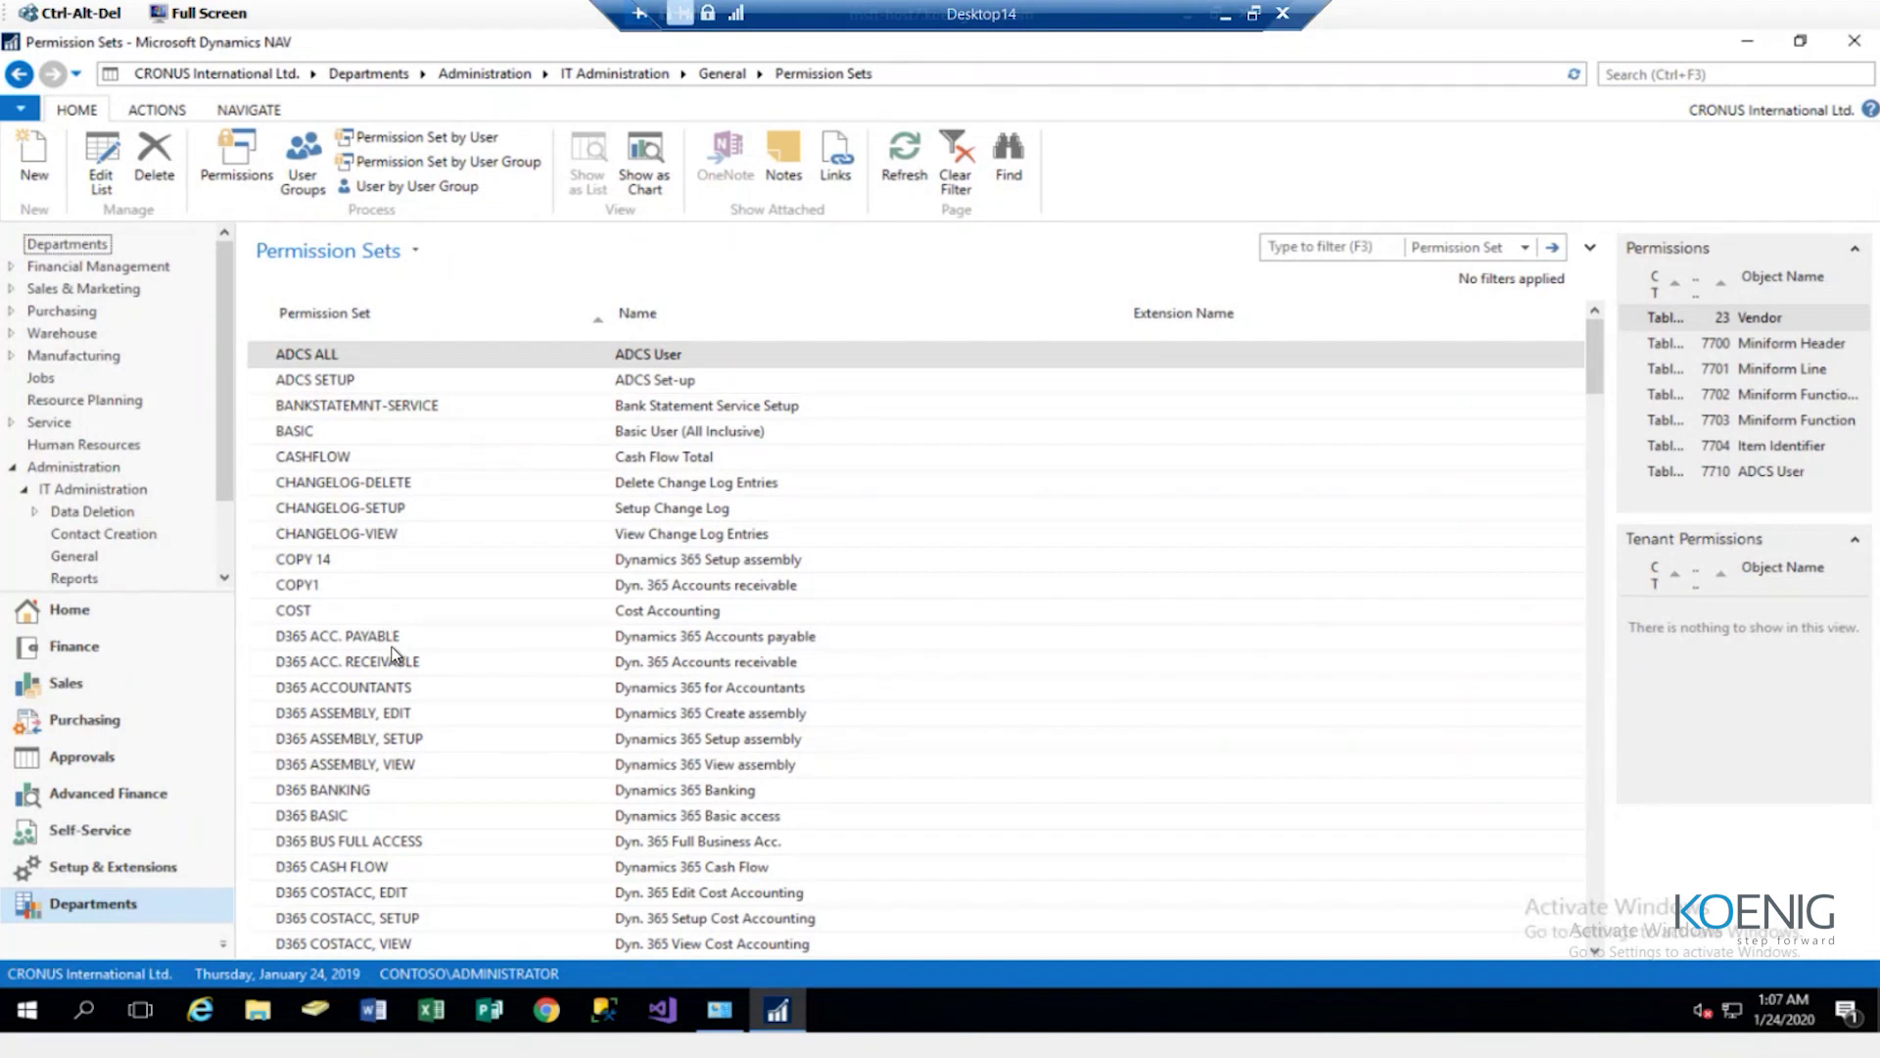
click(421, 637)
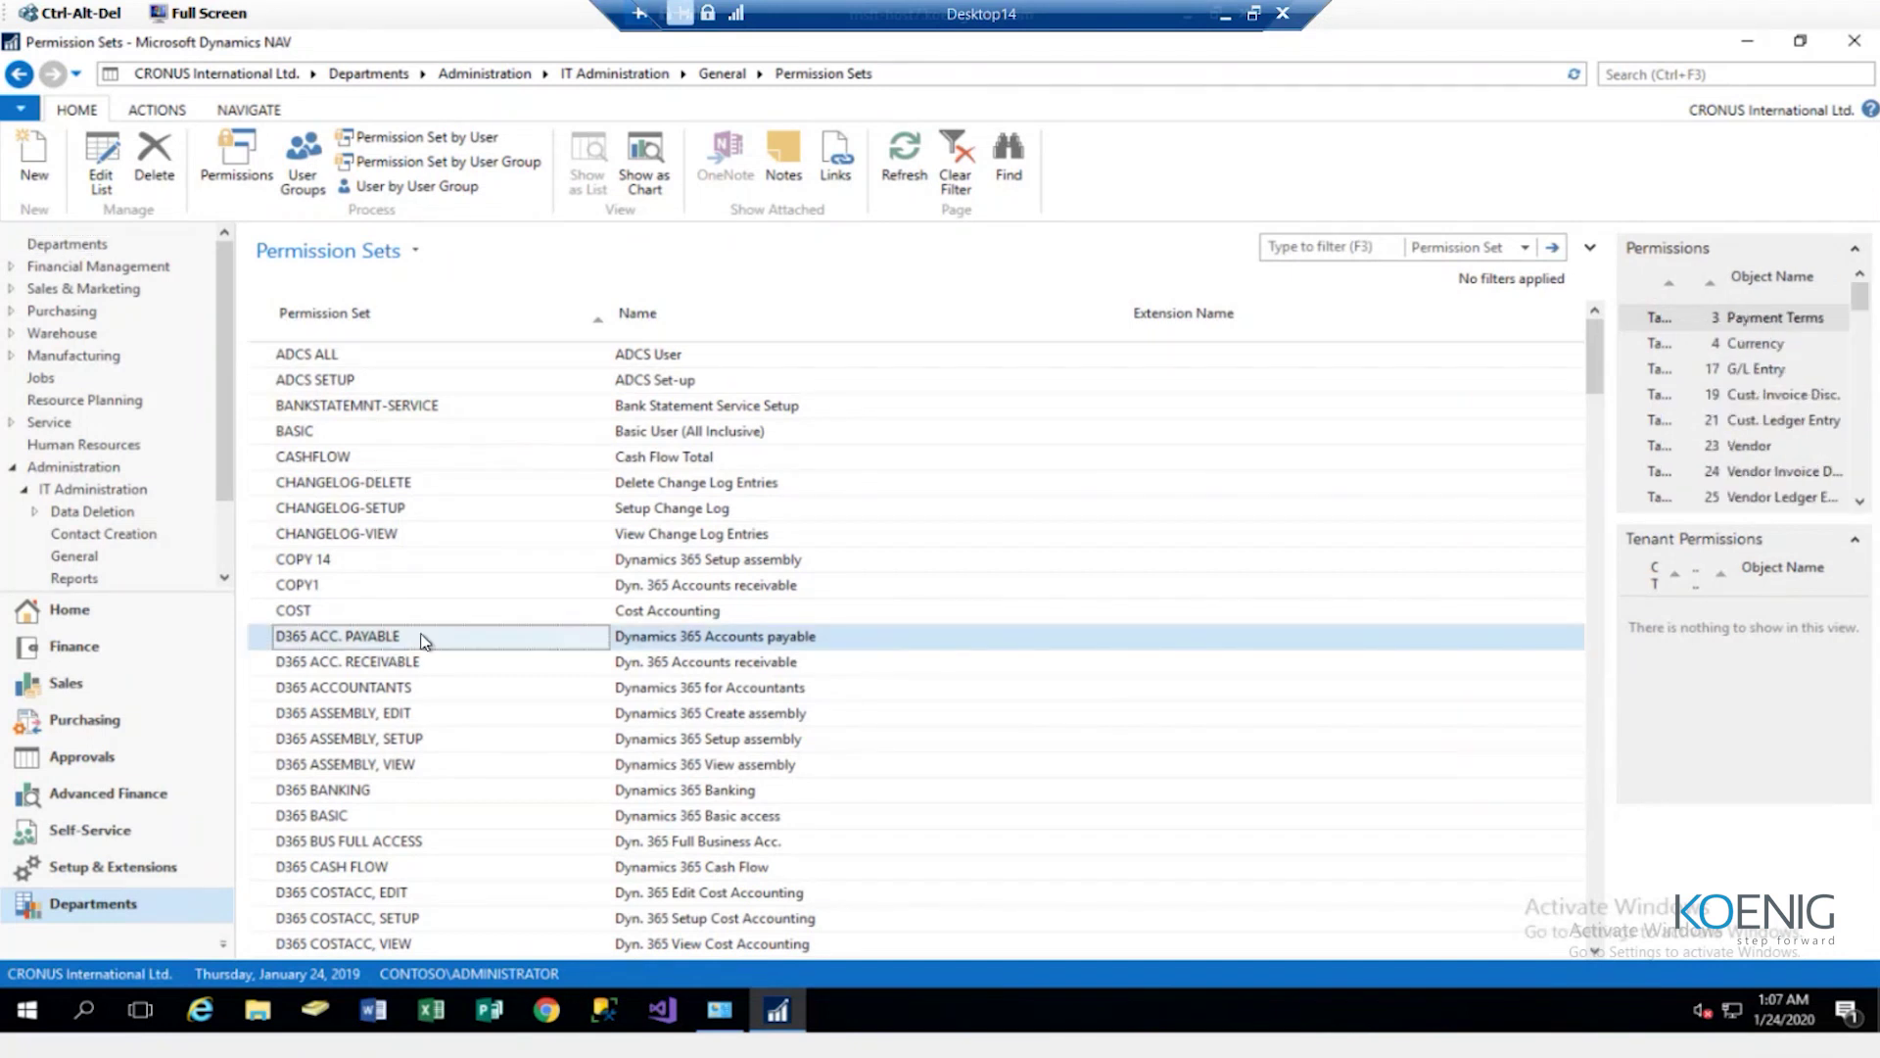
Open D365 ACC. PAYABLE's permission lines and keep Payment Terms Read Permission at Yes
click(239, 172)
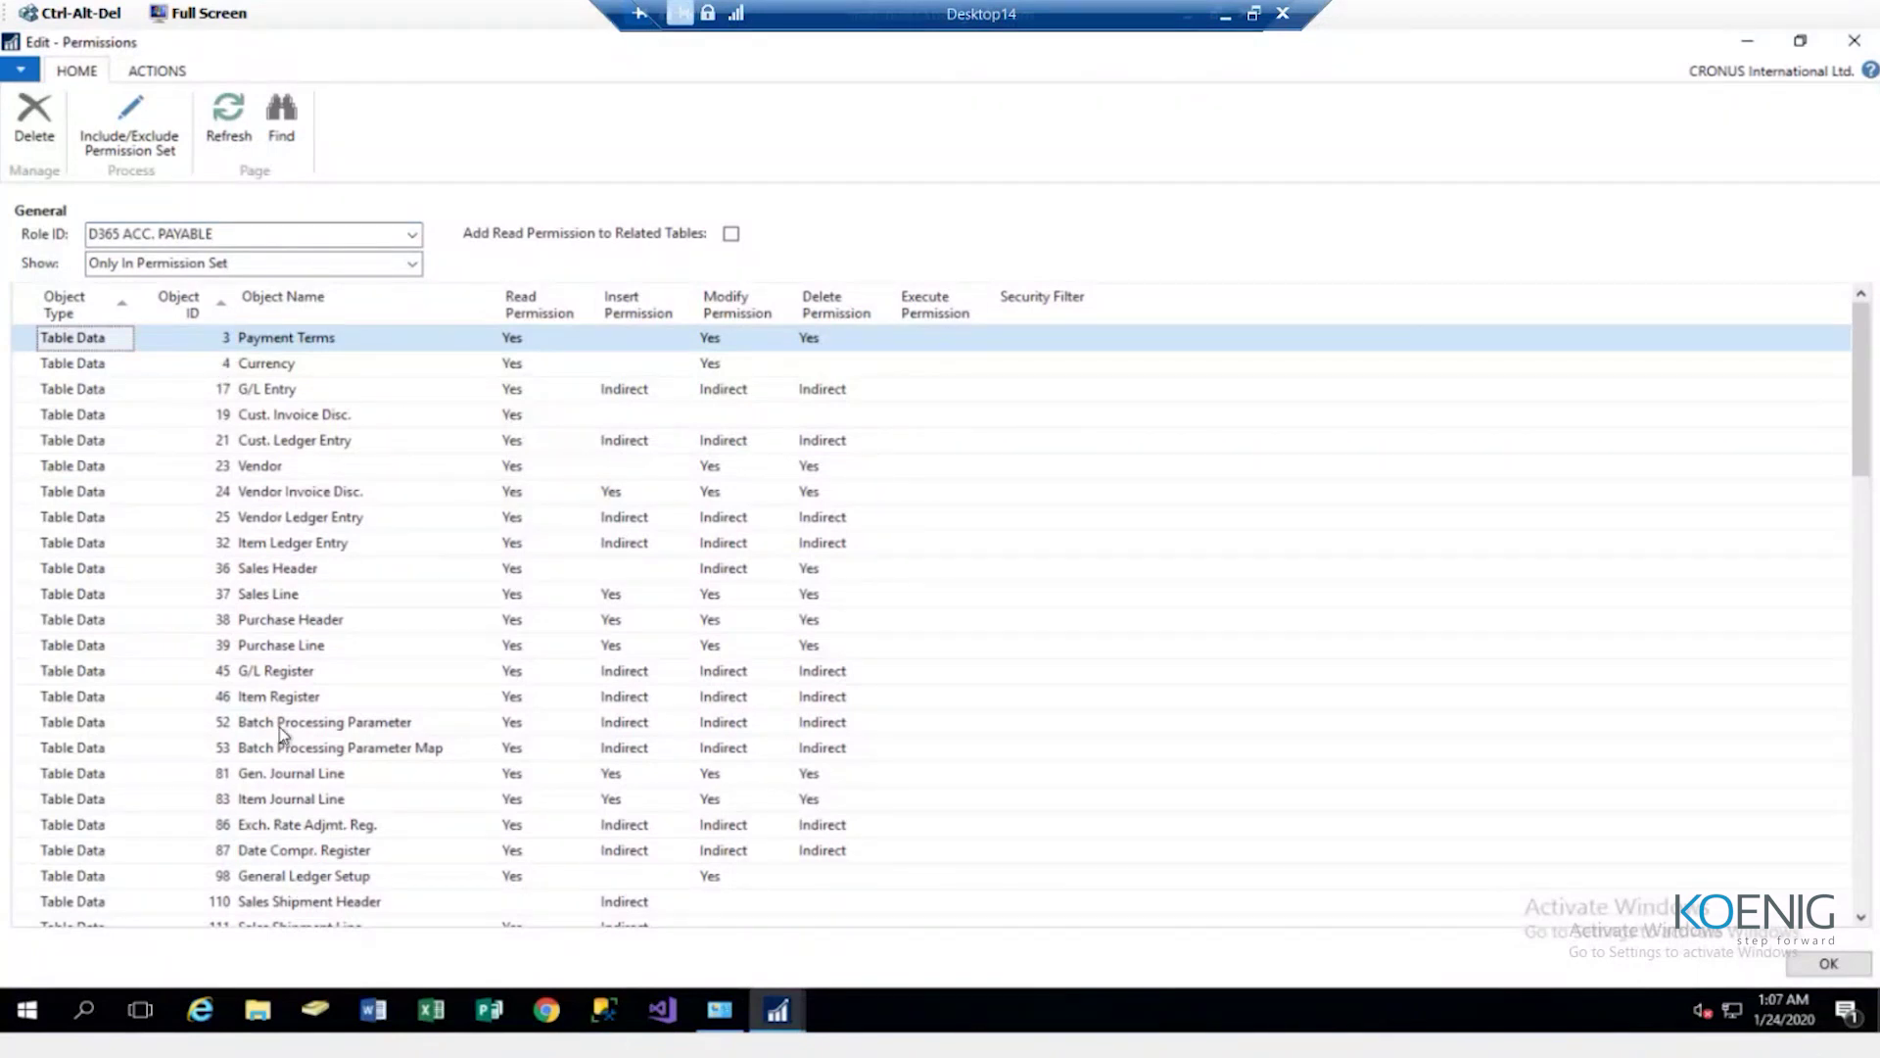
scroll(279, 730, down, 8)
scroll(280, 731, up, 8)
click(553, 339)
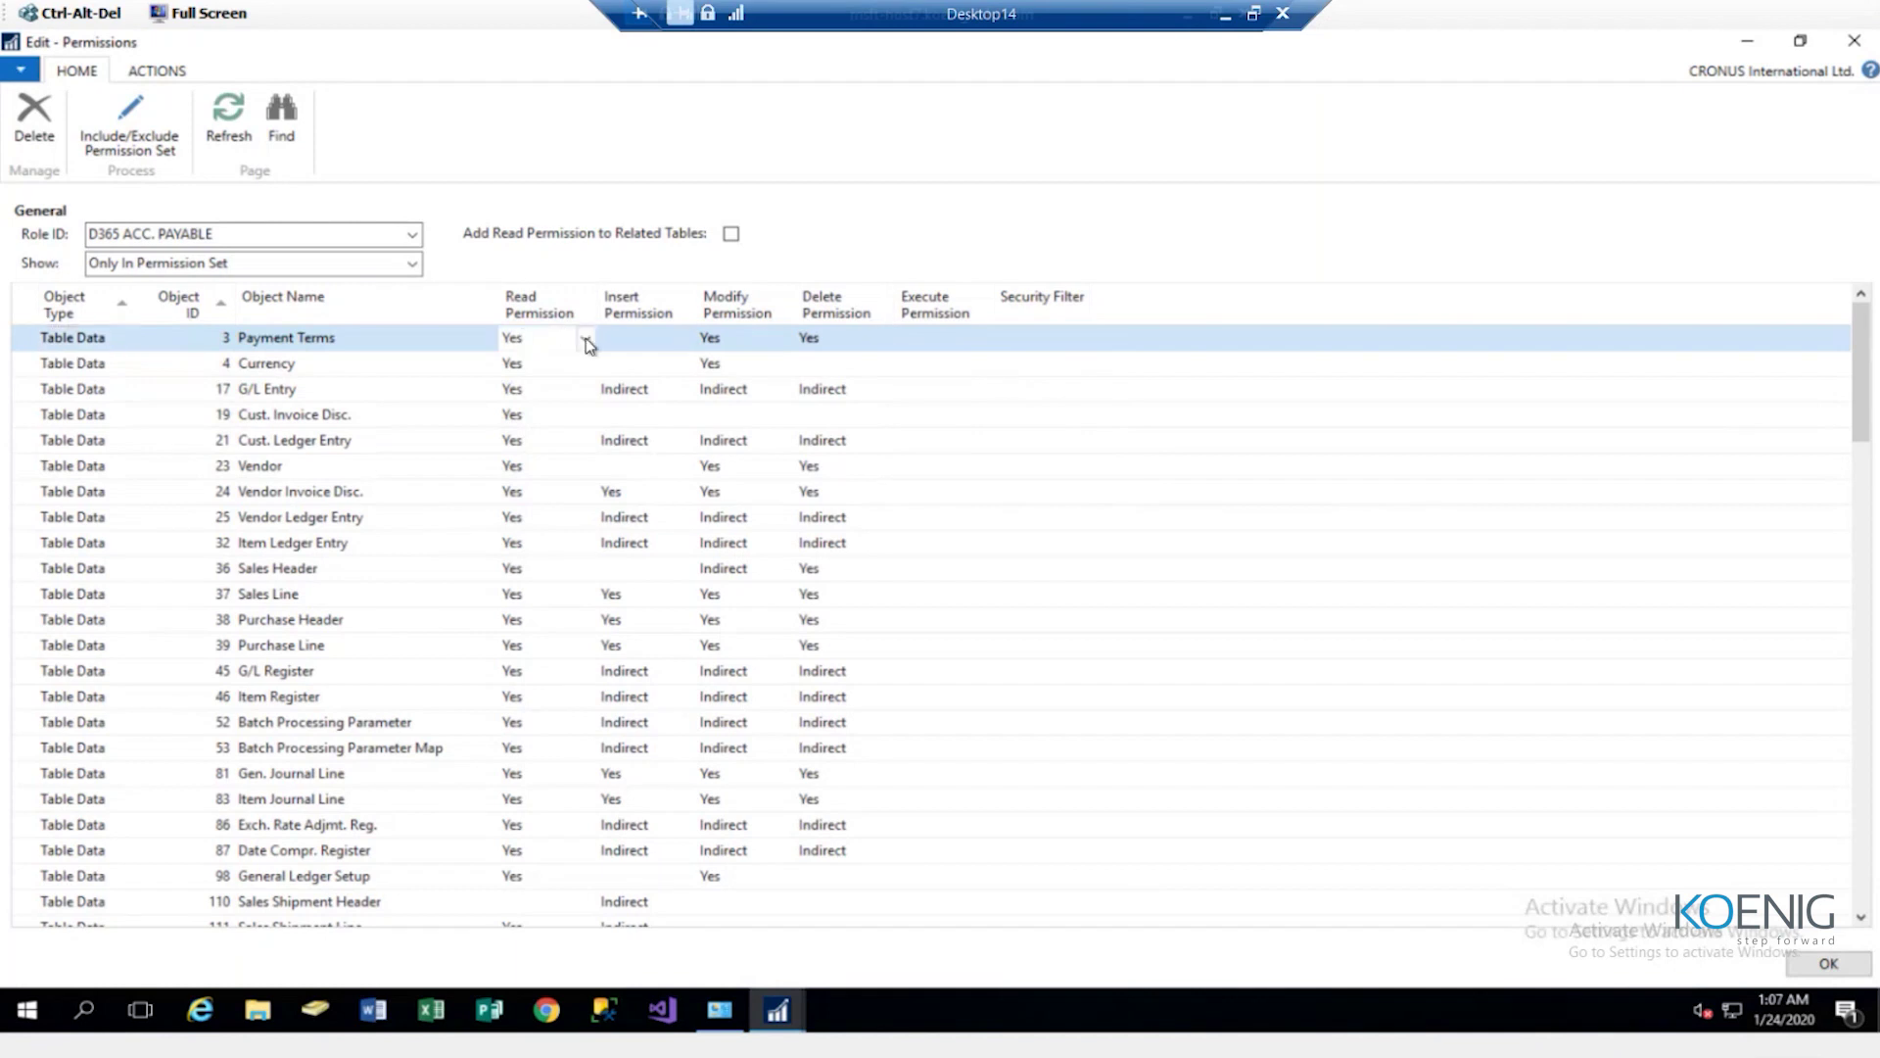
click(585, 338)
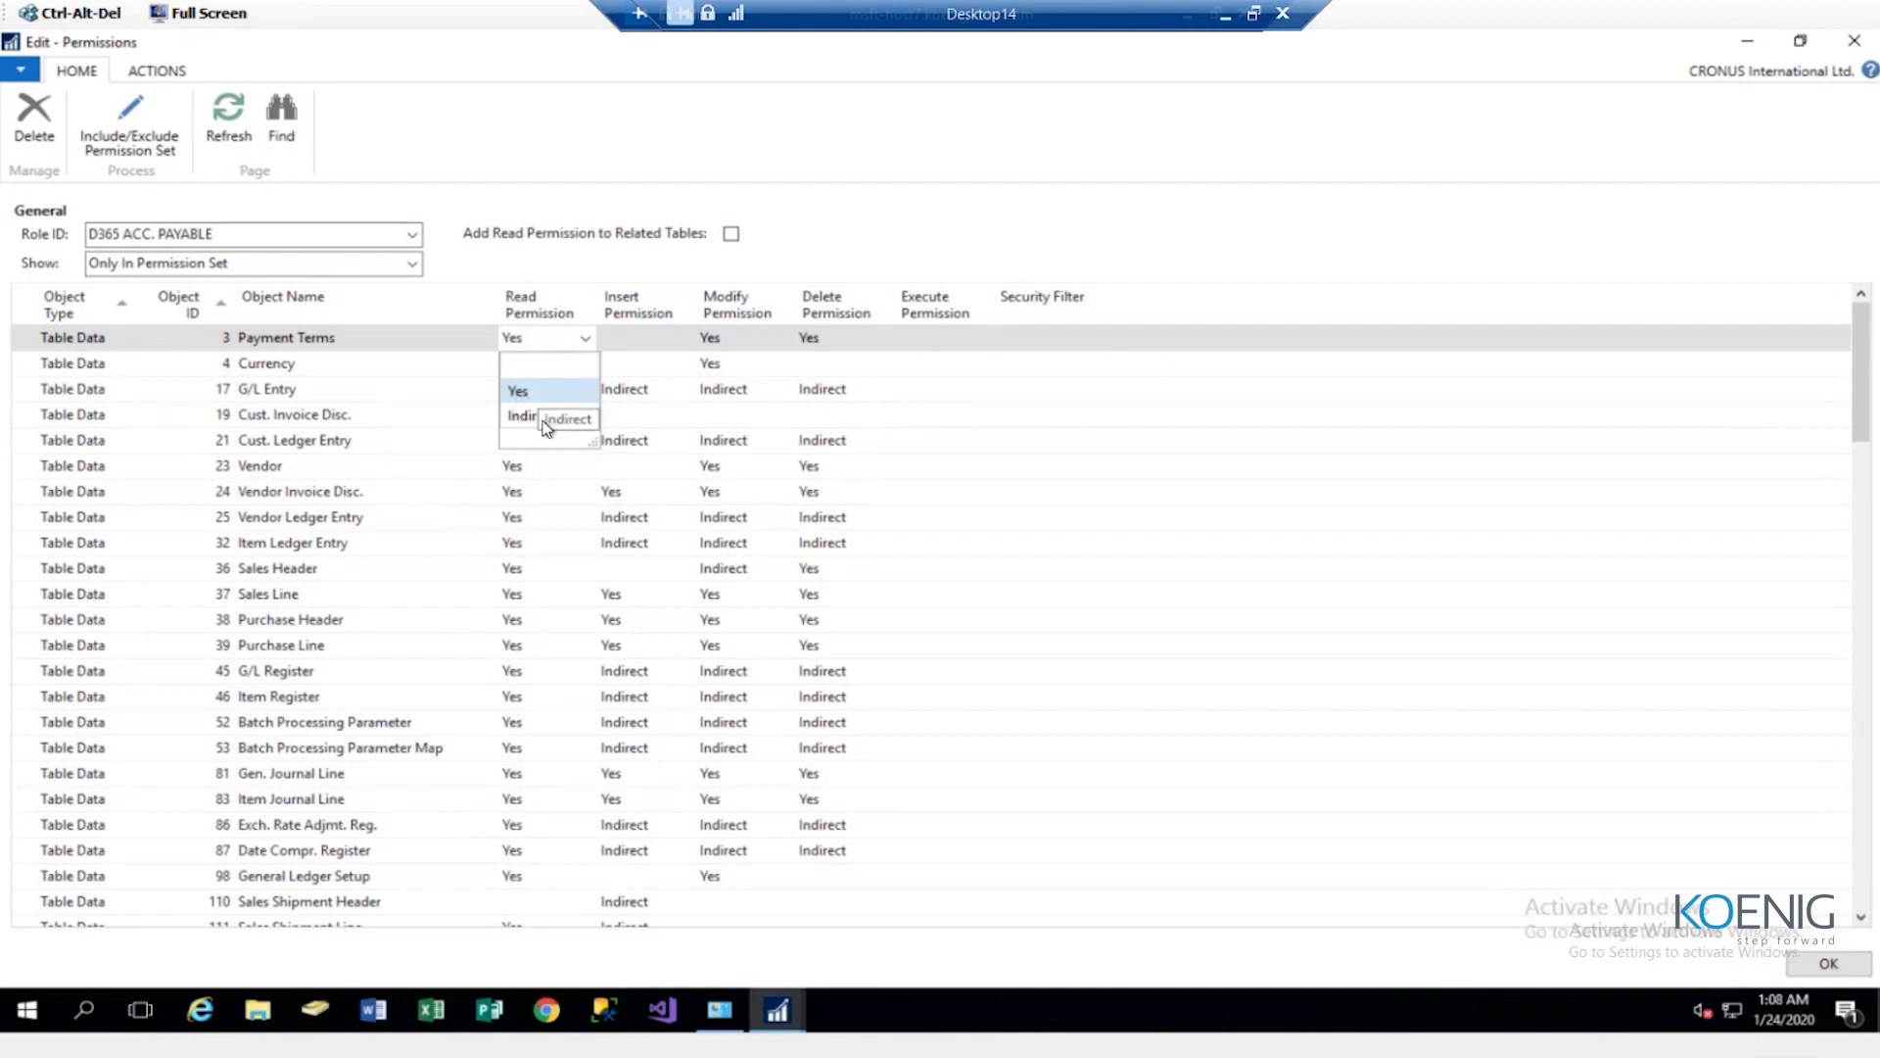
click(750, 334)
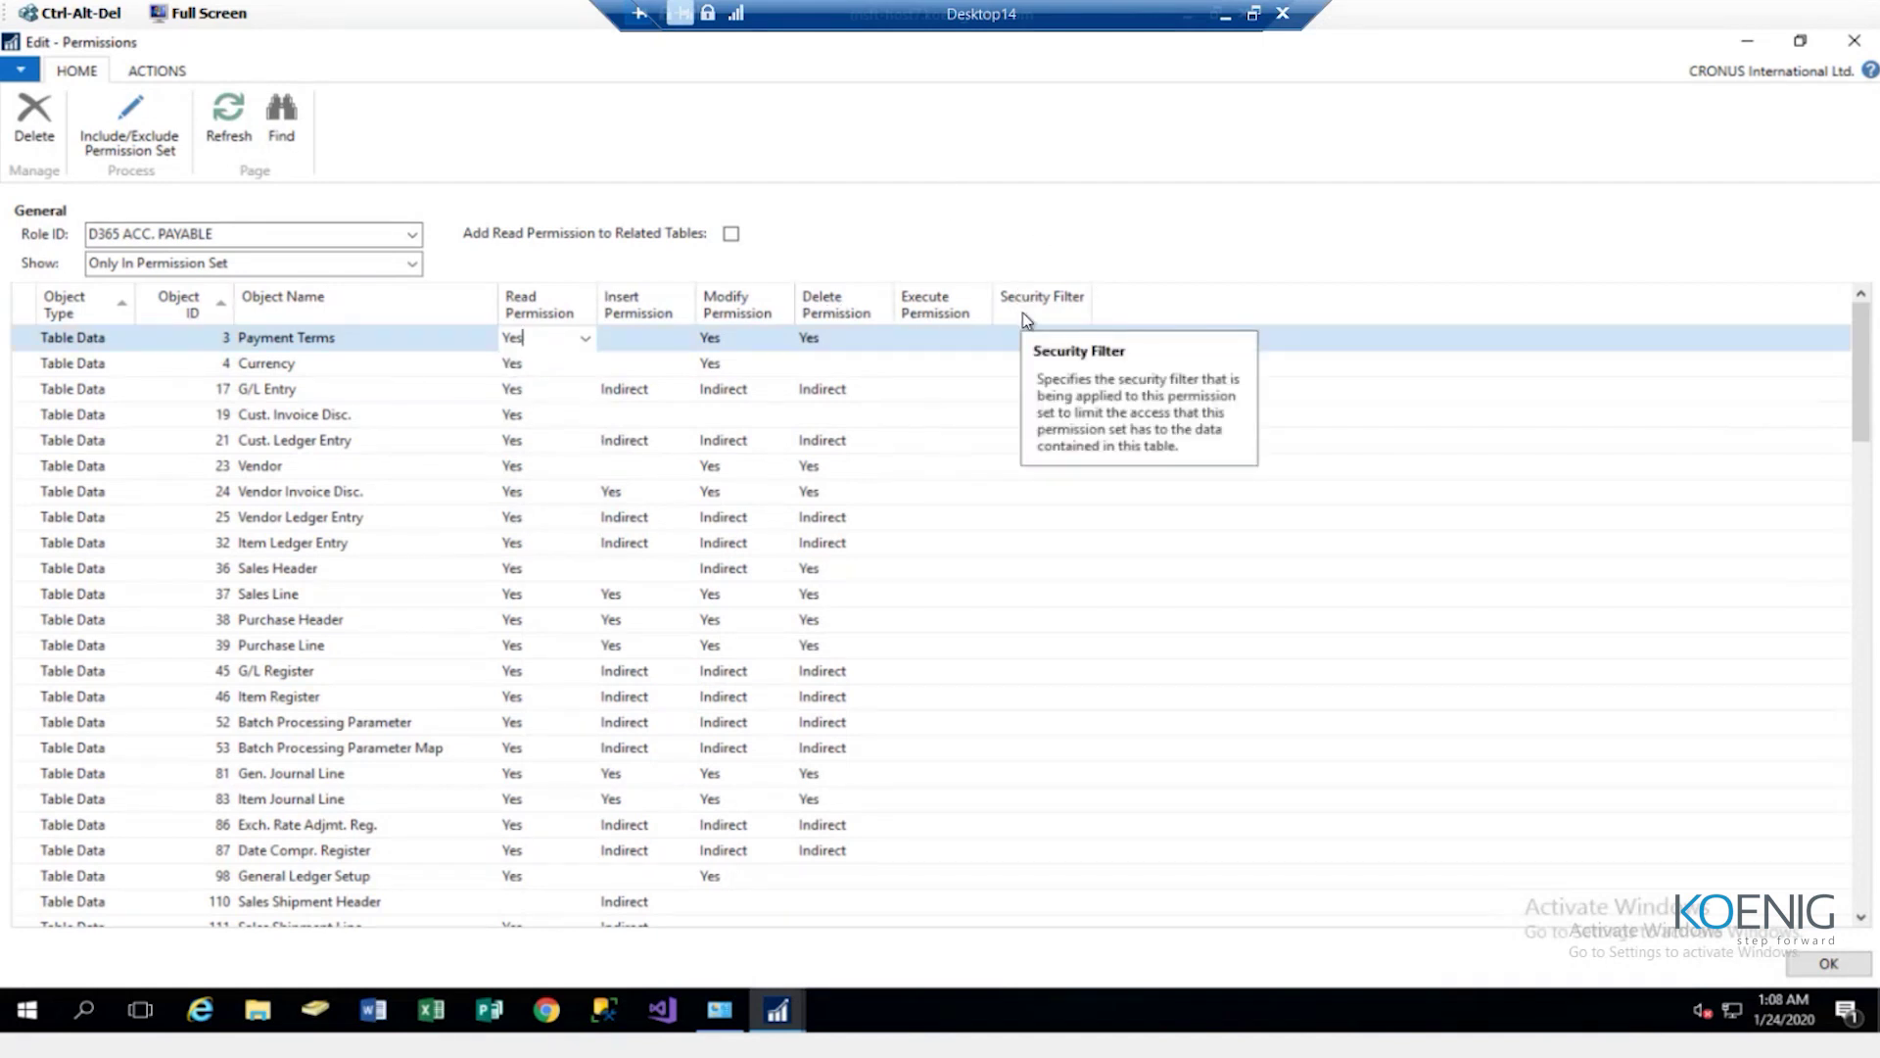
Open the Table Filter for the Vendor line's security filter
click(262, 468)
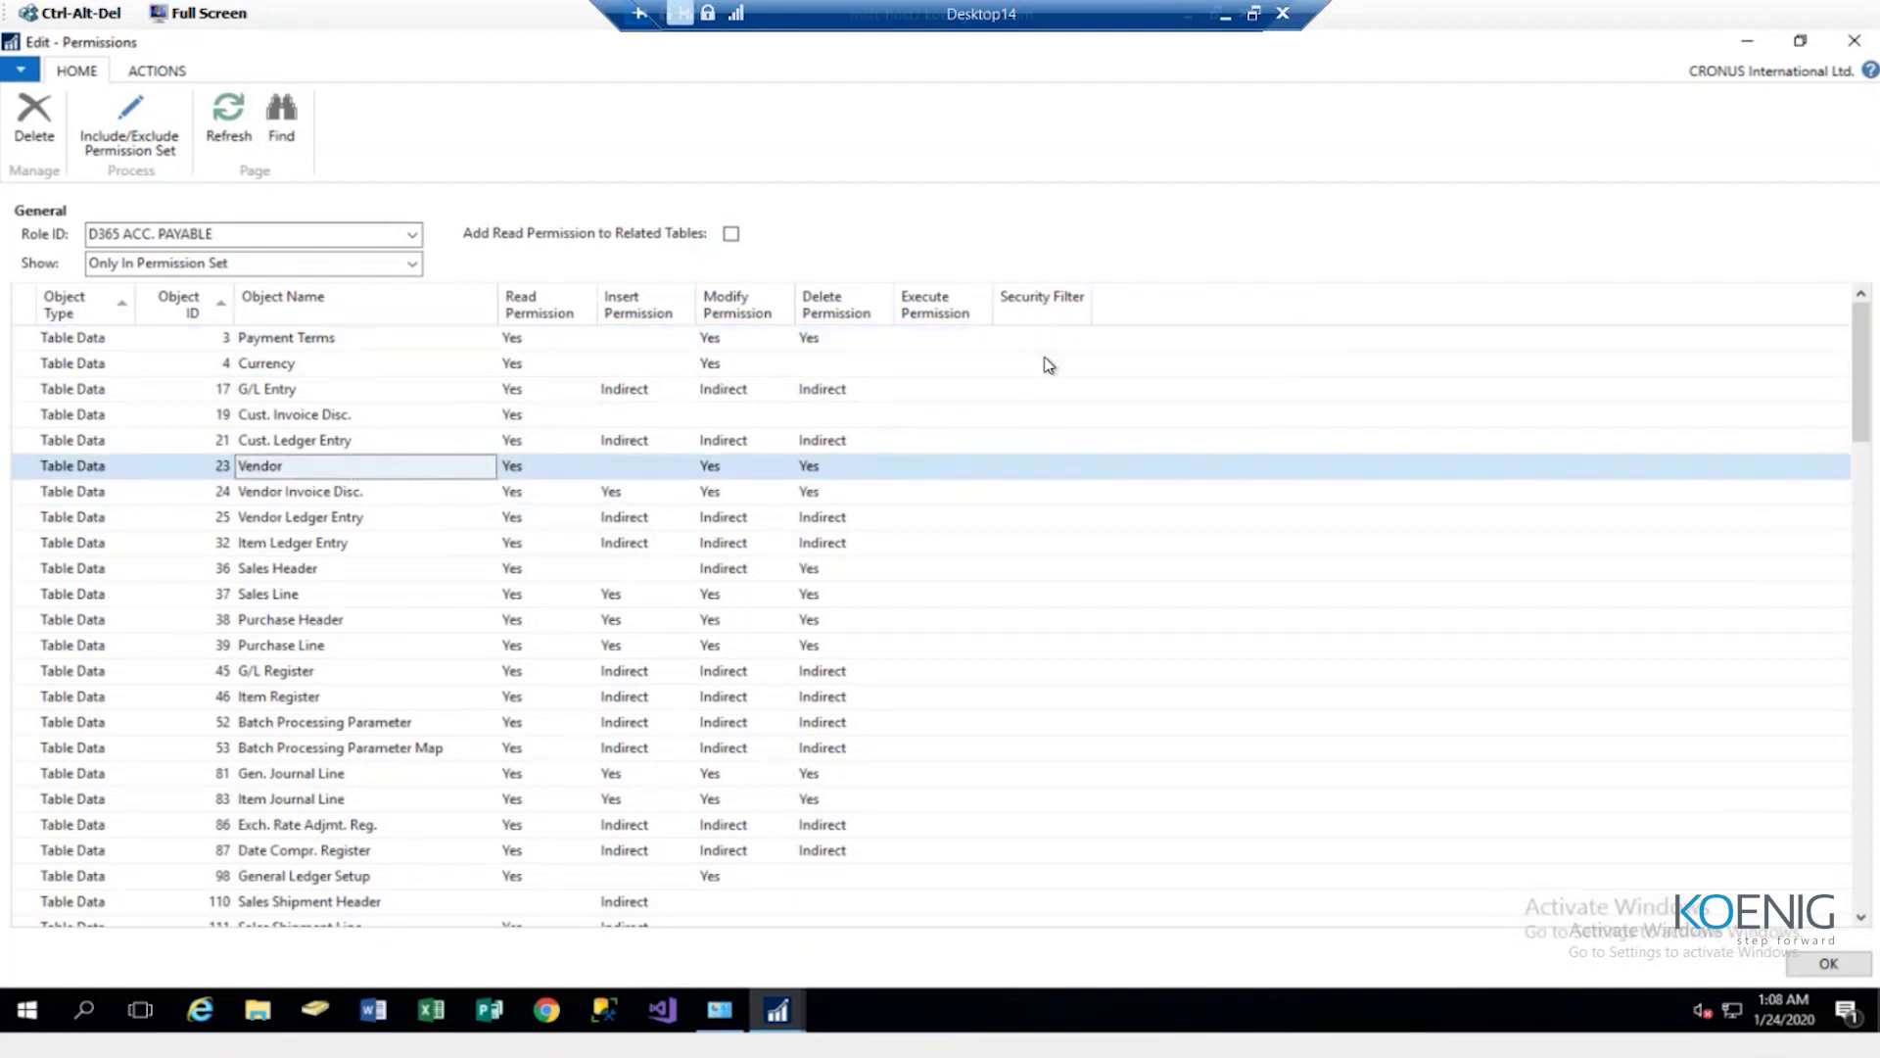
click(1062, 468)
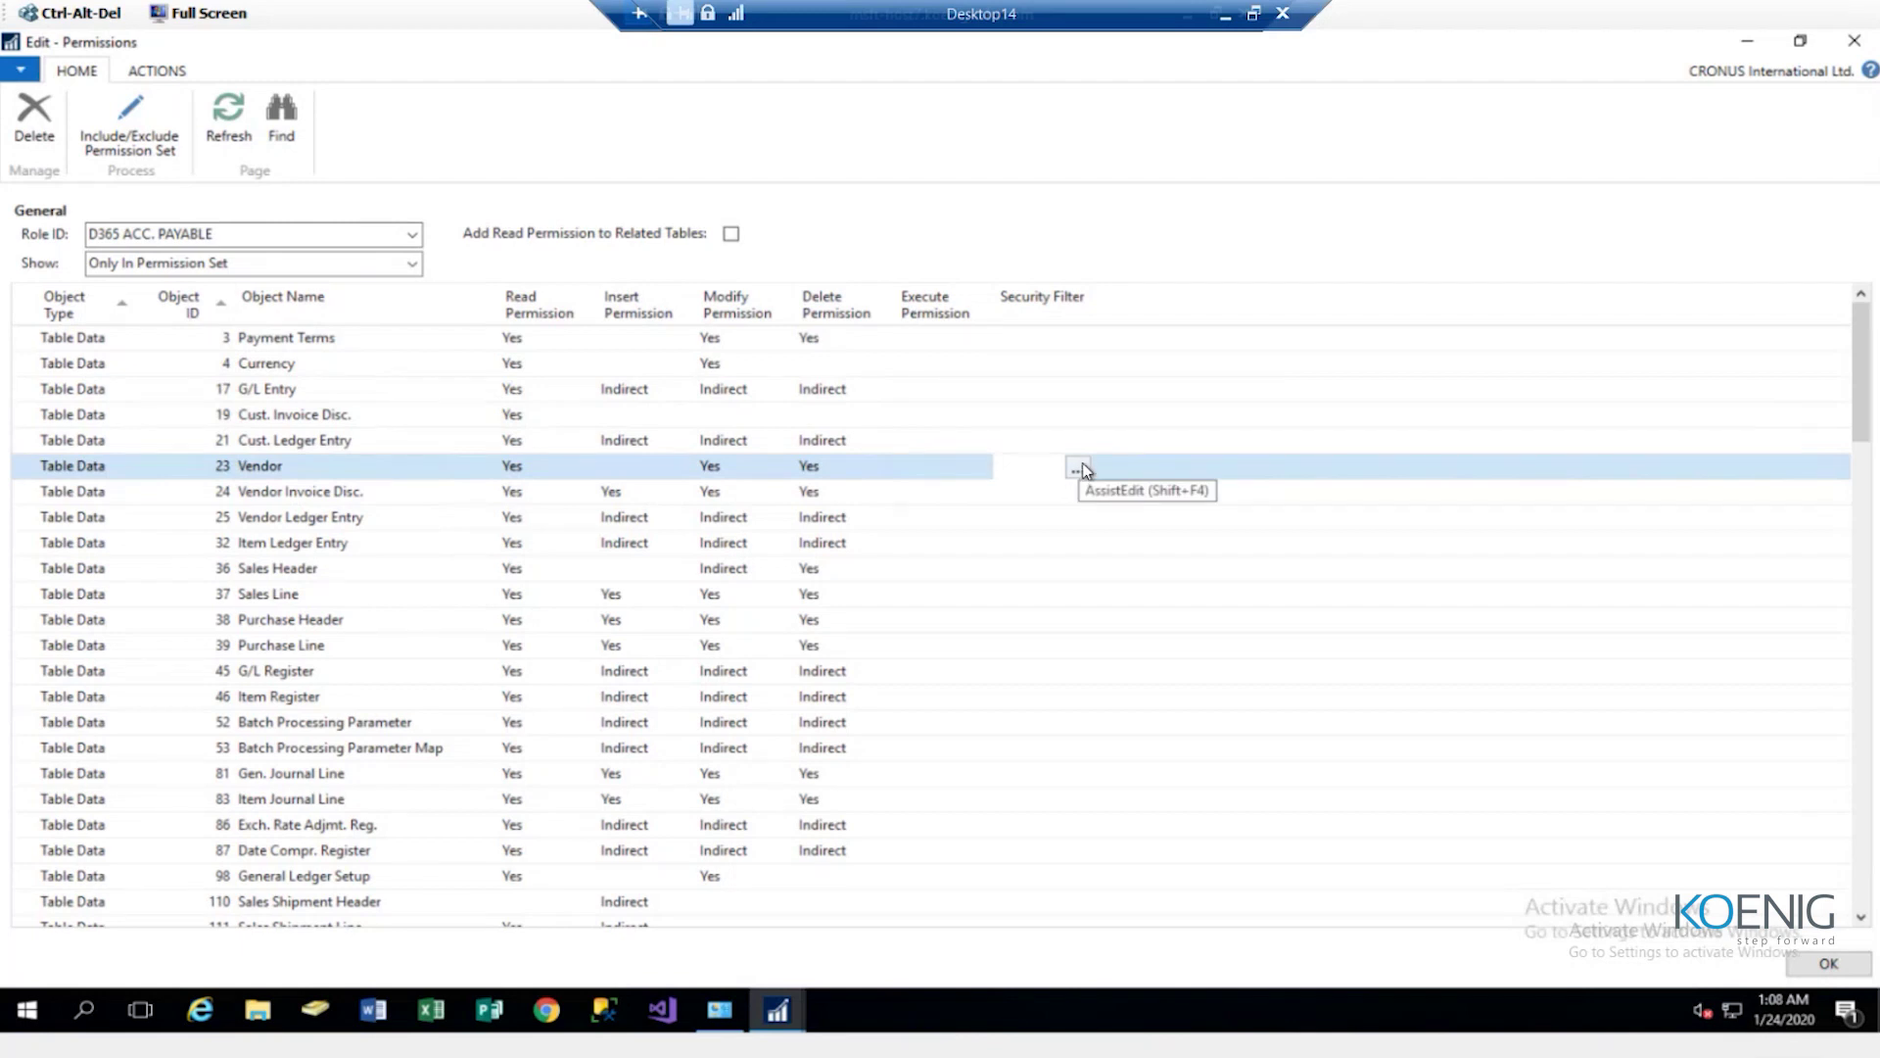
click(1077, 467)
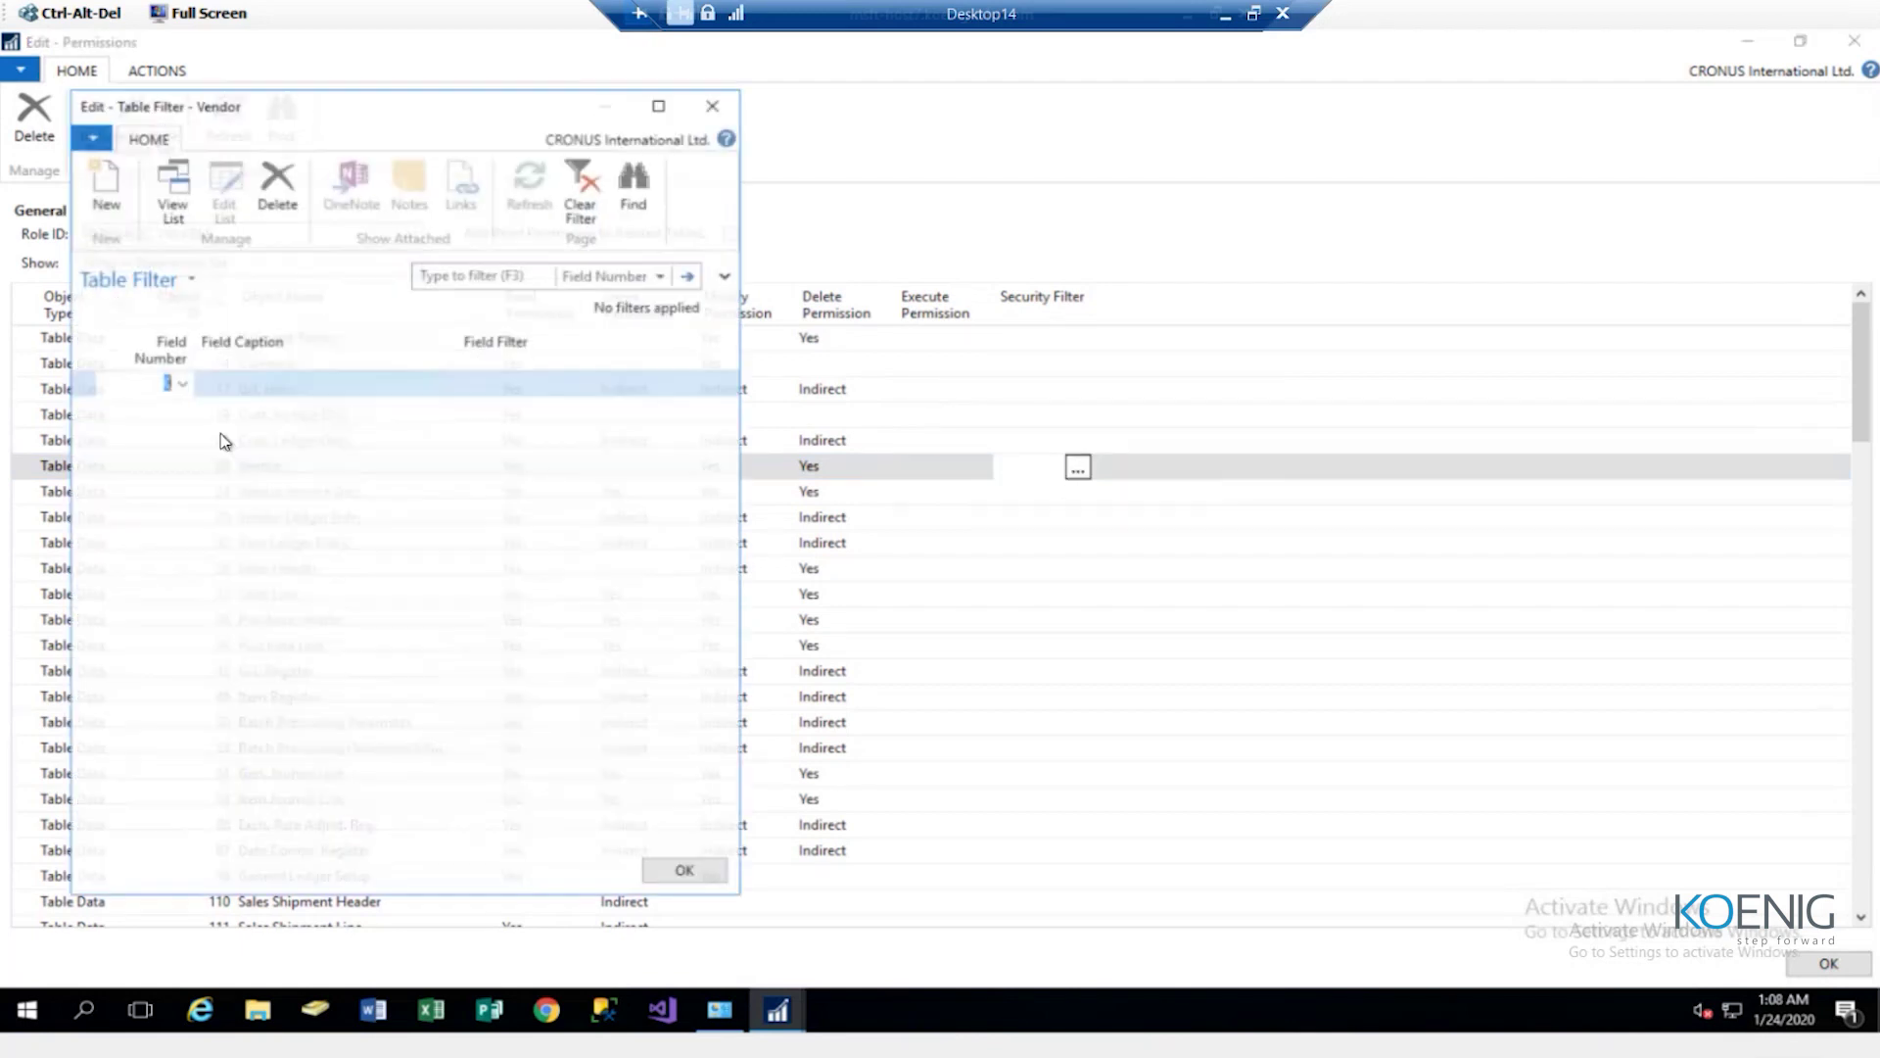
Set the Vendor security filter to field 29 Purchaser Code equal to AR
click(659, 103)
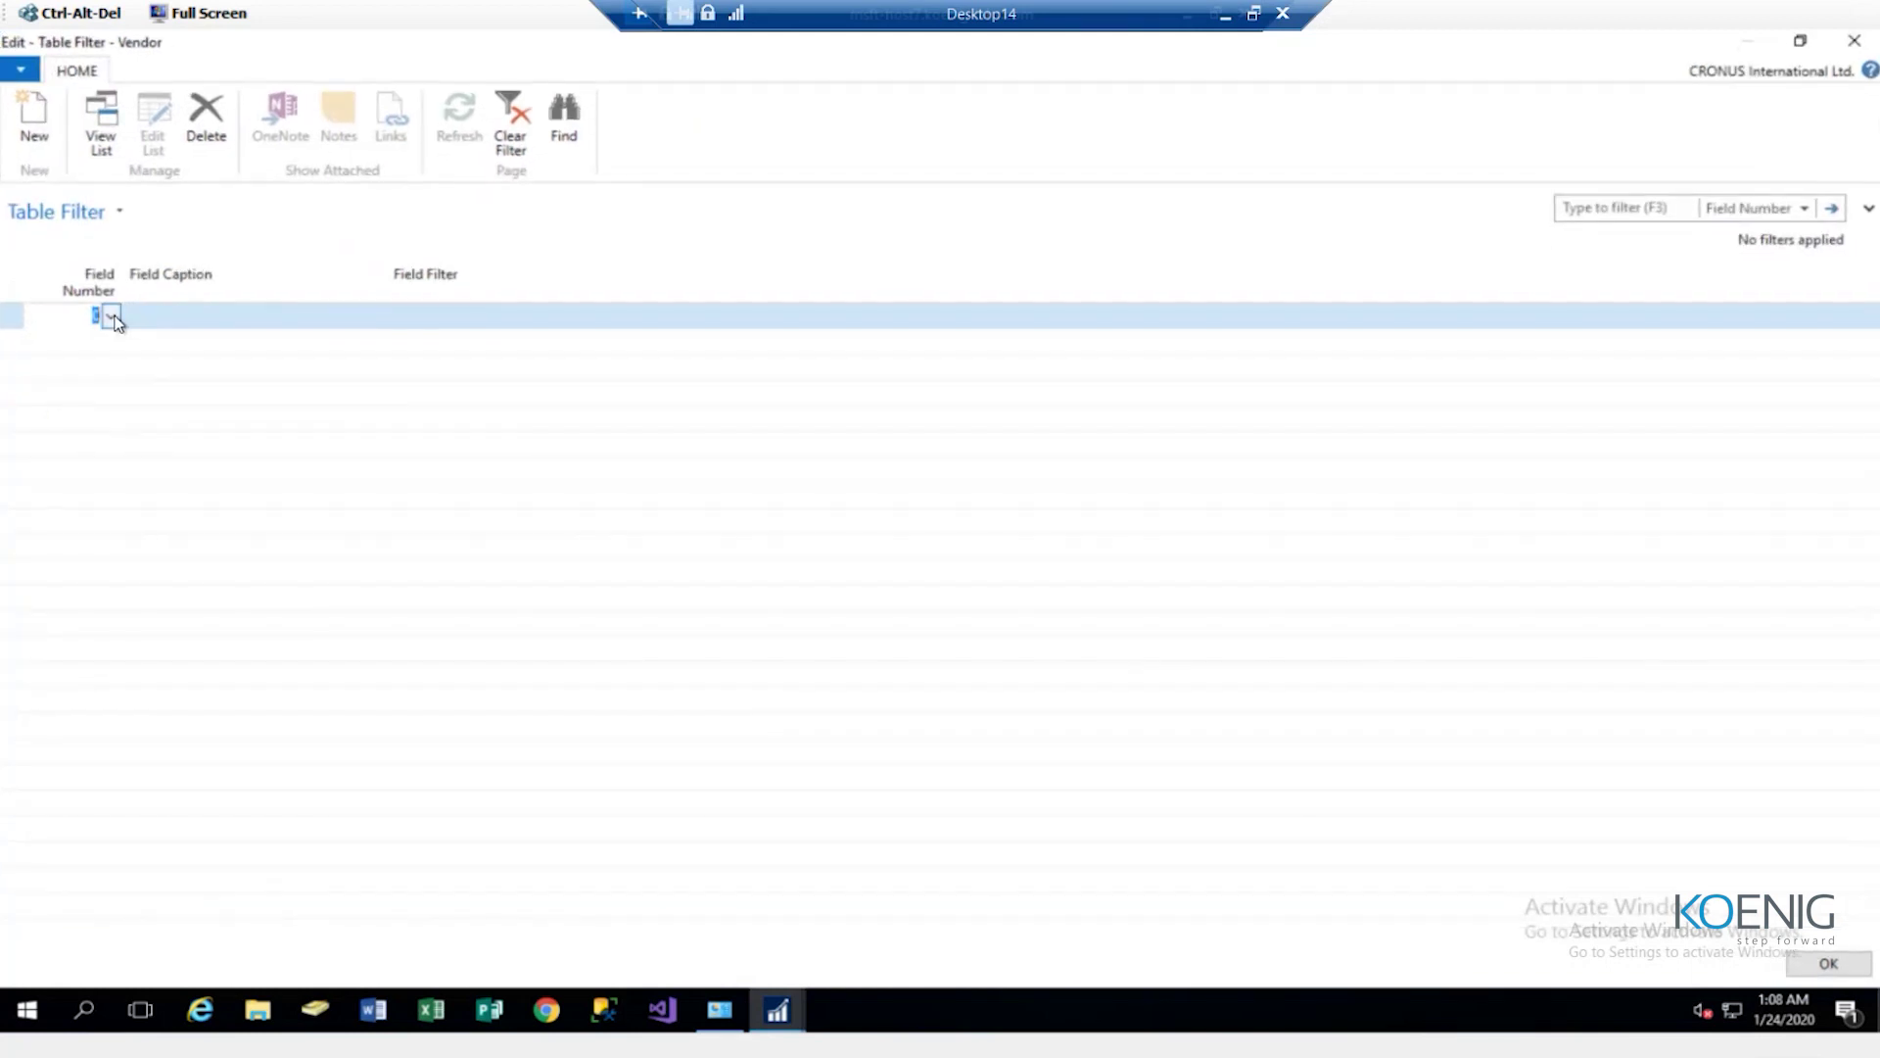
click(113, 316)
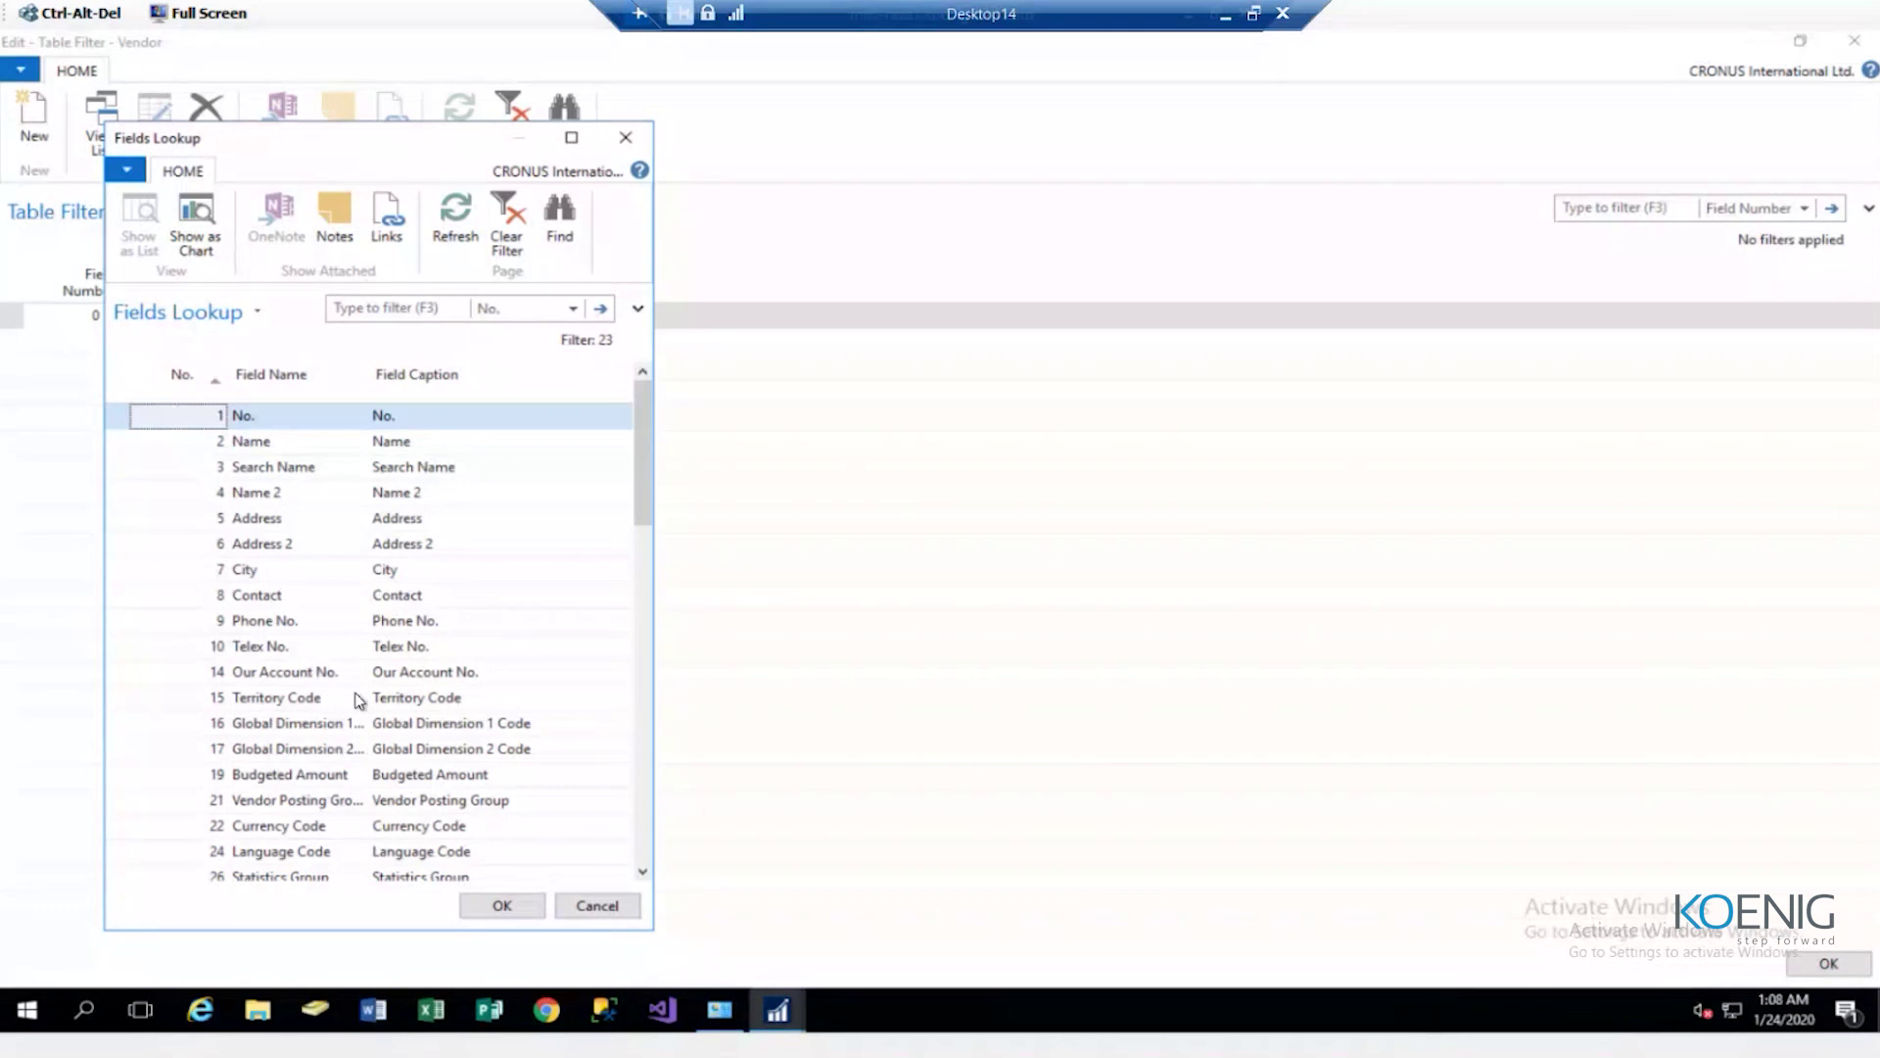
scroll(355, 697, down, 1)
scroll(343, 718, down, 2)
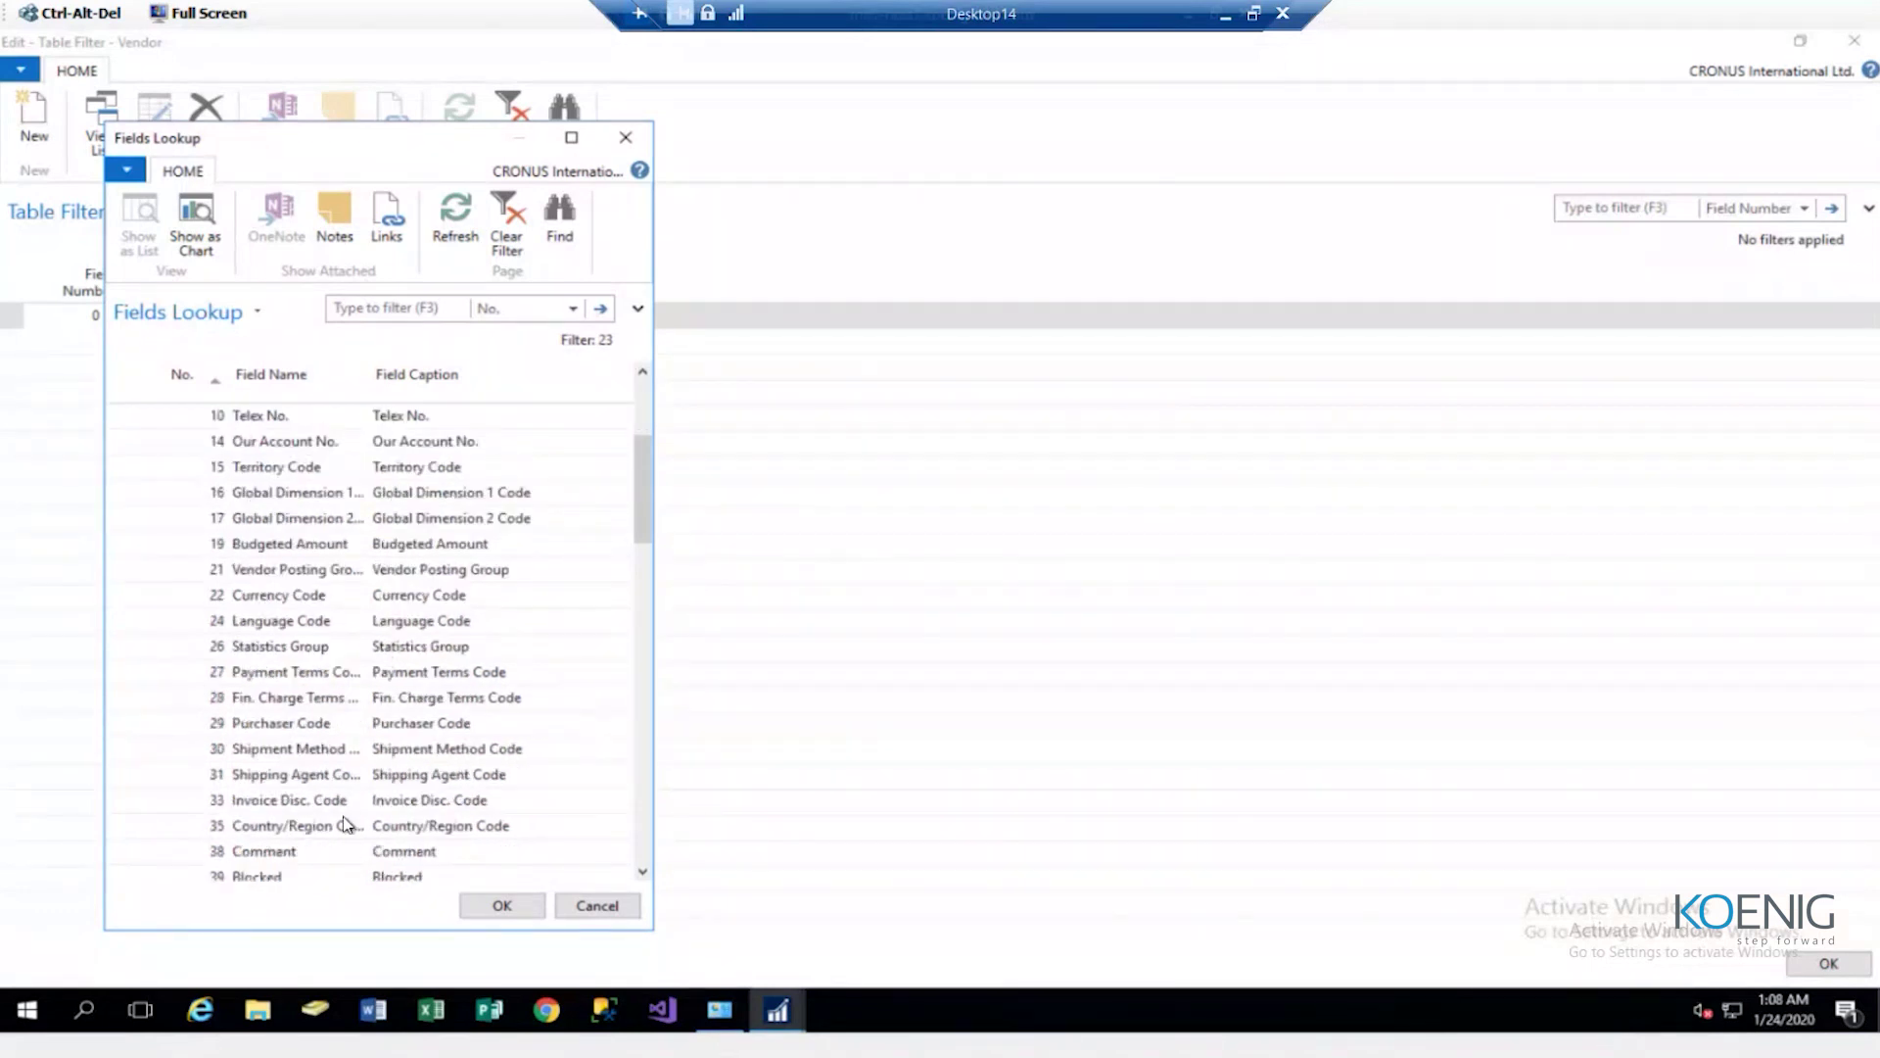
click(325, 723)
click(502, 905)
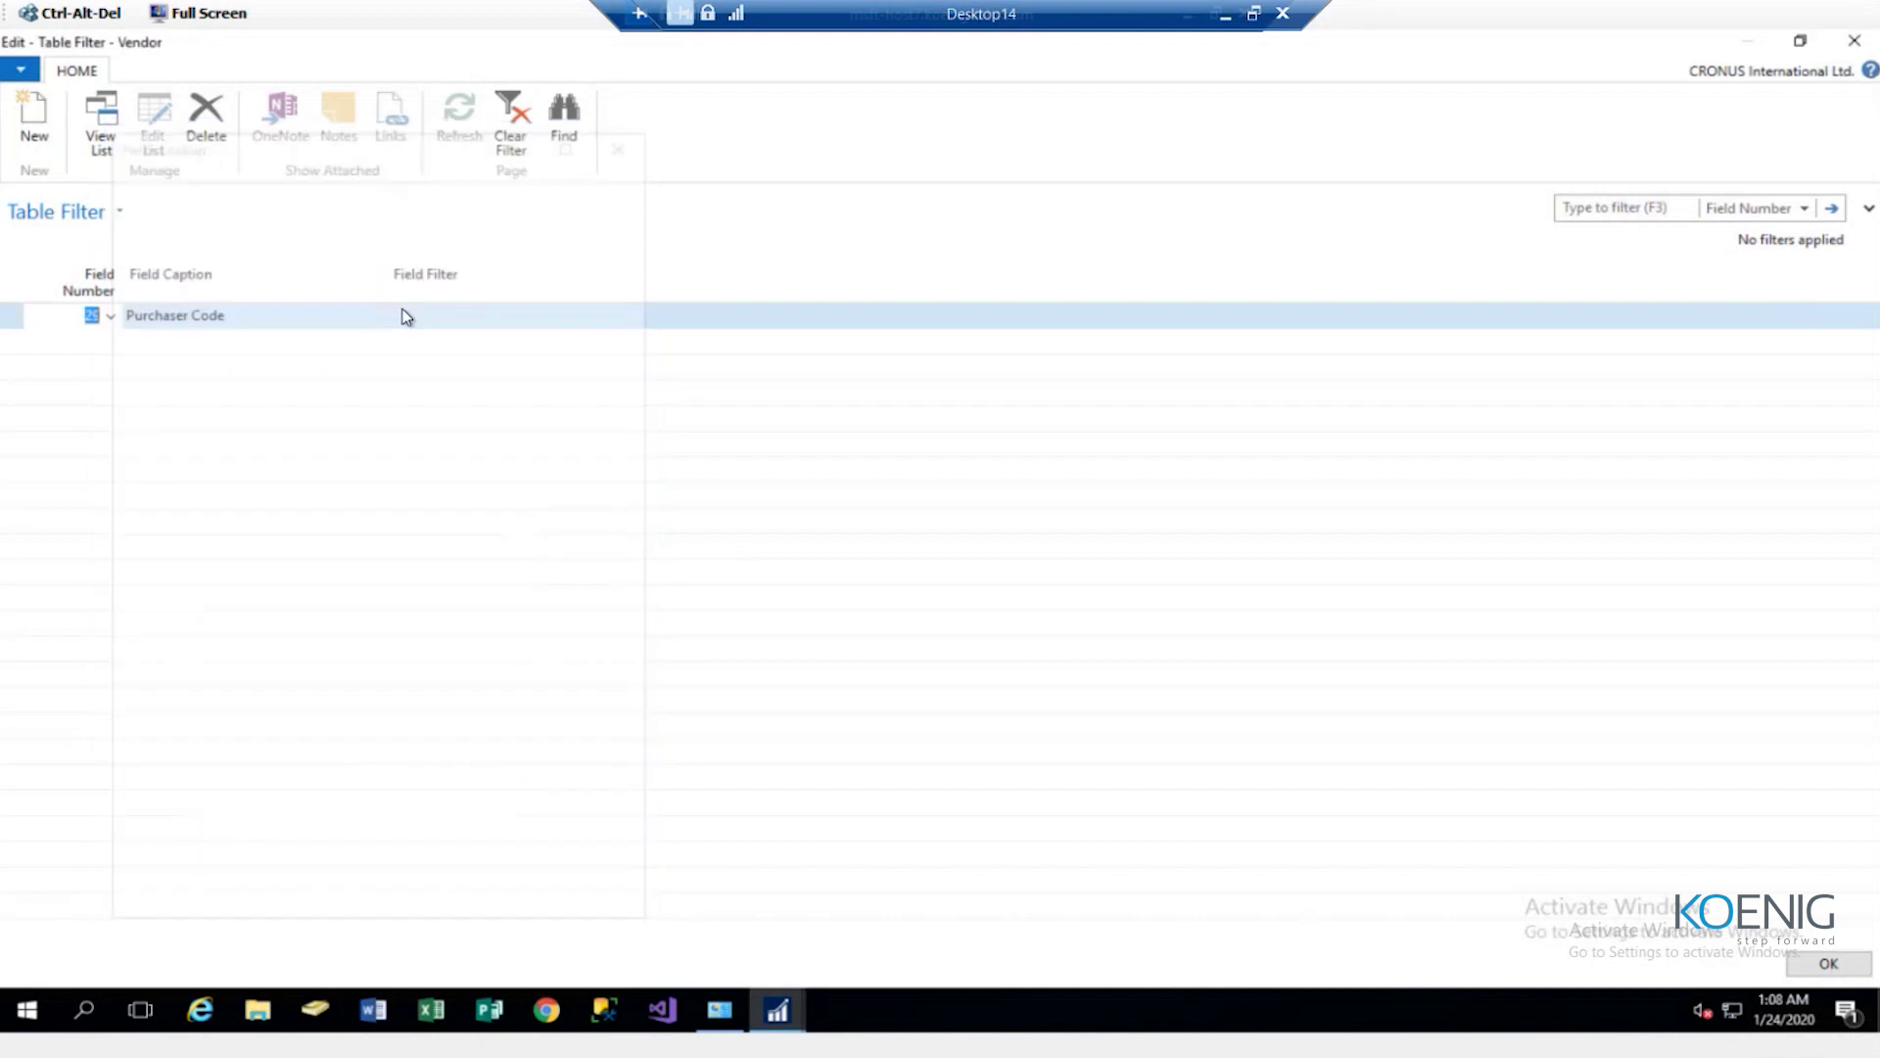
click(474, 318)
text(AR)
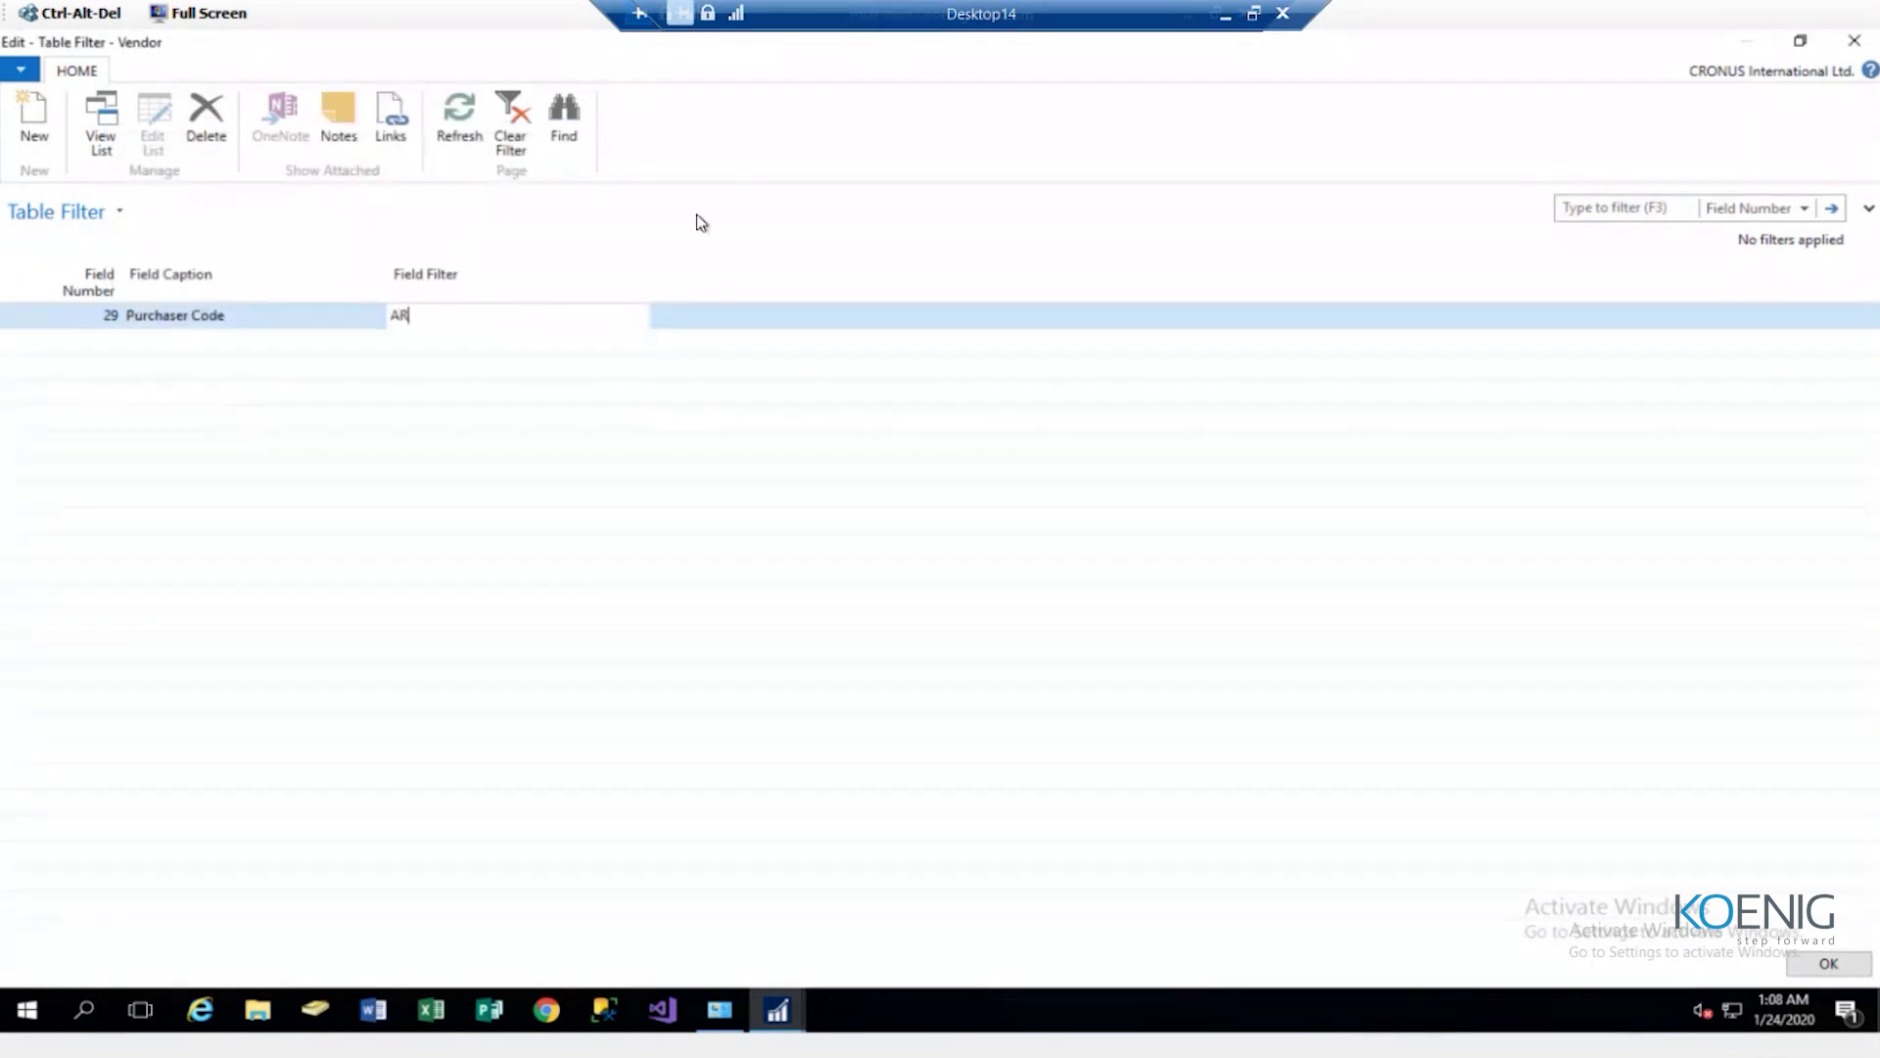
key(ctrl+Return)
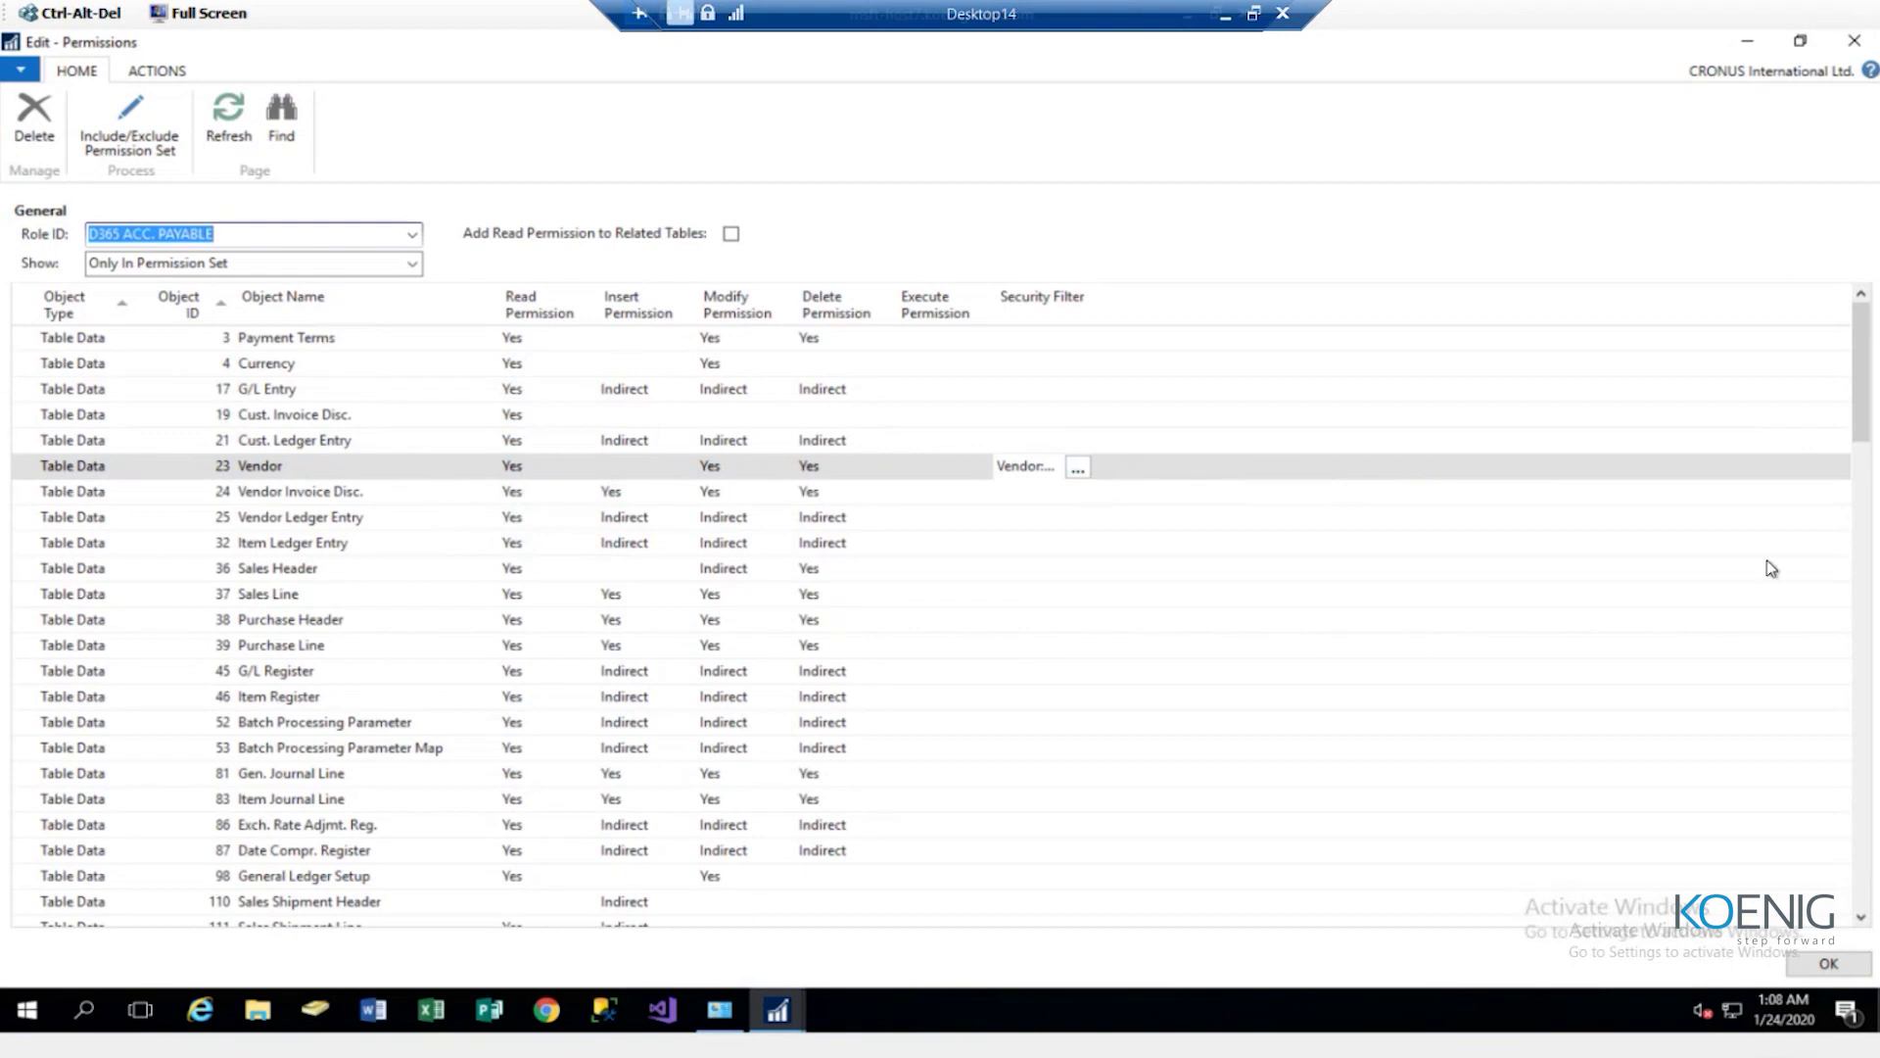
Save the D365 ACC. PAYABLE permissions and select the D365 ACC. RECEIVABLE set
click(1847, 970)
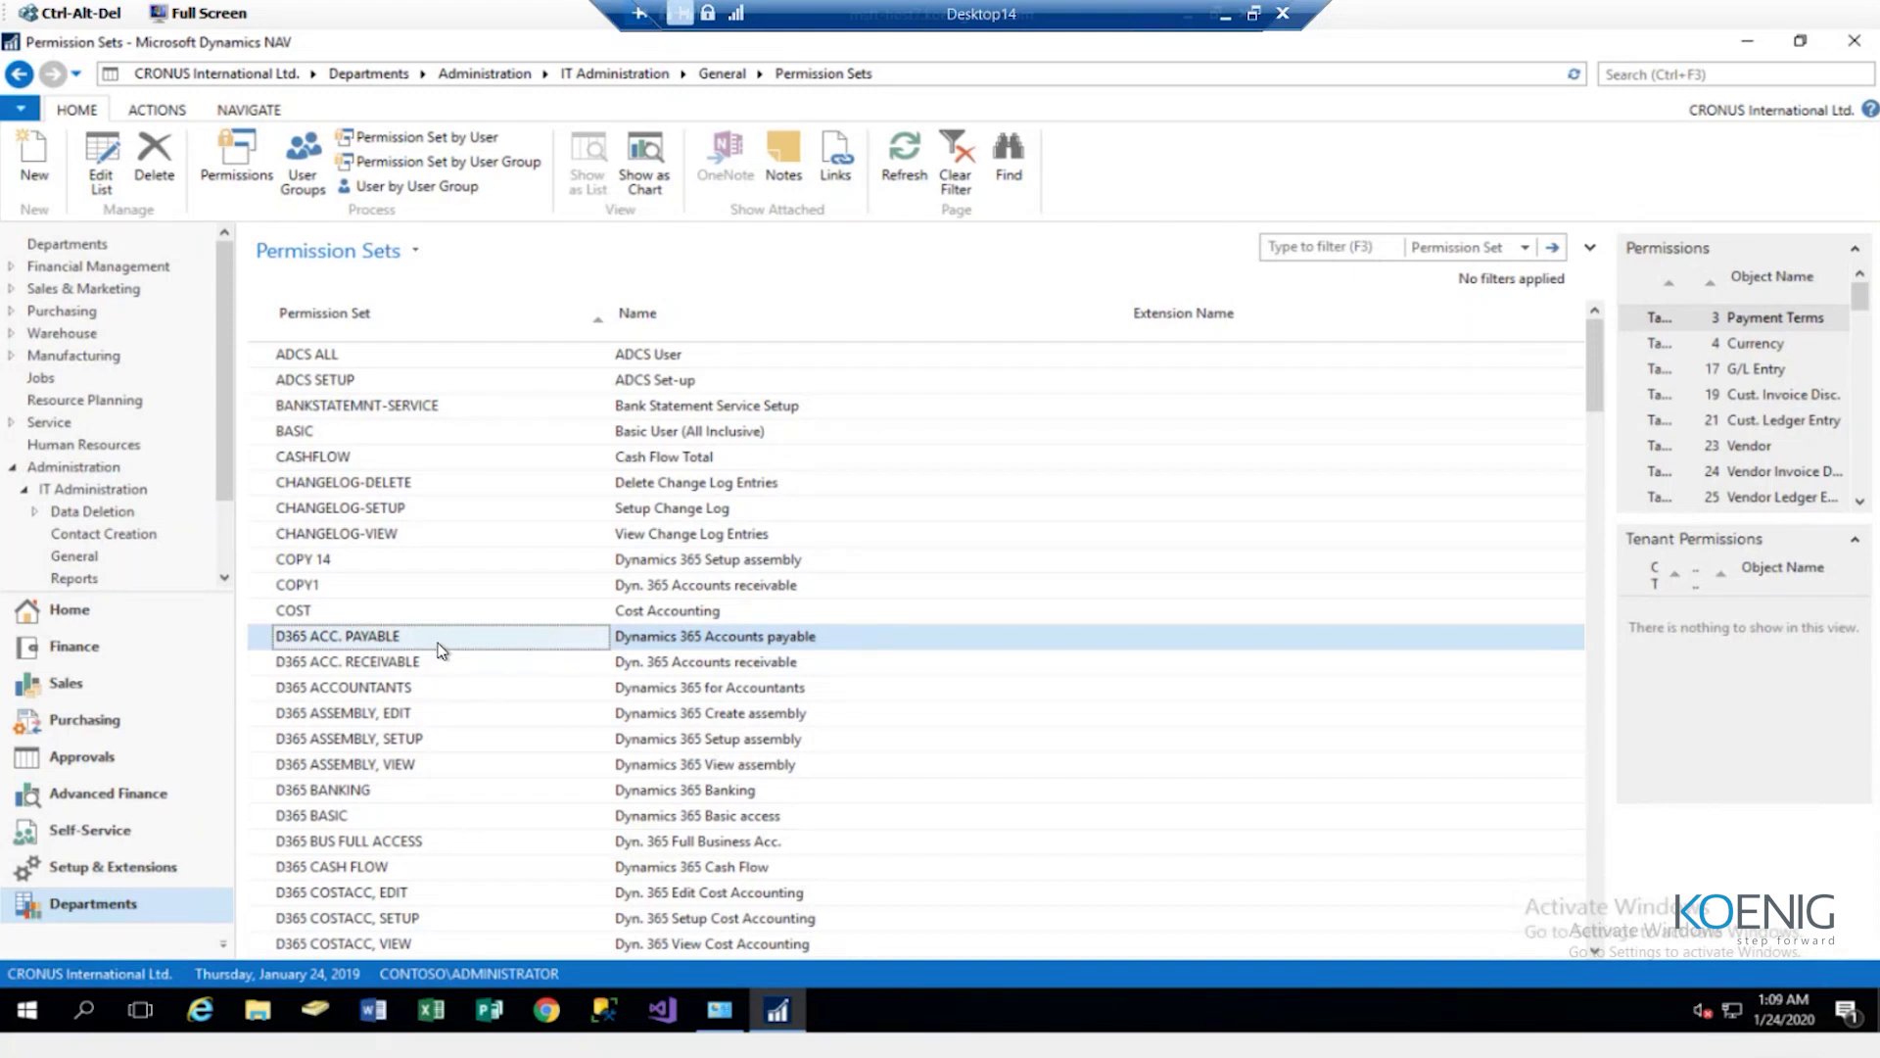
click(451, 665)
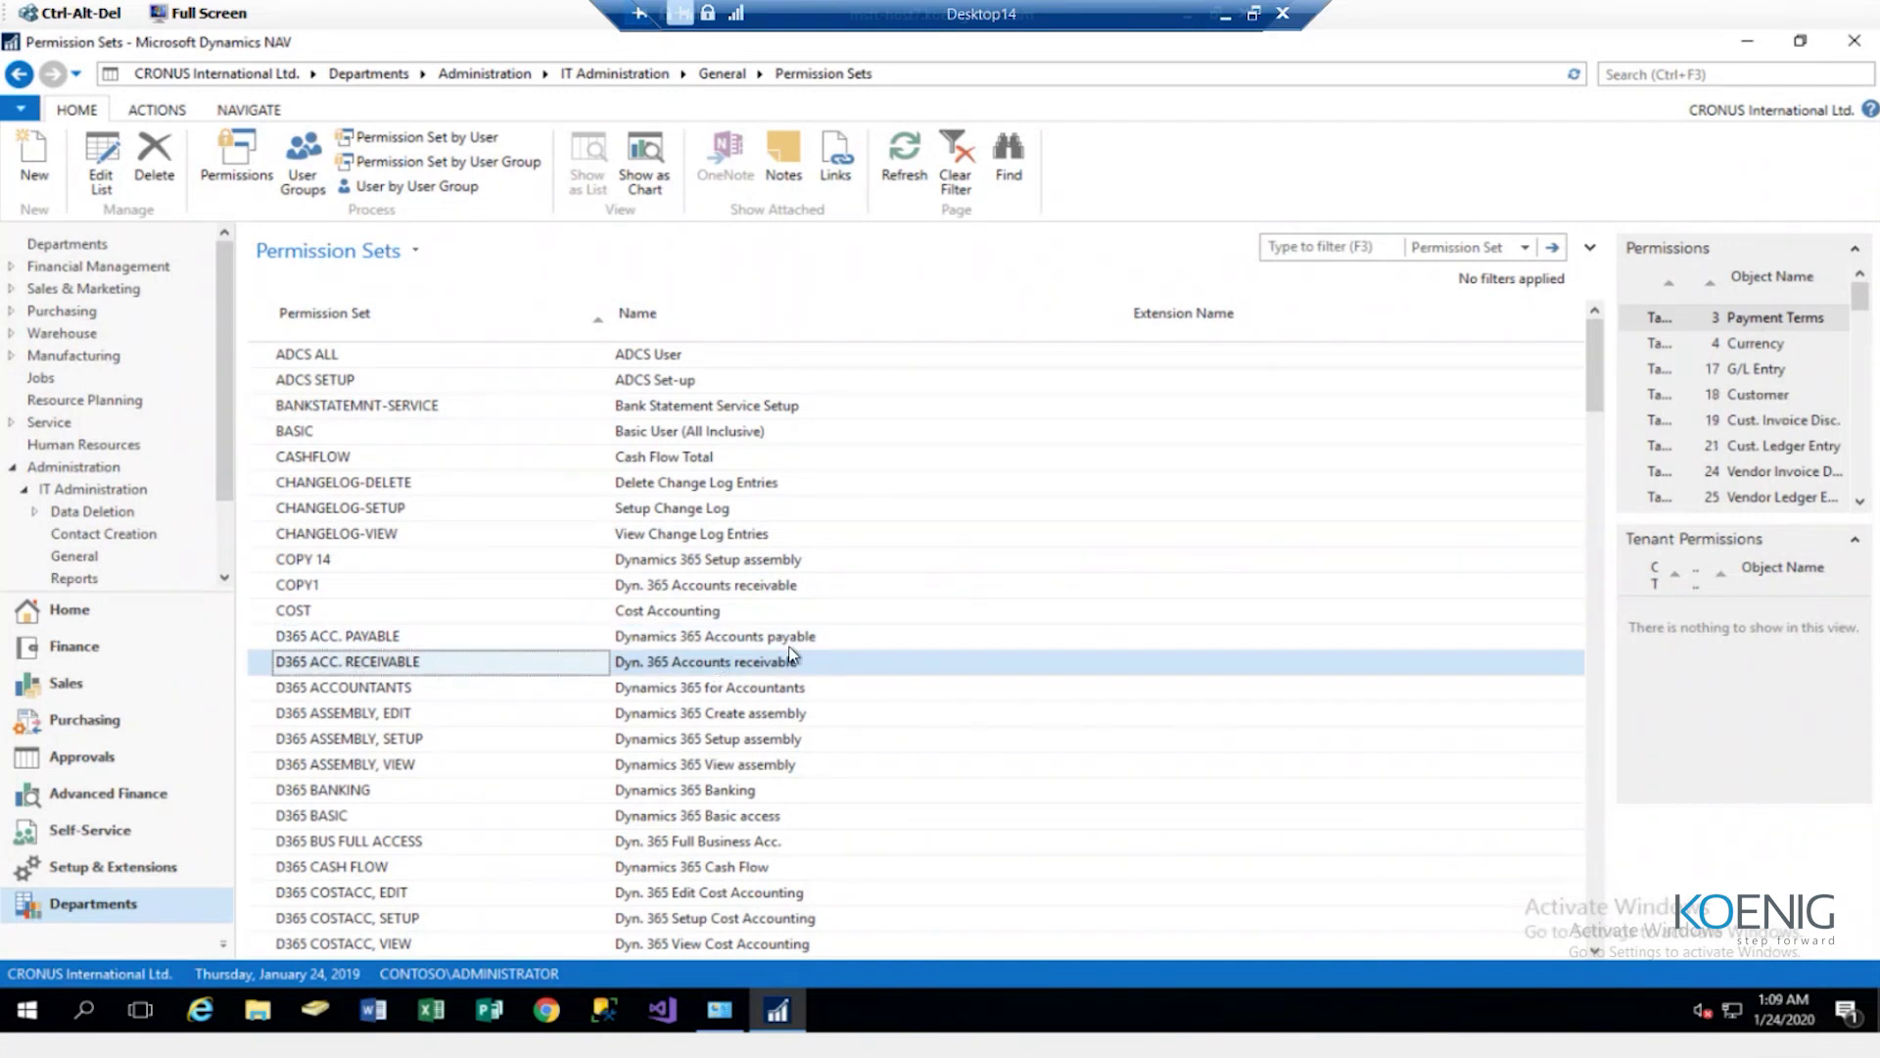
click(156, 110)
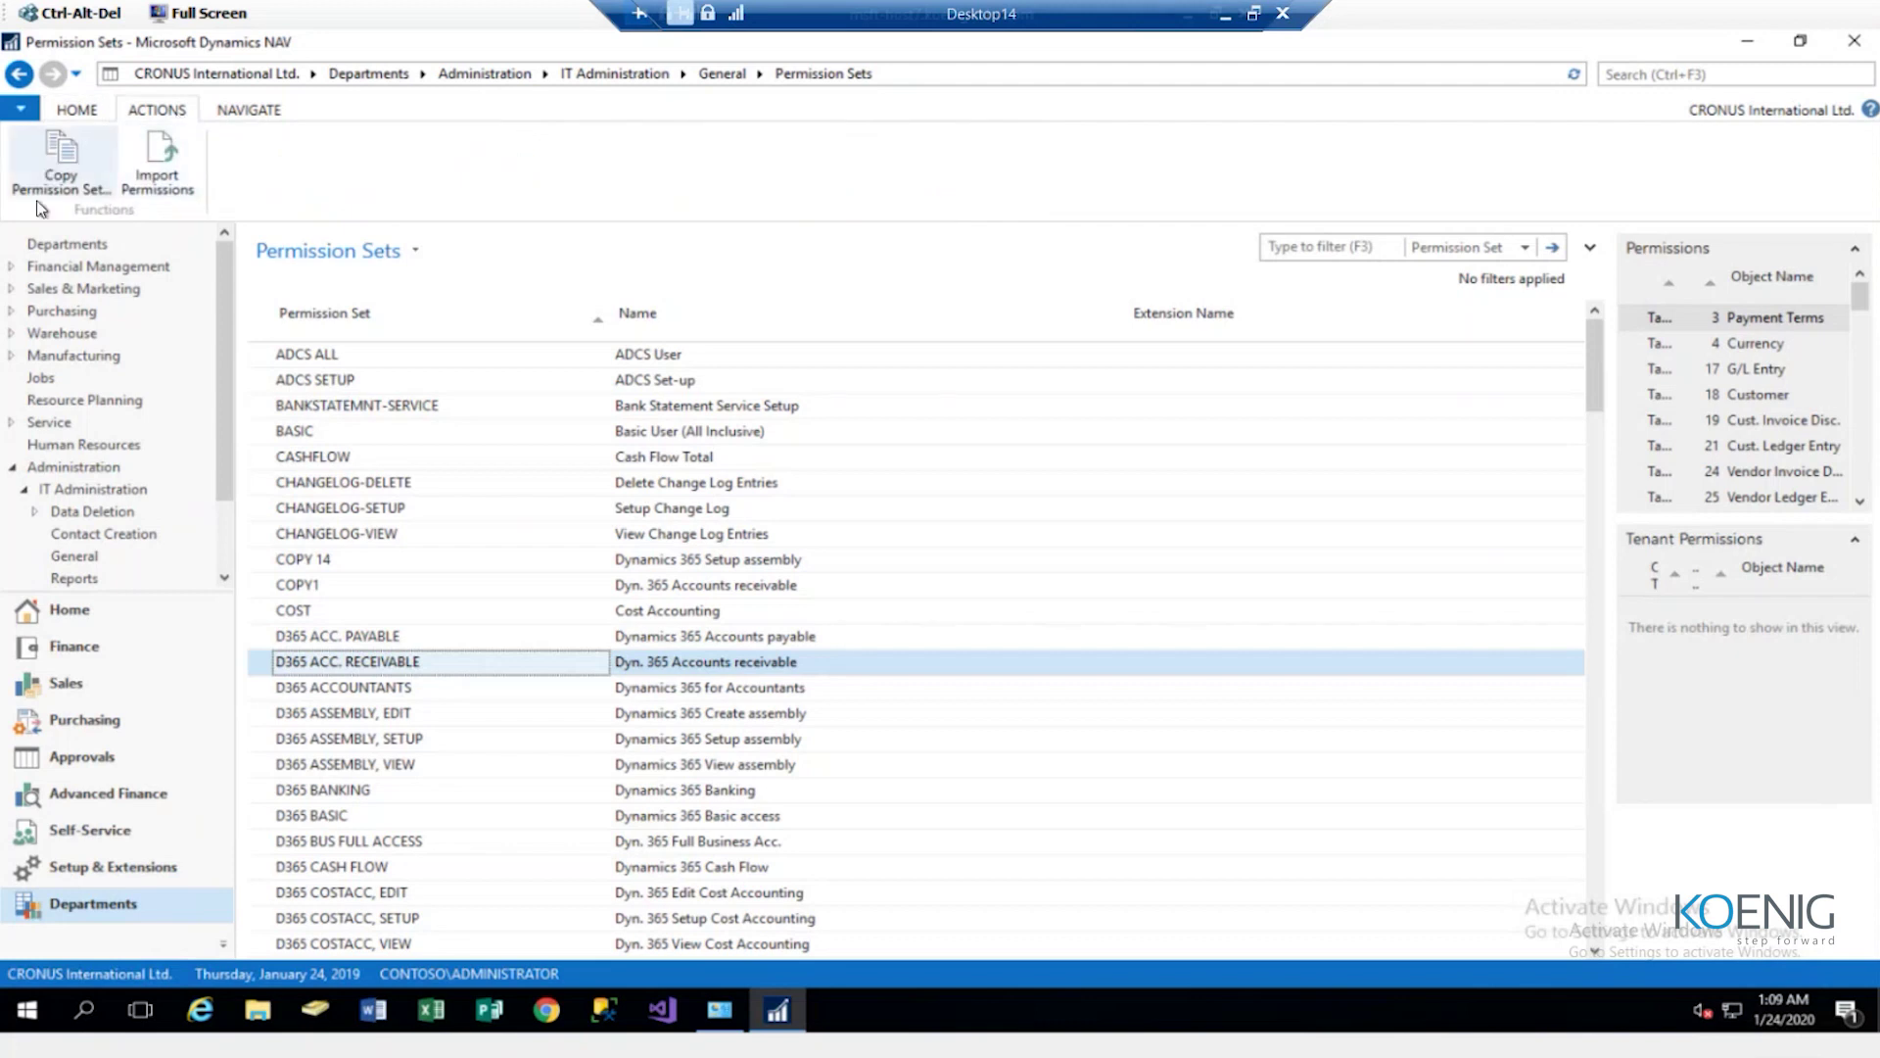
Copy D365 ACC. RECEIVABLE into a new permission set named 'Receivable - New'
click(78, 173)
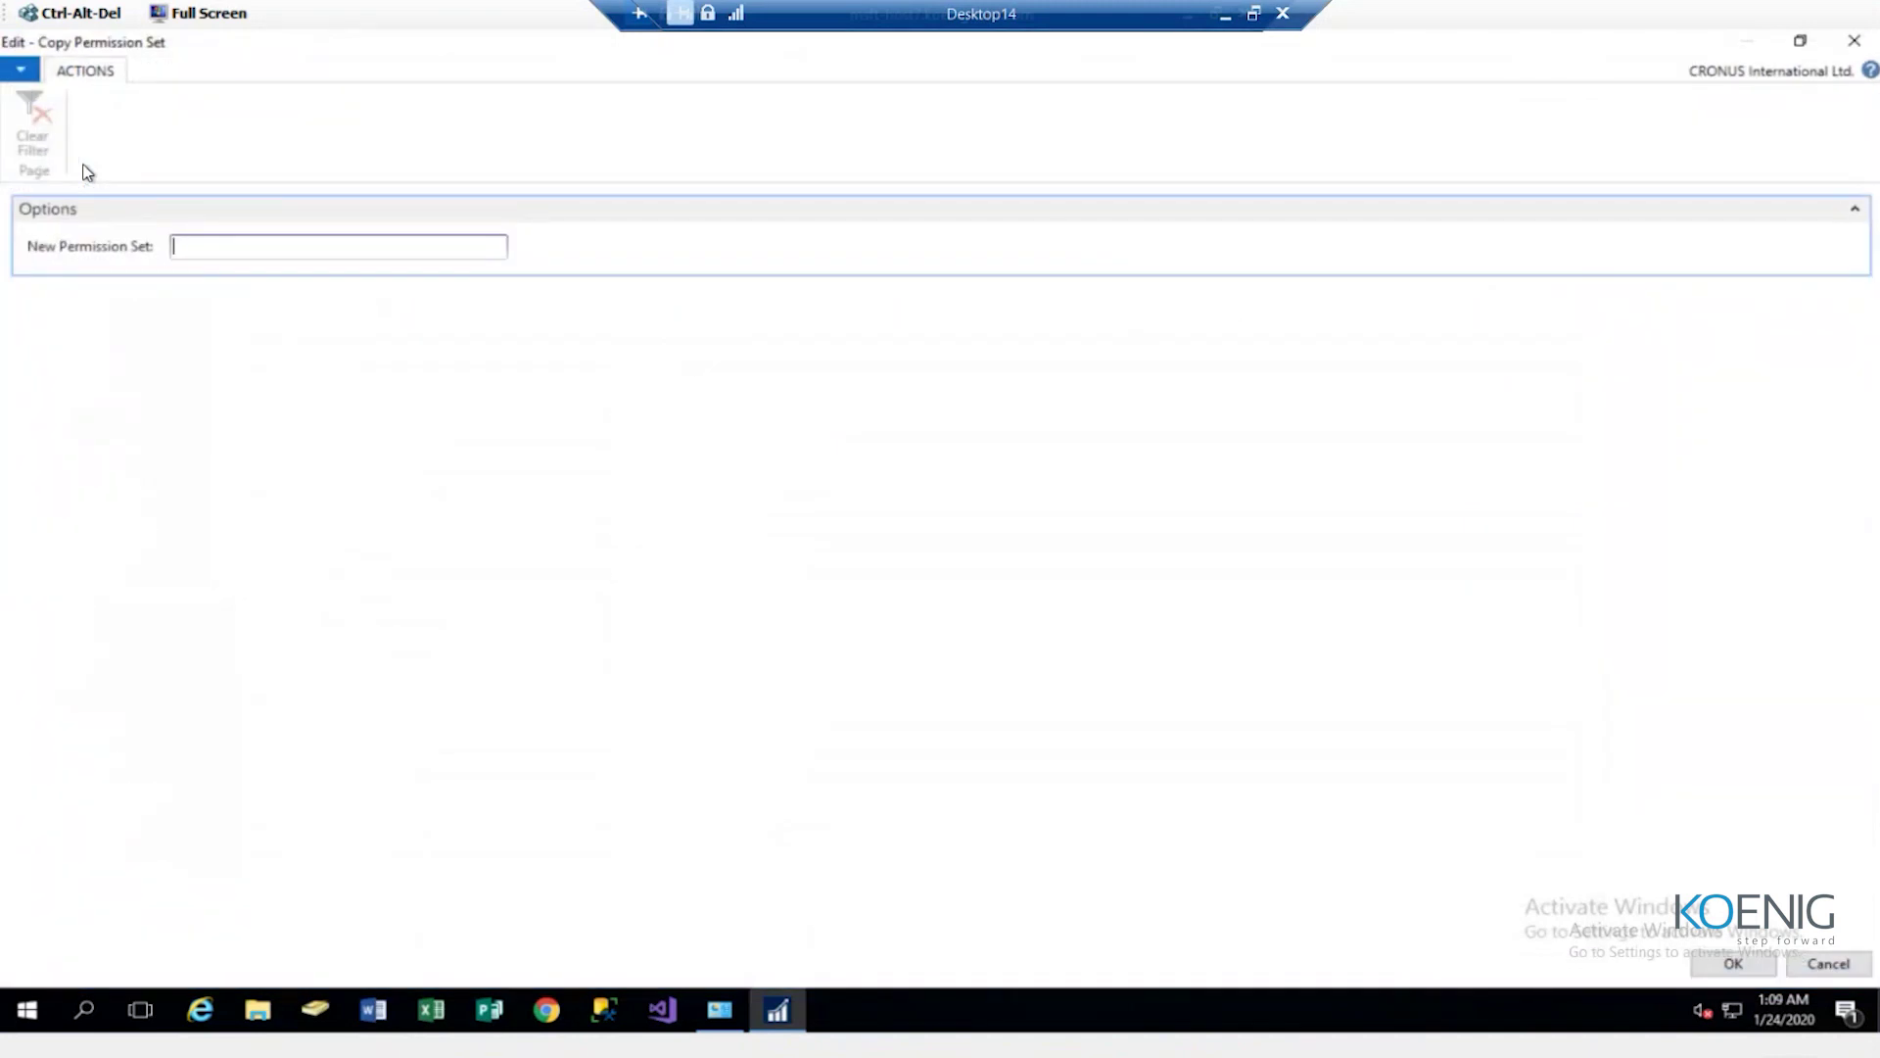
text(Receivable - New)
click(1705, 969)
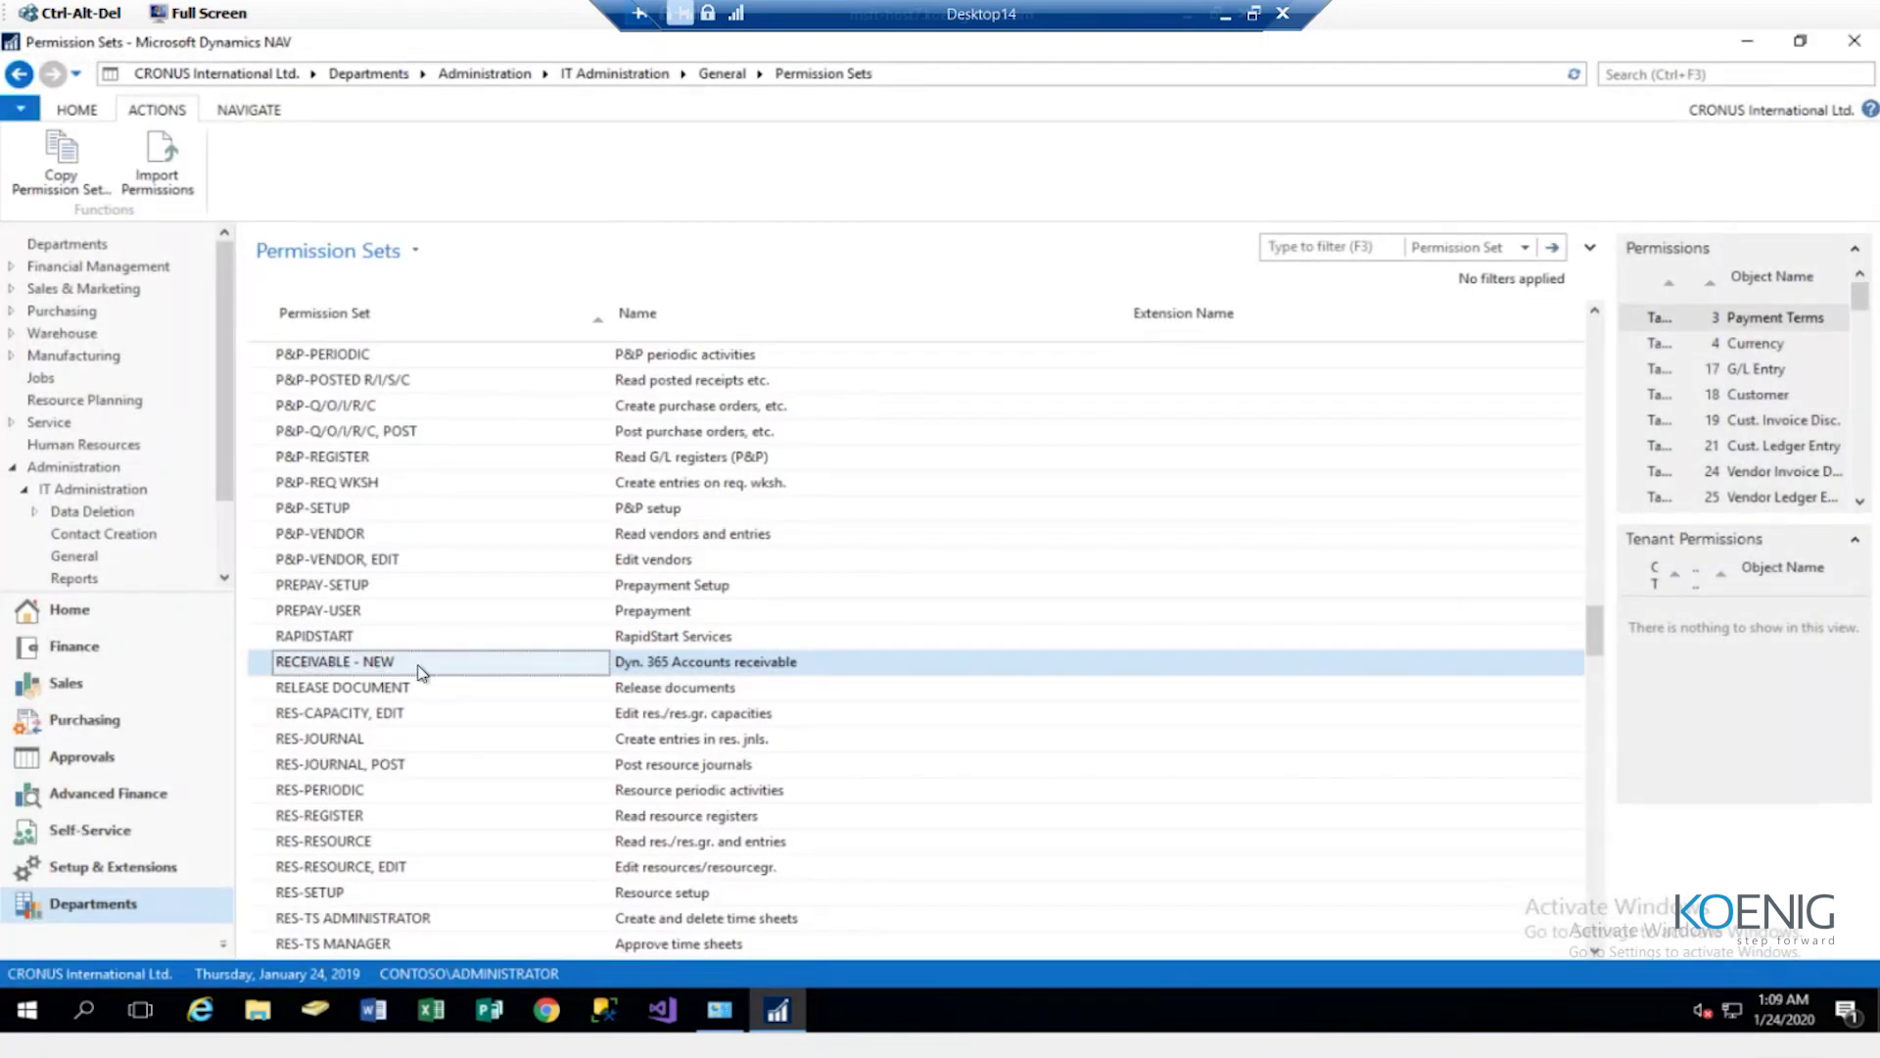
click(74, 113)
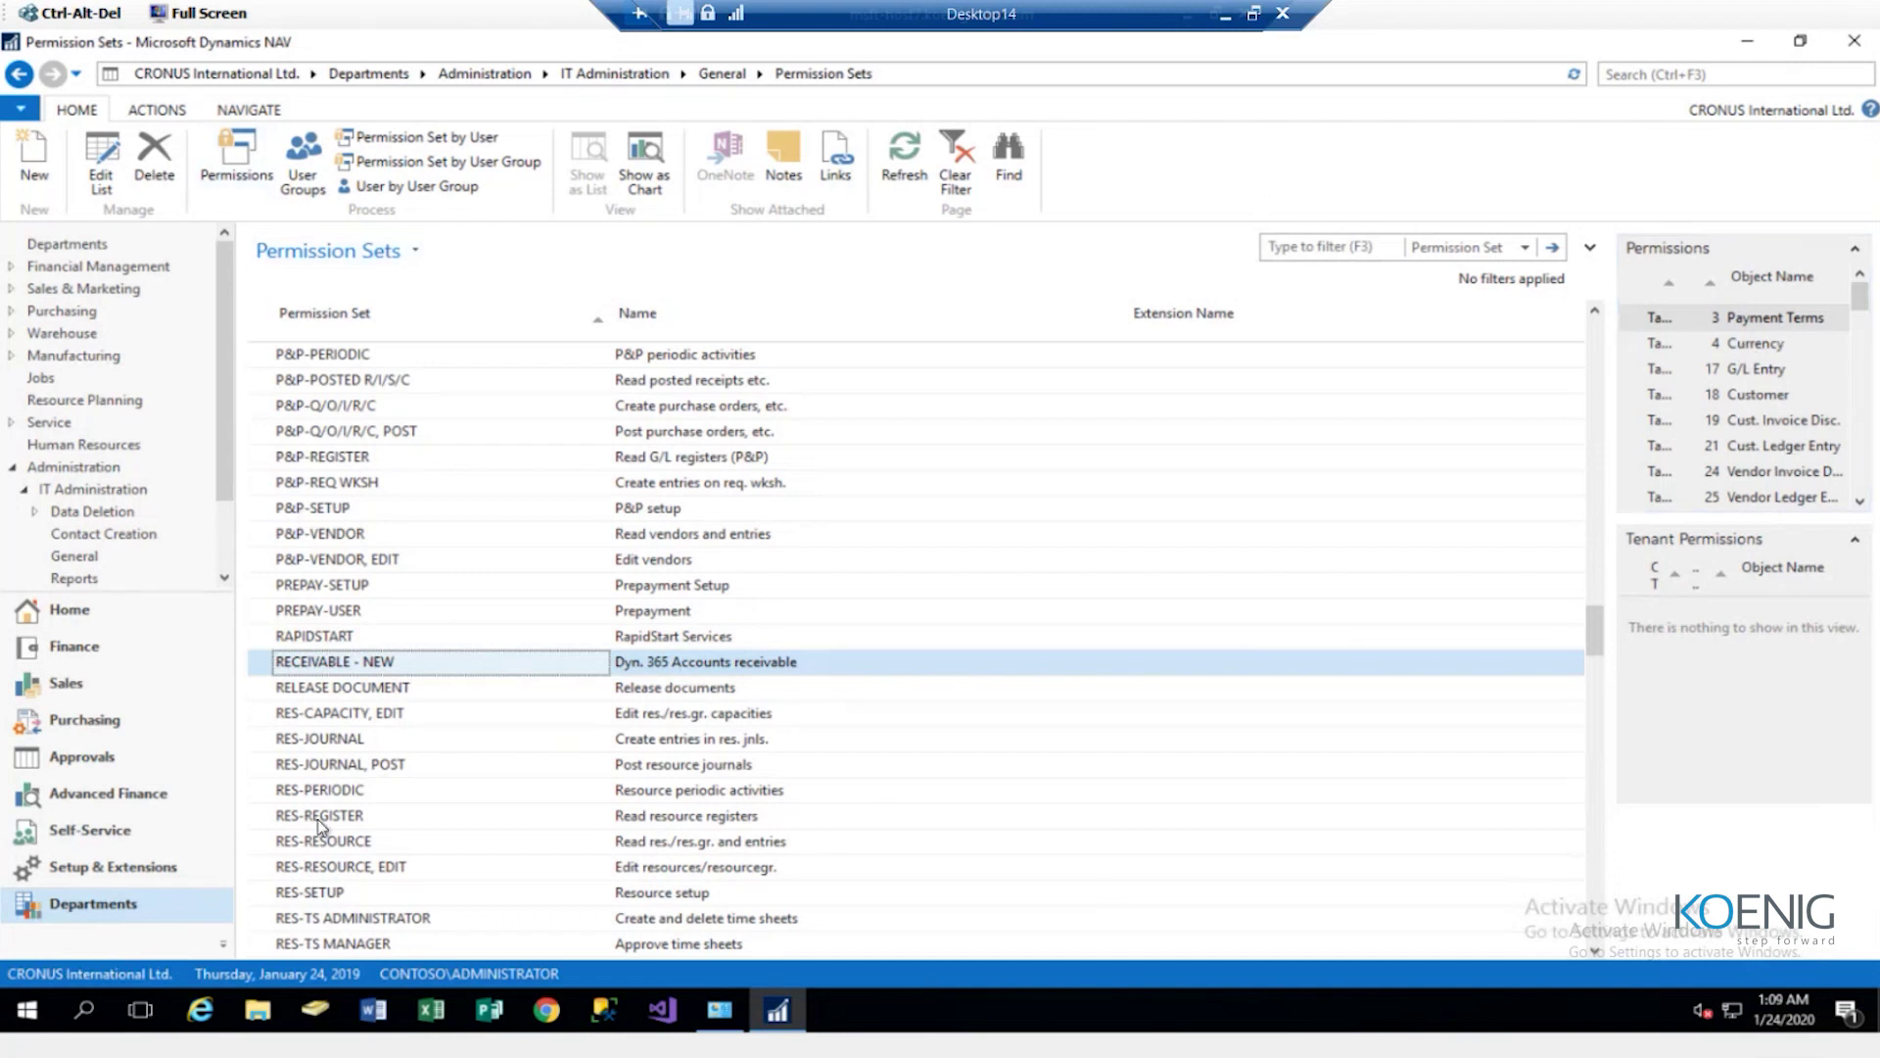
click(238, 177)
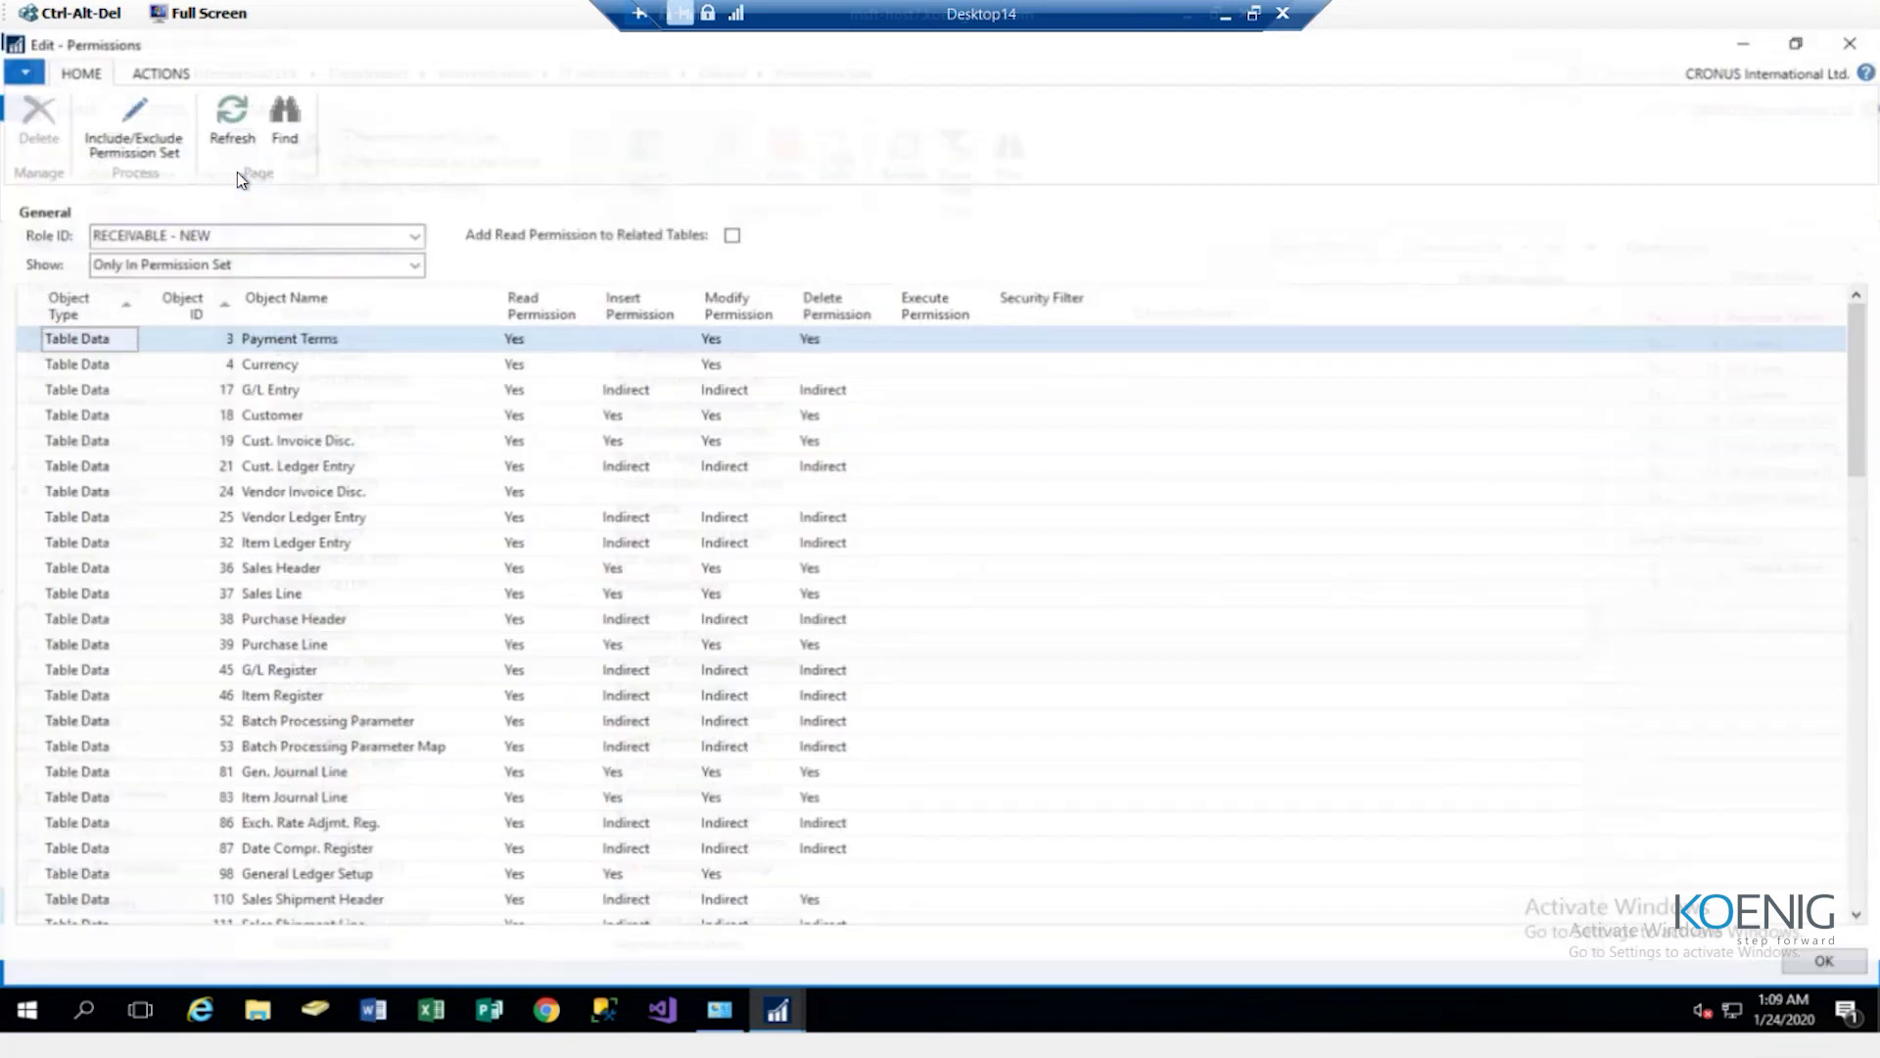
scroll(311, 727, down, 2)
scroll(311, 727, up, 2)
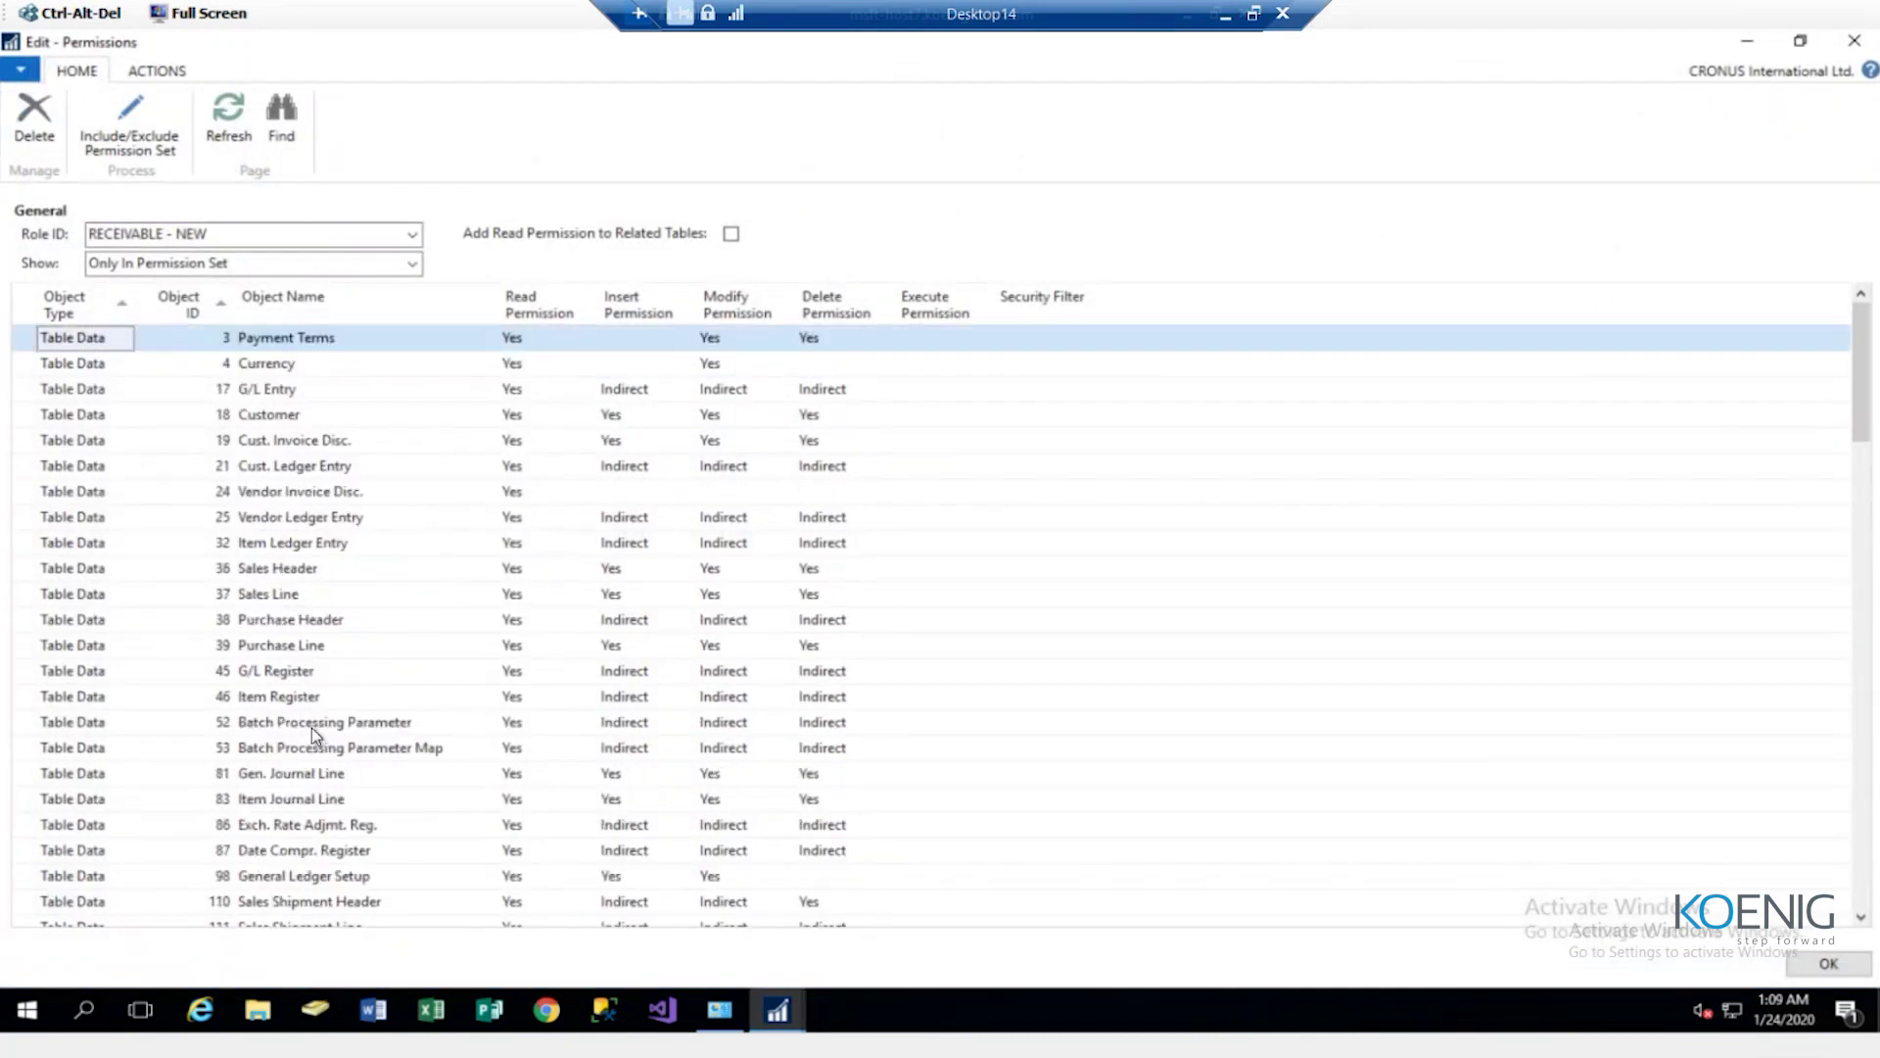
scroll(312, 727, down, 9)
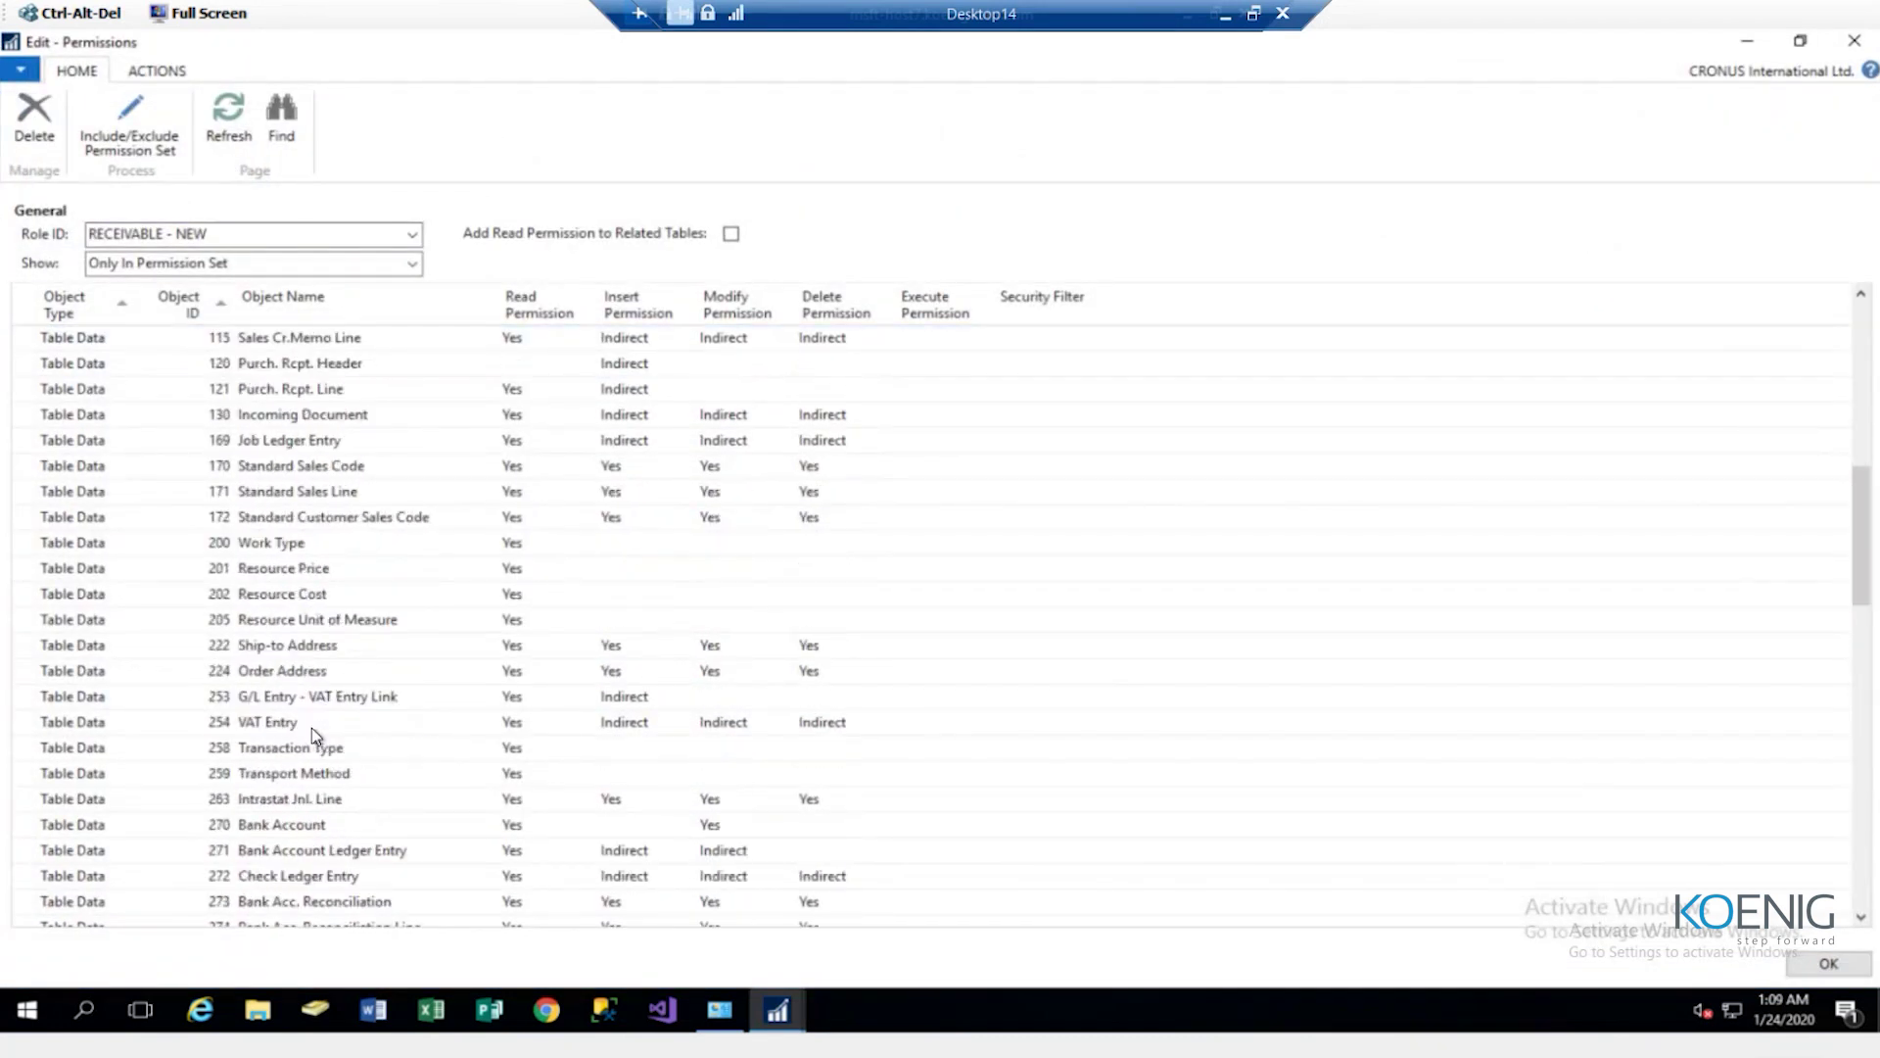
scroll(311, 727, up, 7)
scroll(312, 726, up, 2)
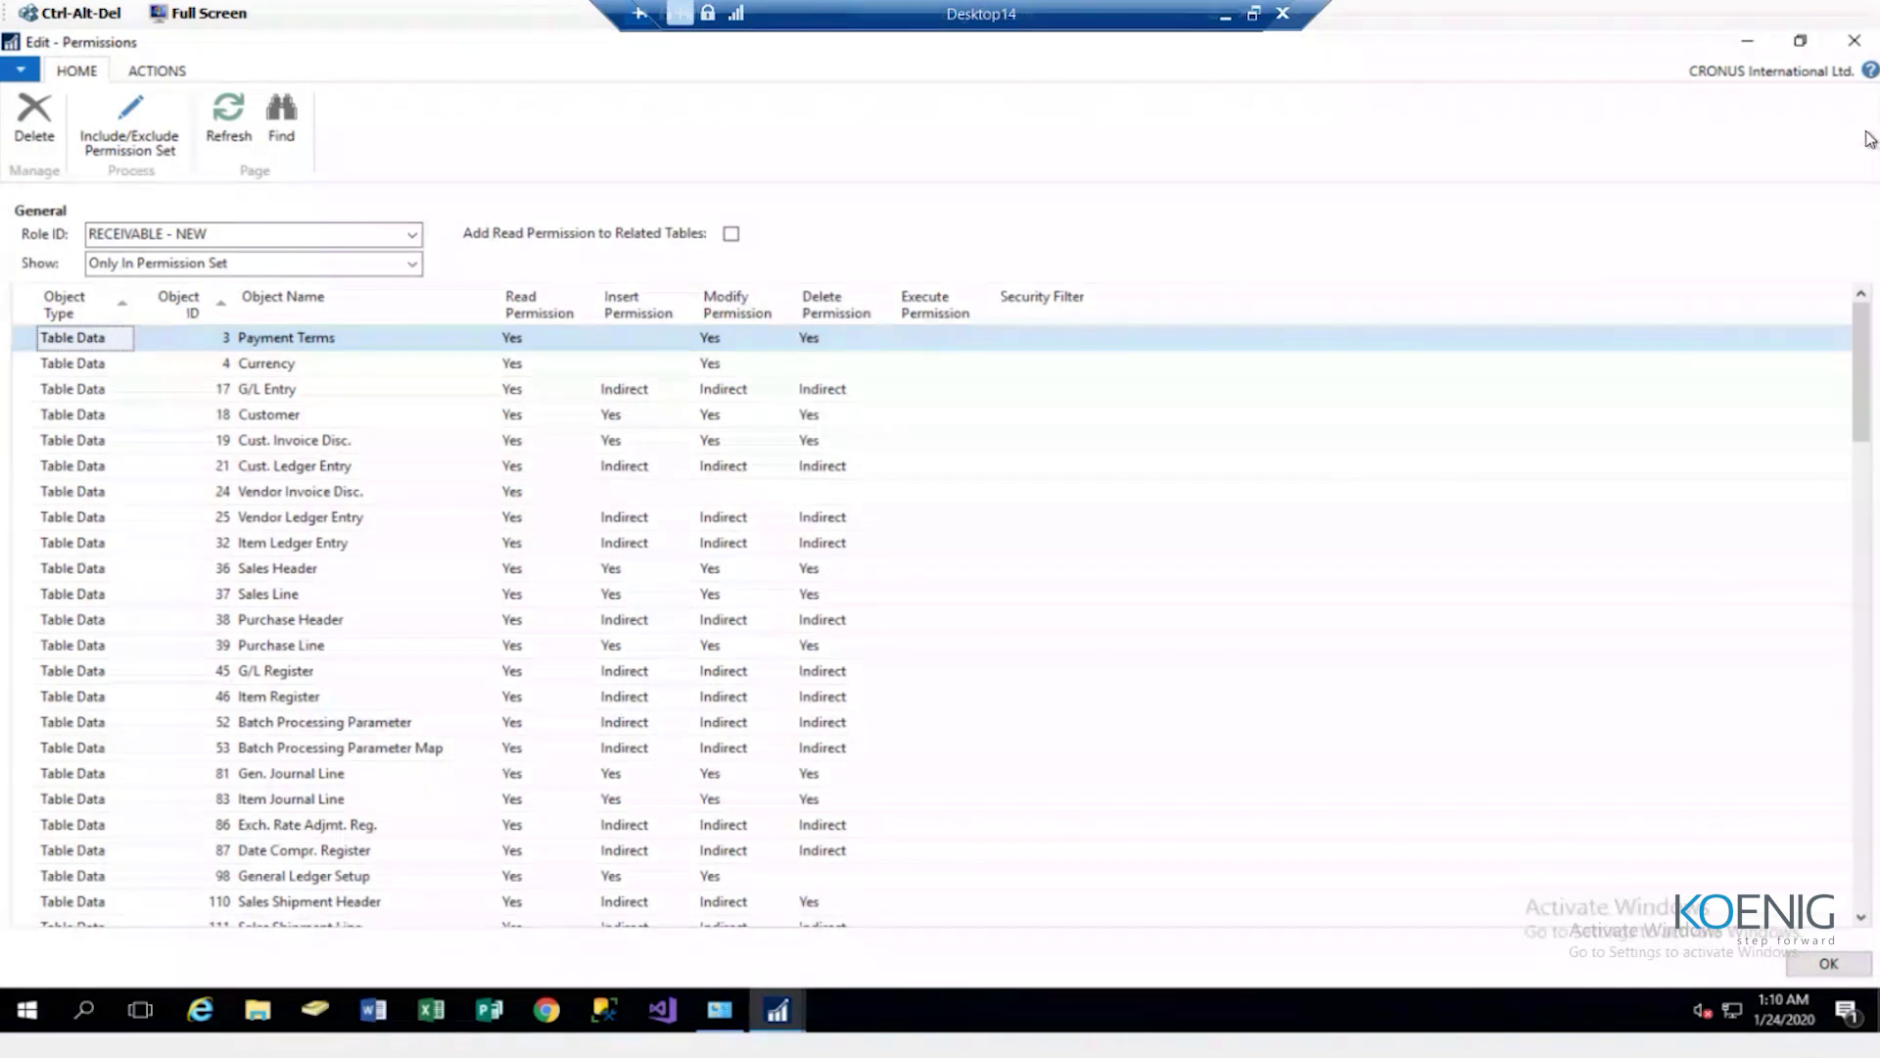
click(1854, 40)
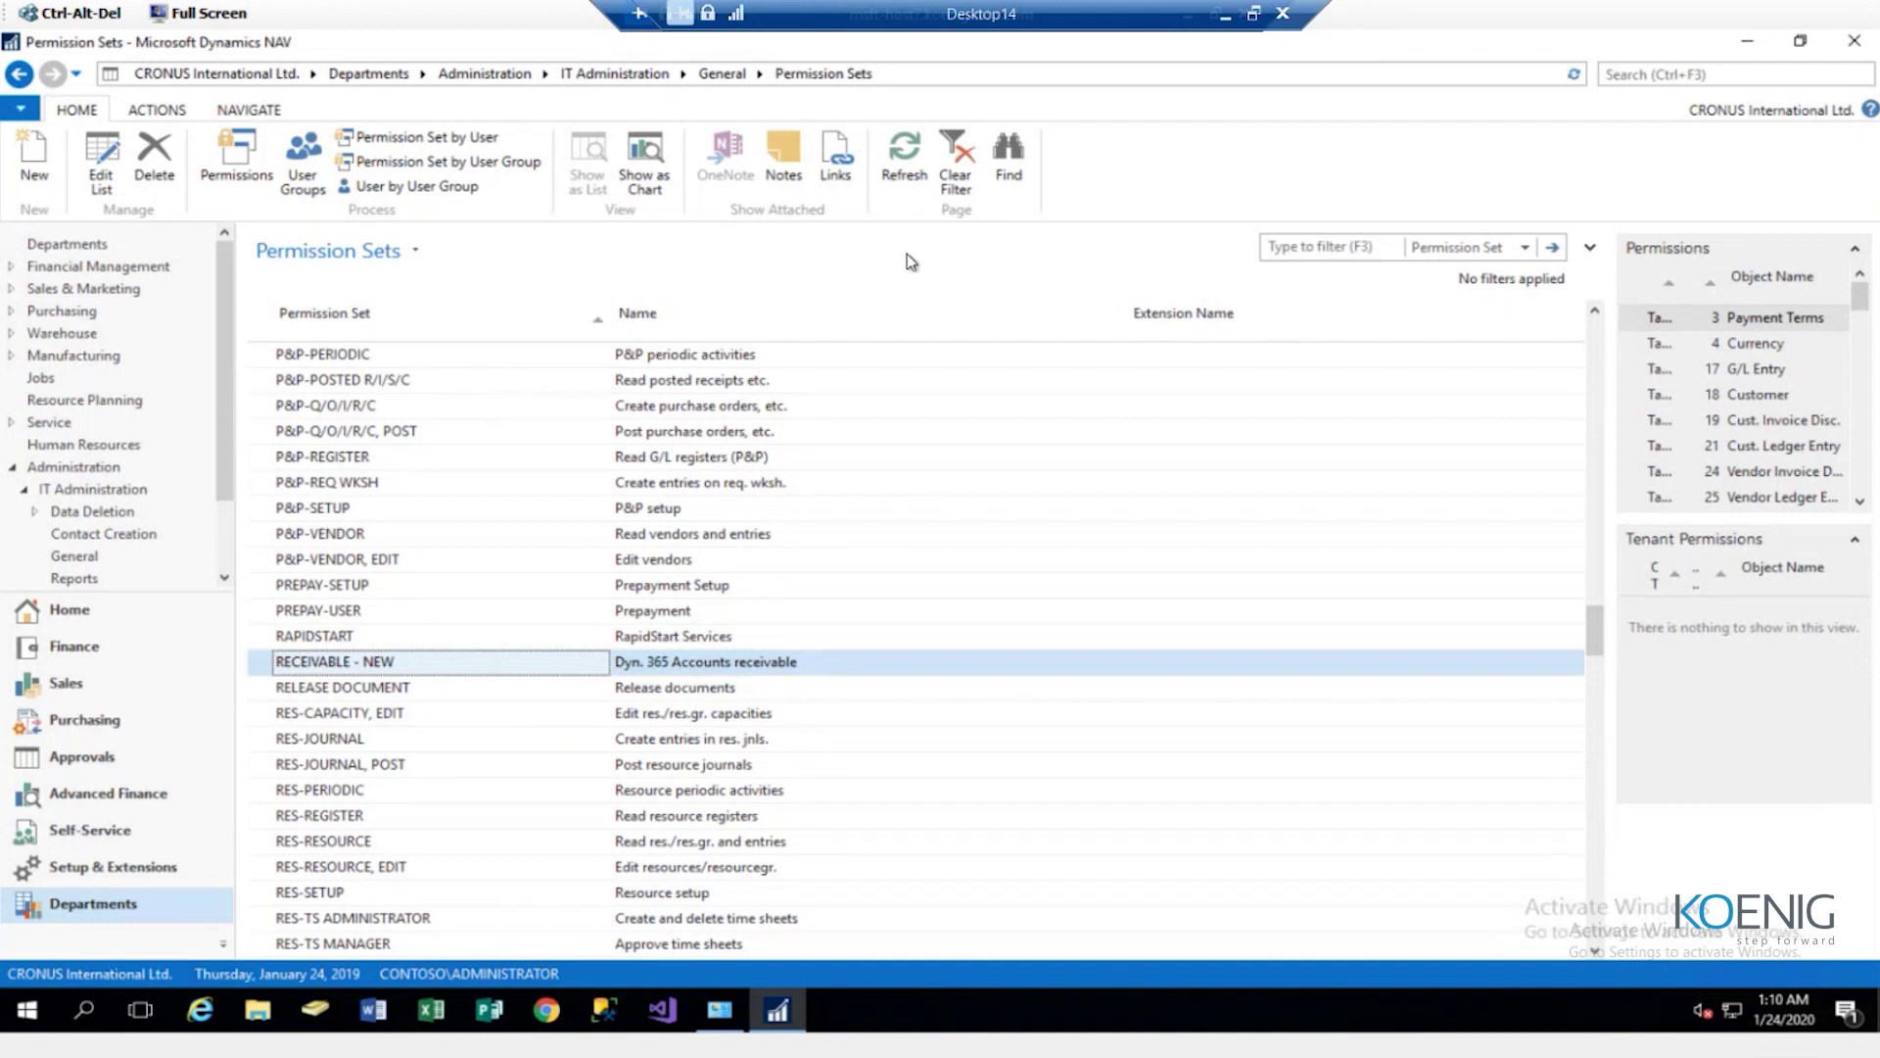
Search 'users' and open the Users page under IT Administration
click(1694, 74)
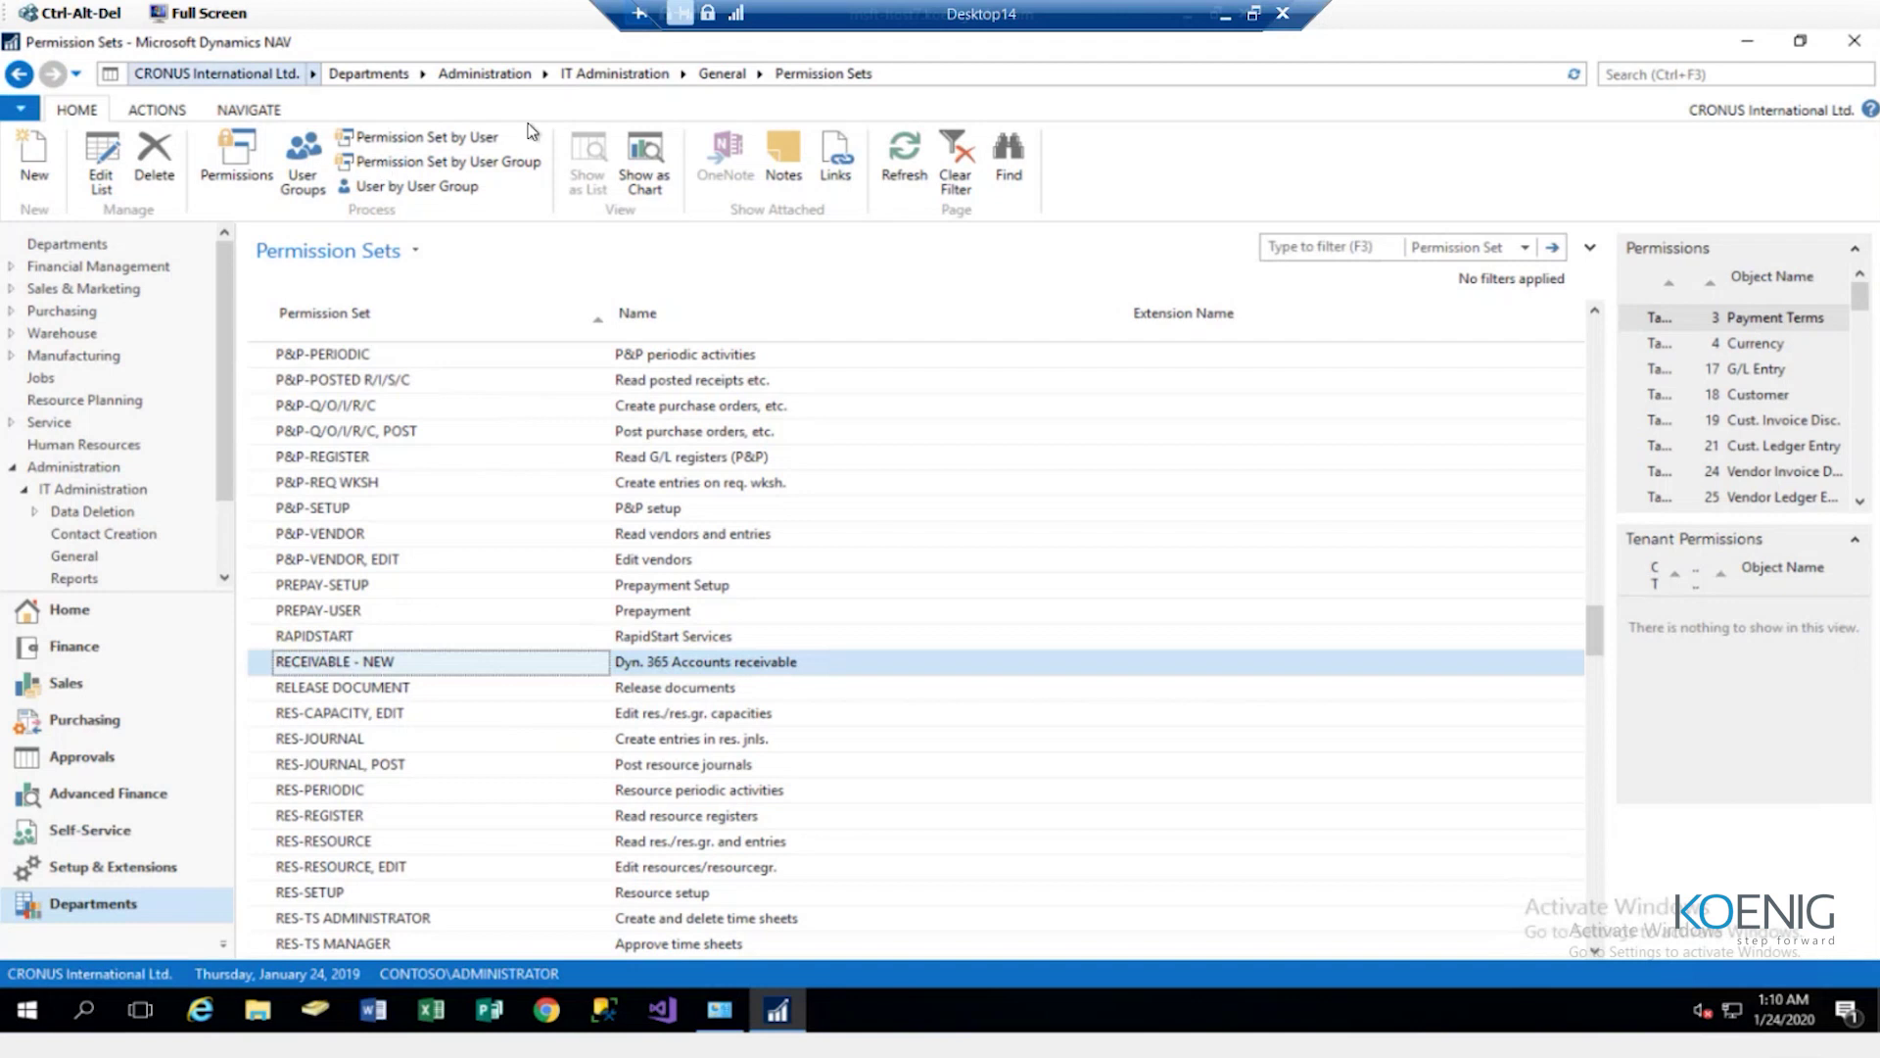
text(users)
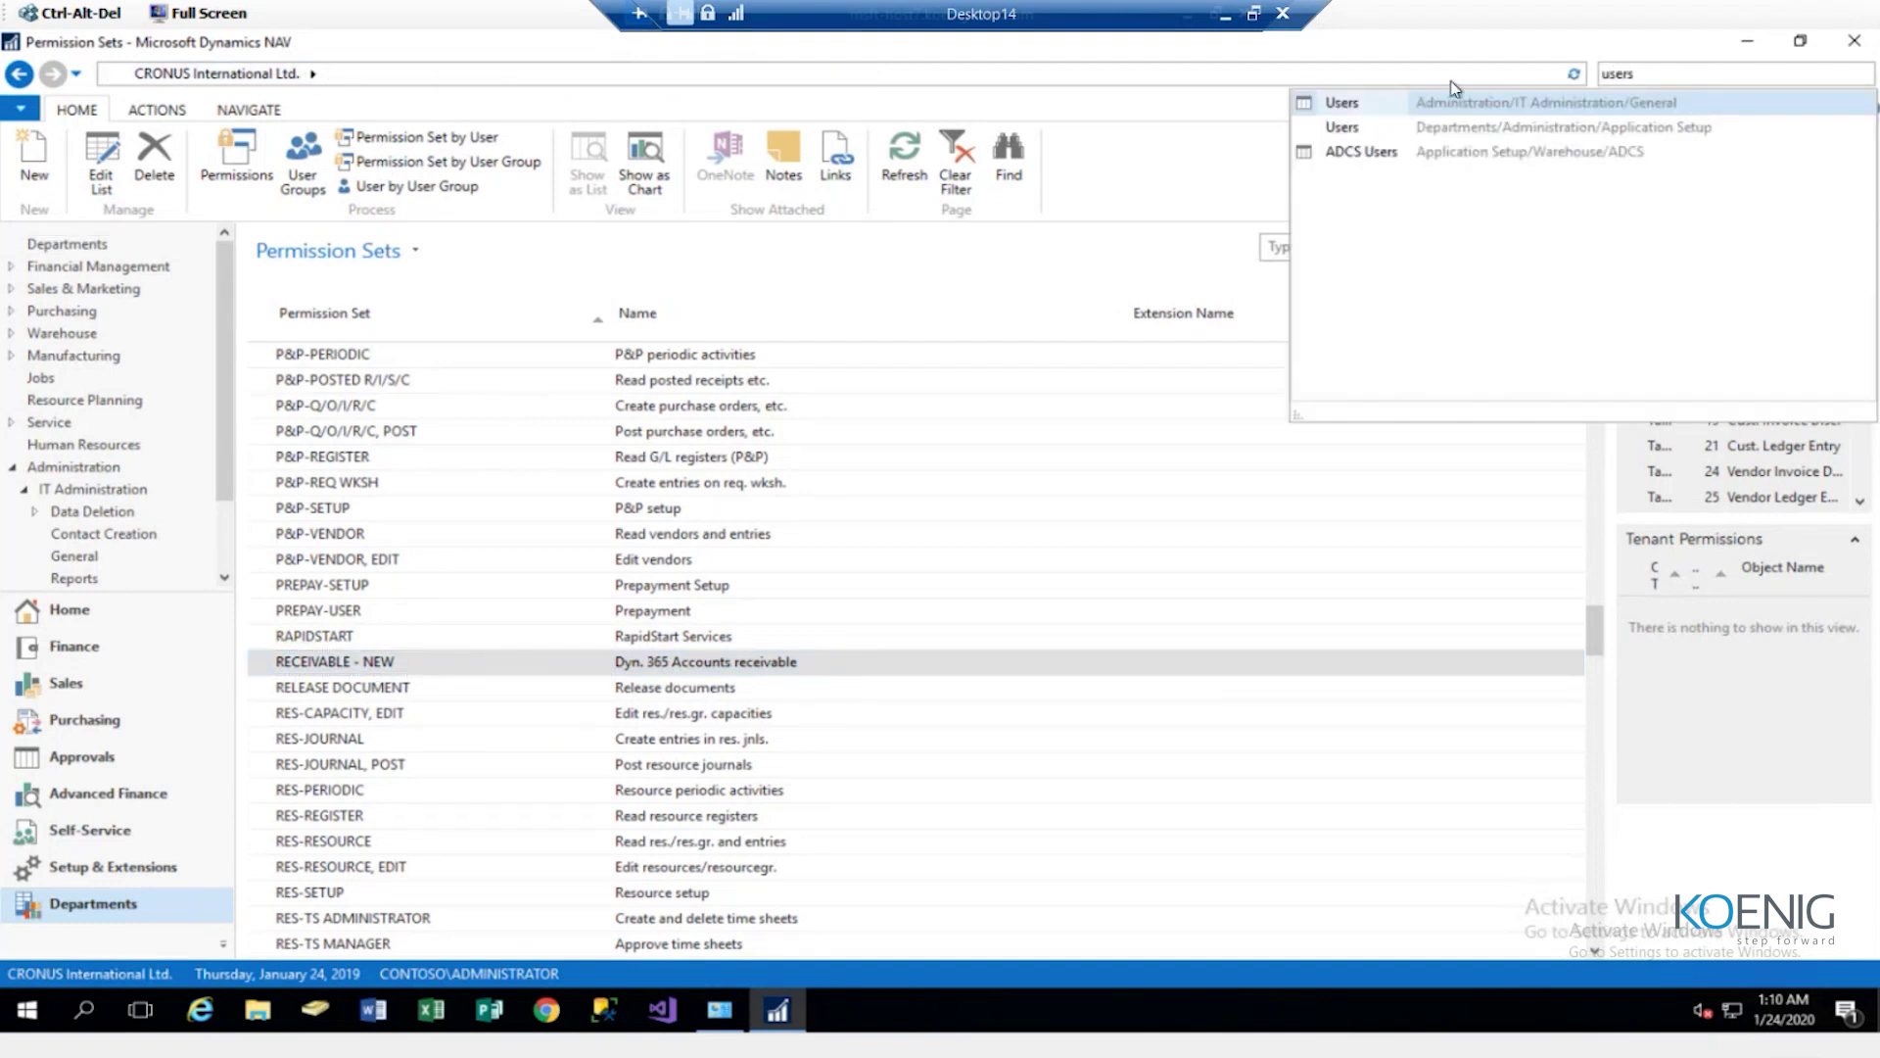
click(1337, 106)
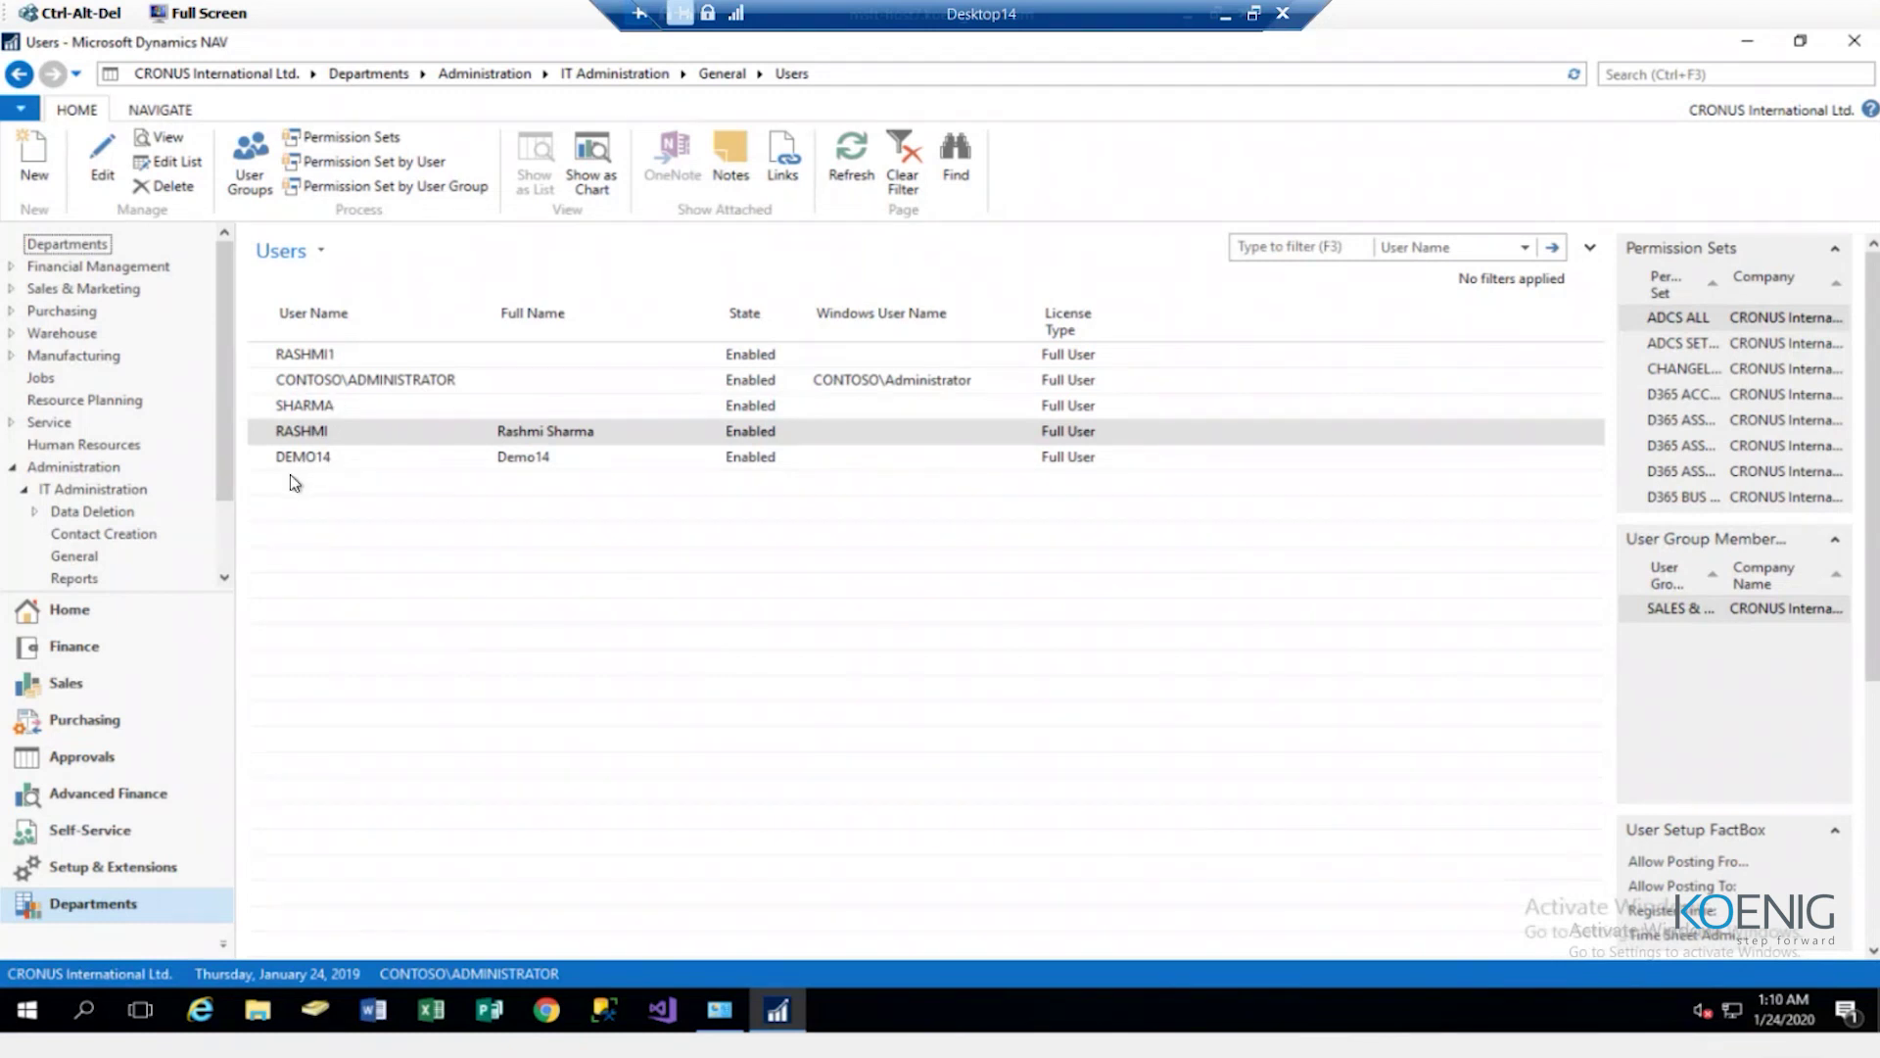
Create a new user card with the user's user name and full name, then save it
click(38, 166)
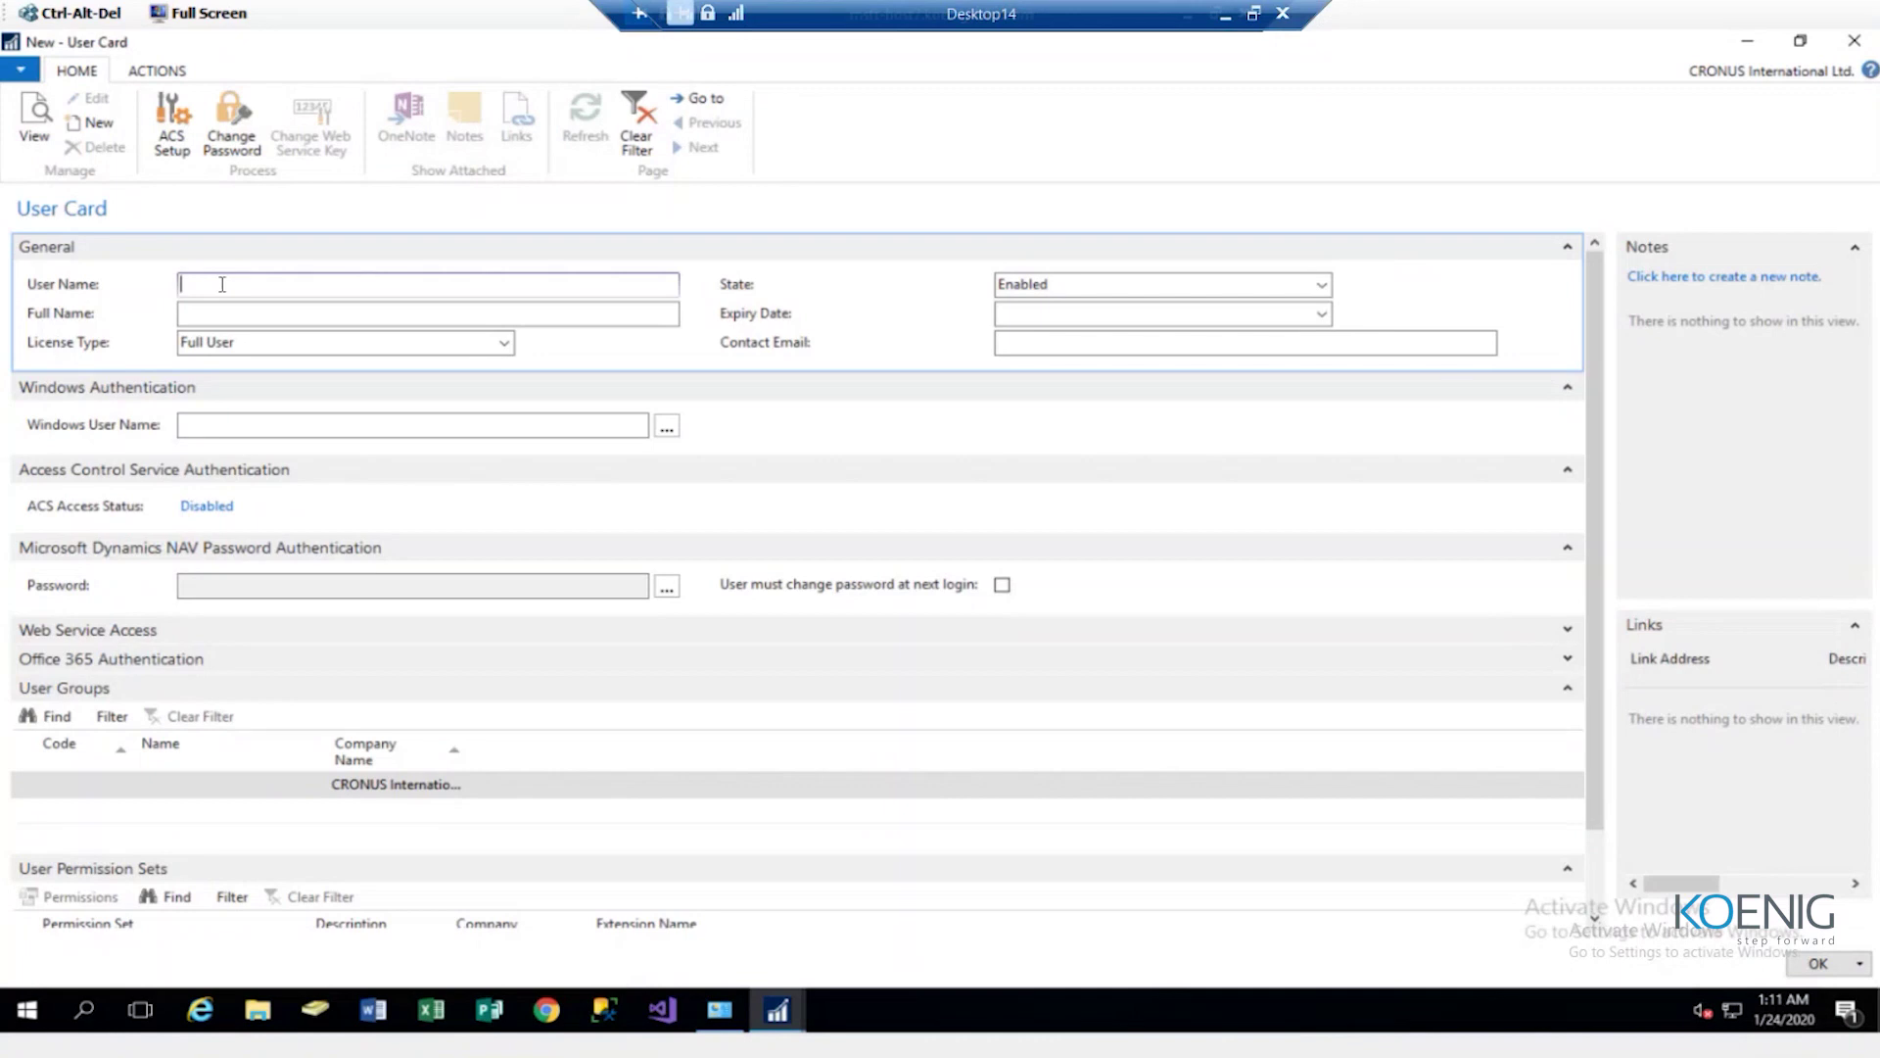
text(Jim)
click(225, 311)
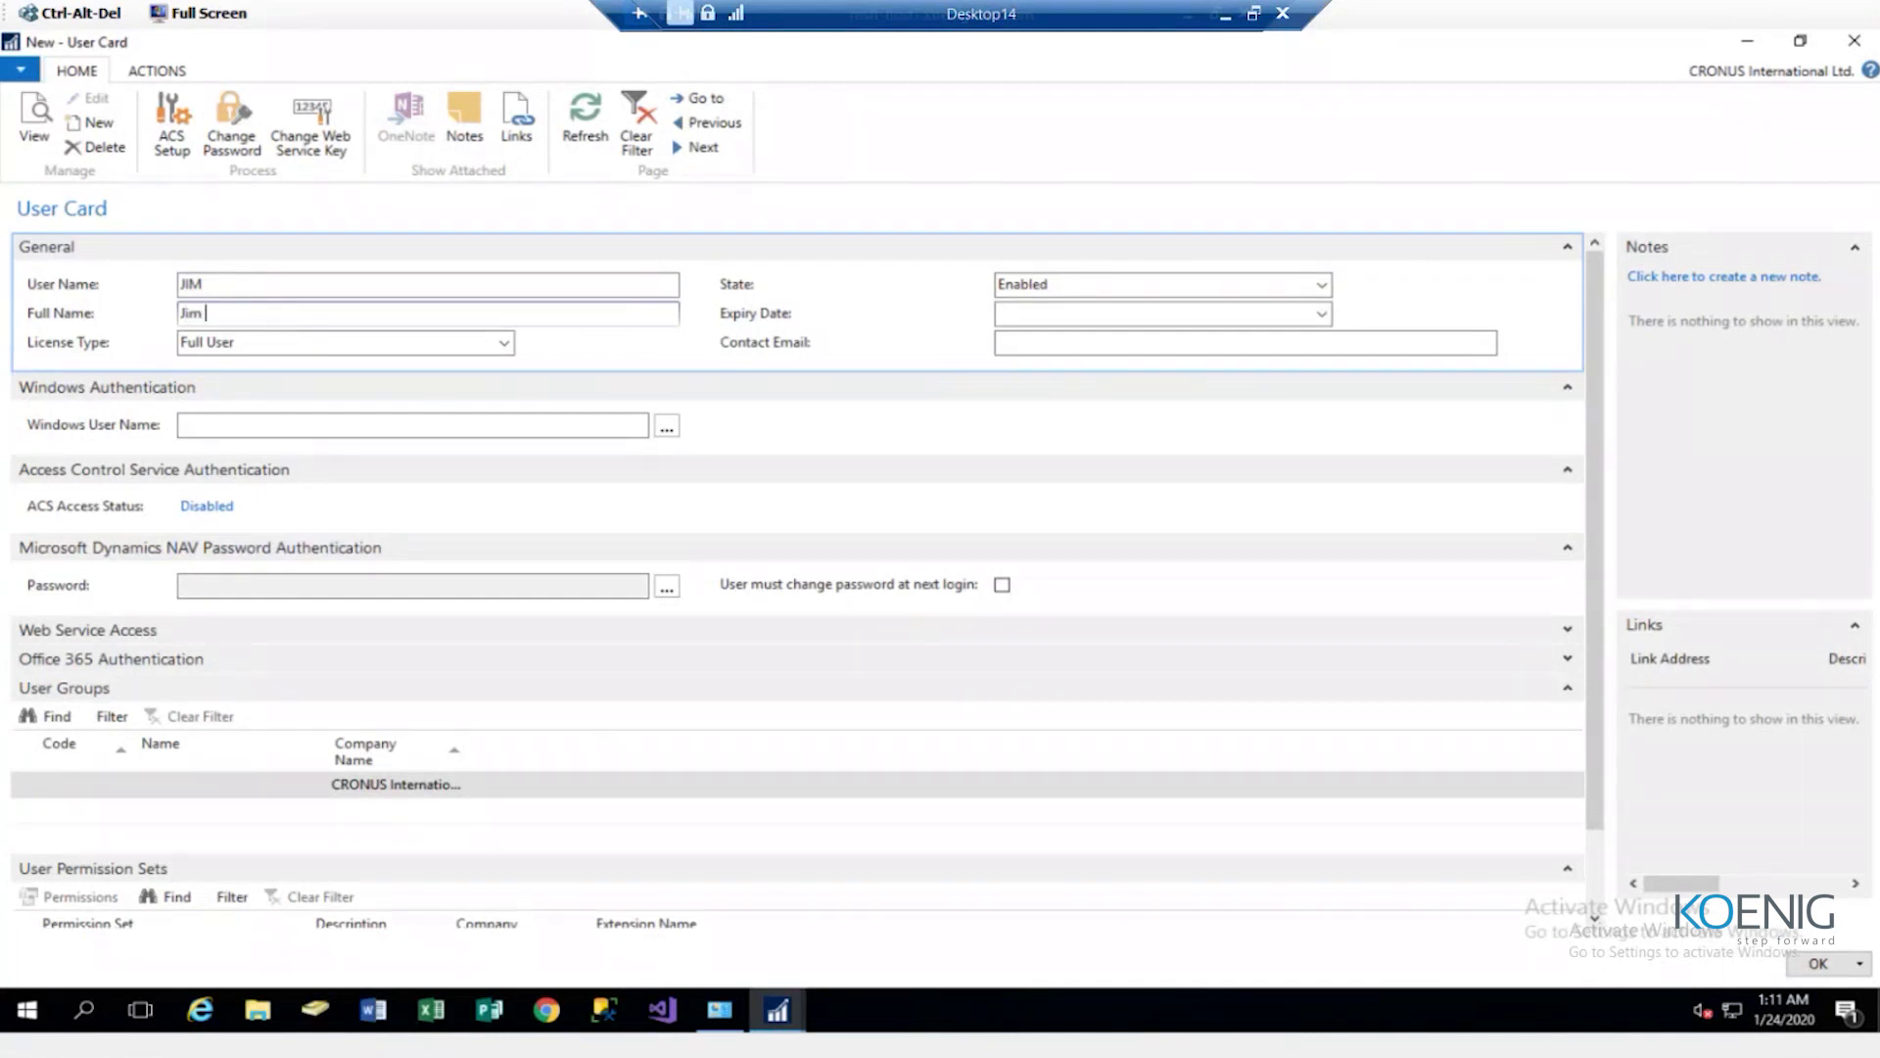
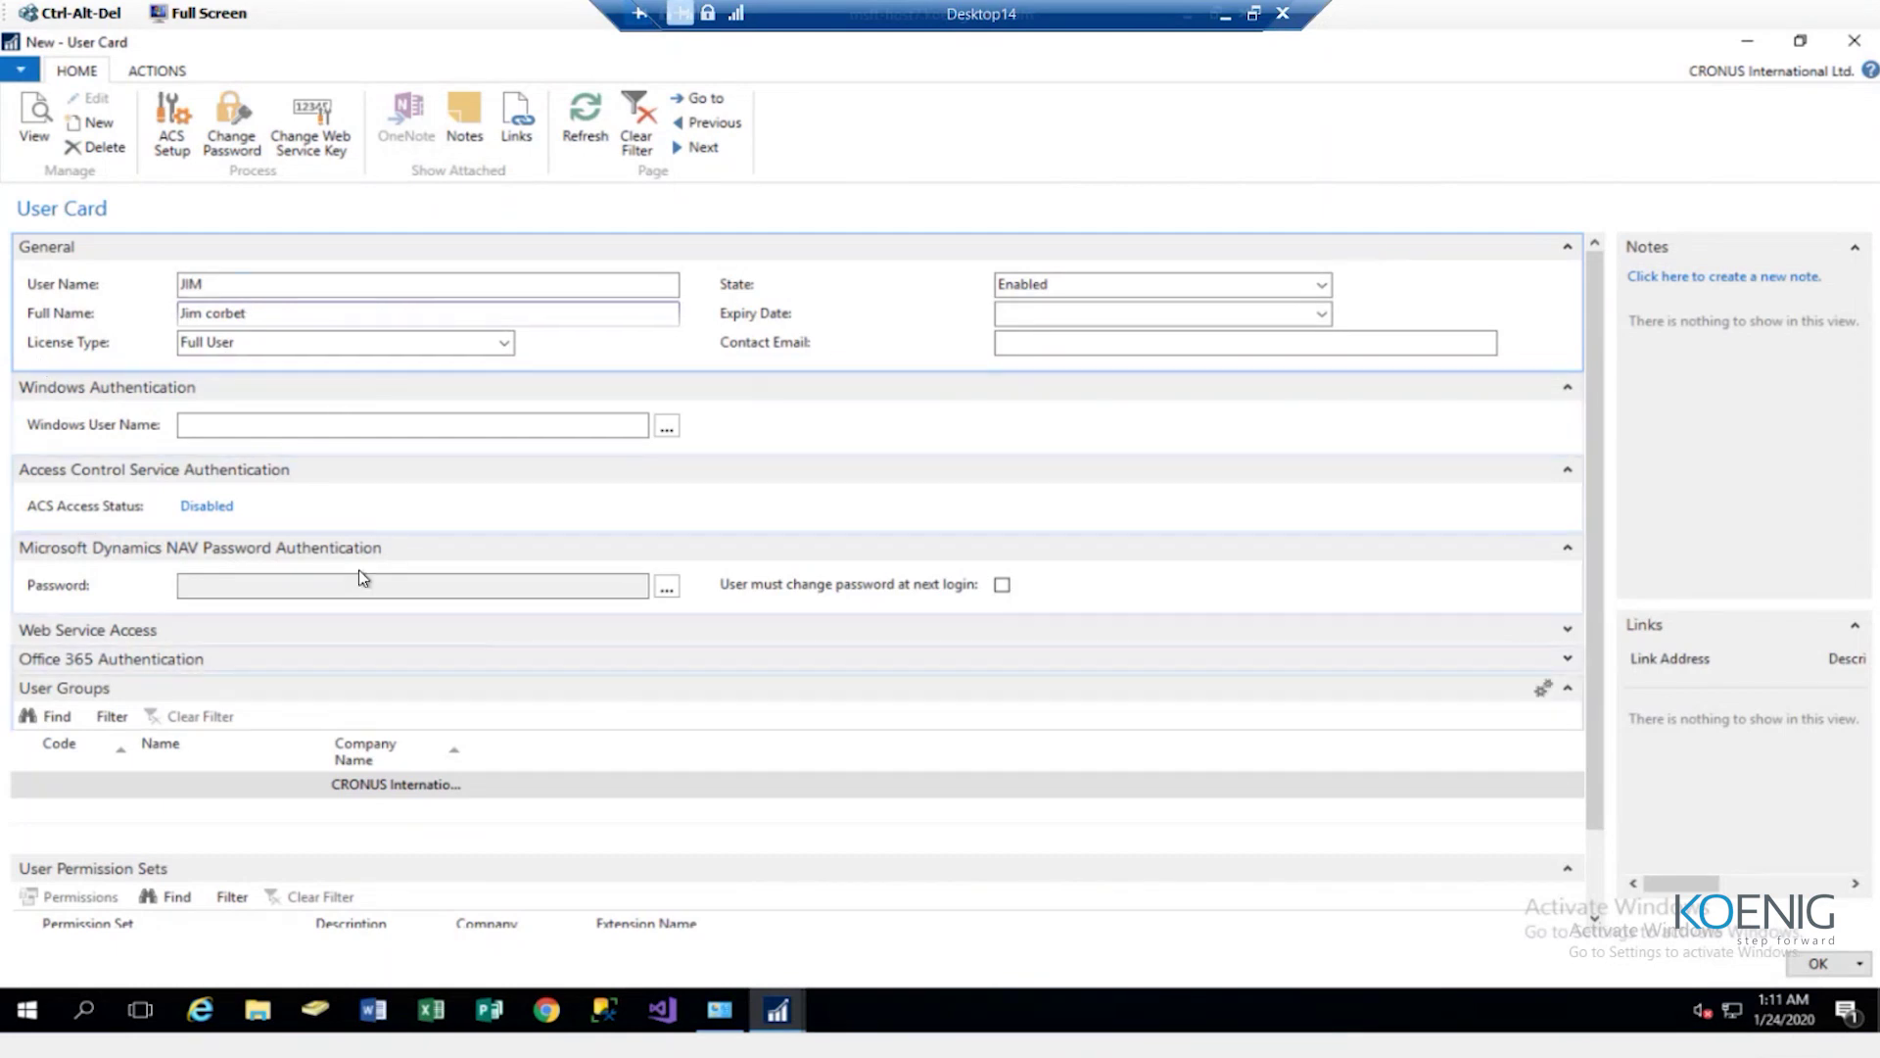
scroll(328, 755, down, 1)
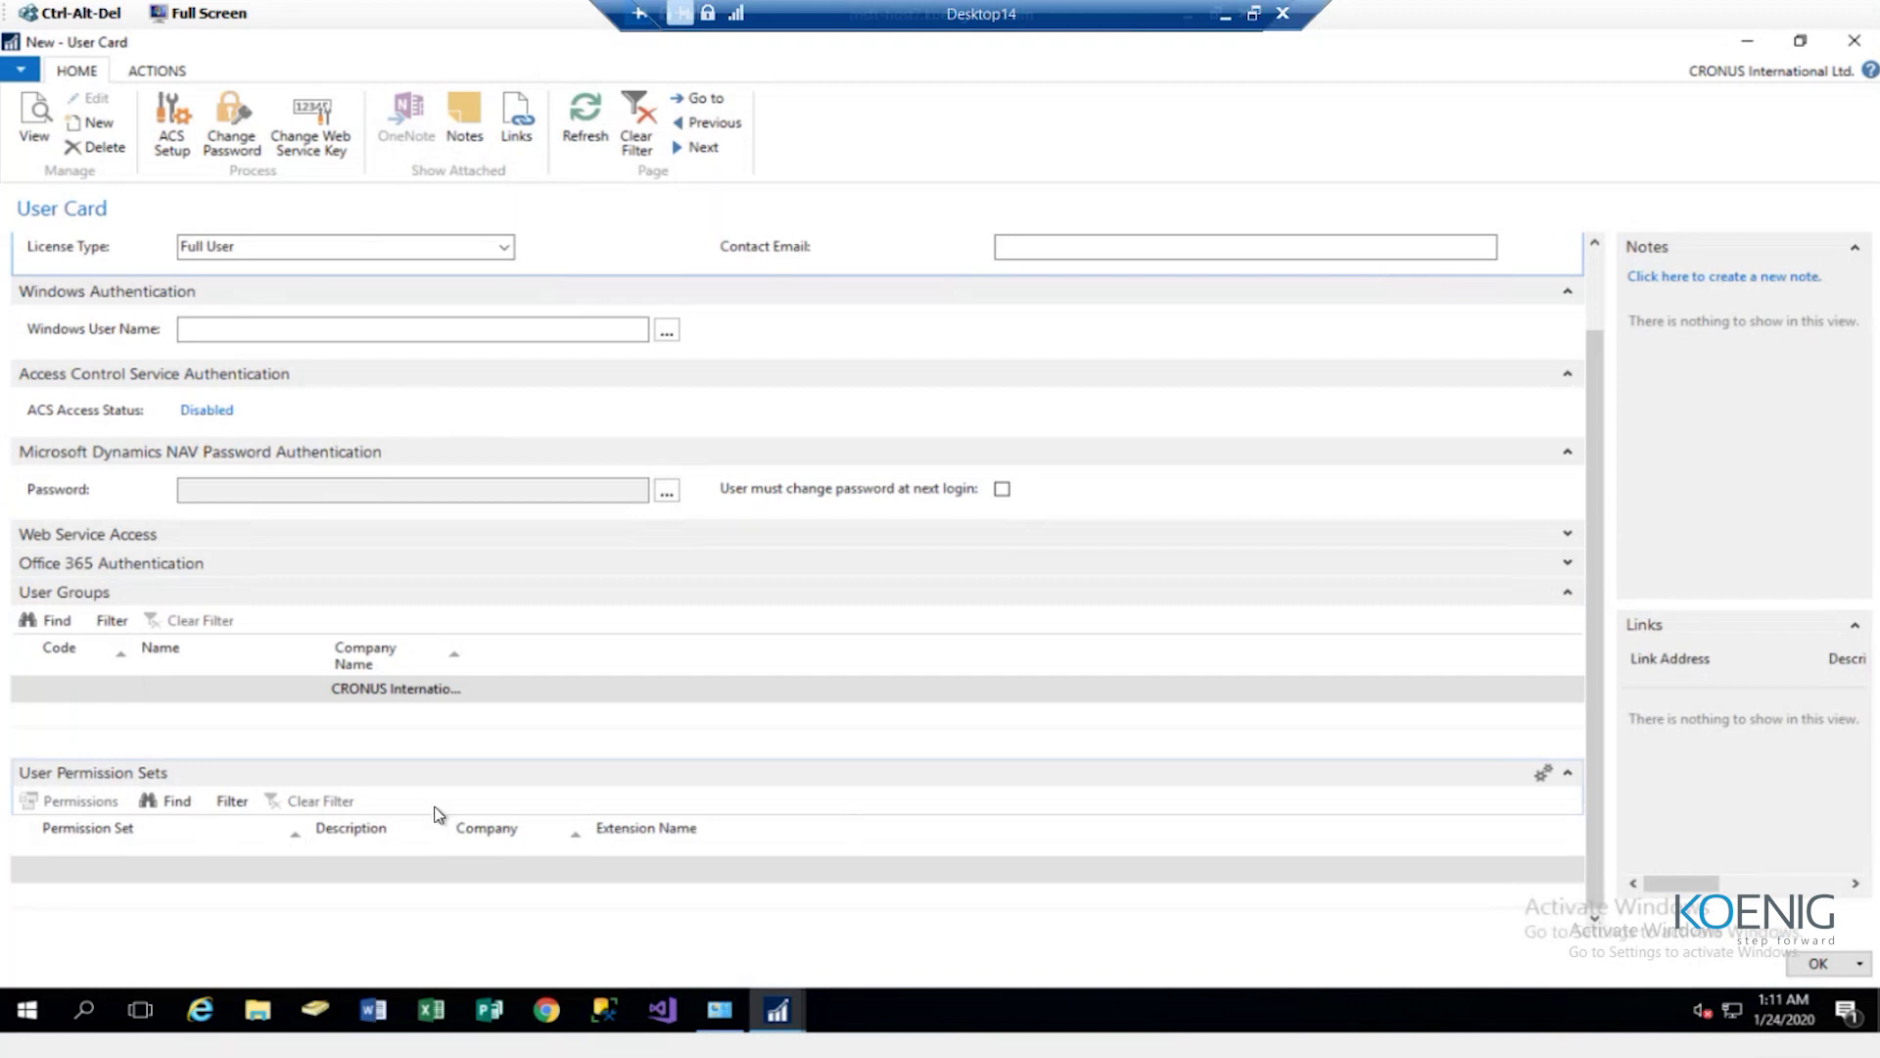
scroll(545, 556, up, 2)
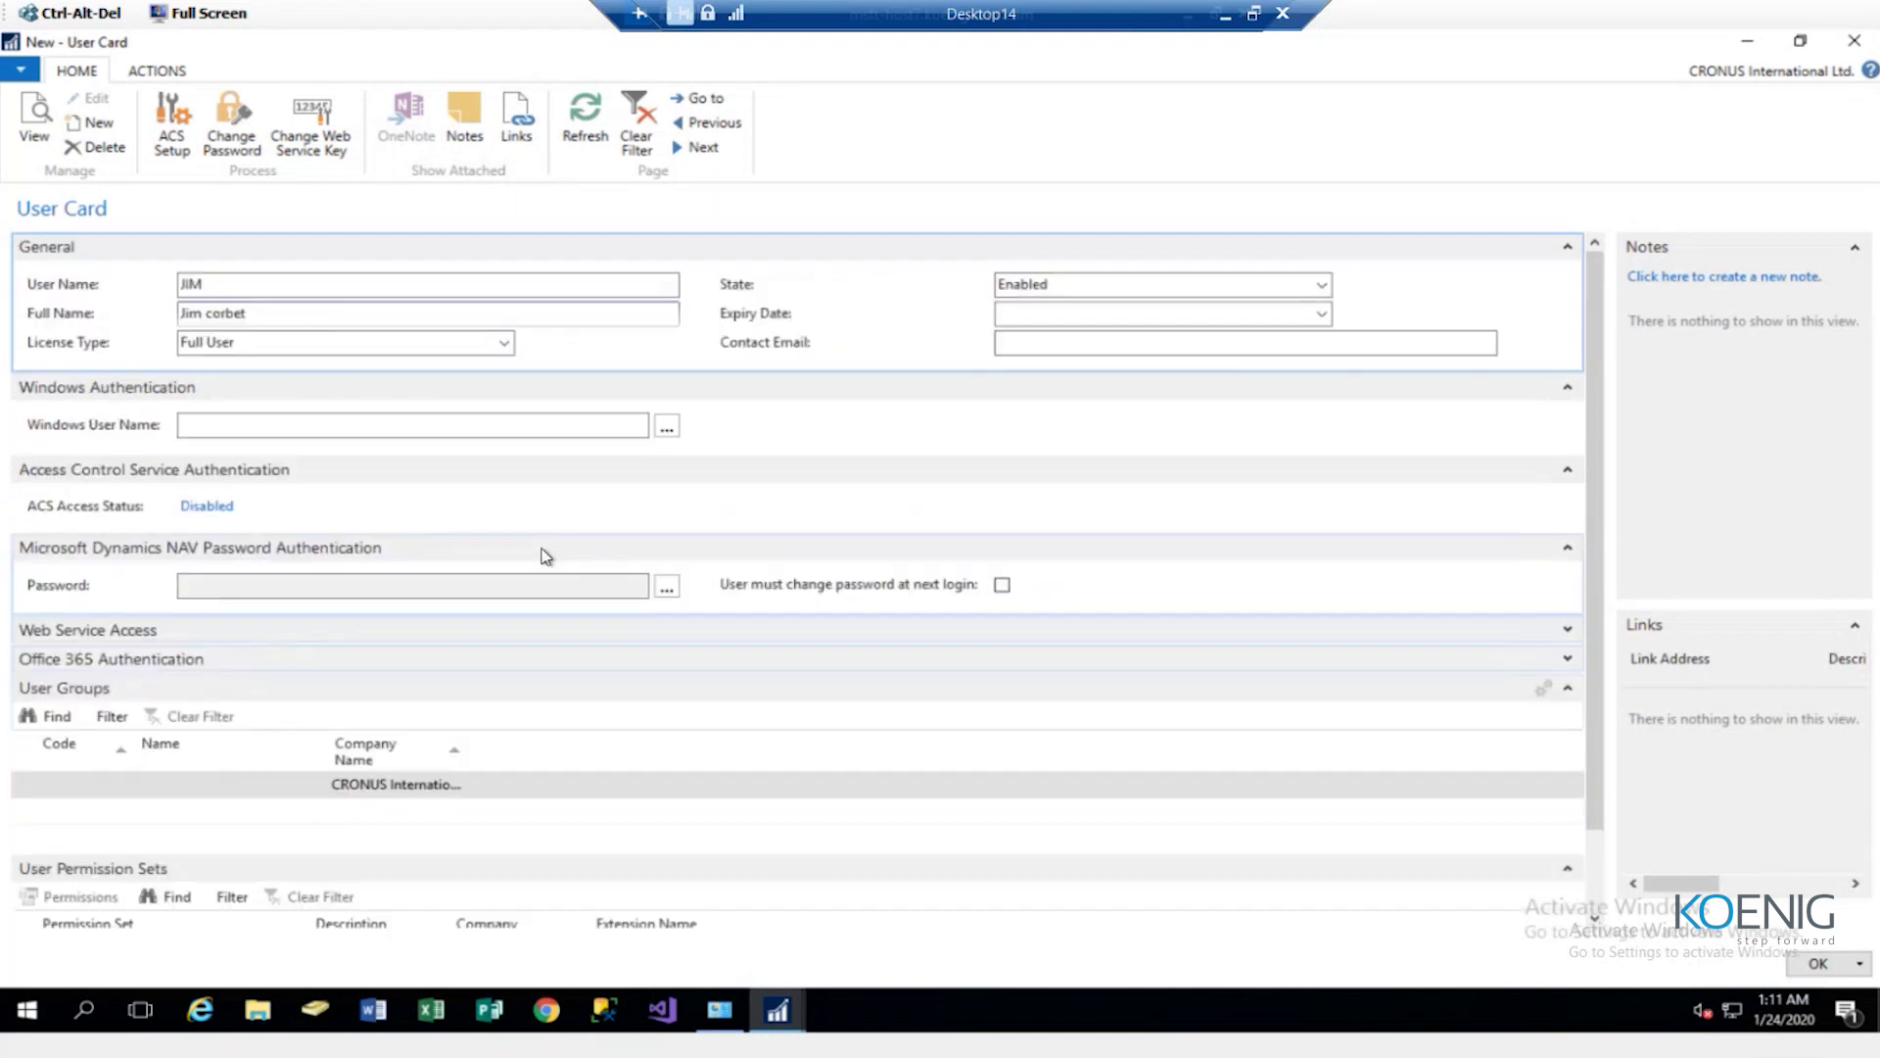
scroll(1329, 941, down, 2)
click(1810, 964)
click(1024, 550)
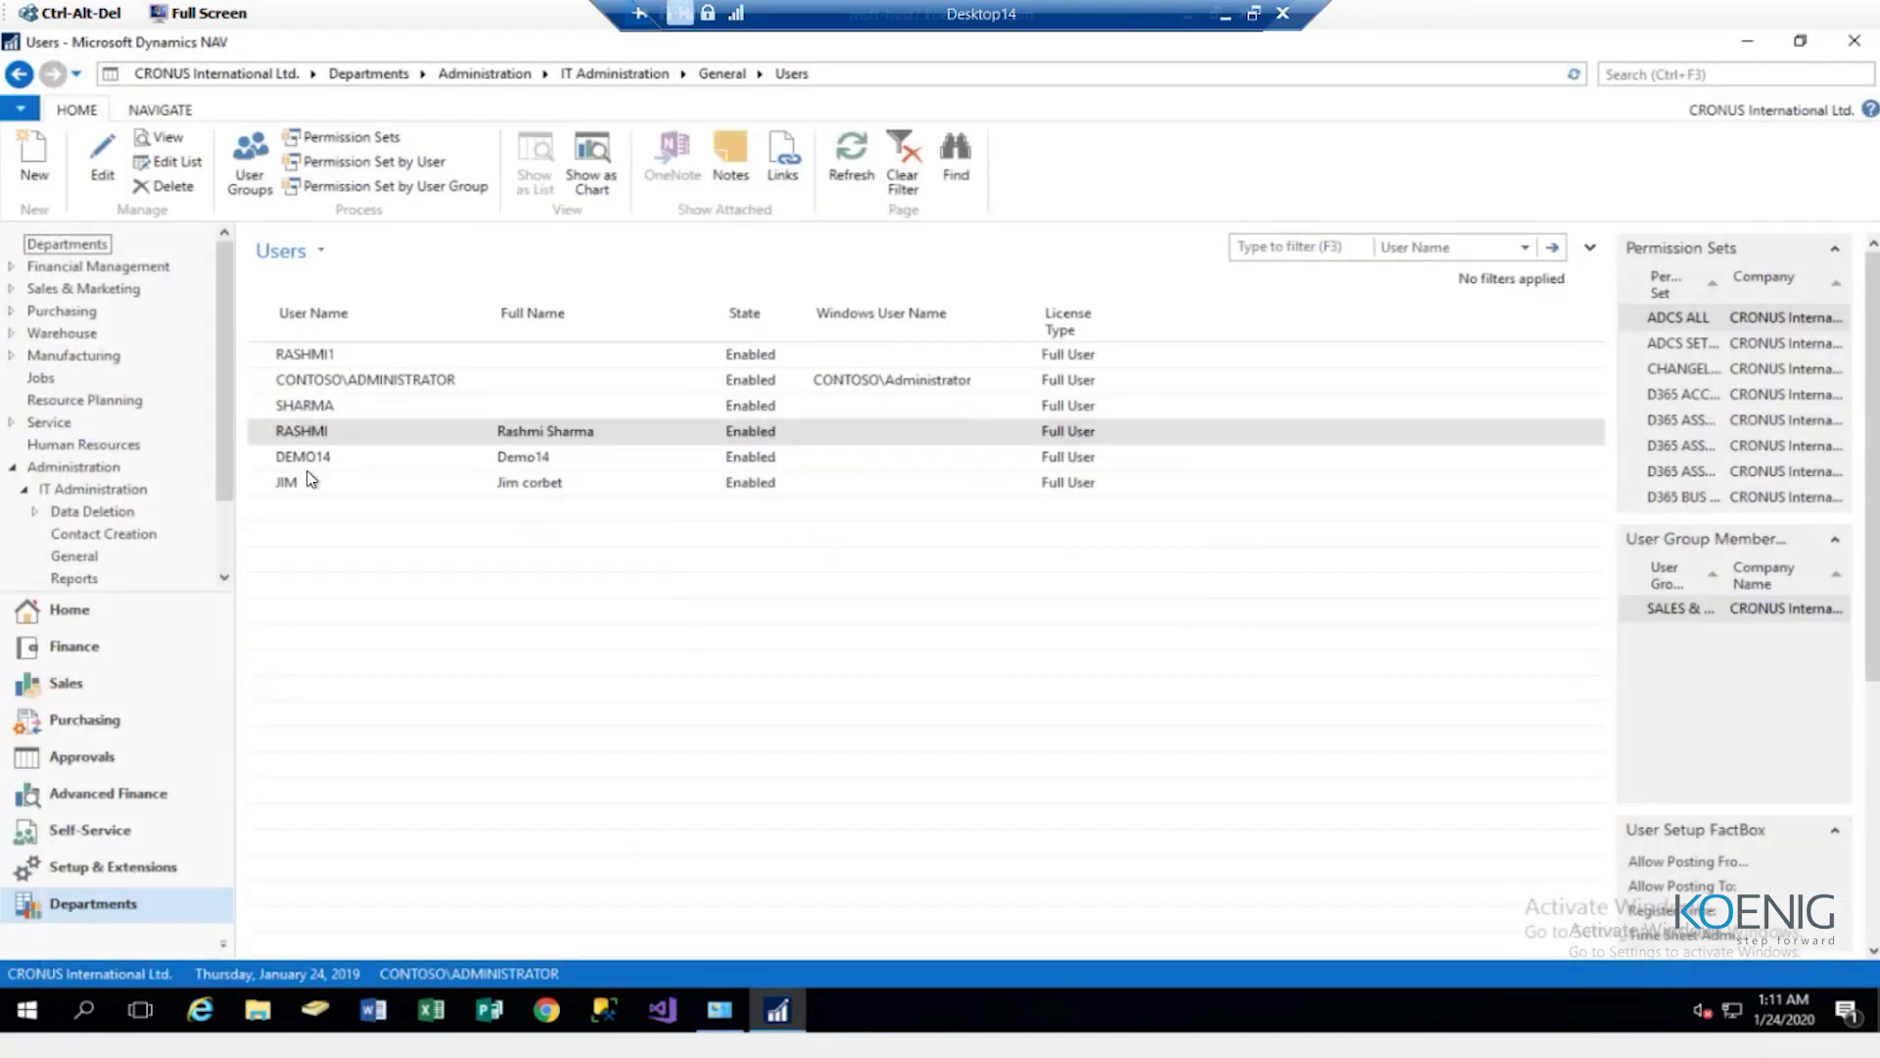
click(309, 482)
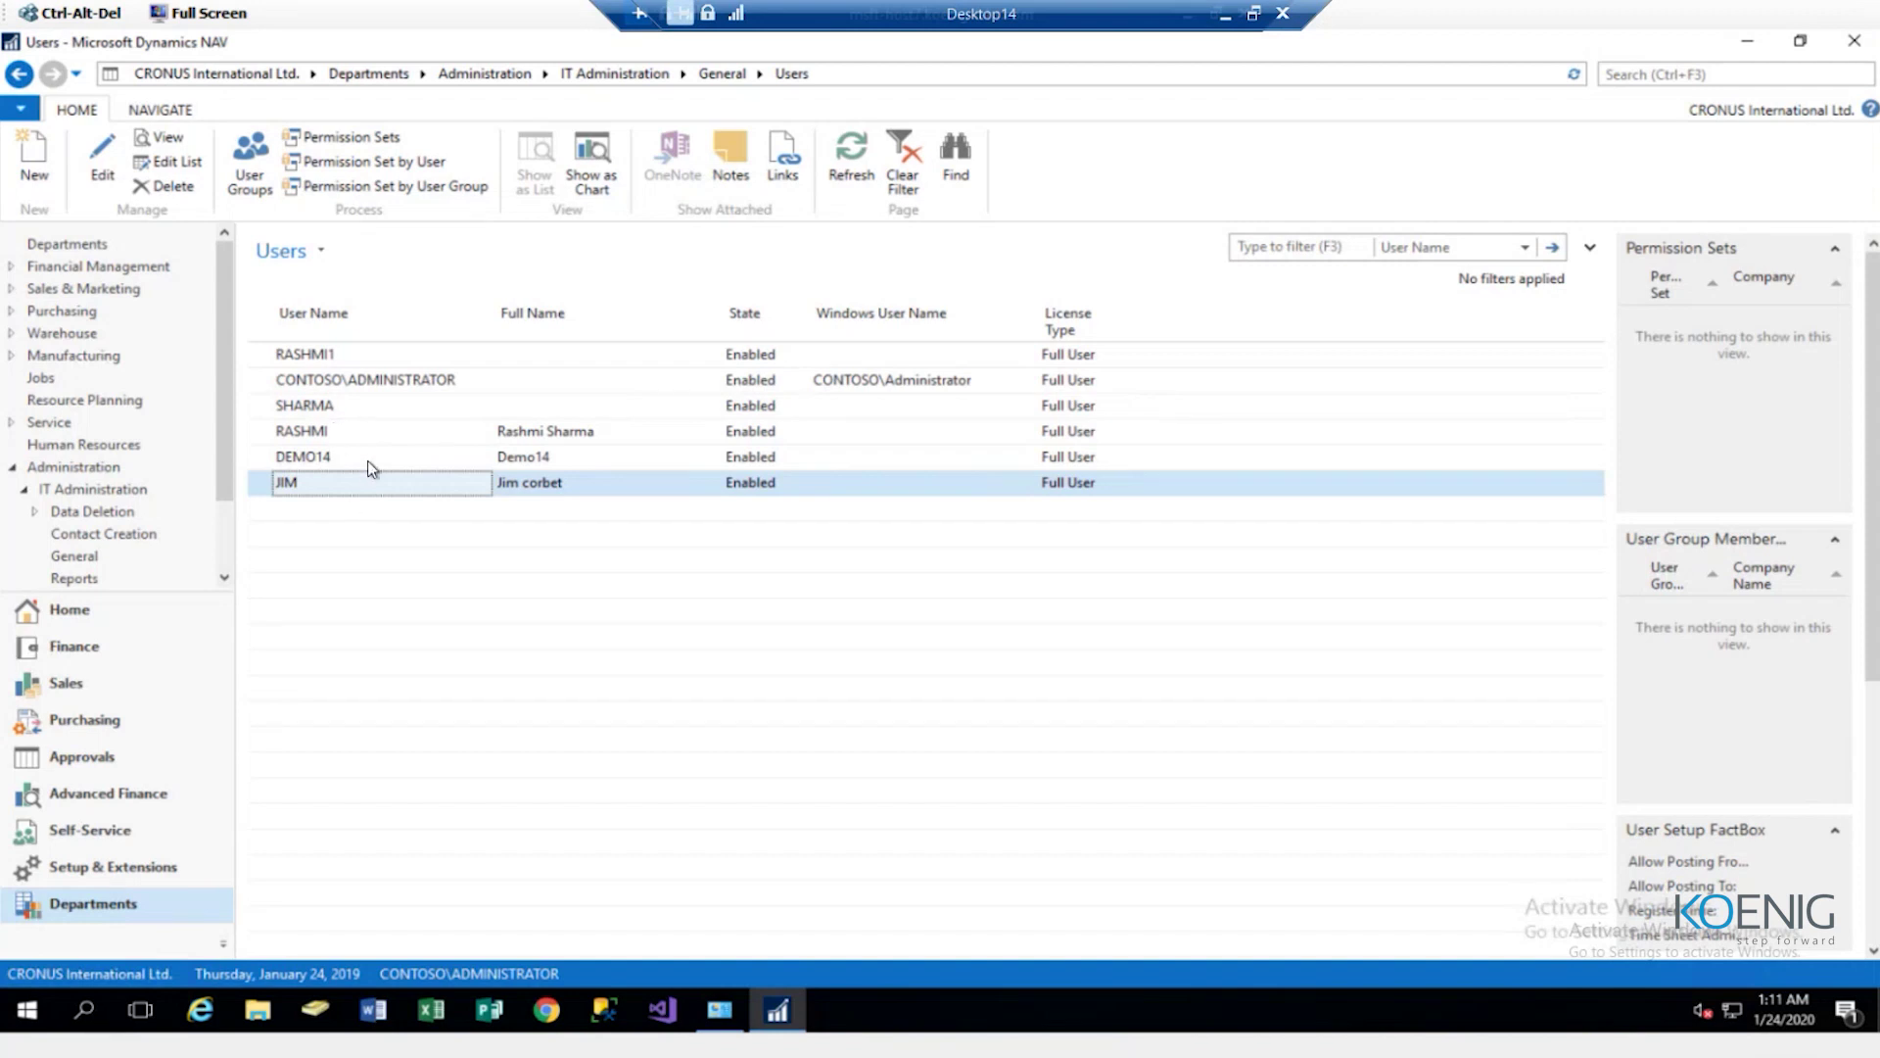
click(335, 427)
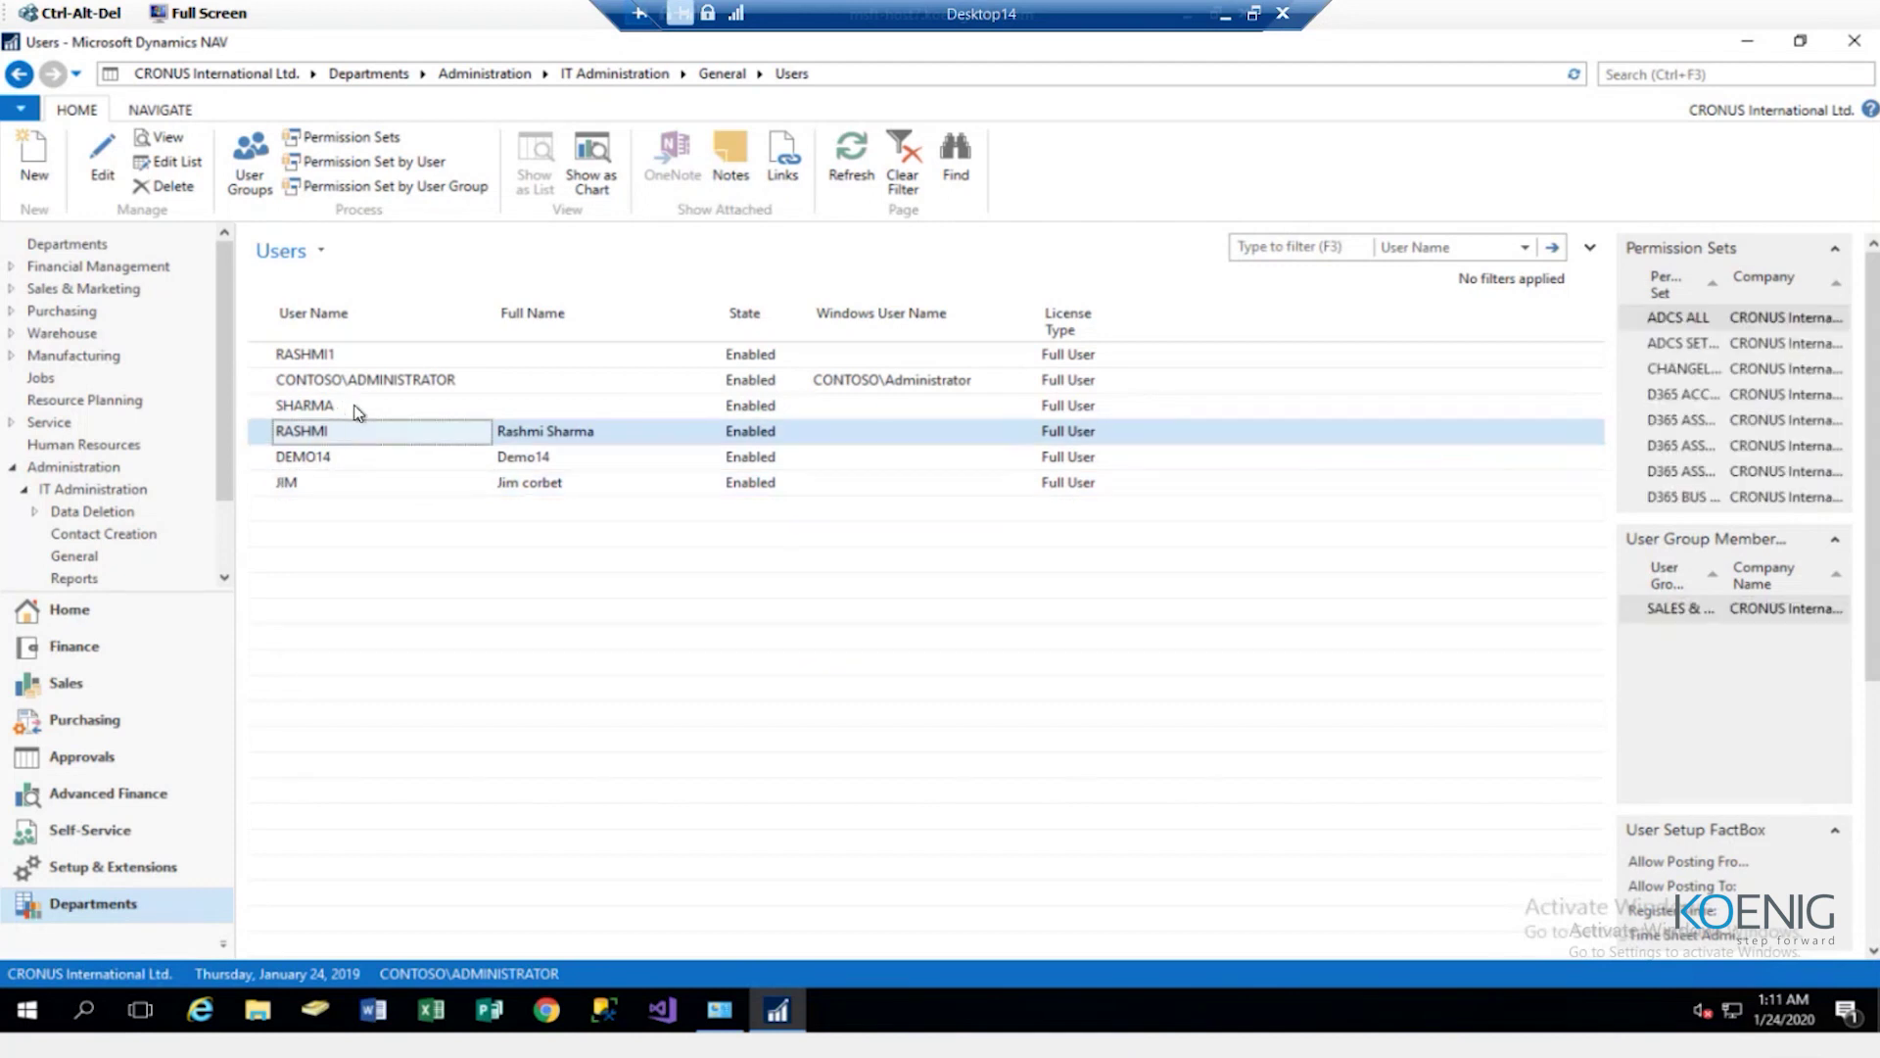
click(346, 406)
click(354, 455)
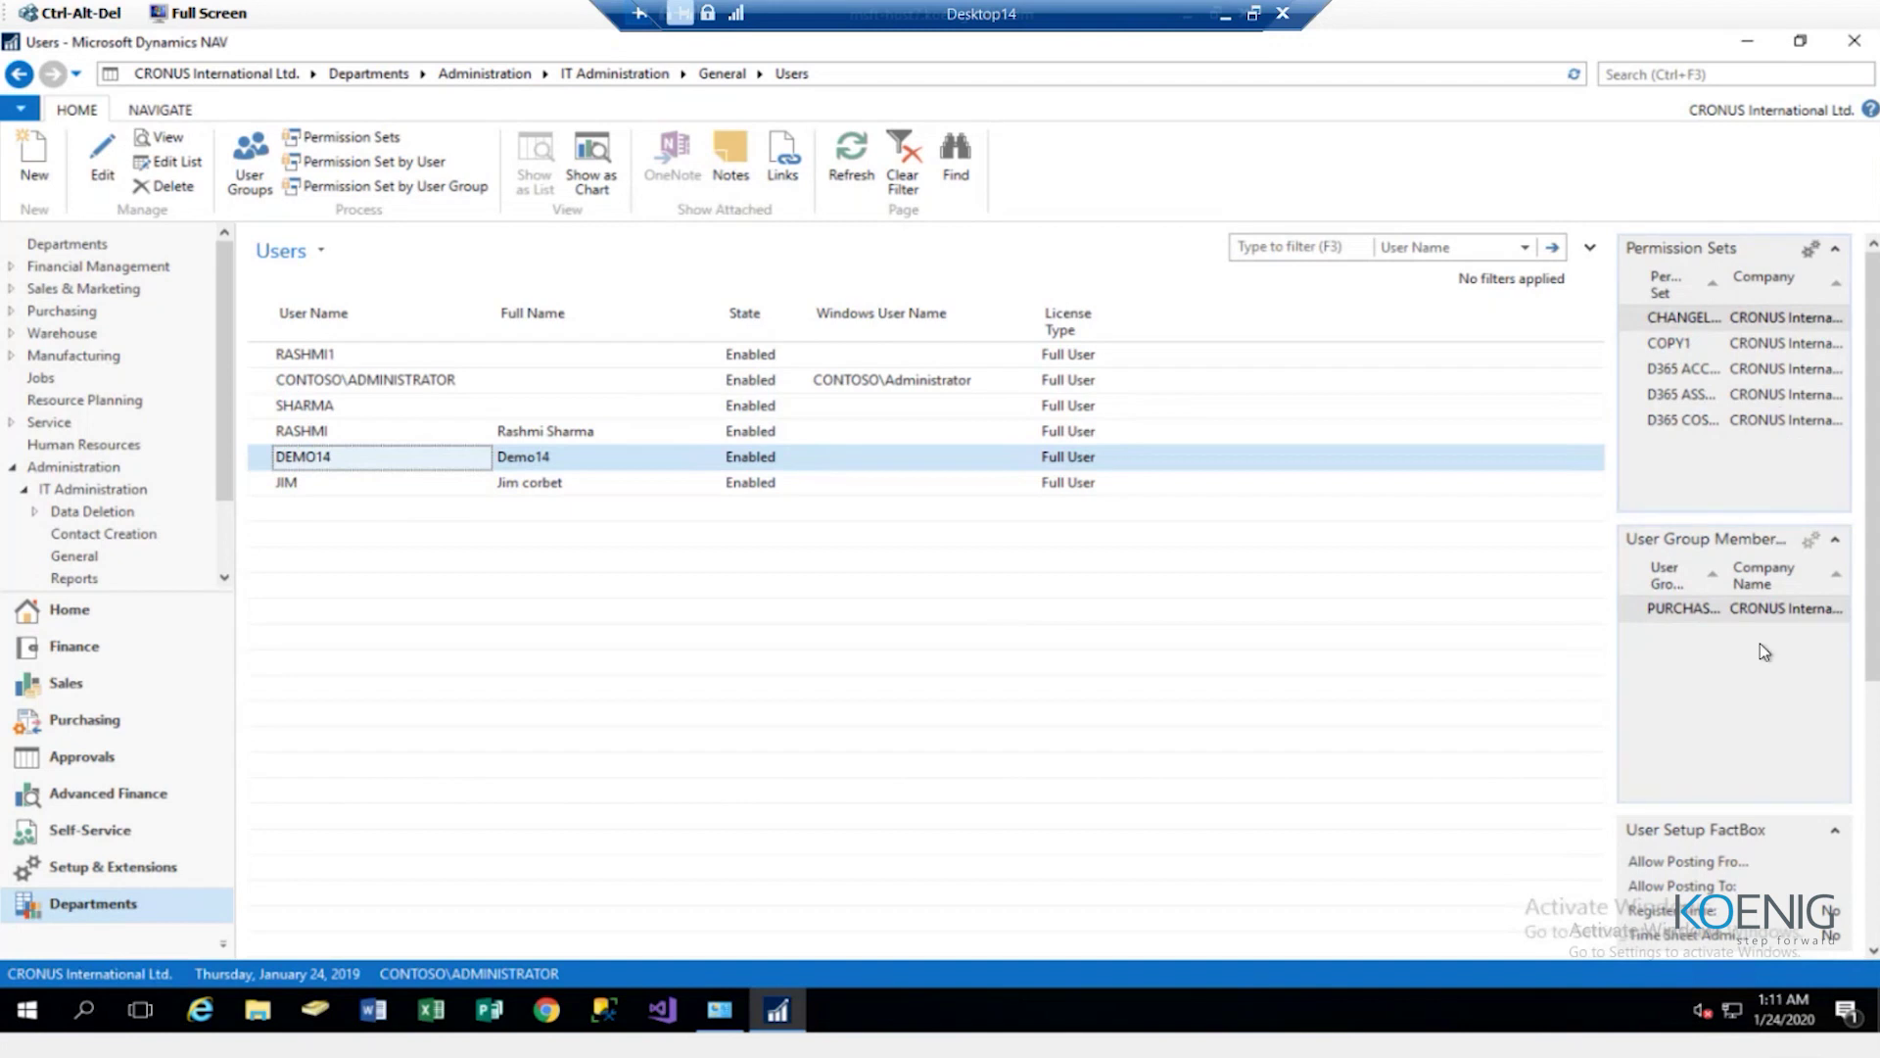
key(Up)
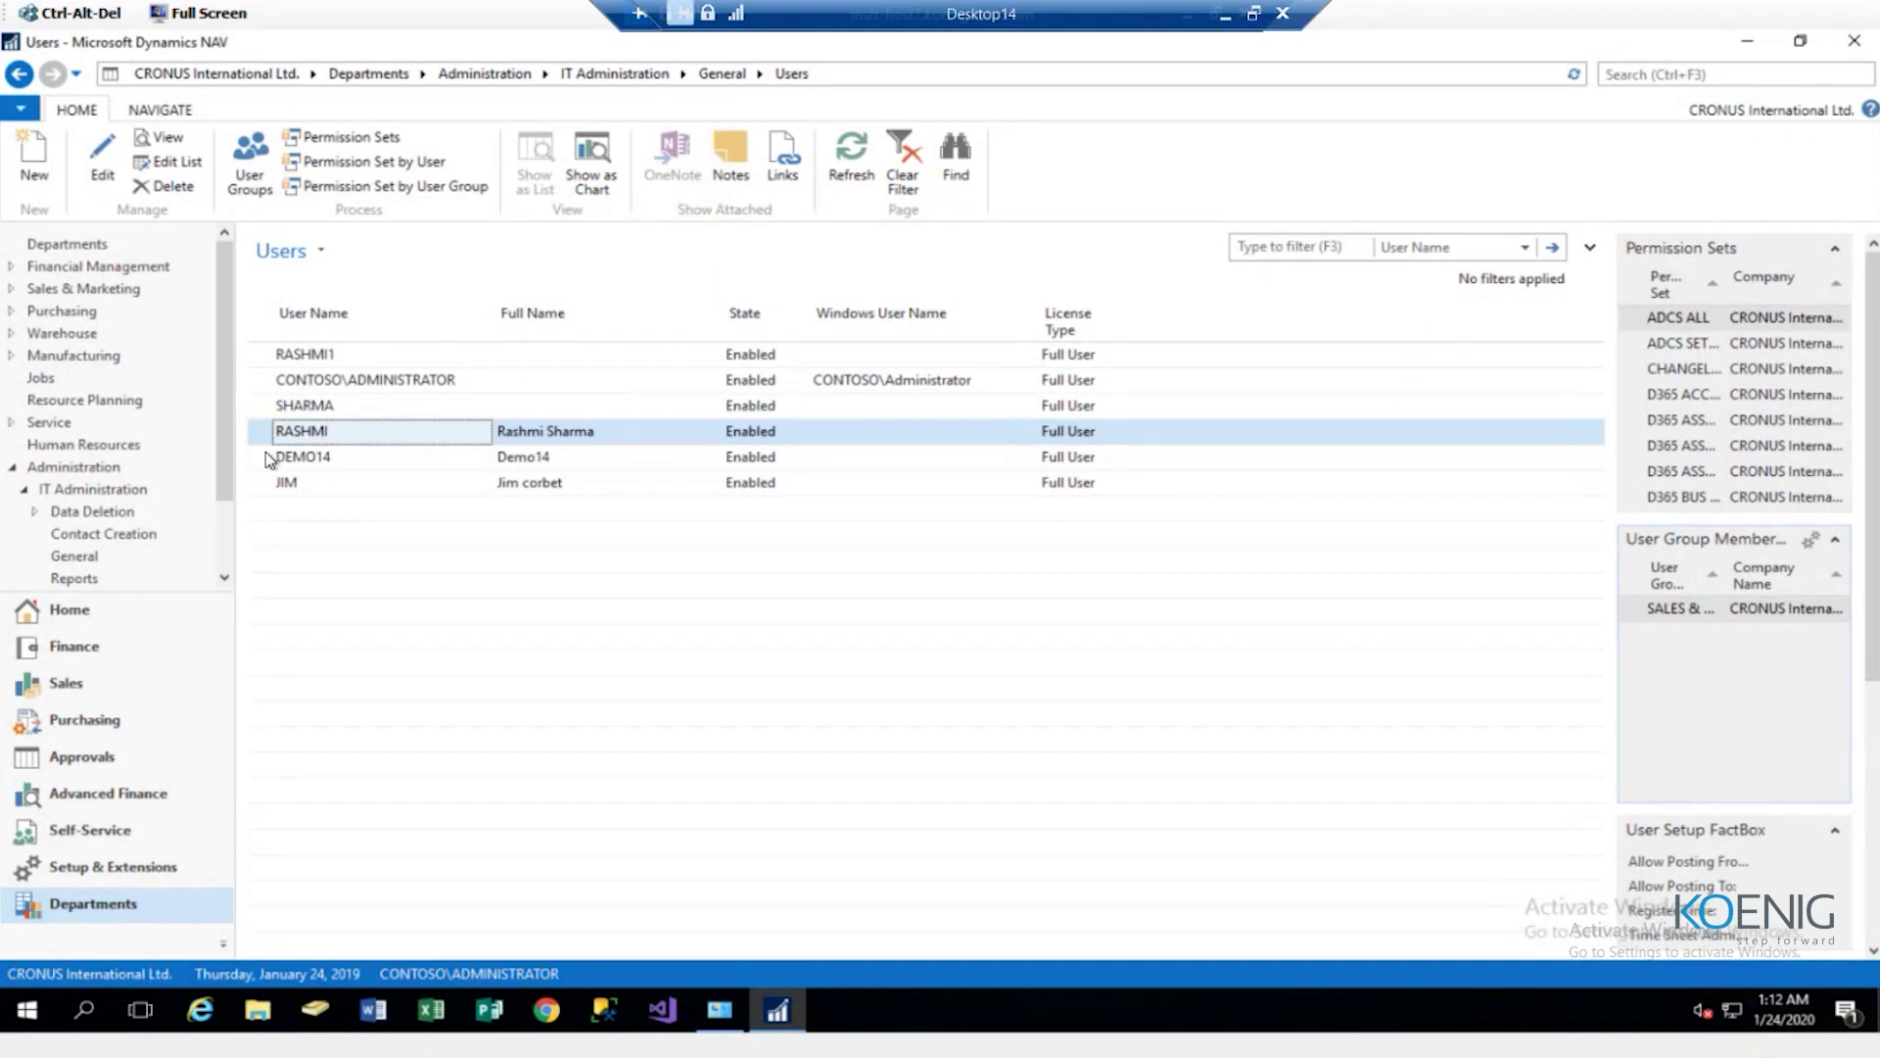
click(327, 486)
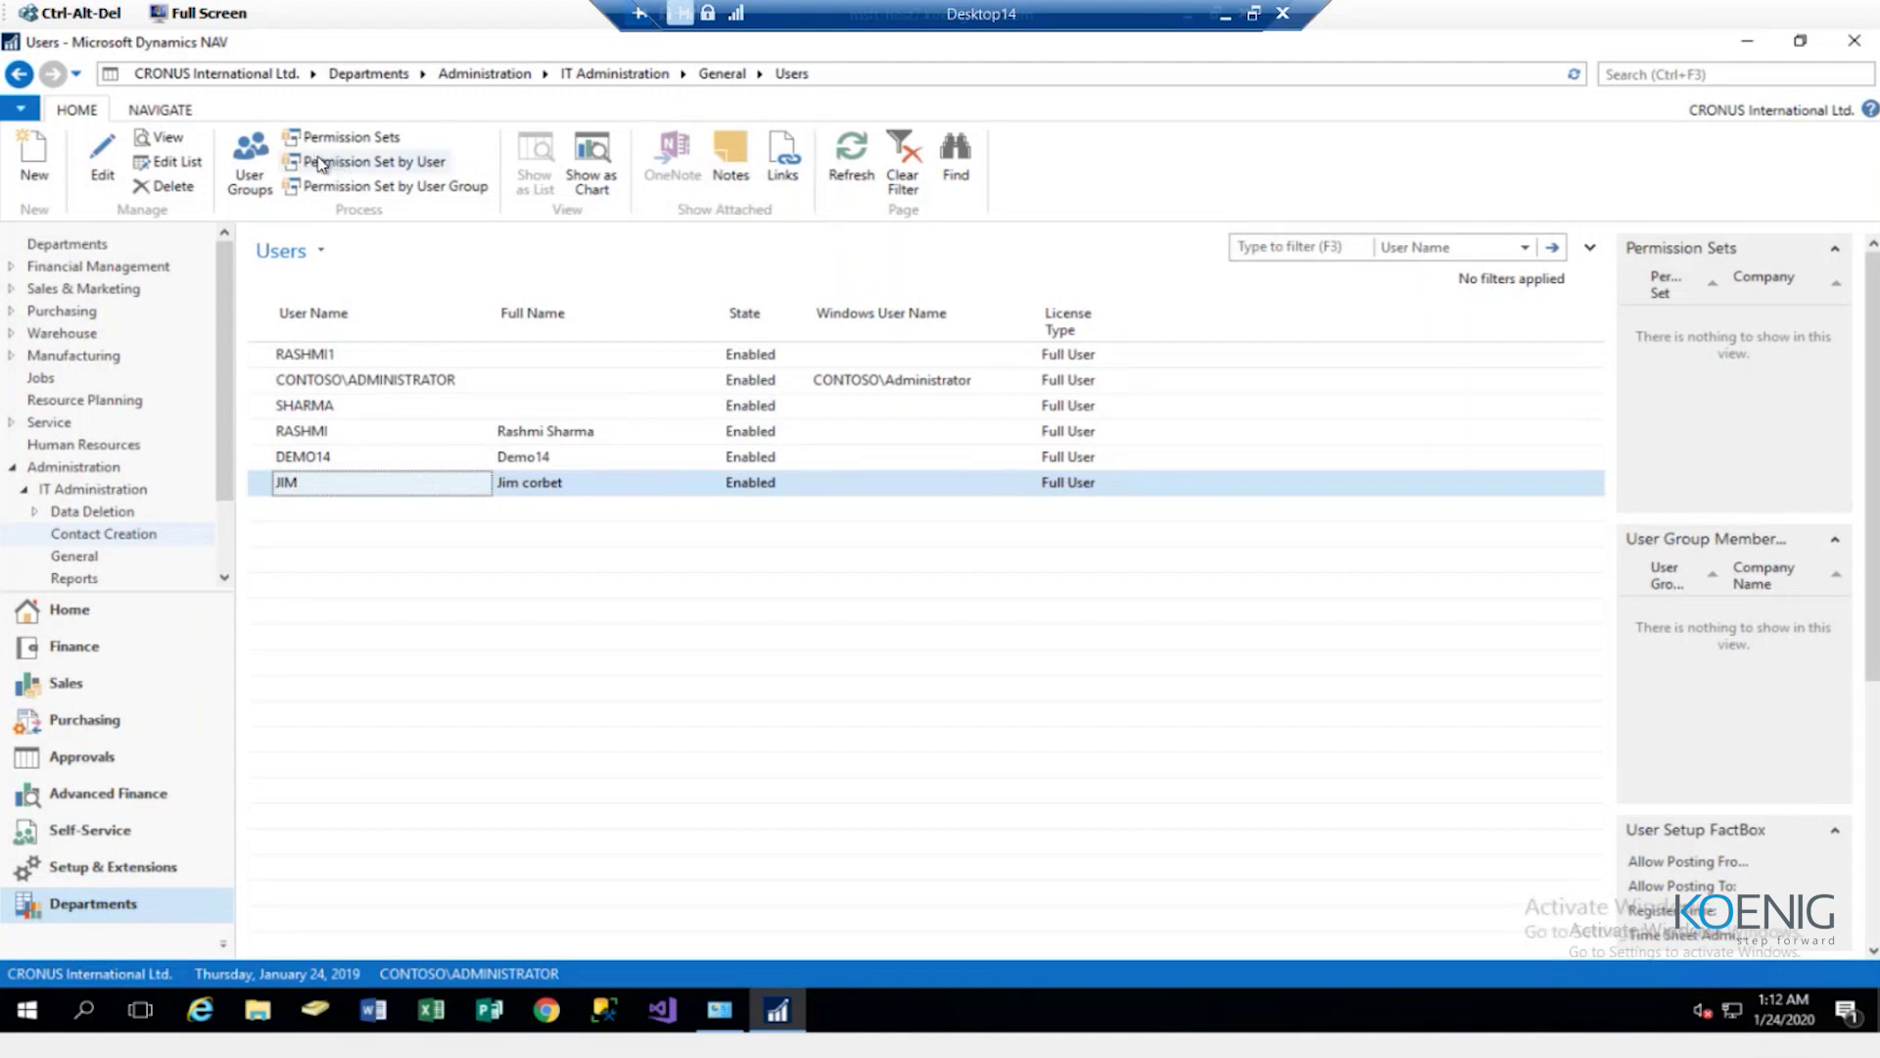
In Permission Set by User, widen user columns and grant one user D365 COSTACC, EDIT
click(432, 167)
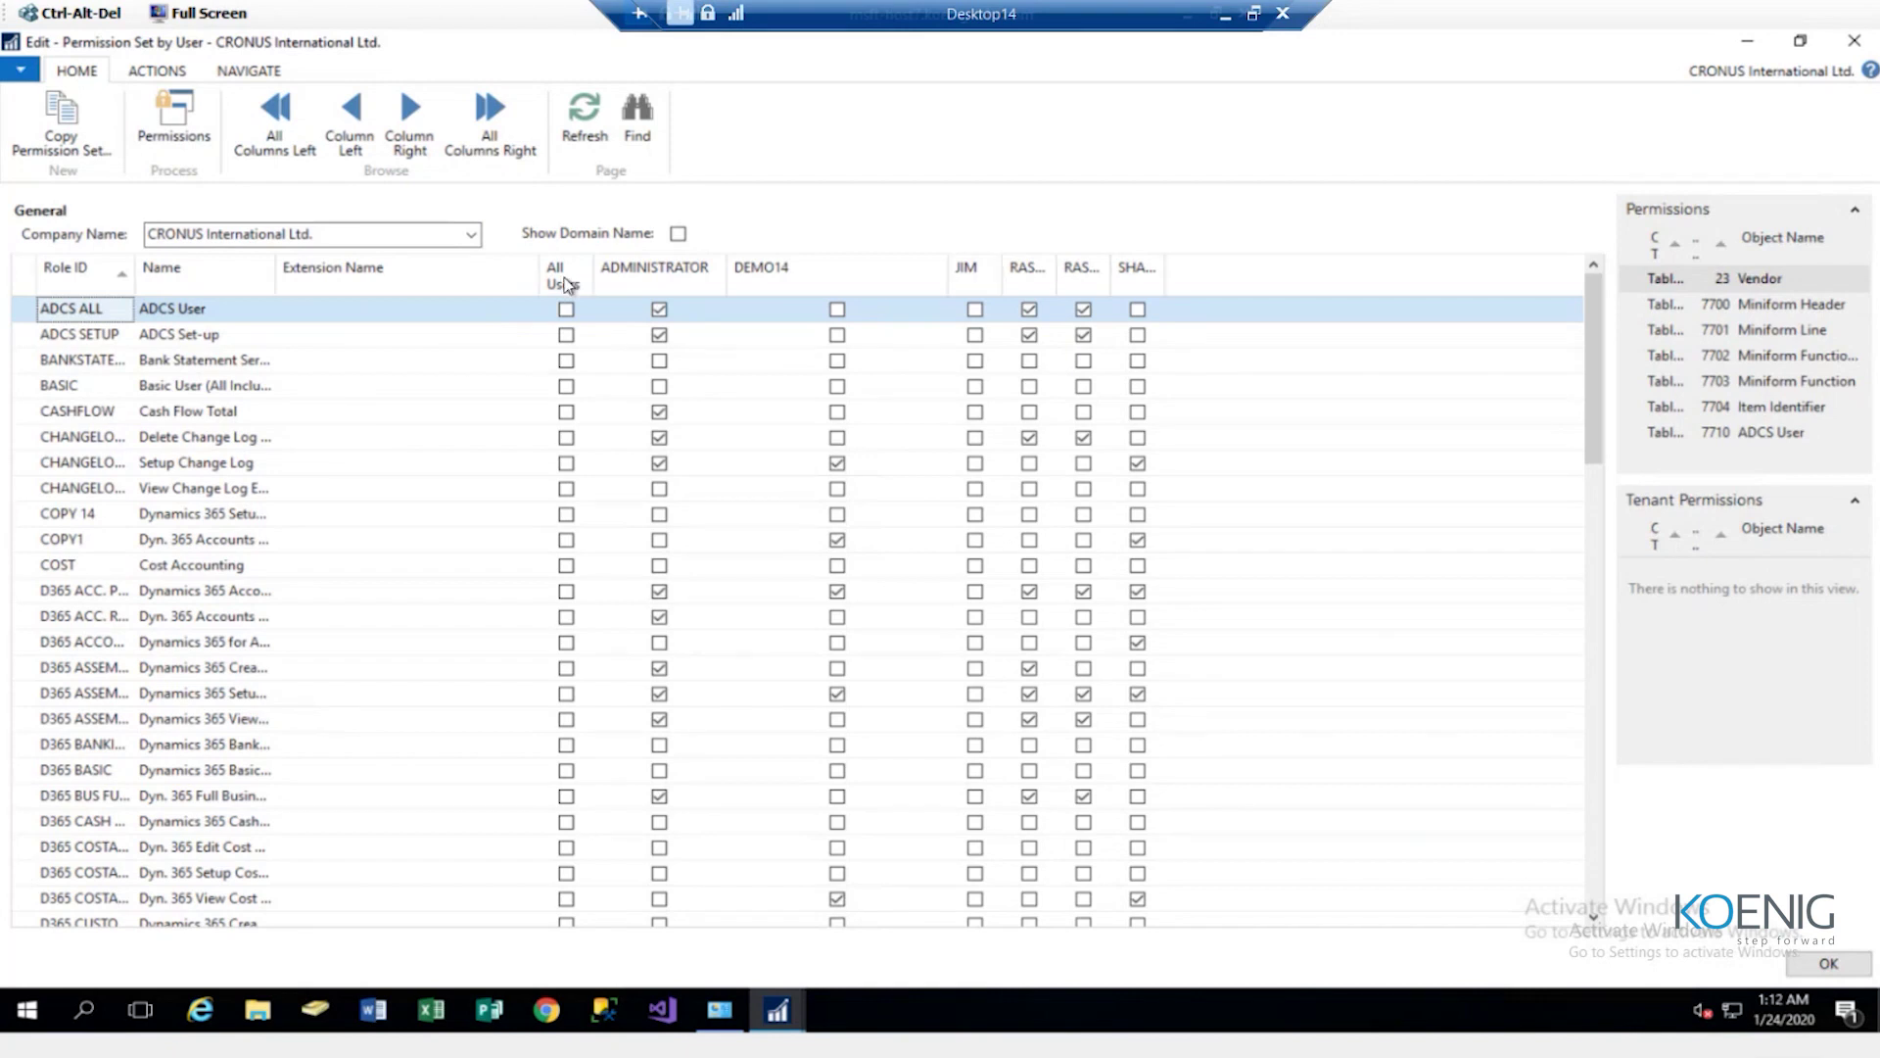
double_click(1056, 274)
drag(998, 273, 1065, 274)
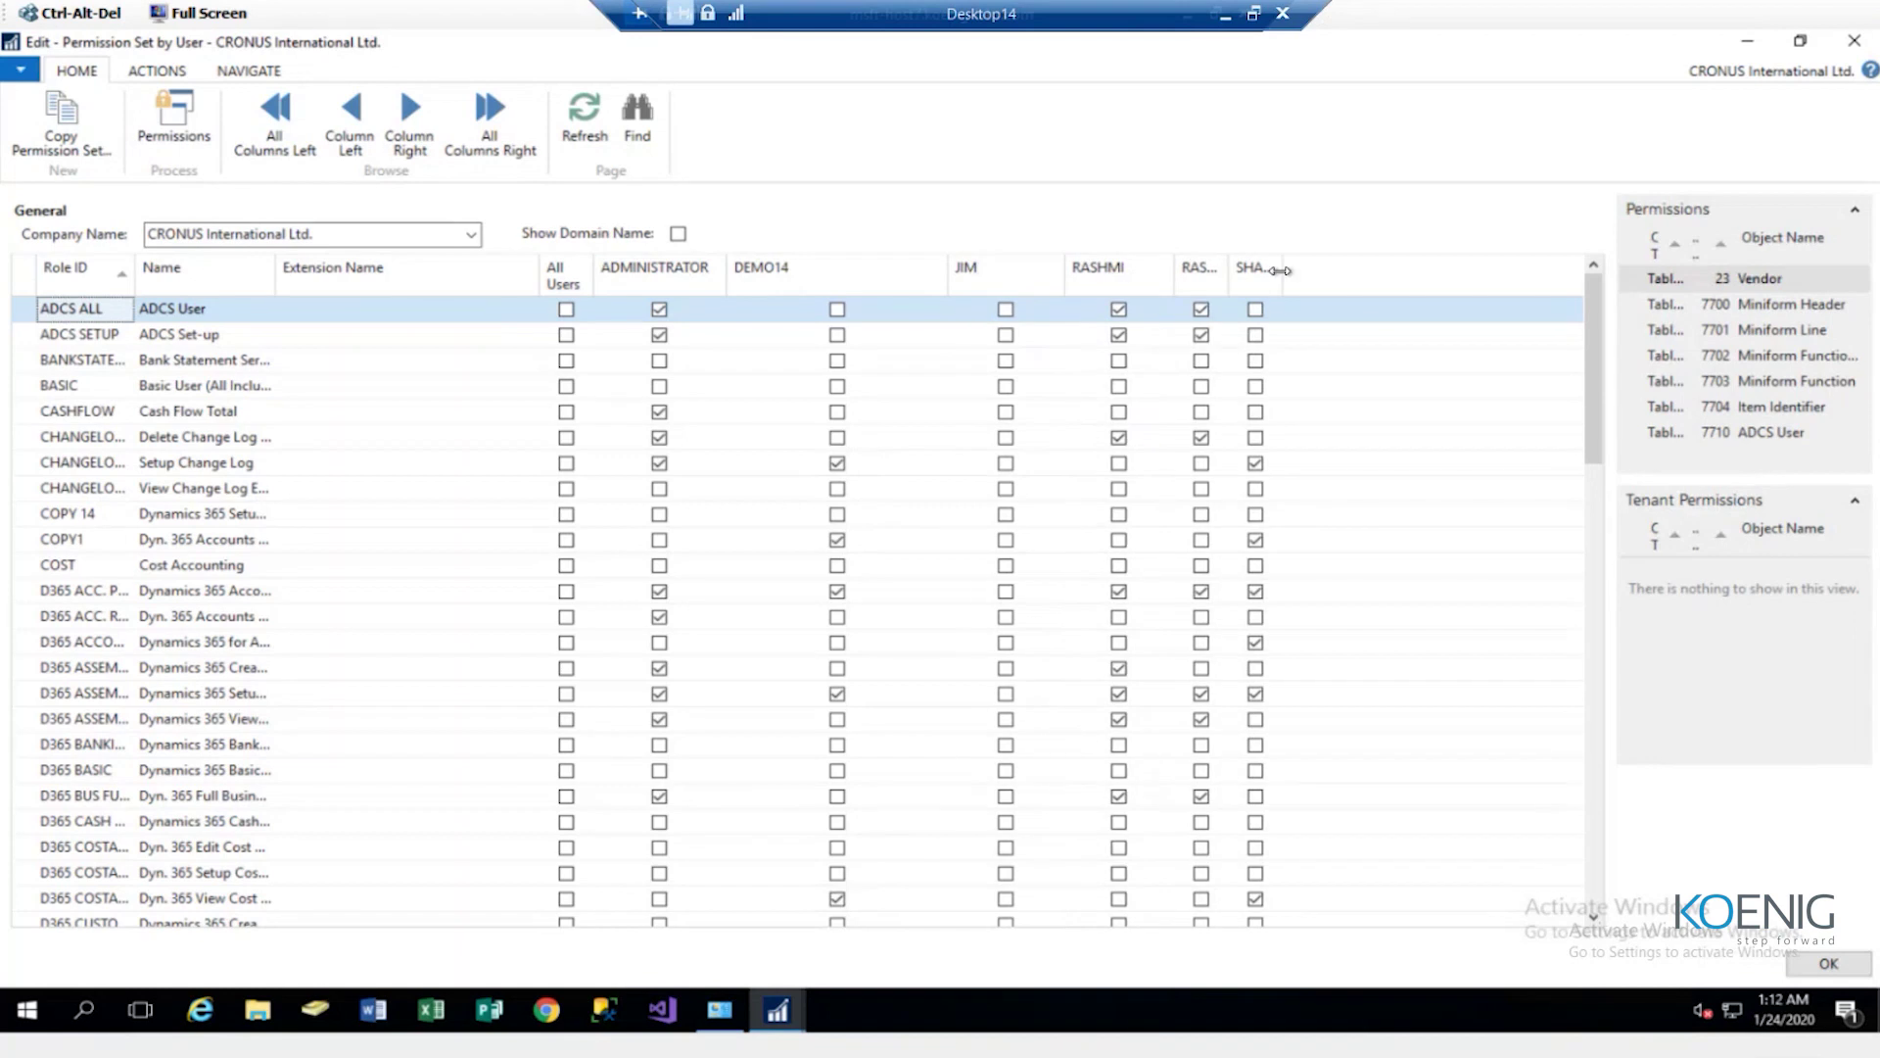
double_click(1279, 270)
double_click(1229, 272)
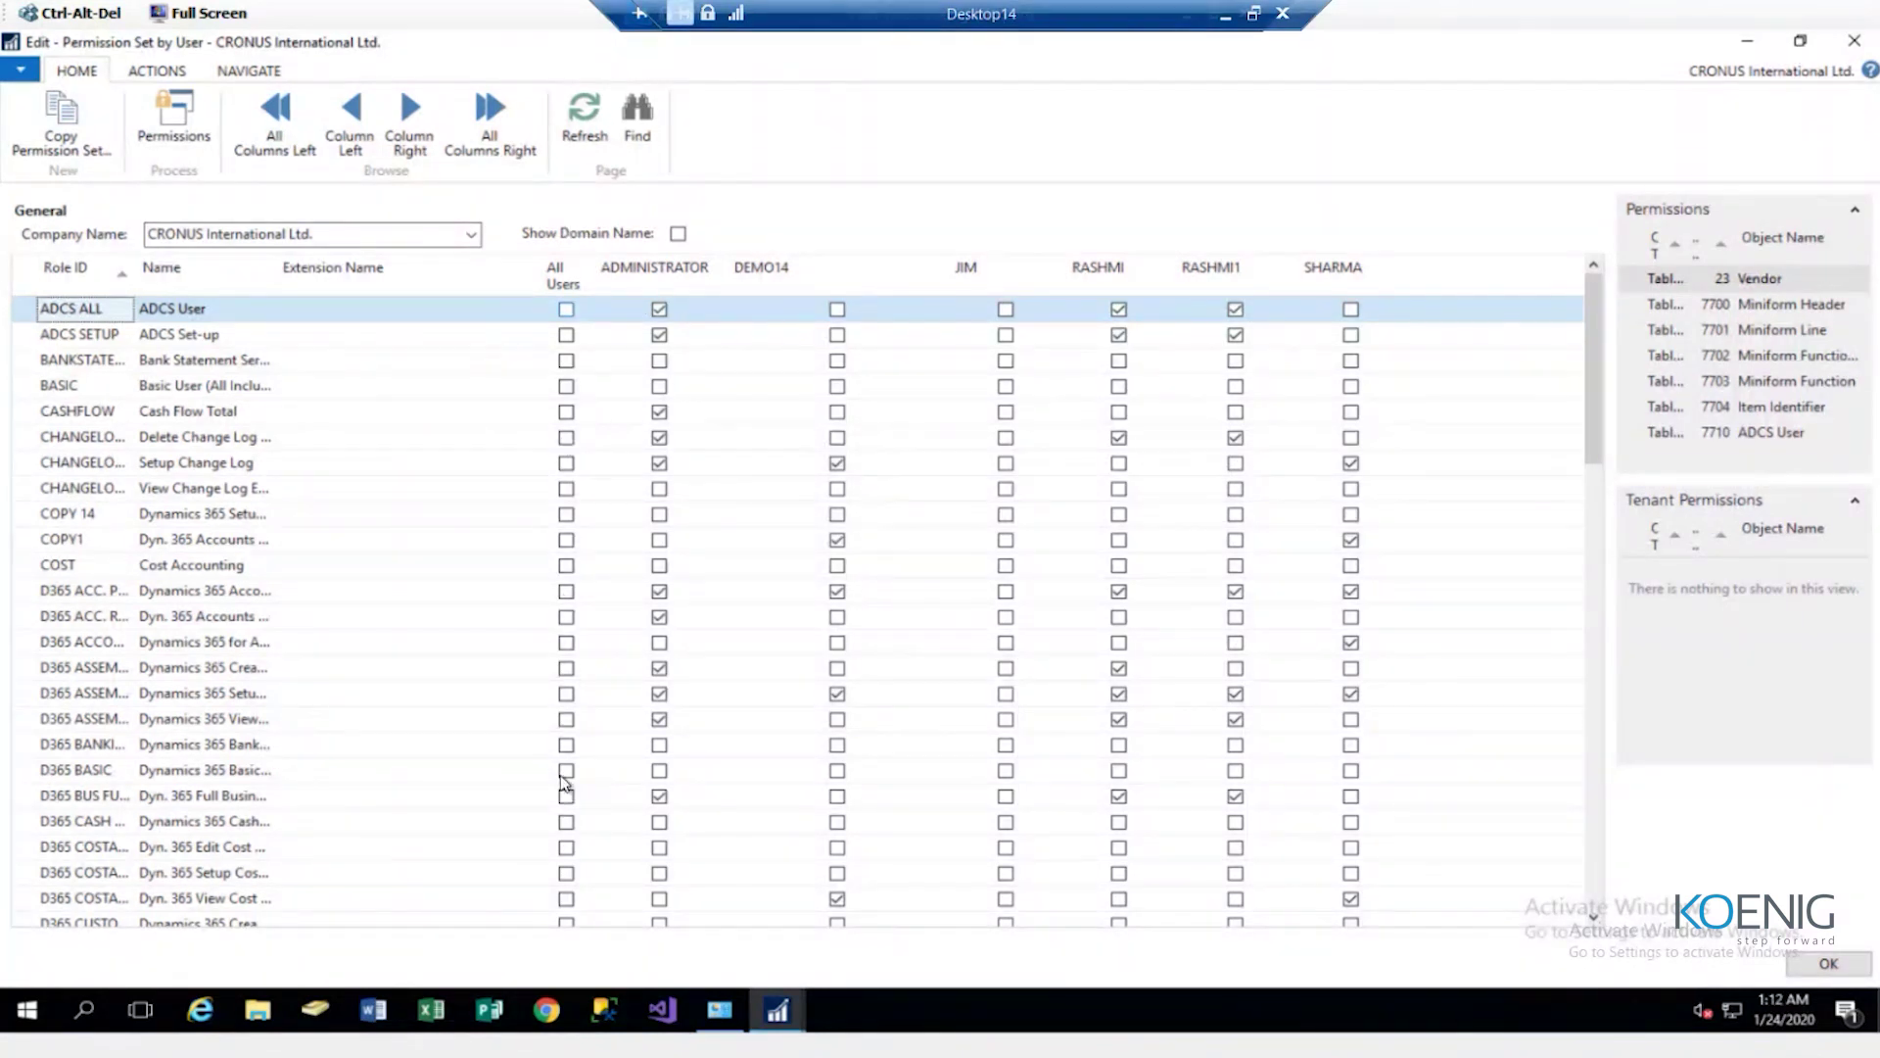
click(566, 771)
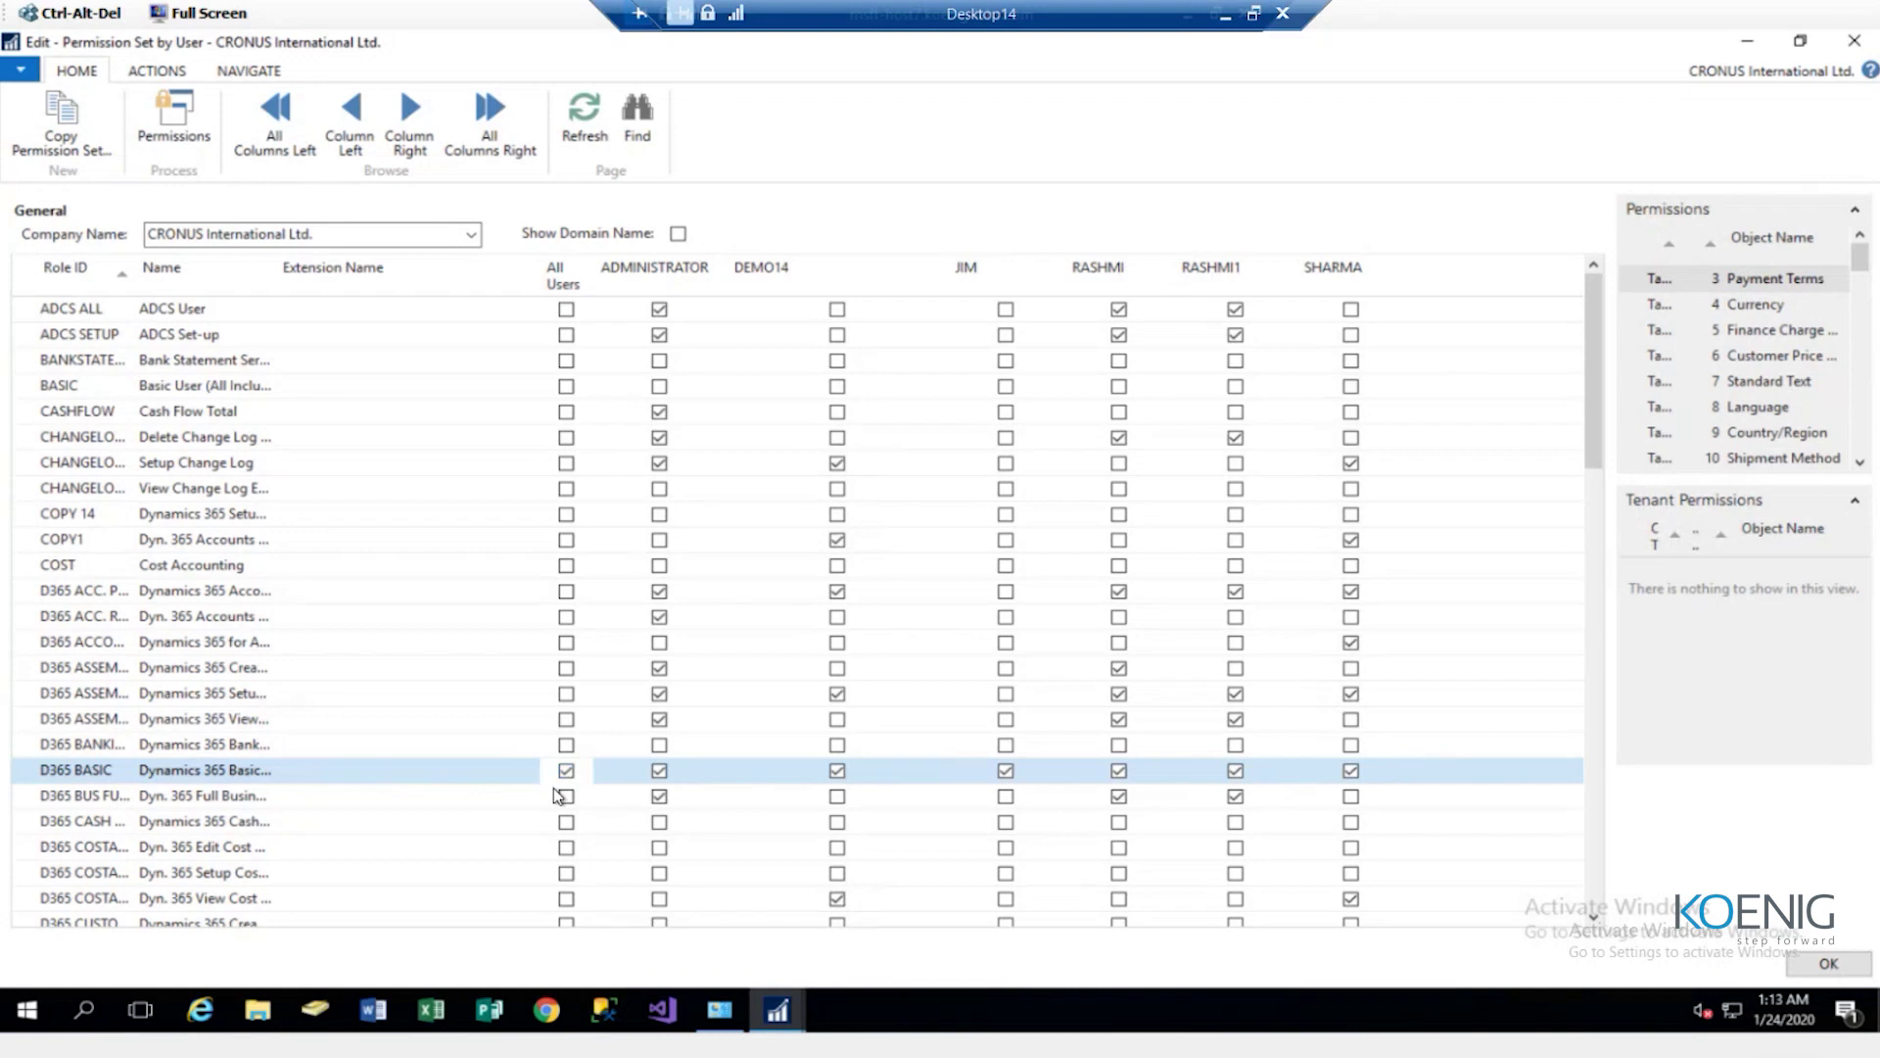
click(567, 772)
click(566, 310)
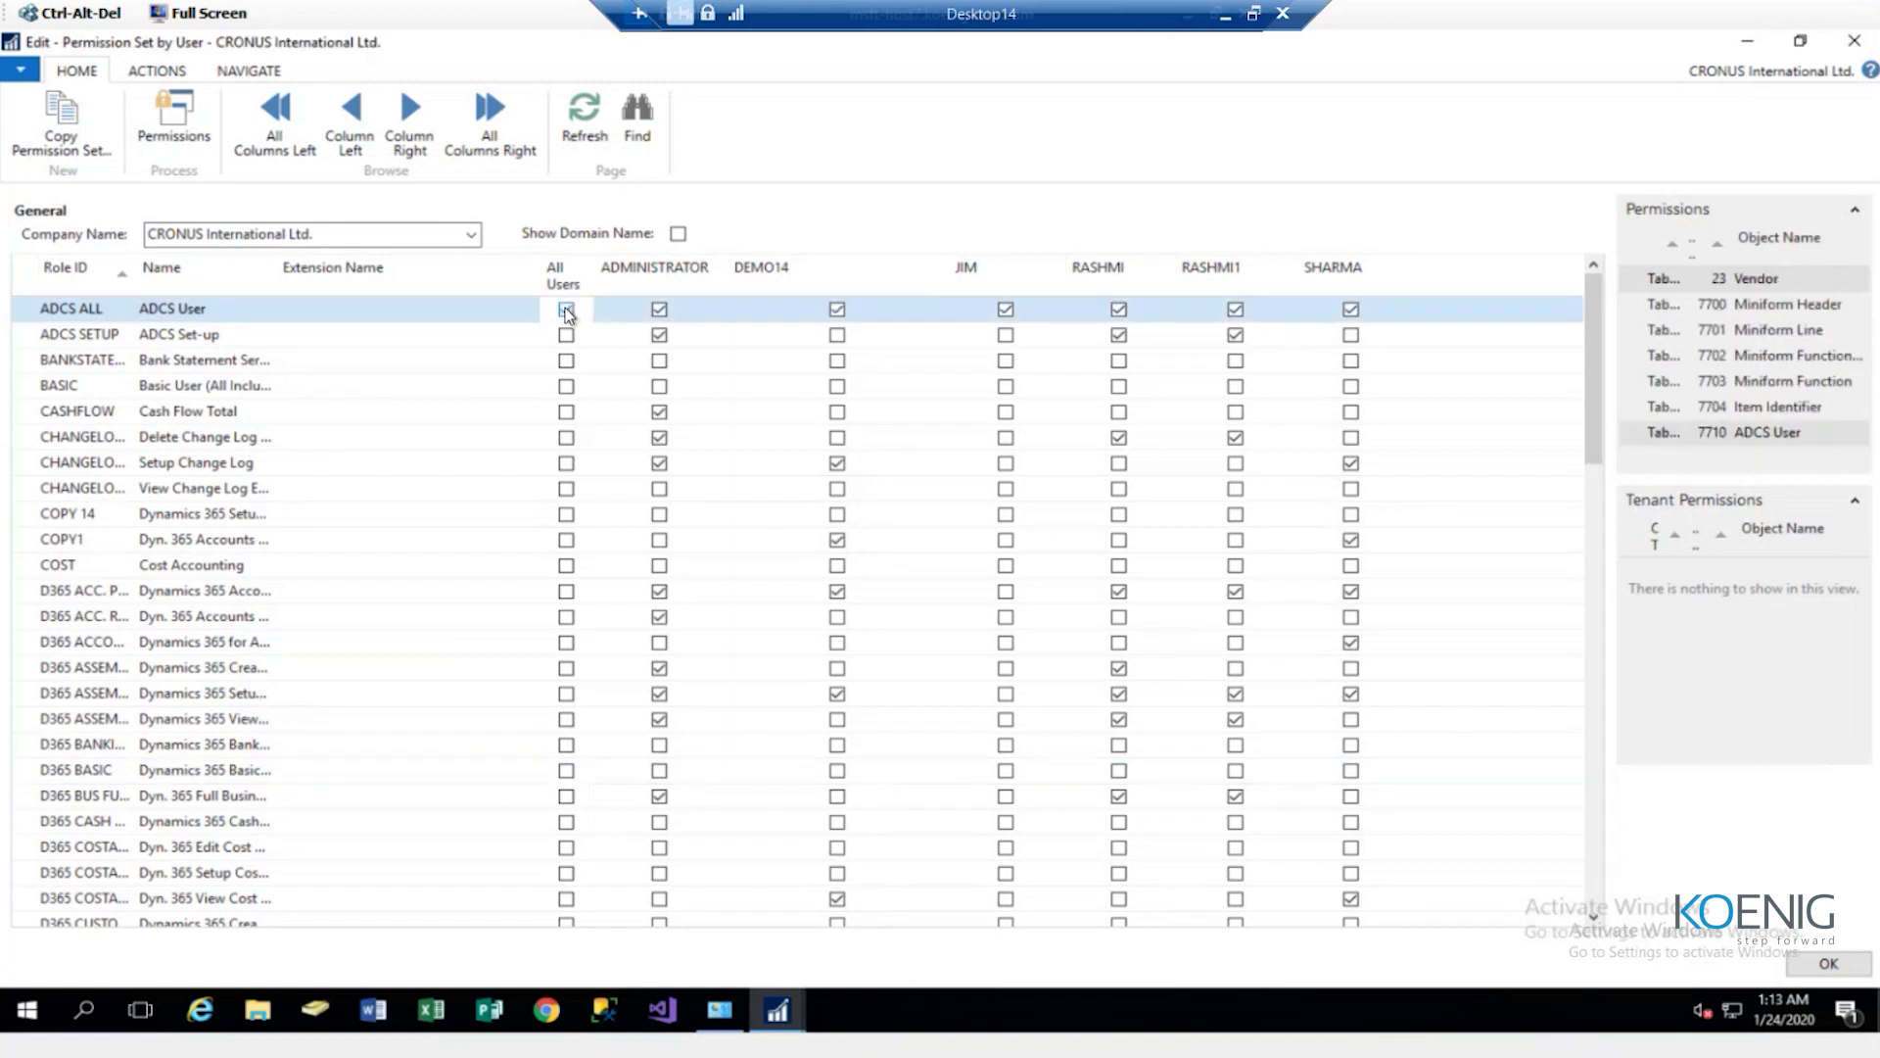
click(566, 309)
click(1235, 848)
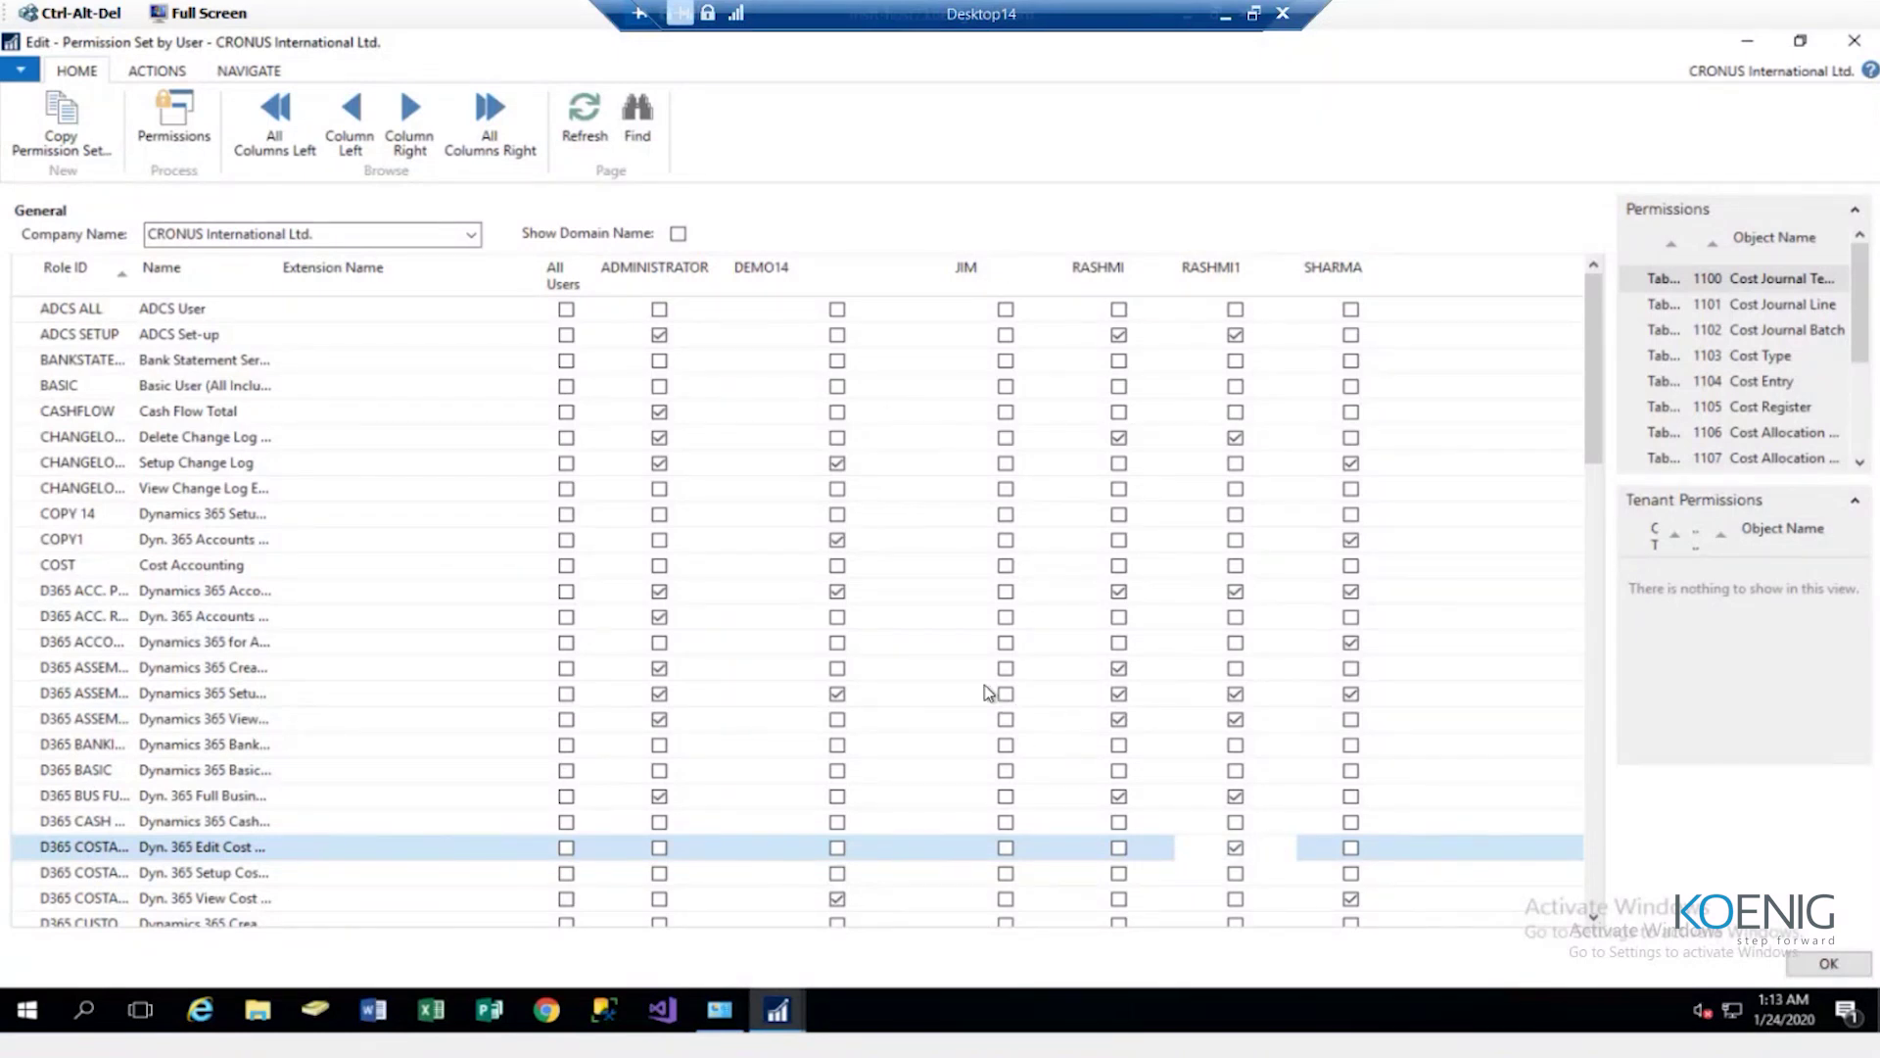
Give the new user the D365 COSTACC, VIEW permission set and save the grid
scroll(984, 685, down, 2)
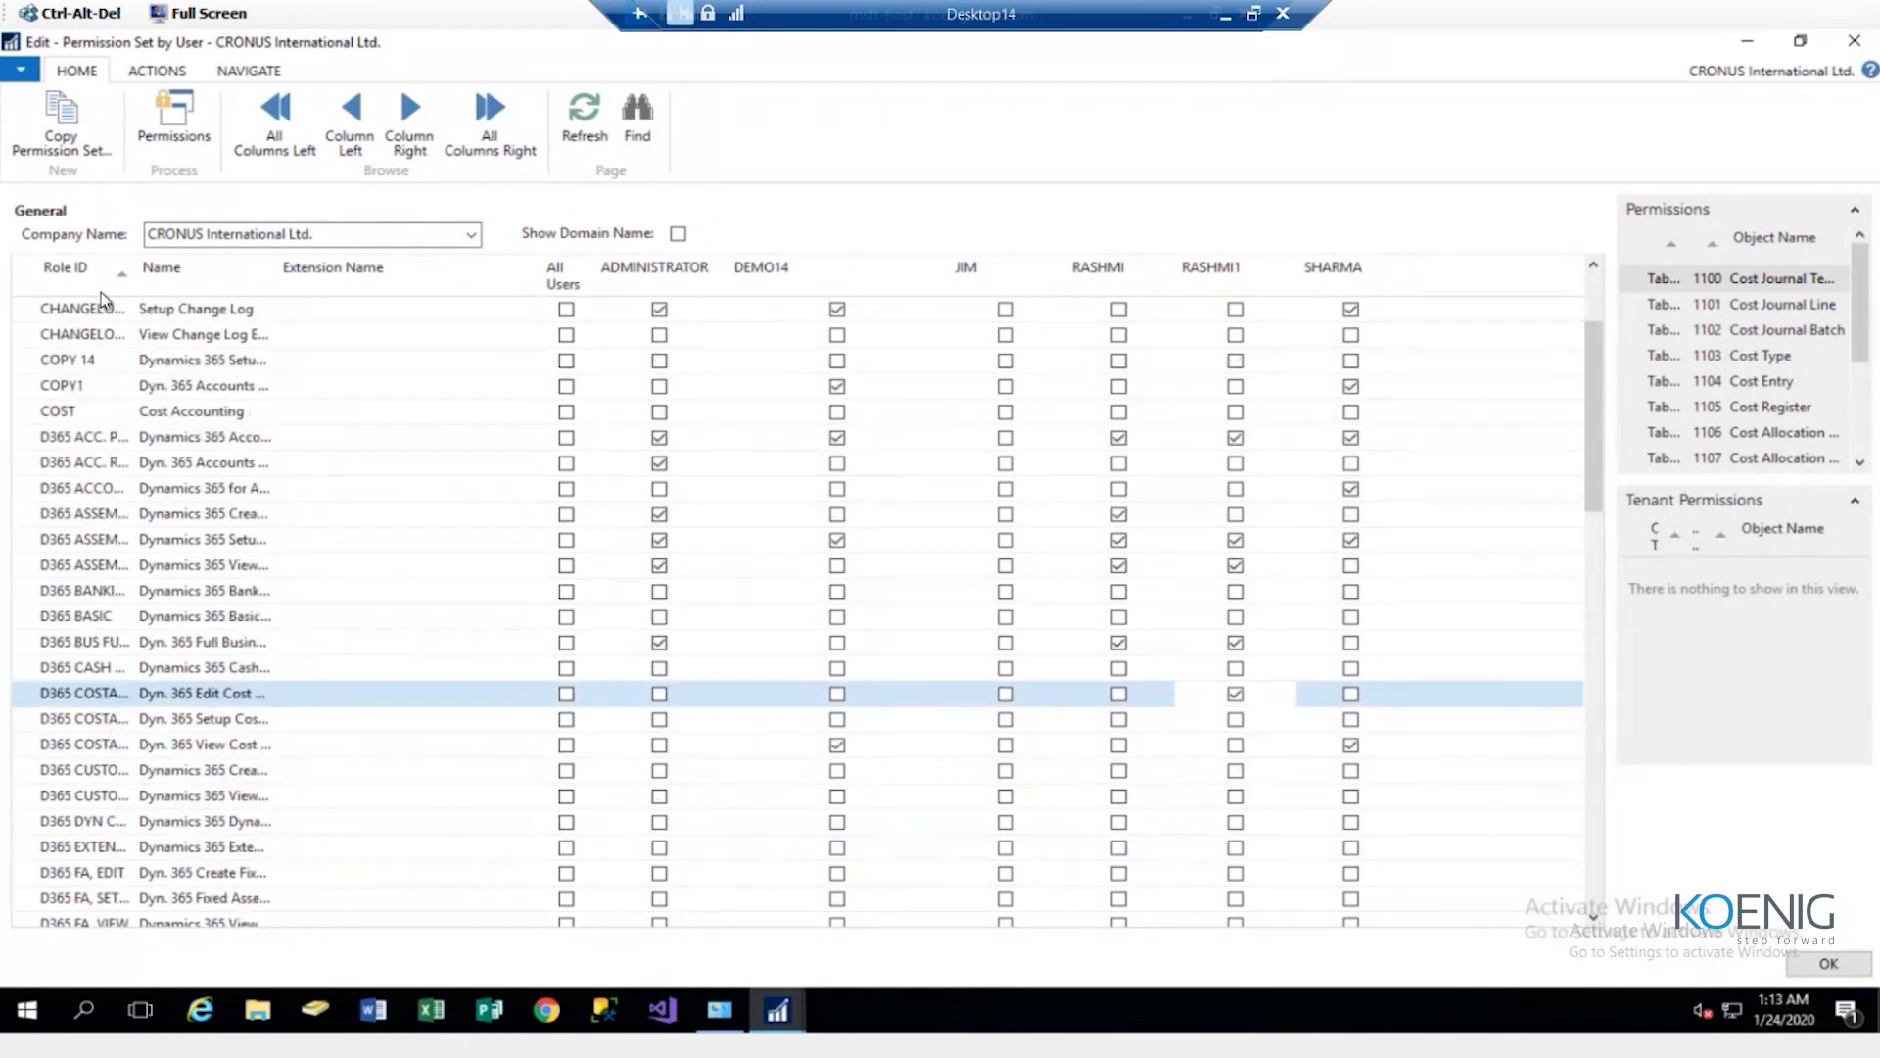
drag(133, 282, 221, 282)
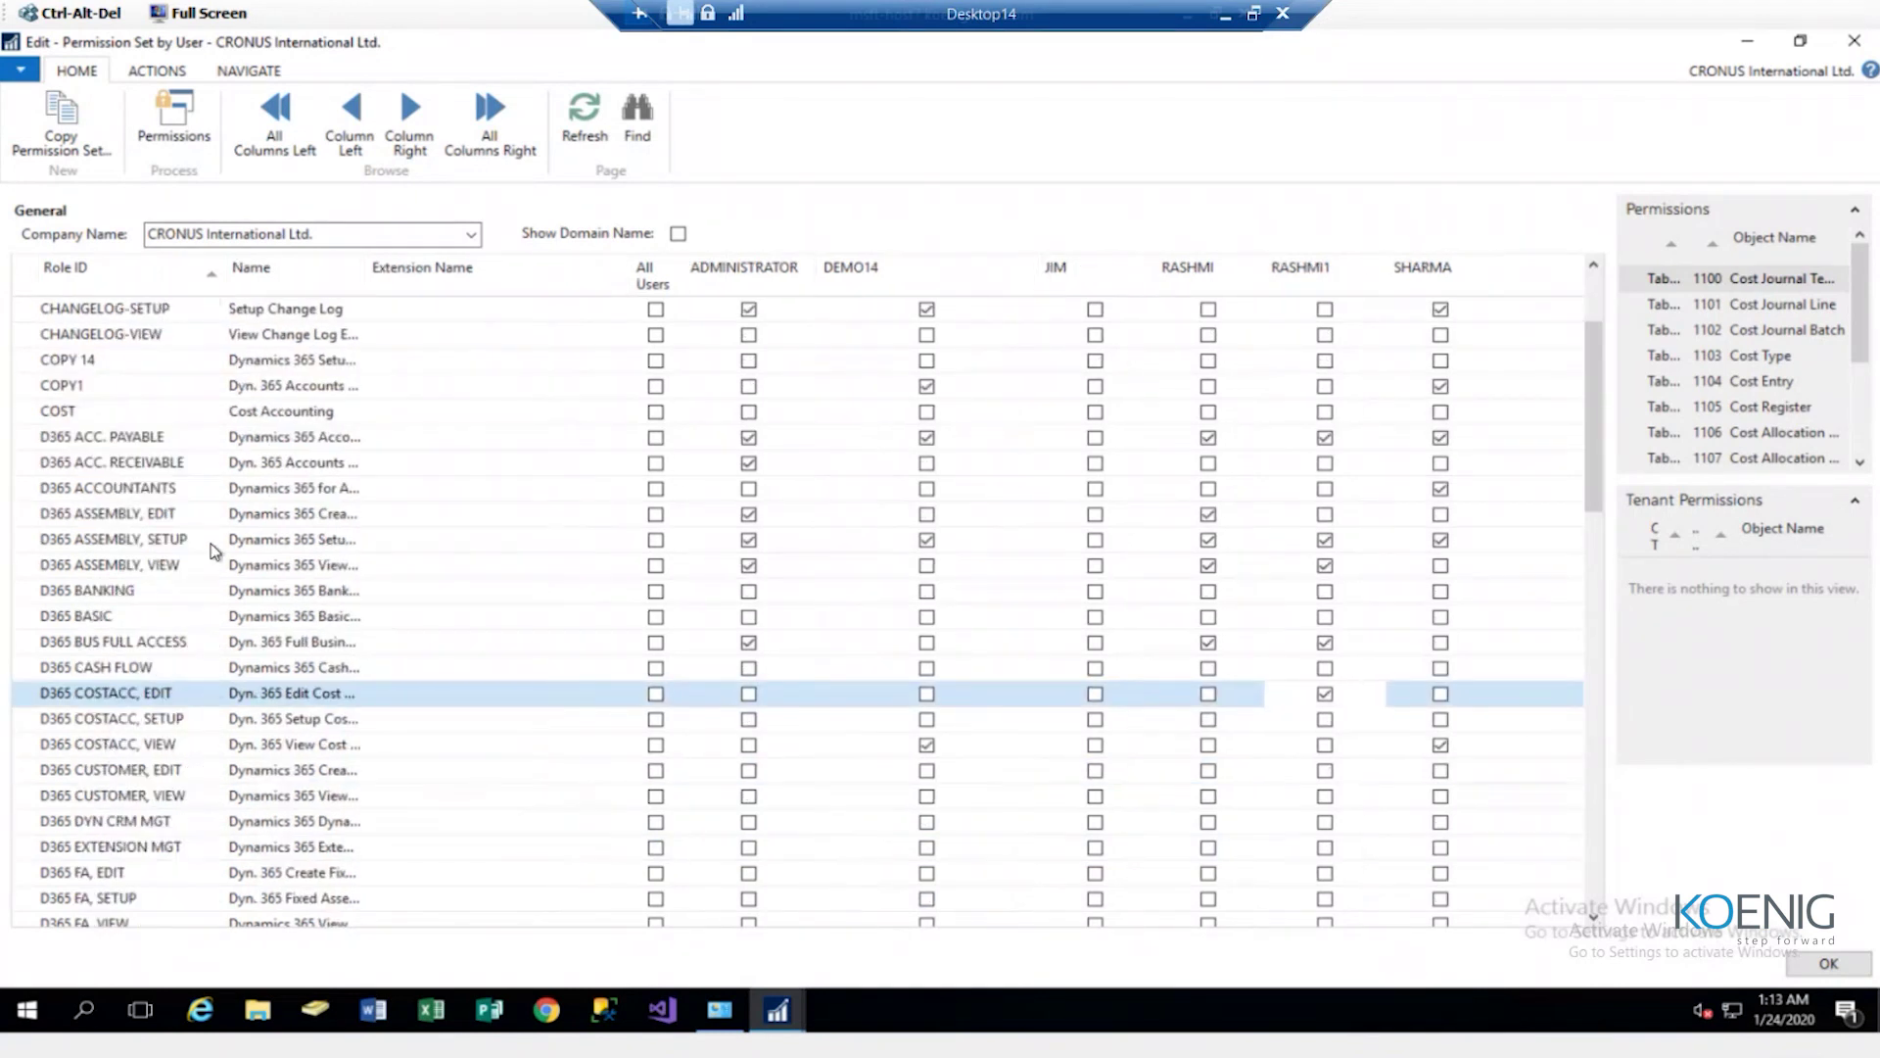
click(153, 751)
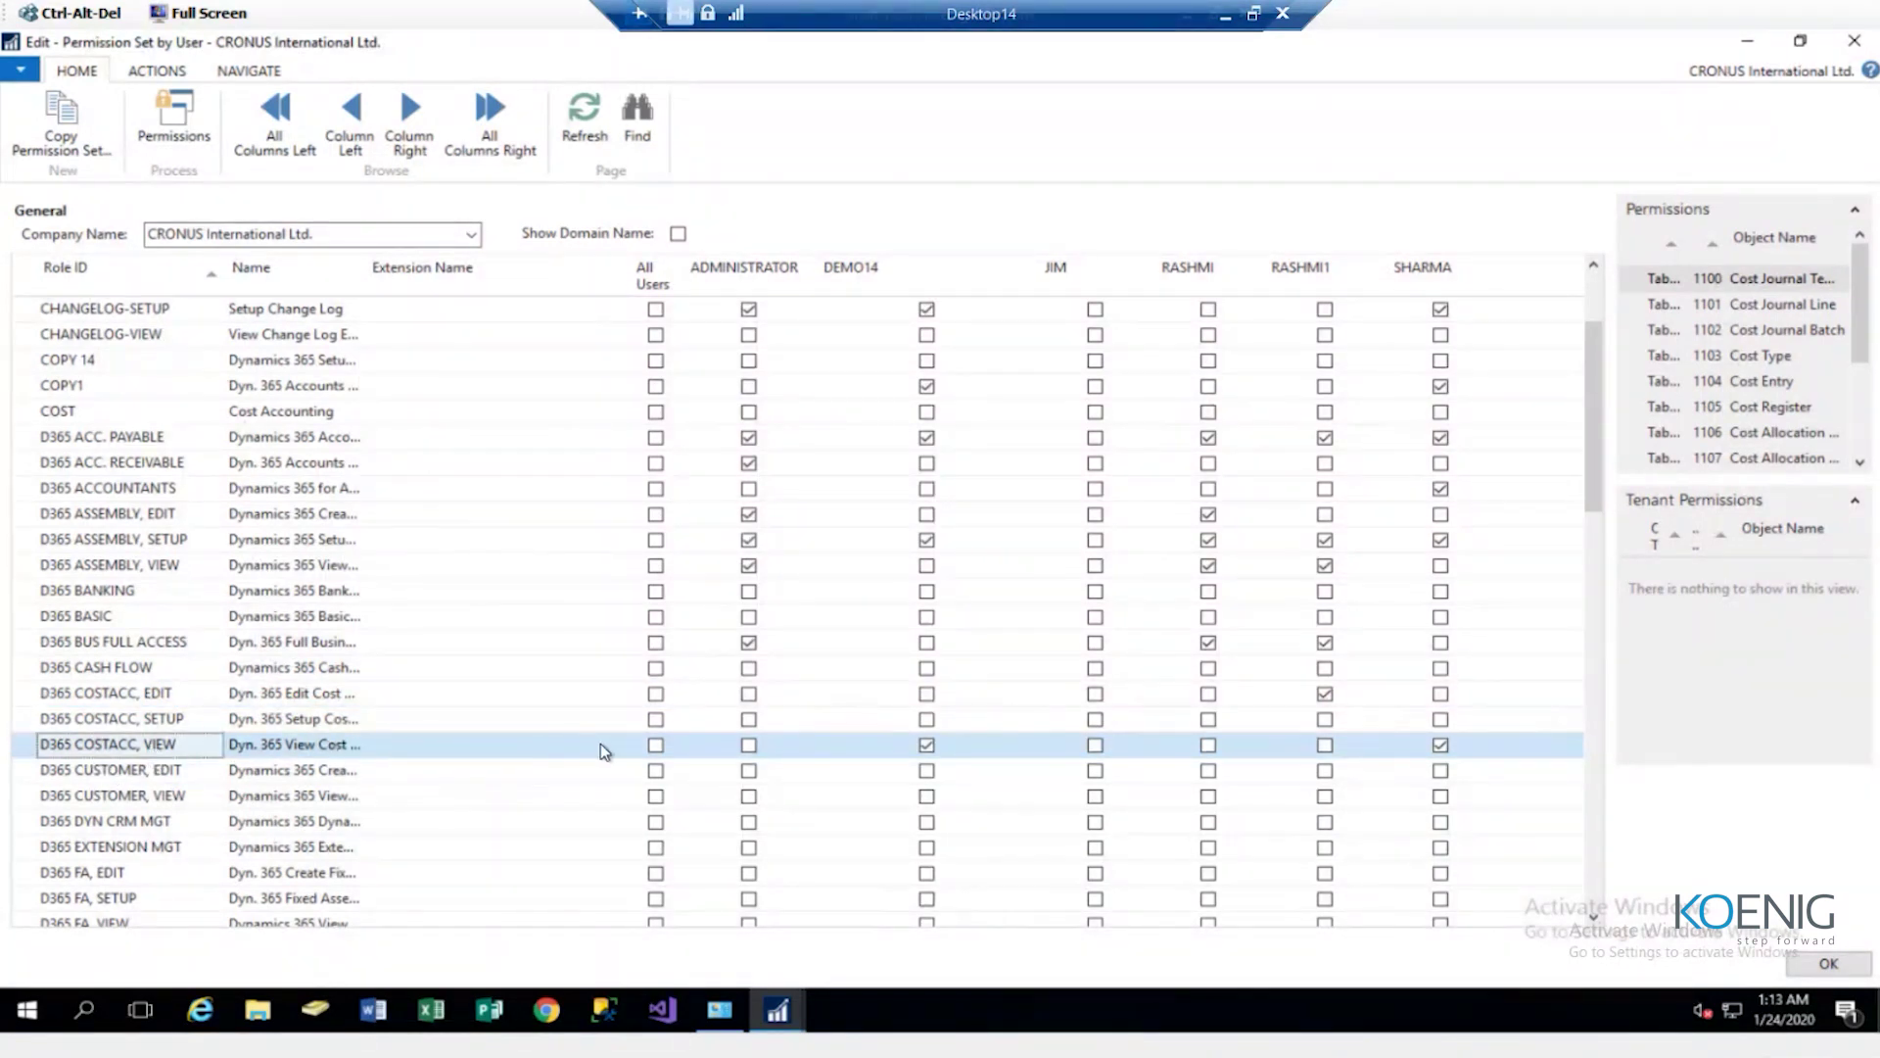
click(1094, 746)
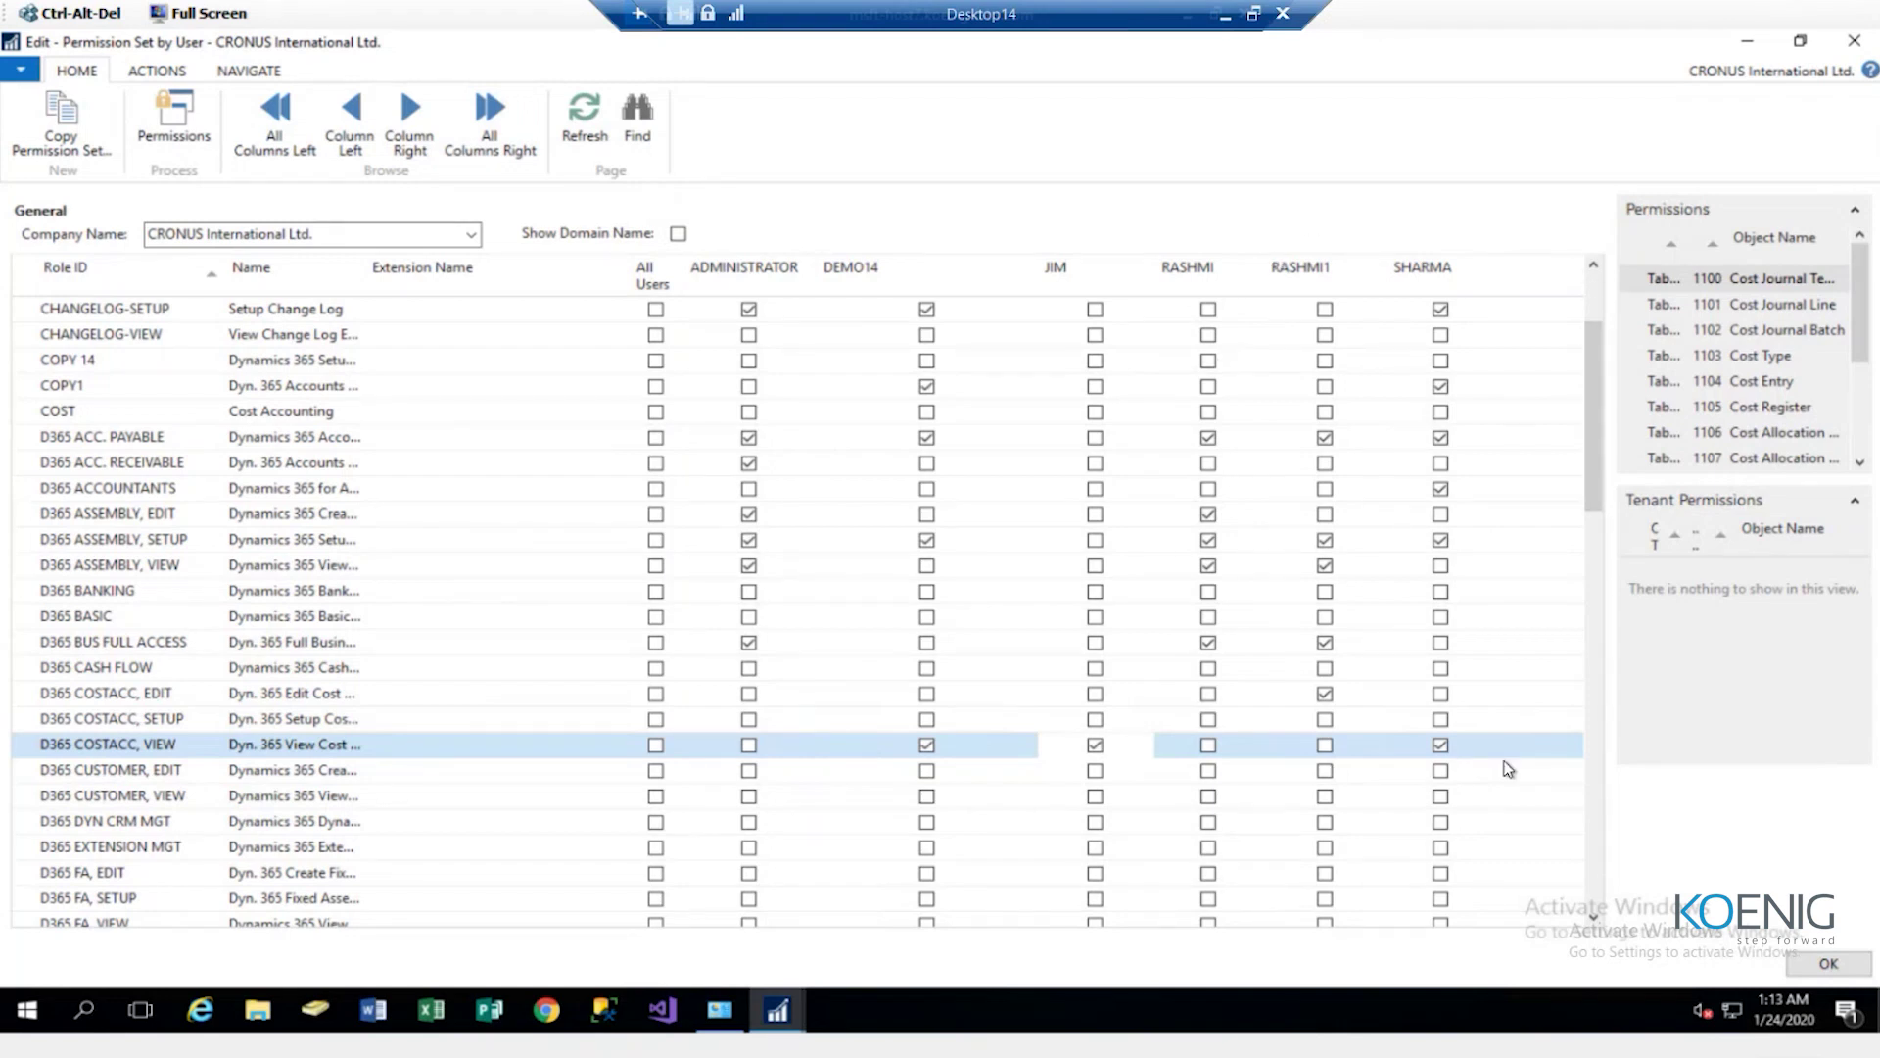
click(1829, 963)
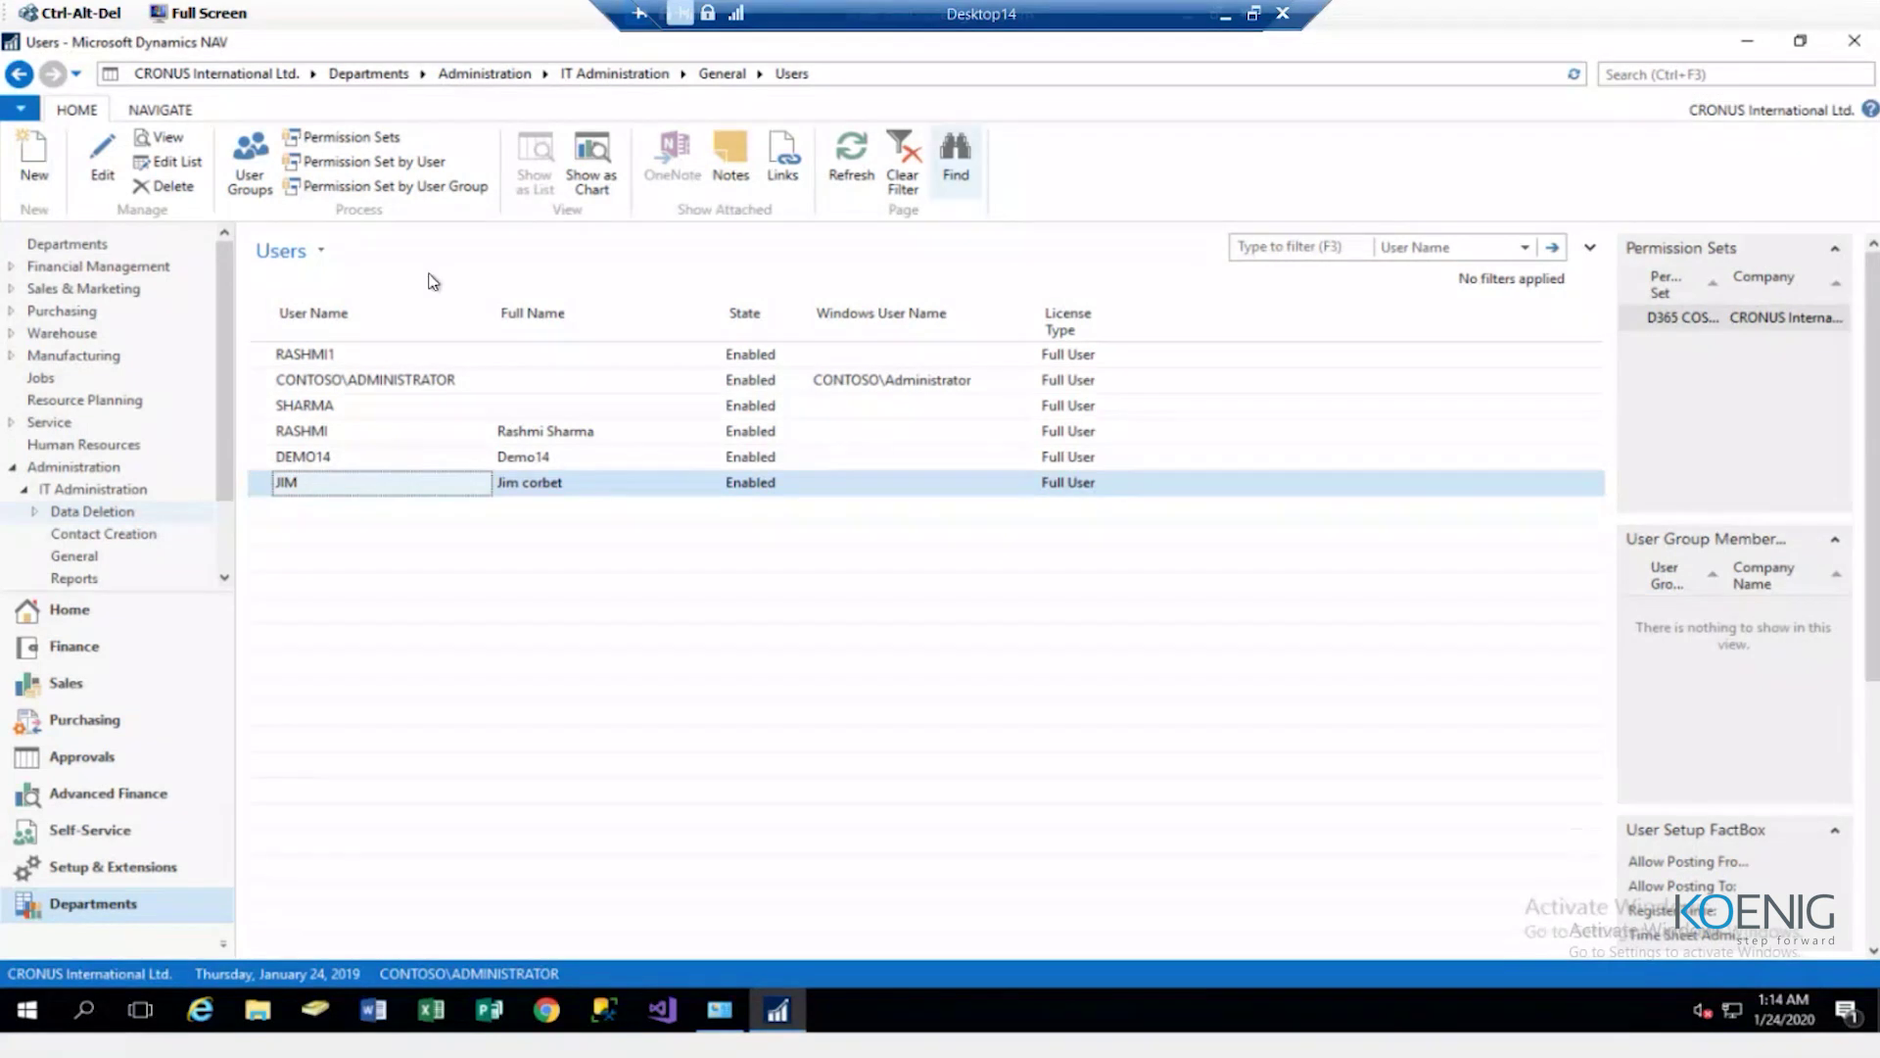
Create user group ACCOUNTANT - NEW, named Accountant - New, defaulting to the Accounting Manager profile
click(252, 184)
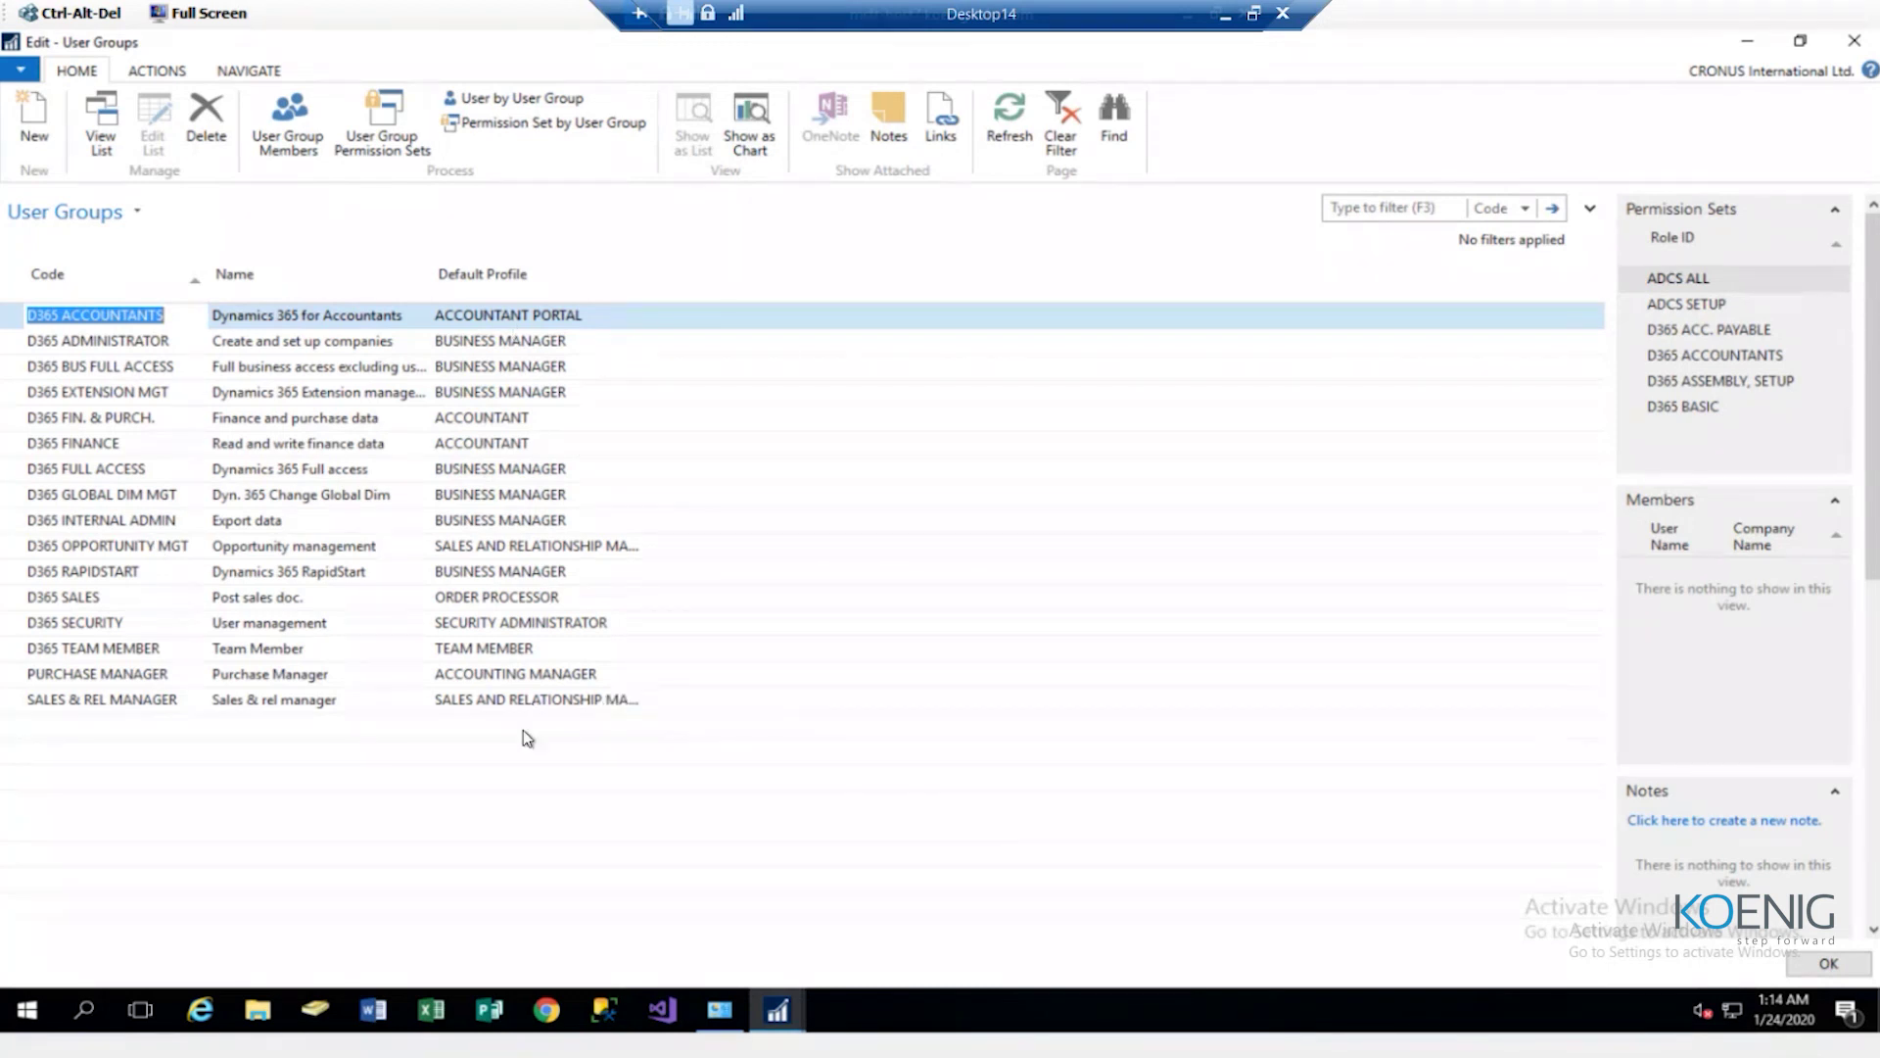
click(110, 739)
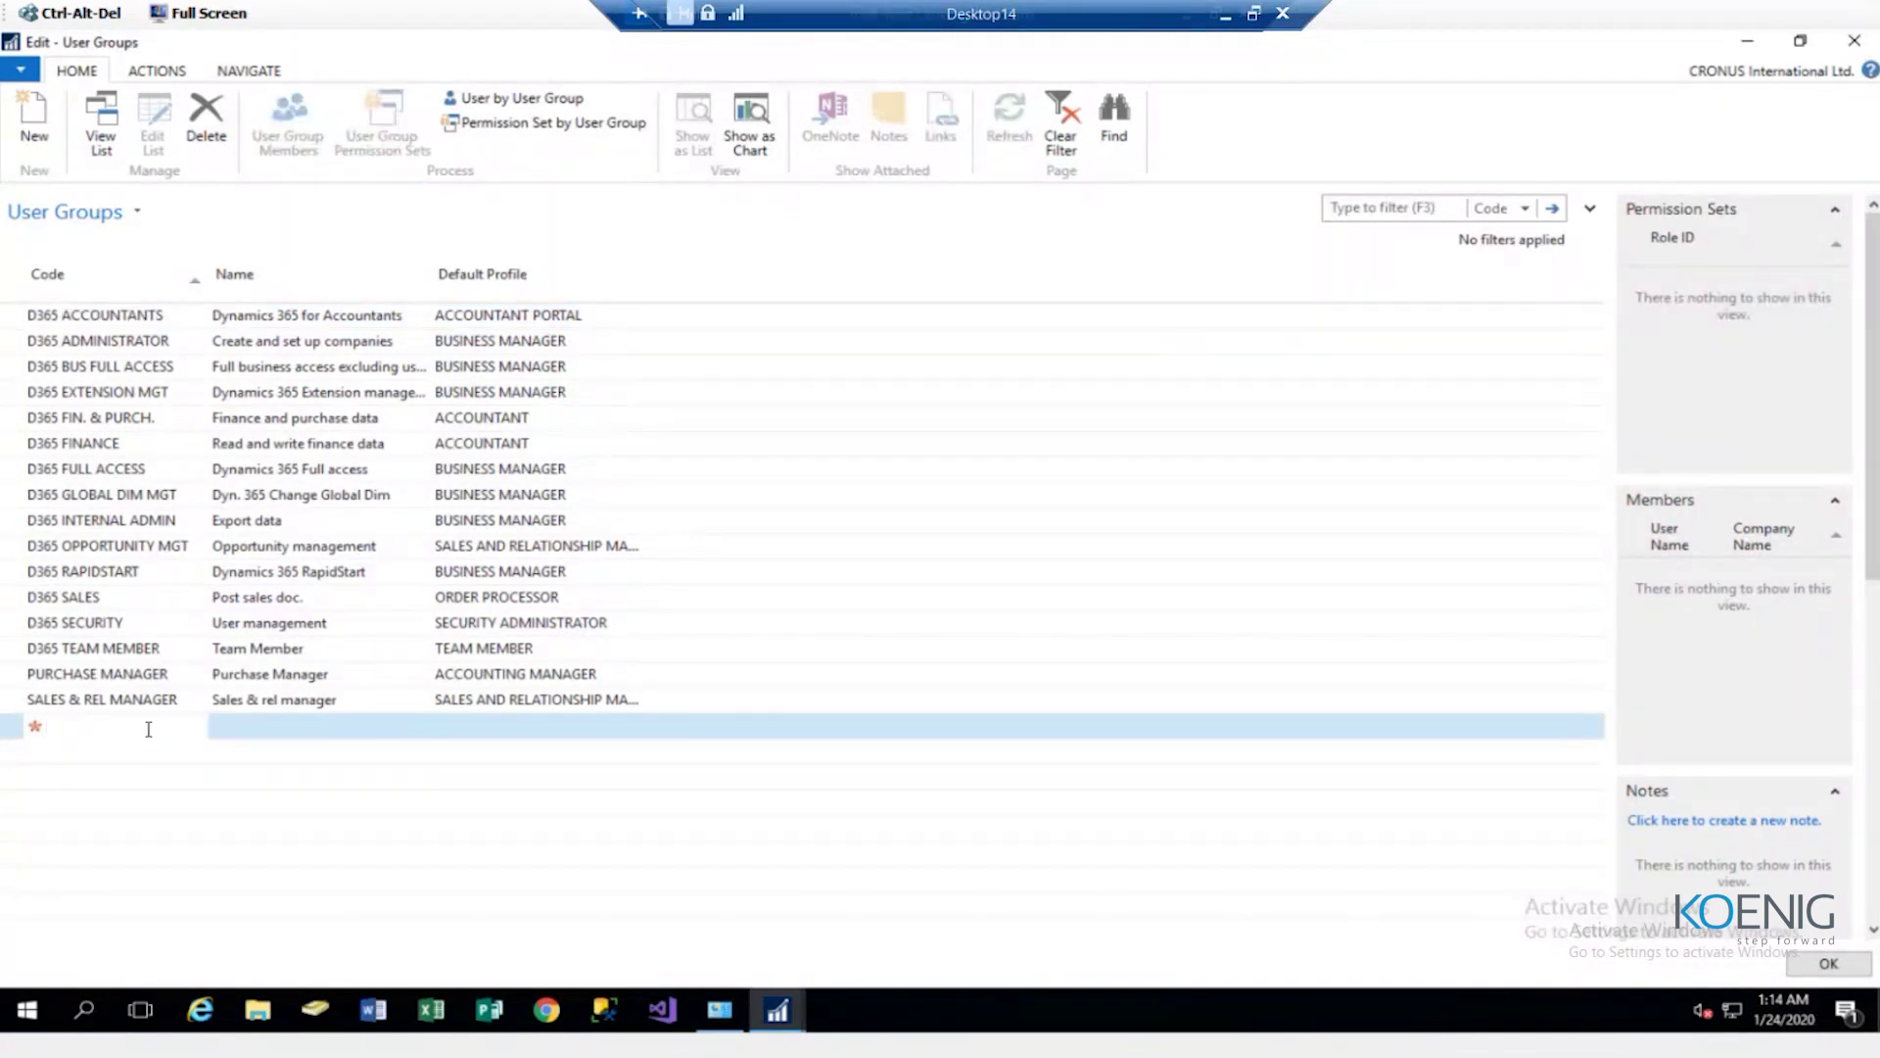
text(Accountant - New)
click(366, 714)
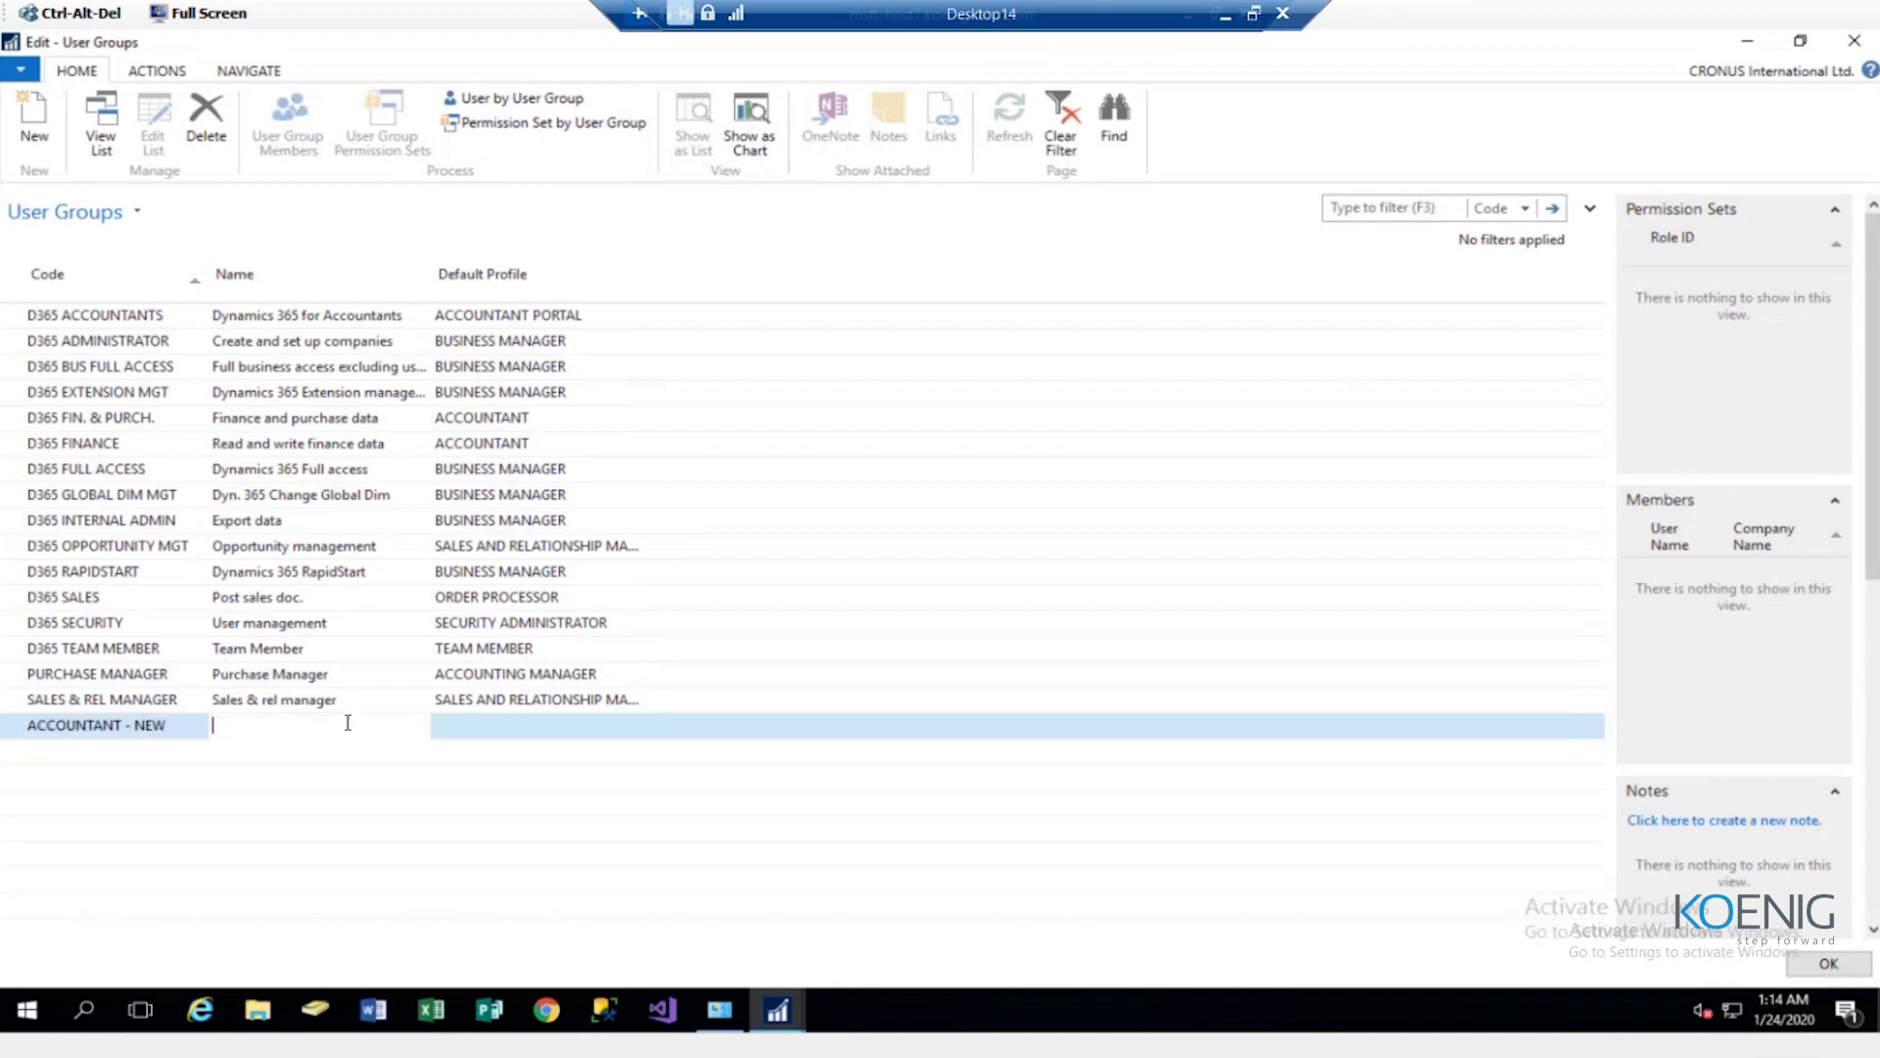
text(Acco)
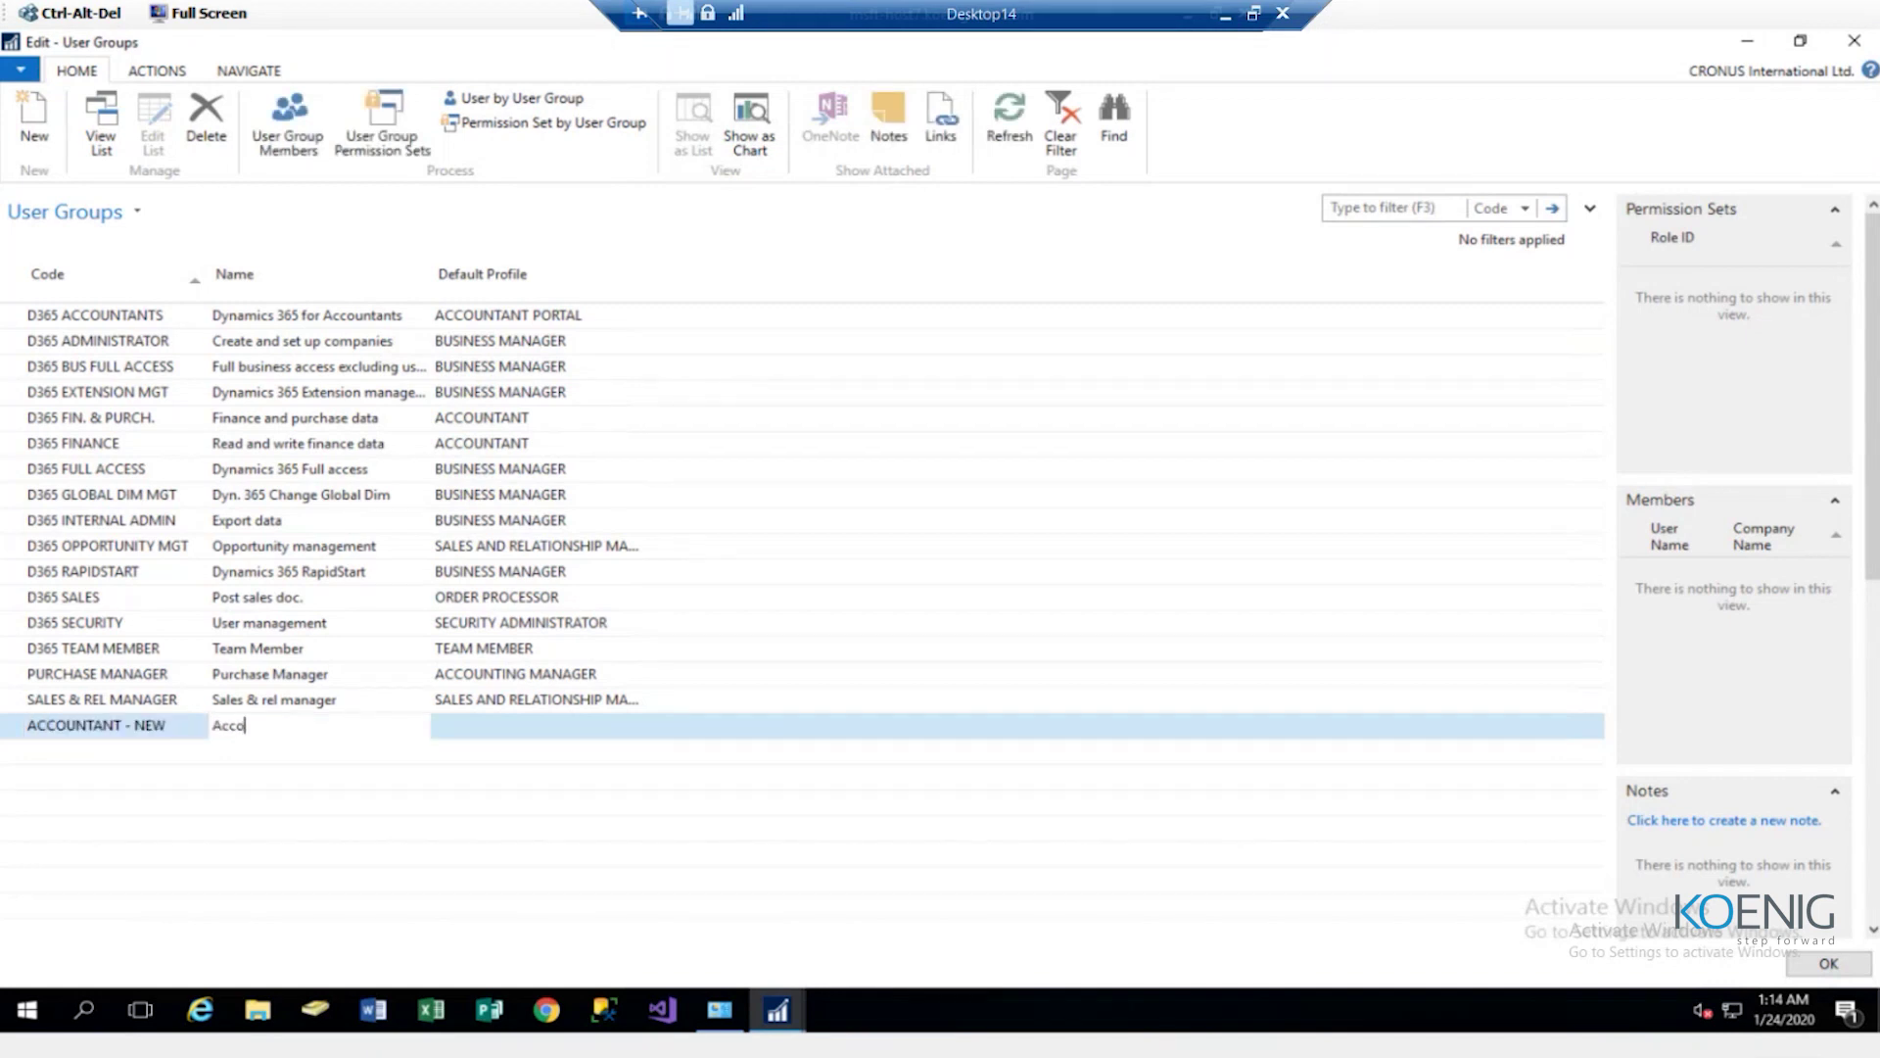
text(untant - New)
key(Tab)
click(634, 730)
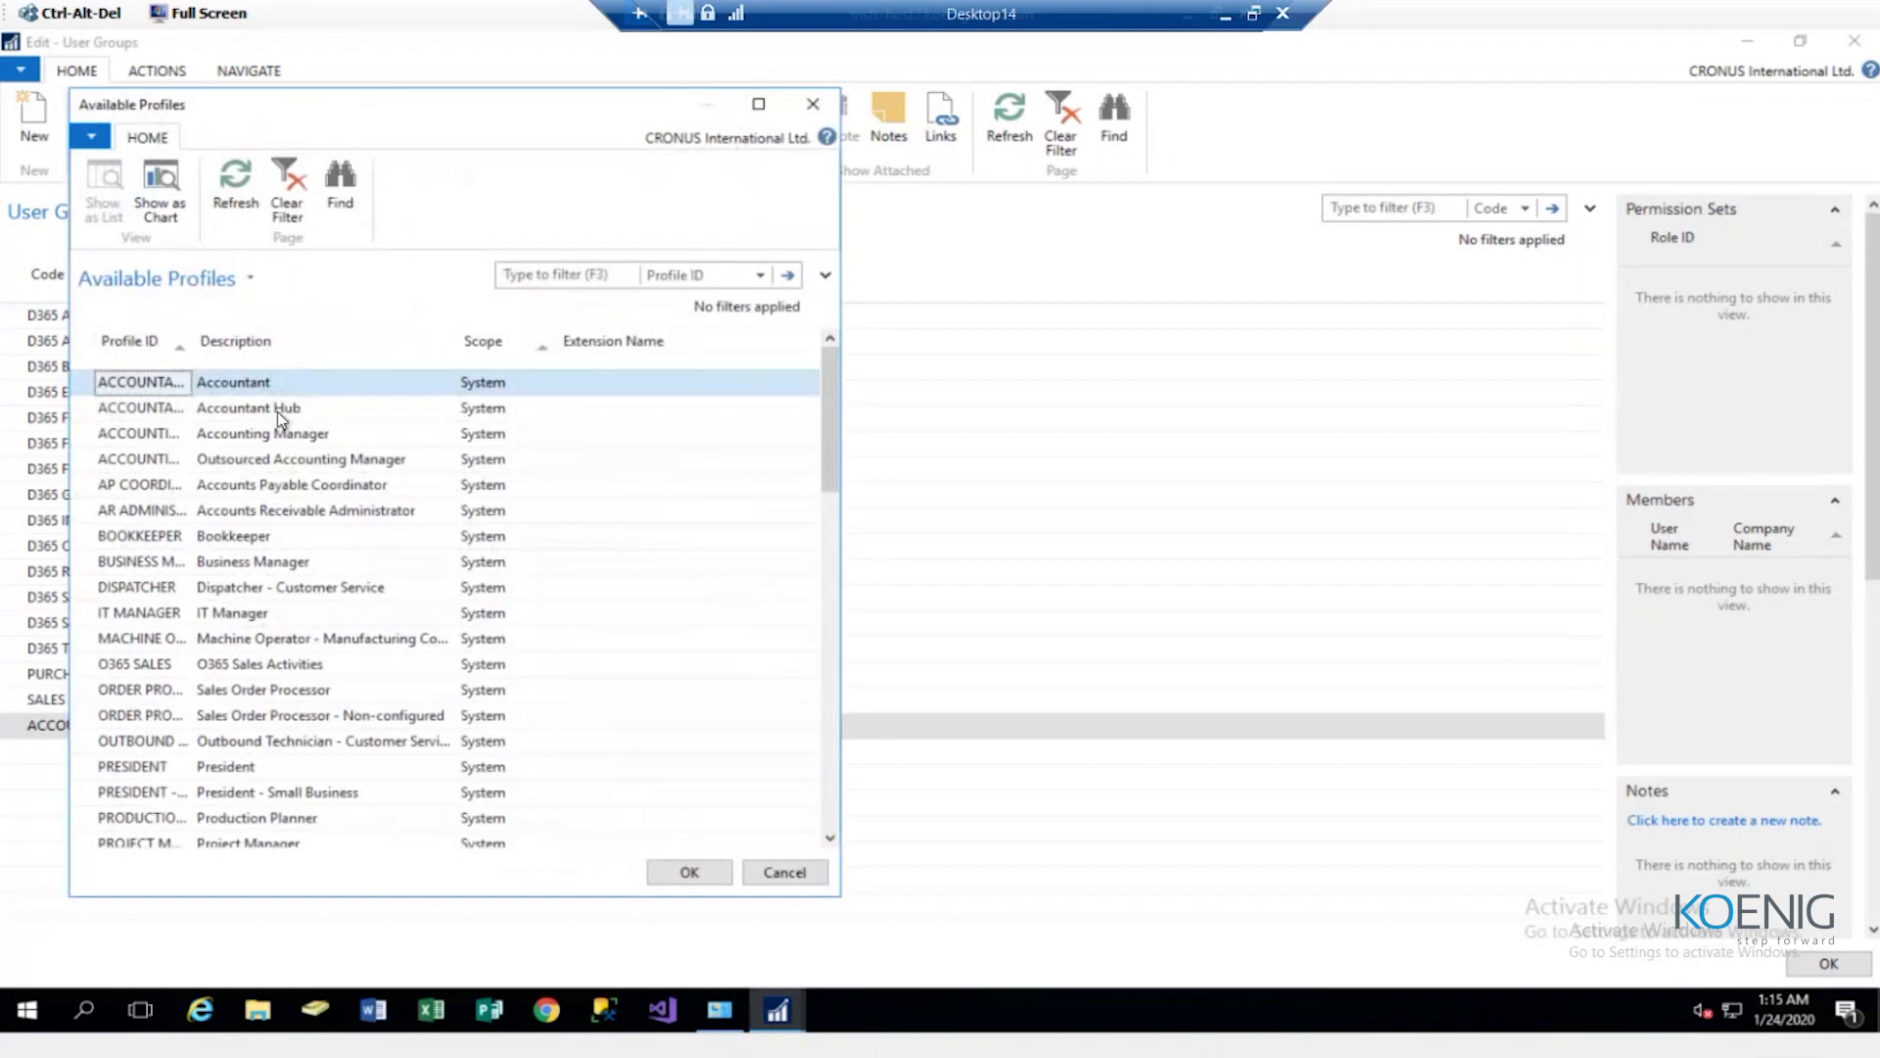
double_click(279, 432)
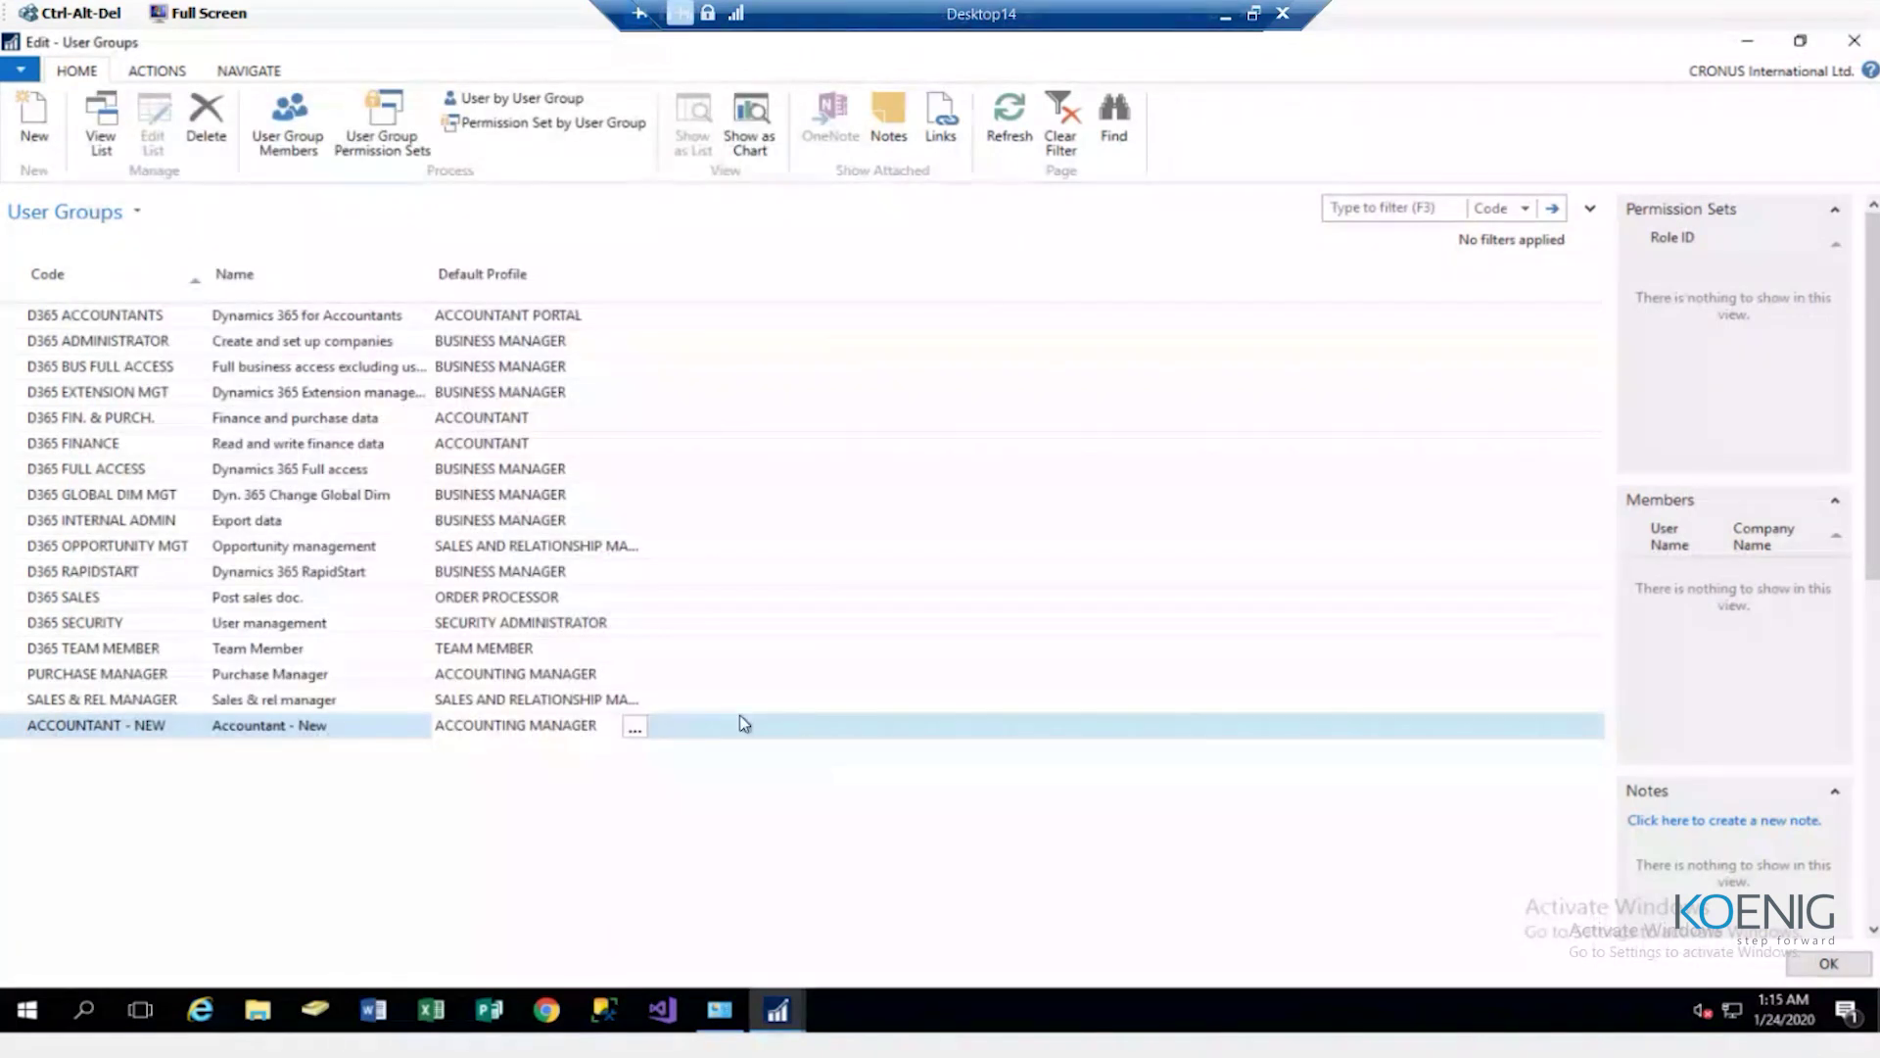
click(98, 730)
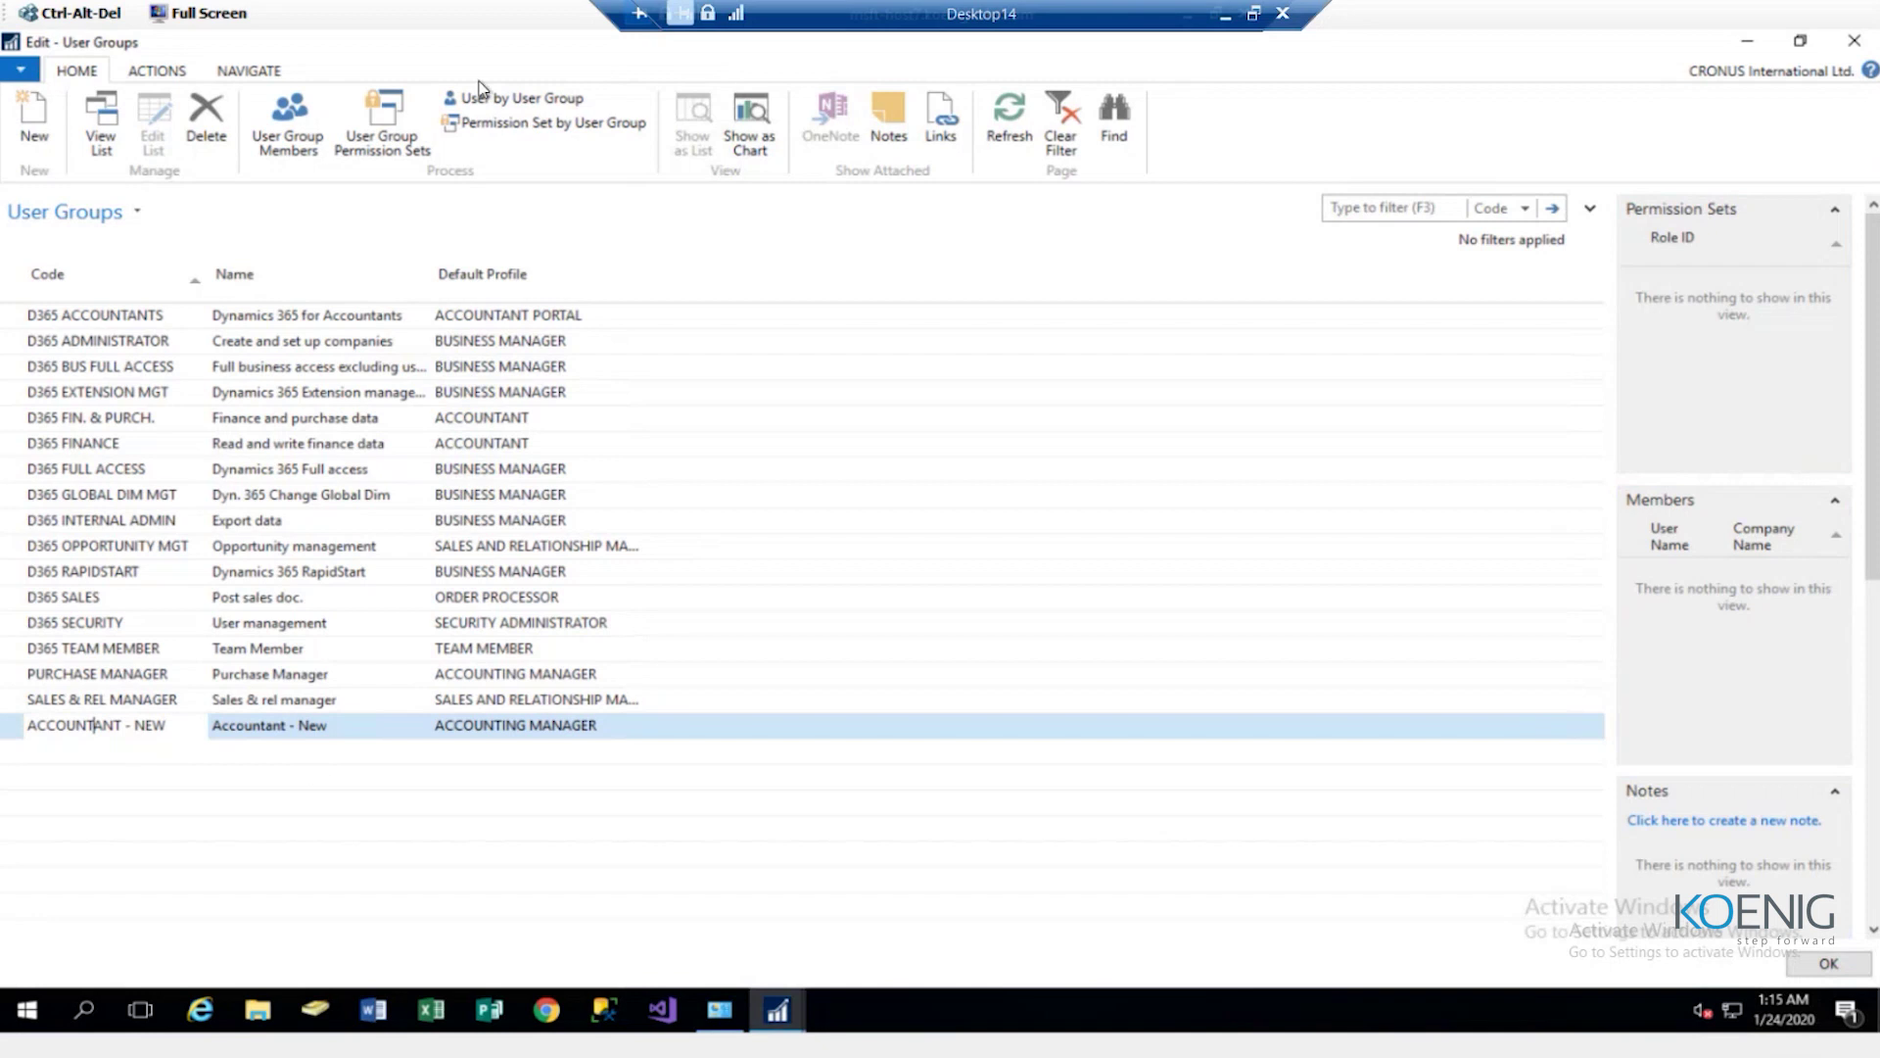
In the User by User Group grid, add the user to a D365 finance group
click(551, 102)
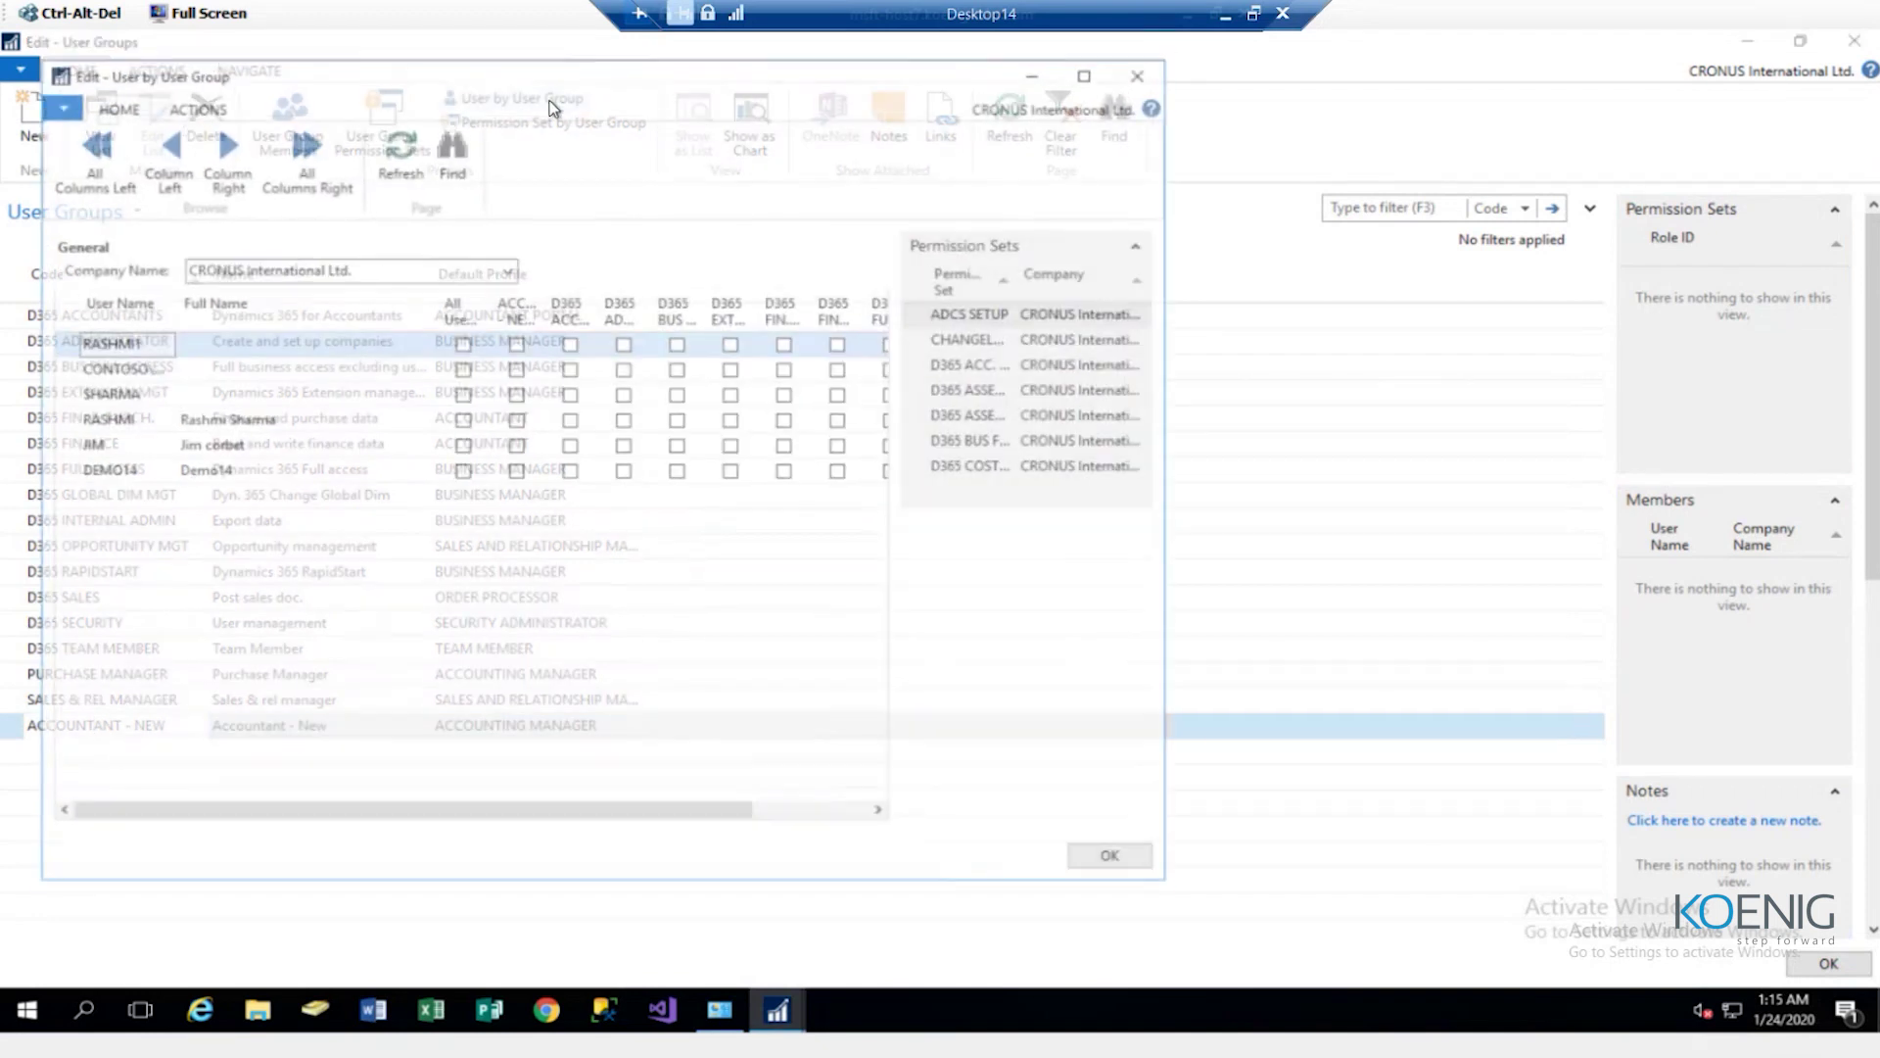
click(1091, 70)
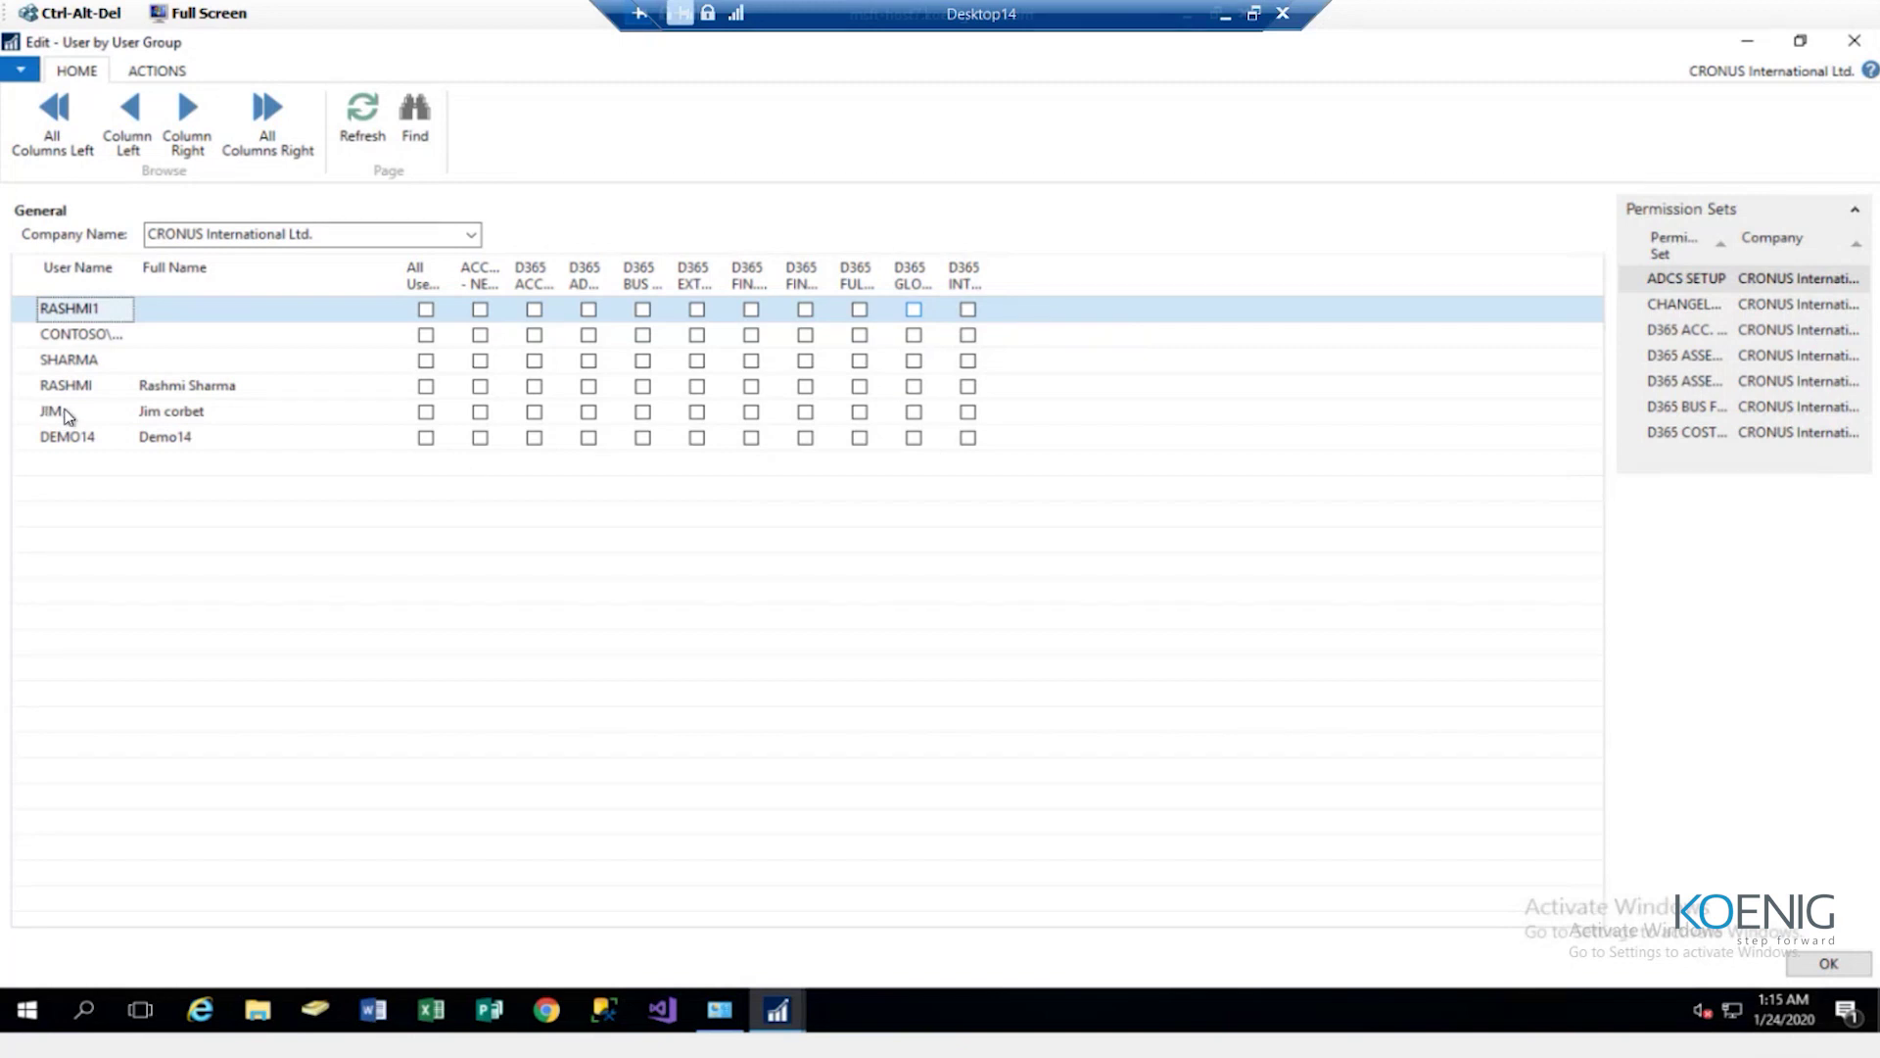
click(805, 411)
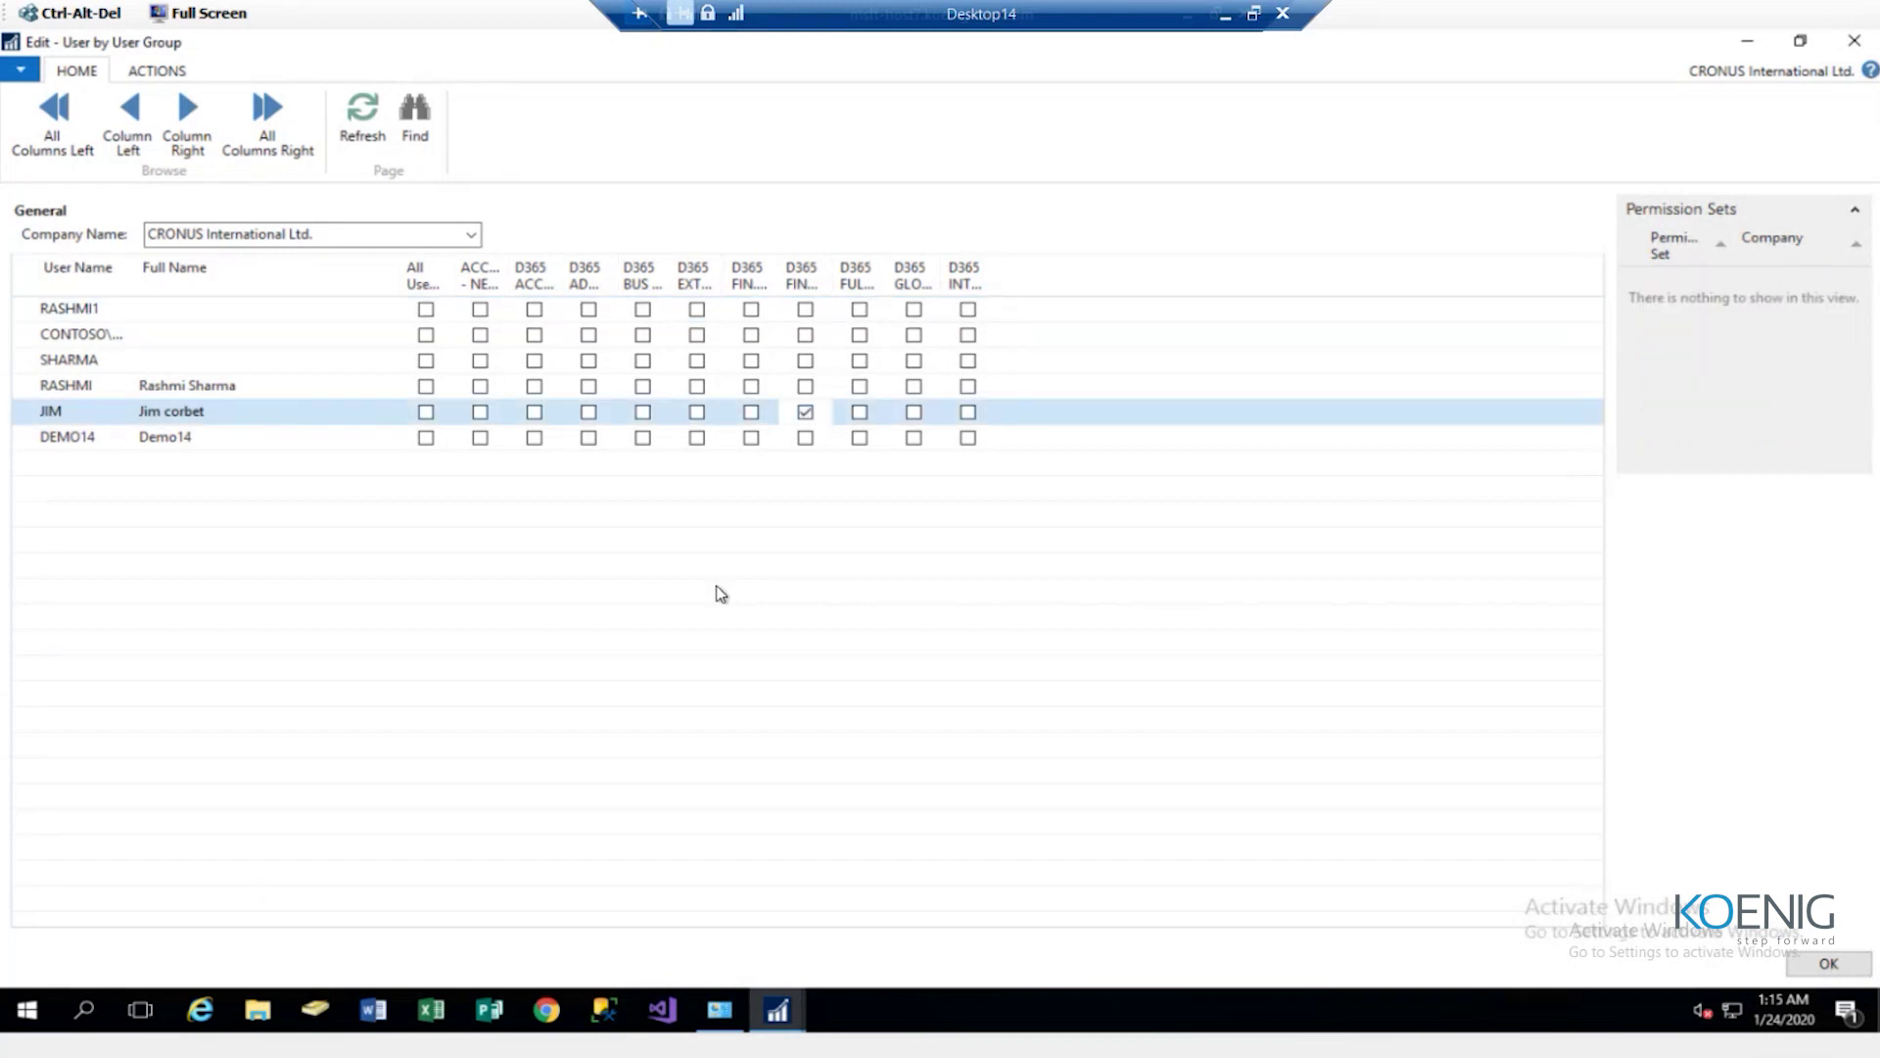
Widen the group columns and add the user to ACCOUNTANT - NEW, then confirm
click(286, 143)
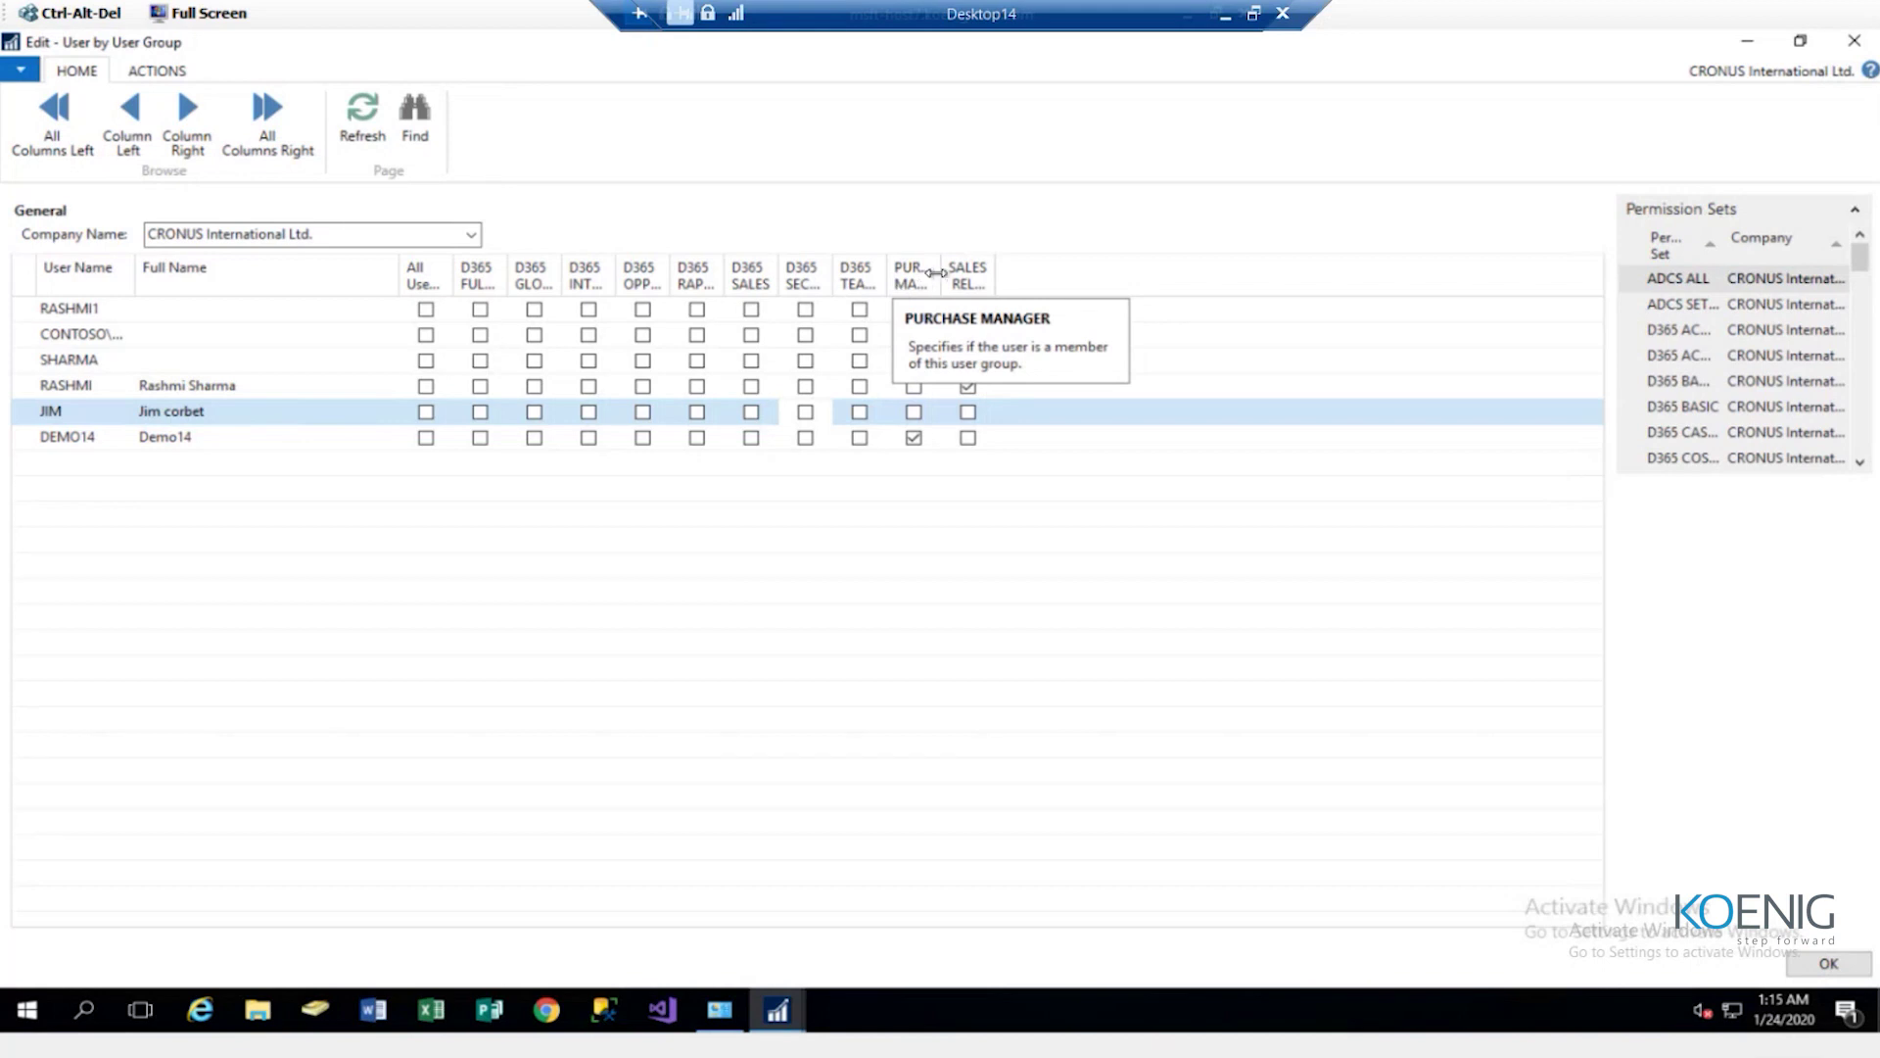
drag(942, 276, 1160, 279)
click(121, 135)
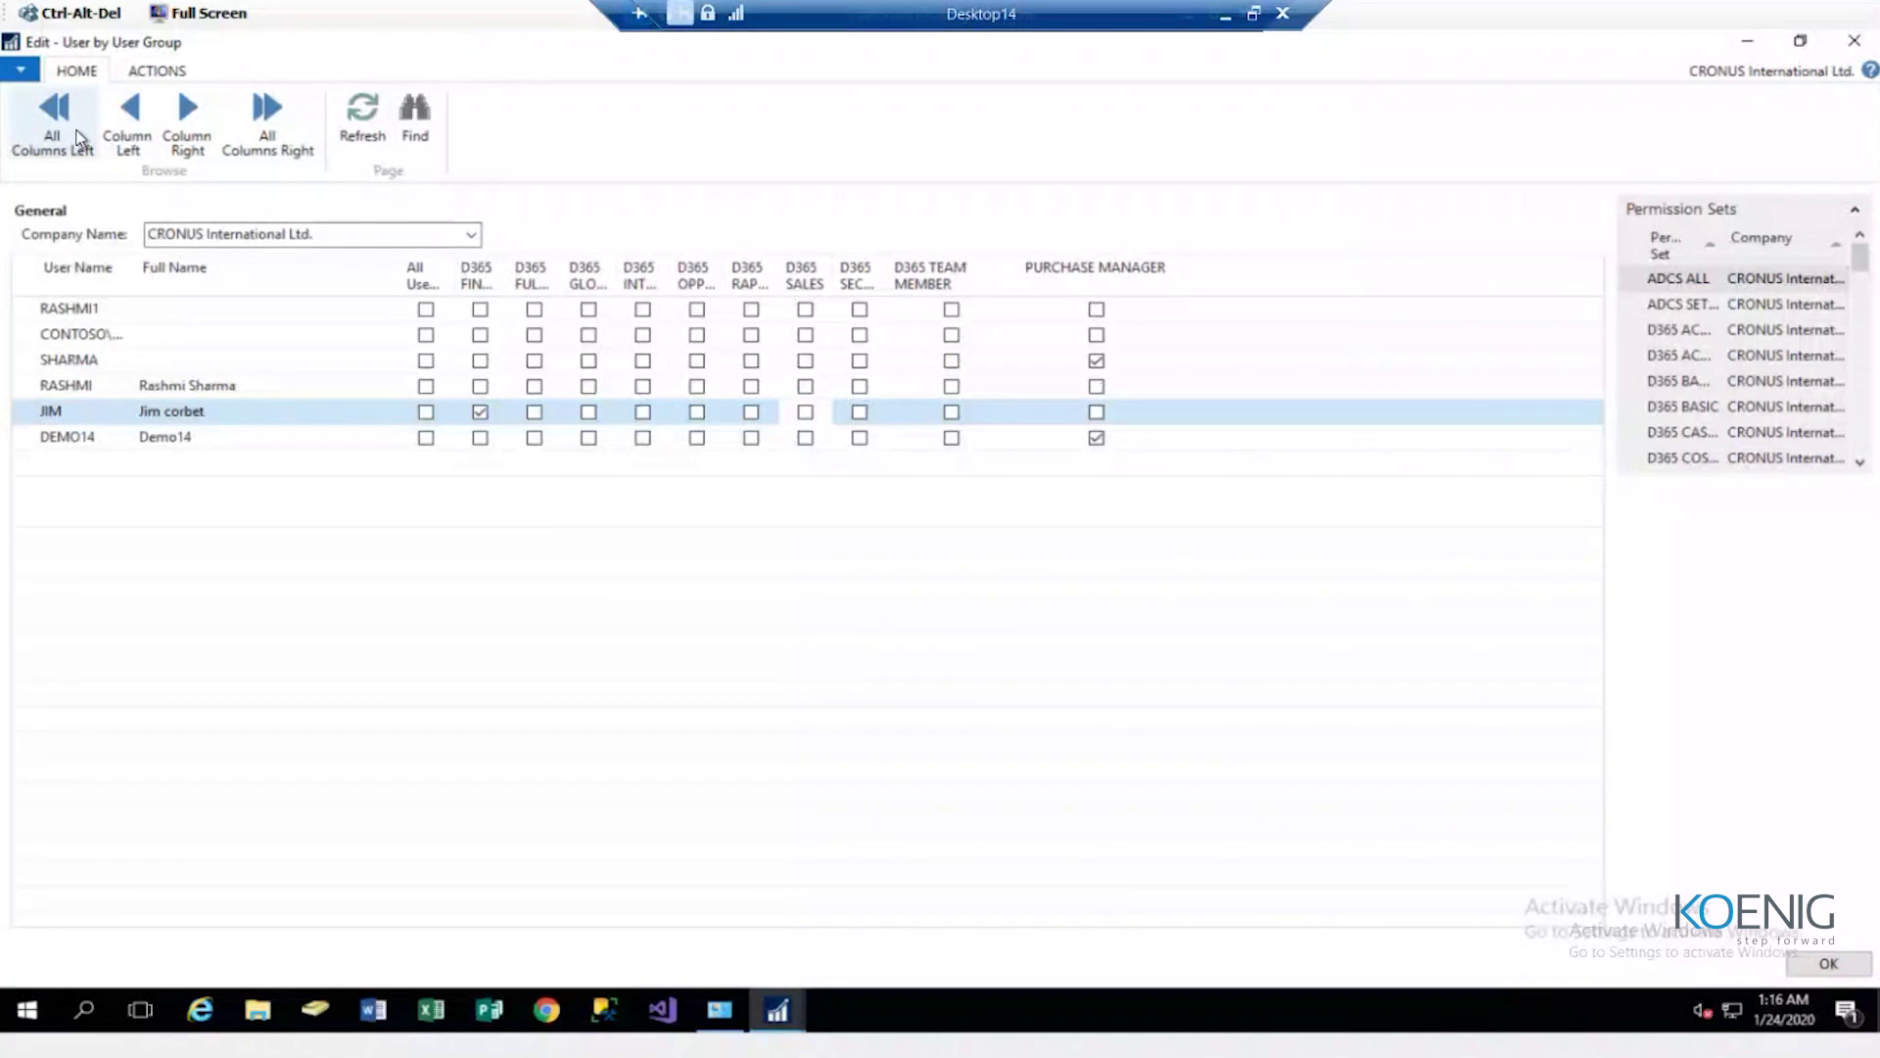
click(78, 137)
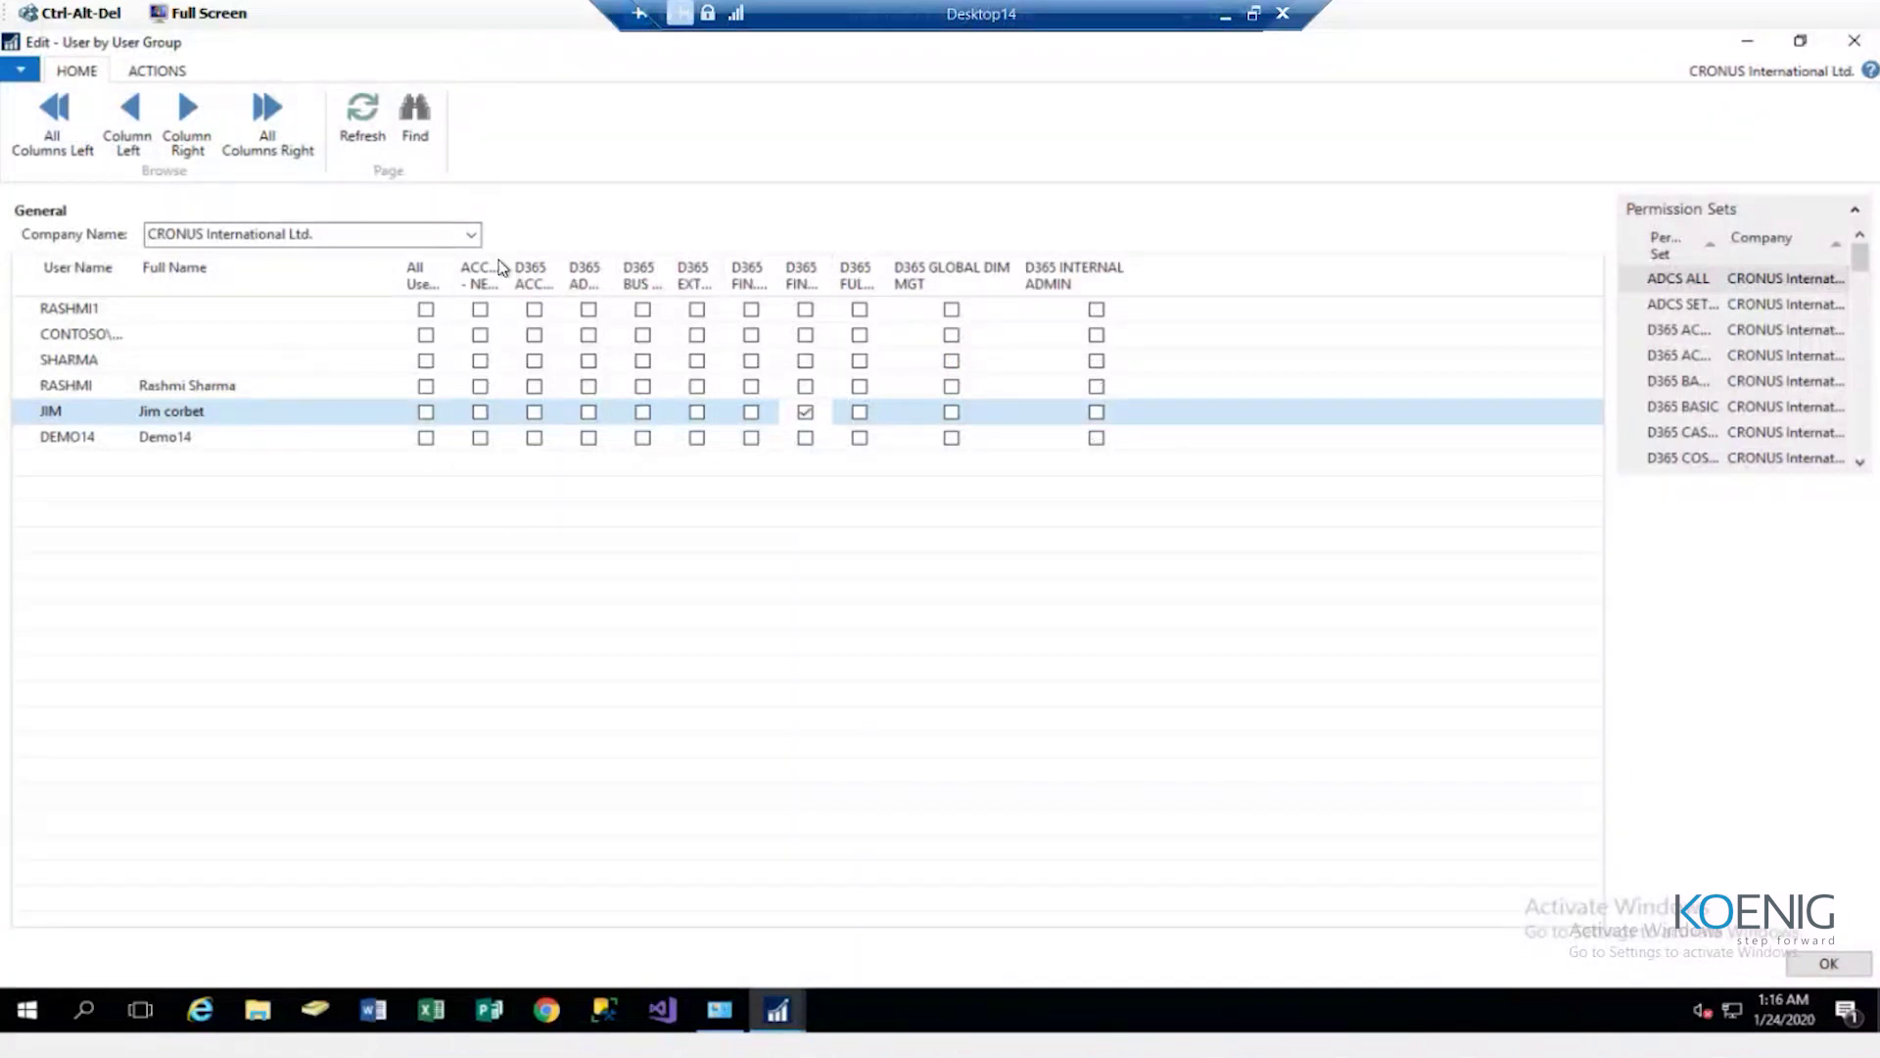
drag(507, 272, 648, 289)
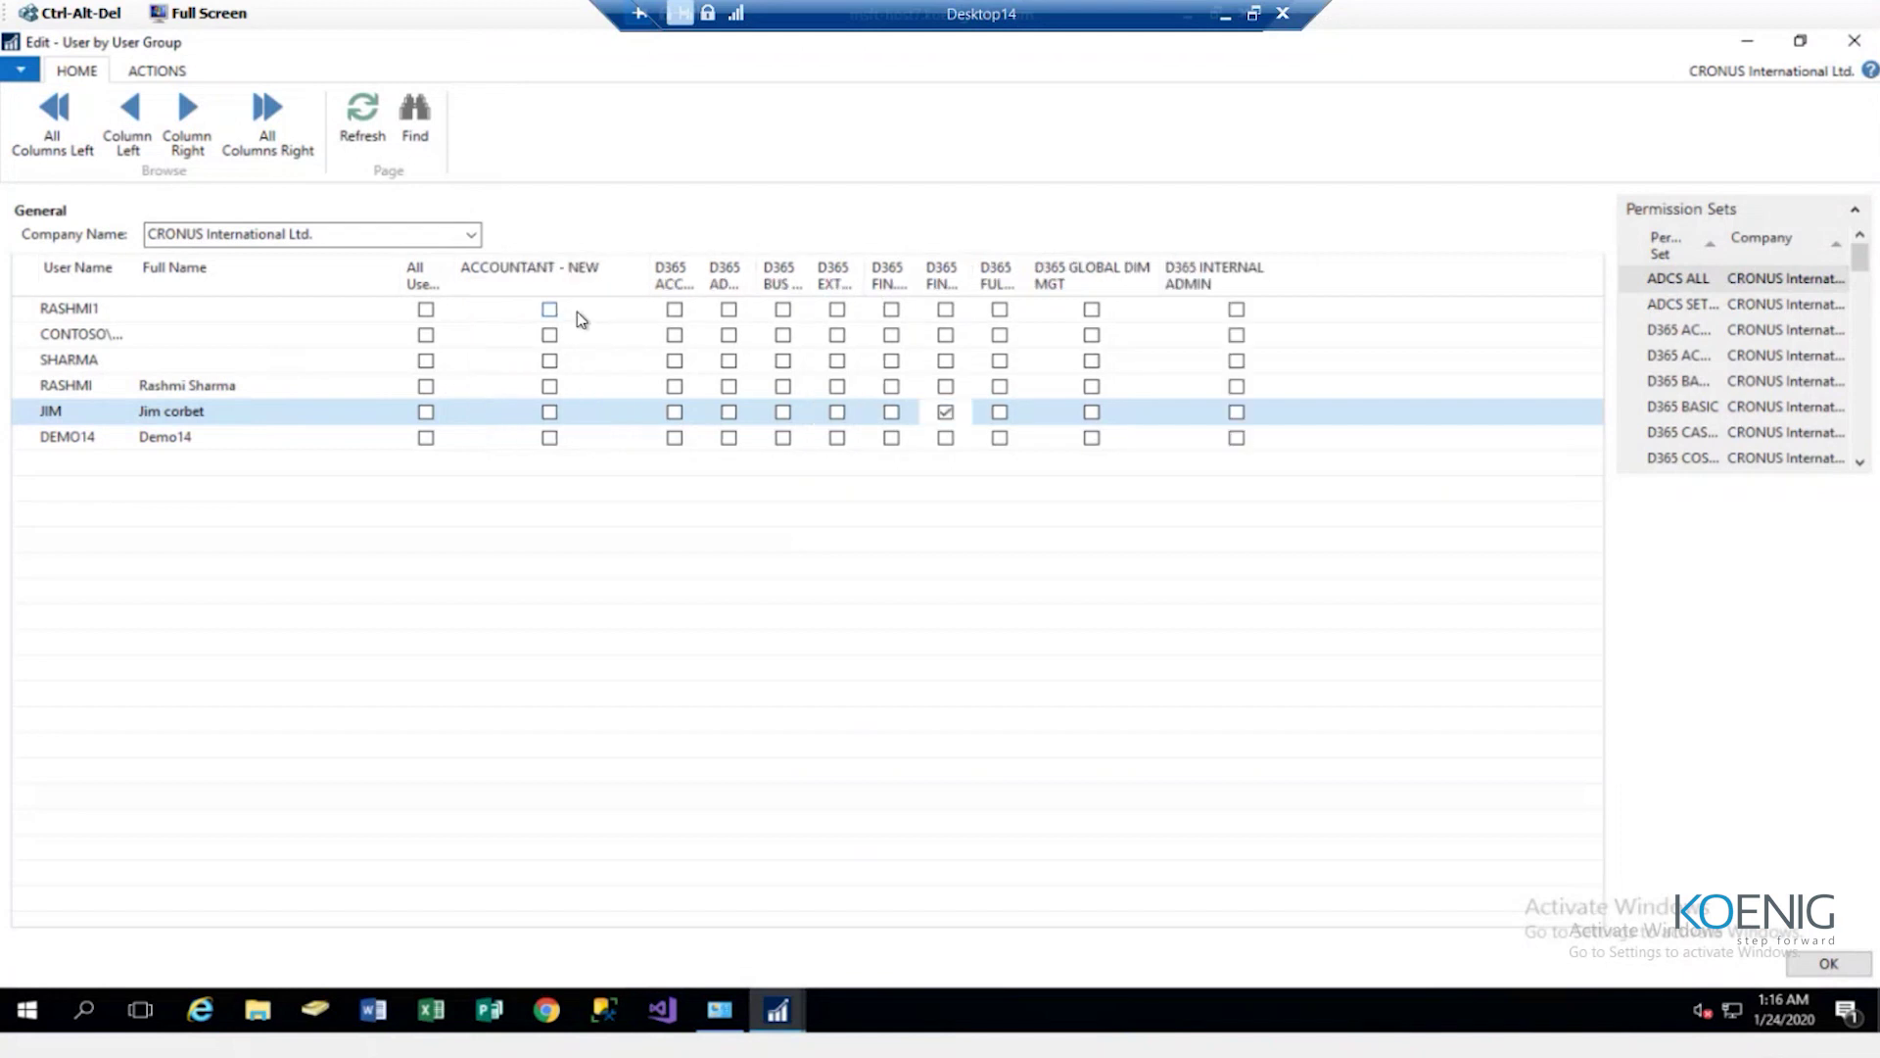
click(549, 412)
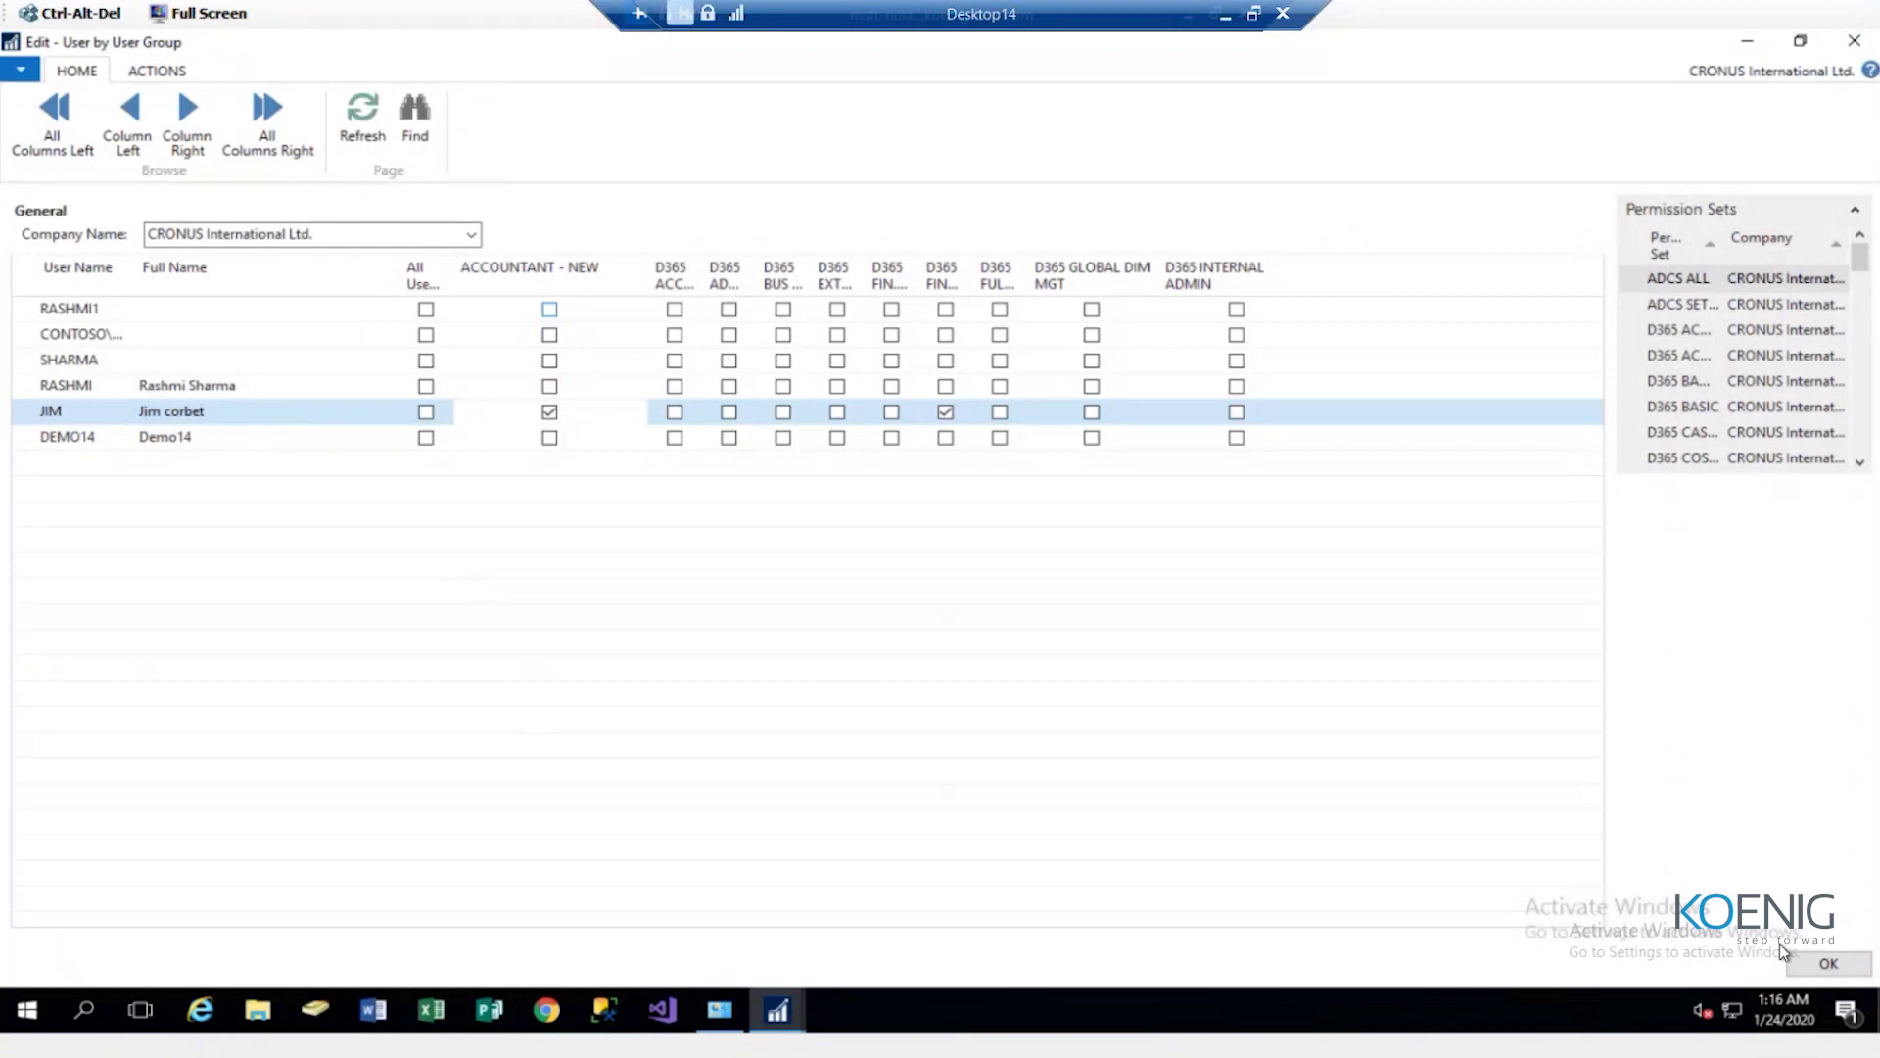
click(1828, 970)
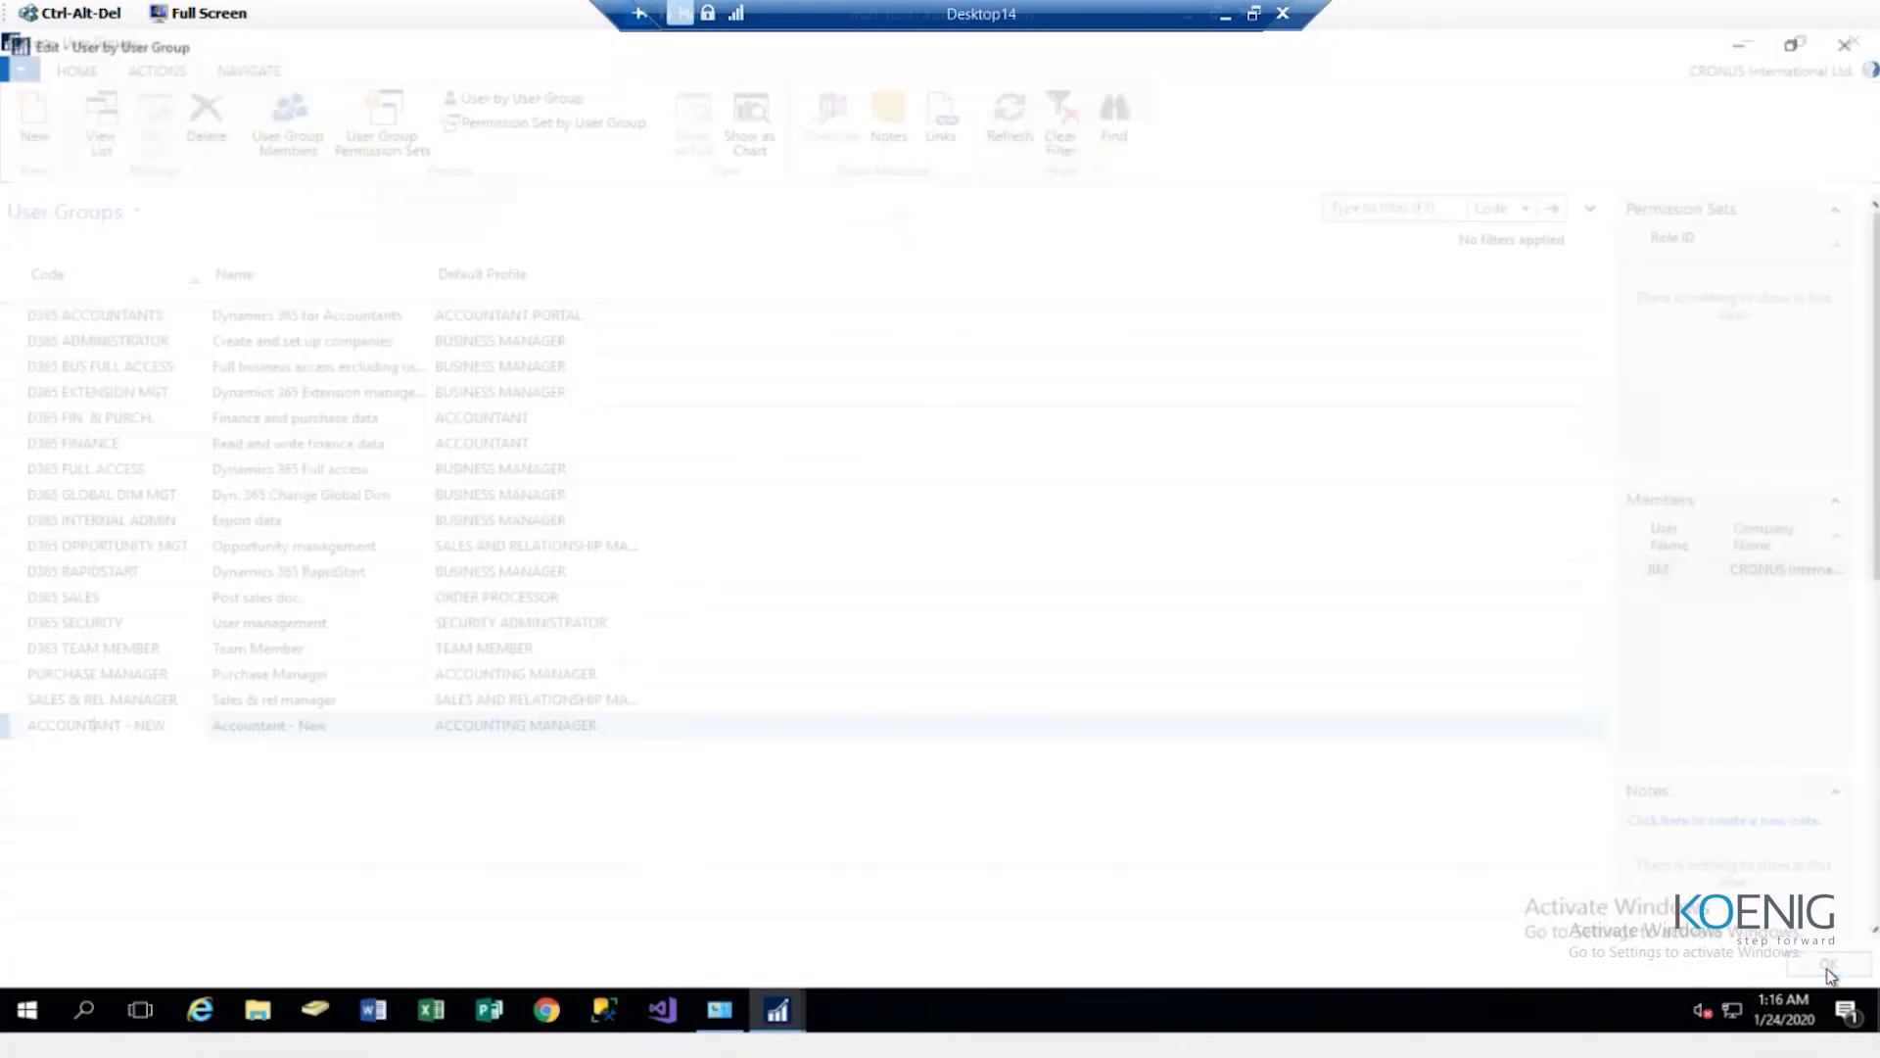
Give the ACCOUNTANT - NEW group the D365 COSTACC, VIEW permission set
click(464, 727)
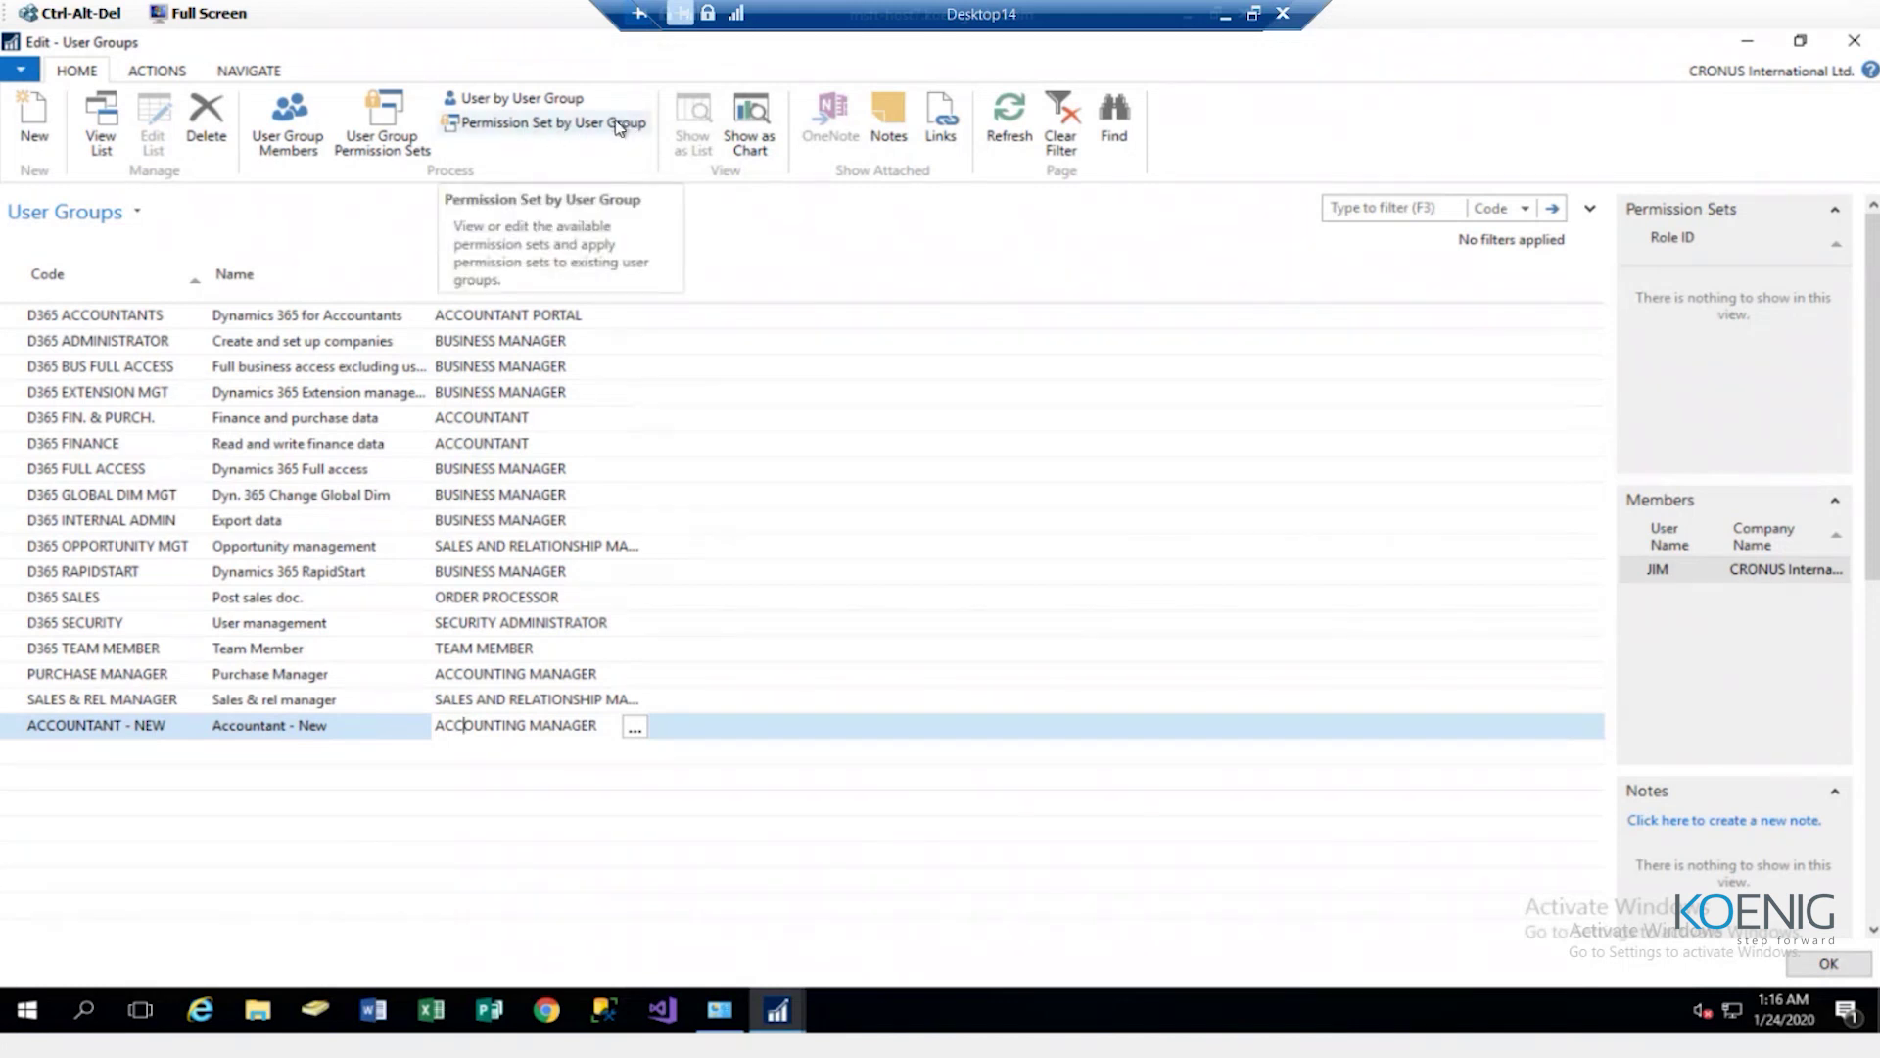
click(615, 125)
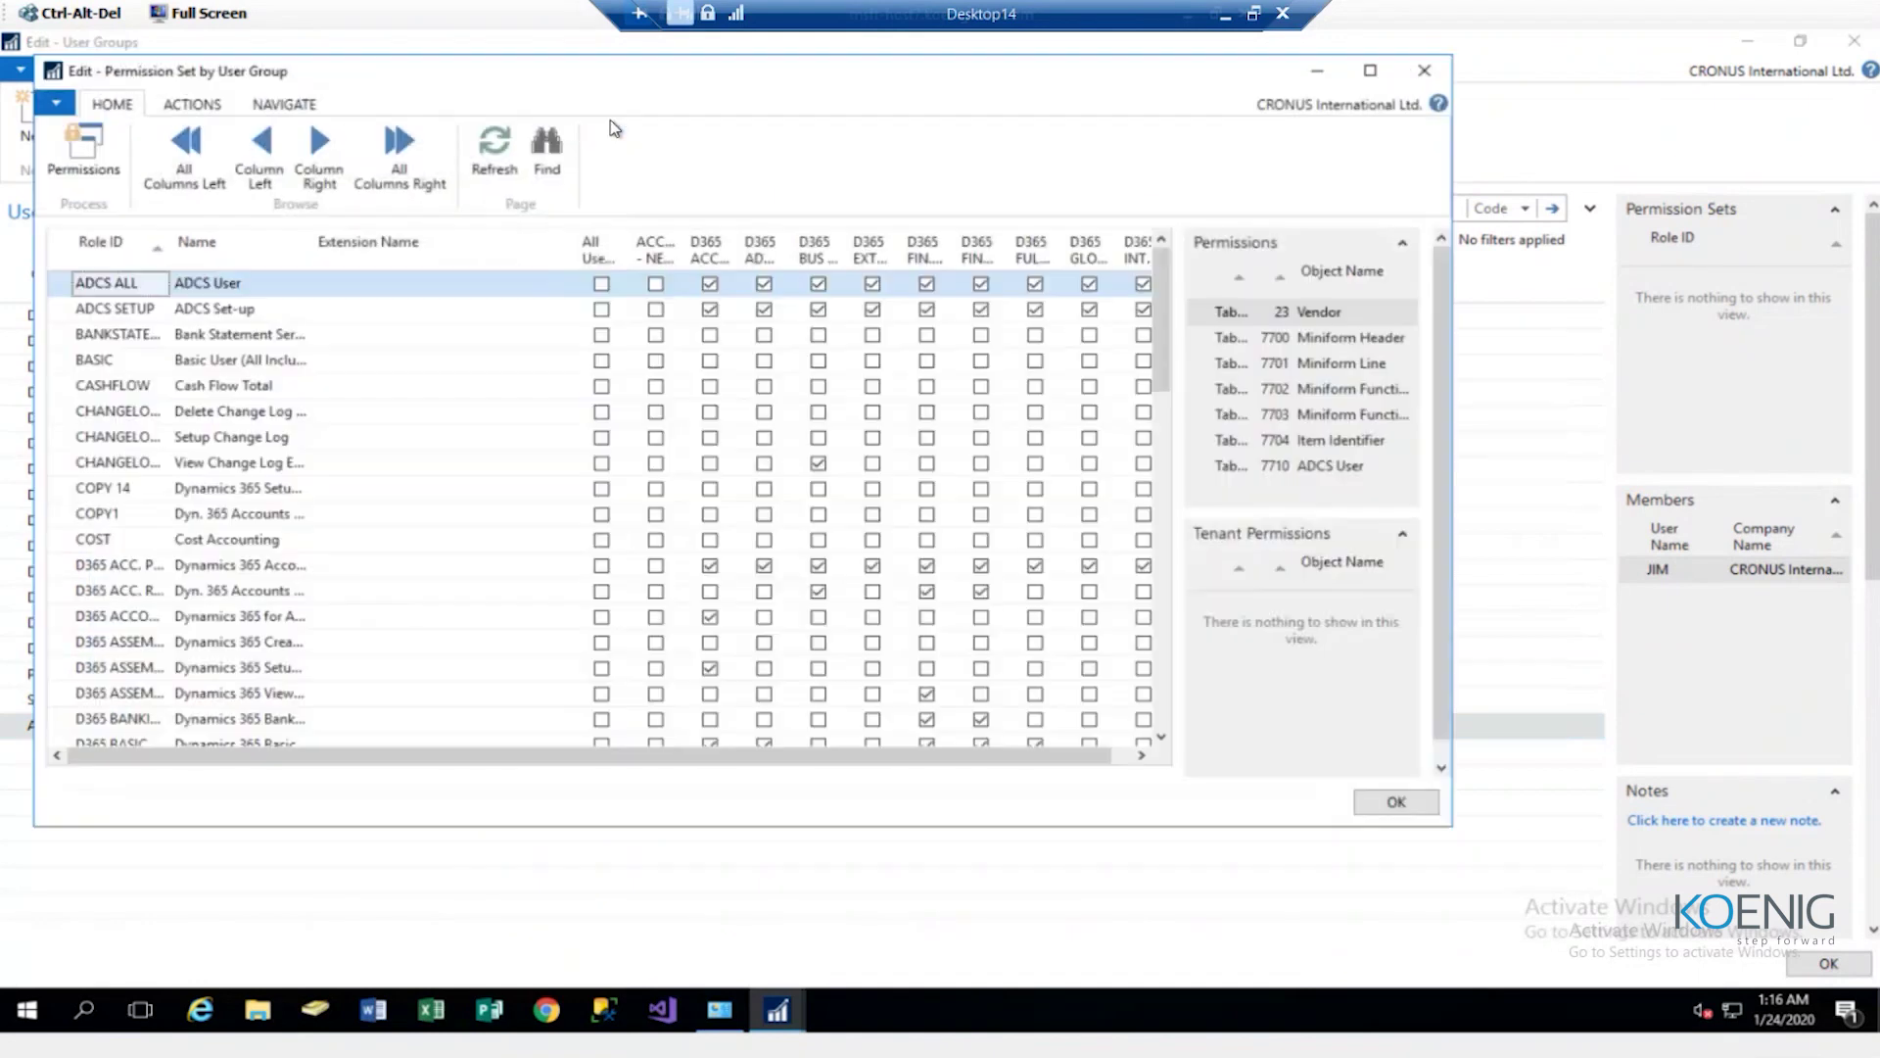
click(1370, 71)
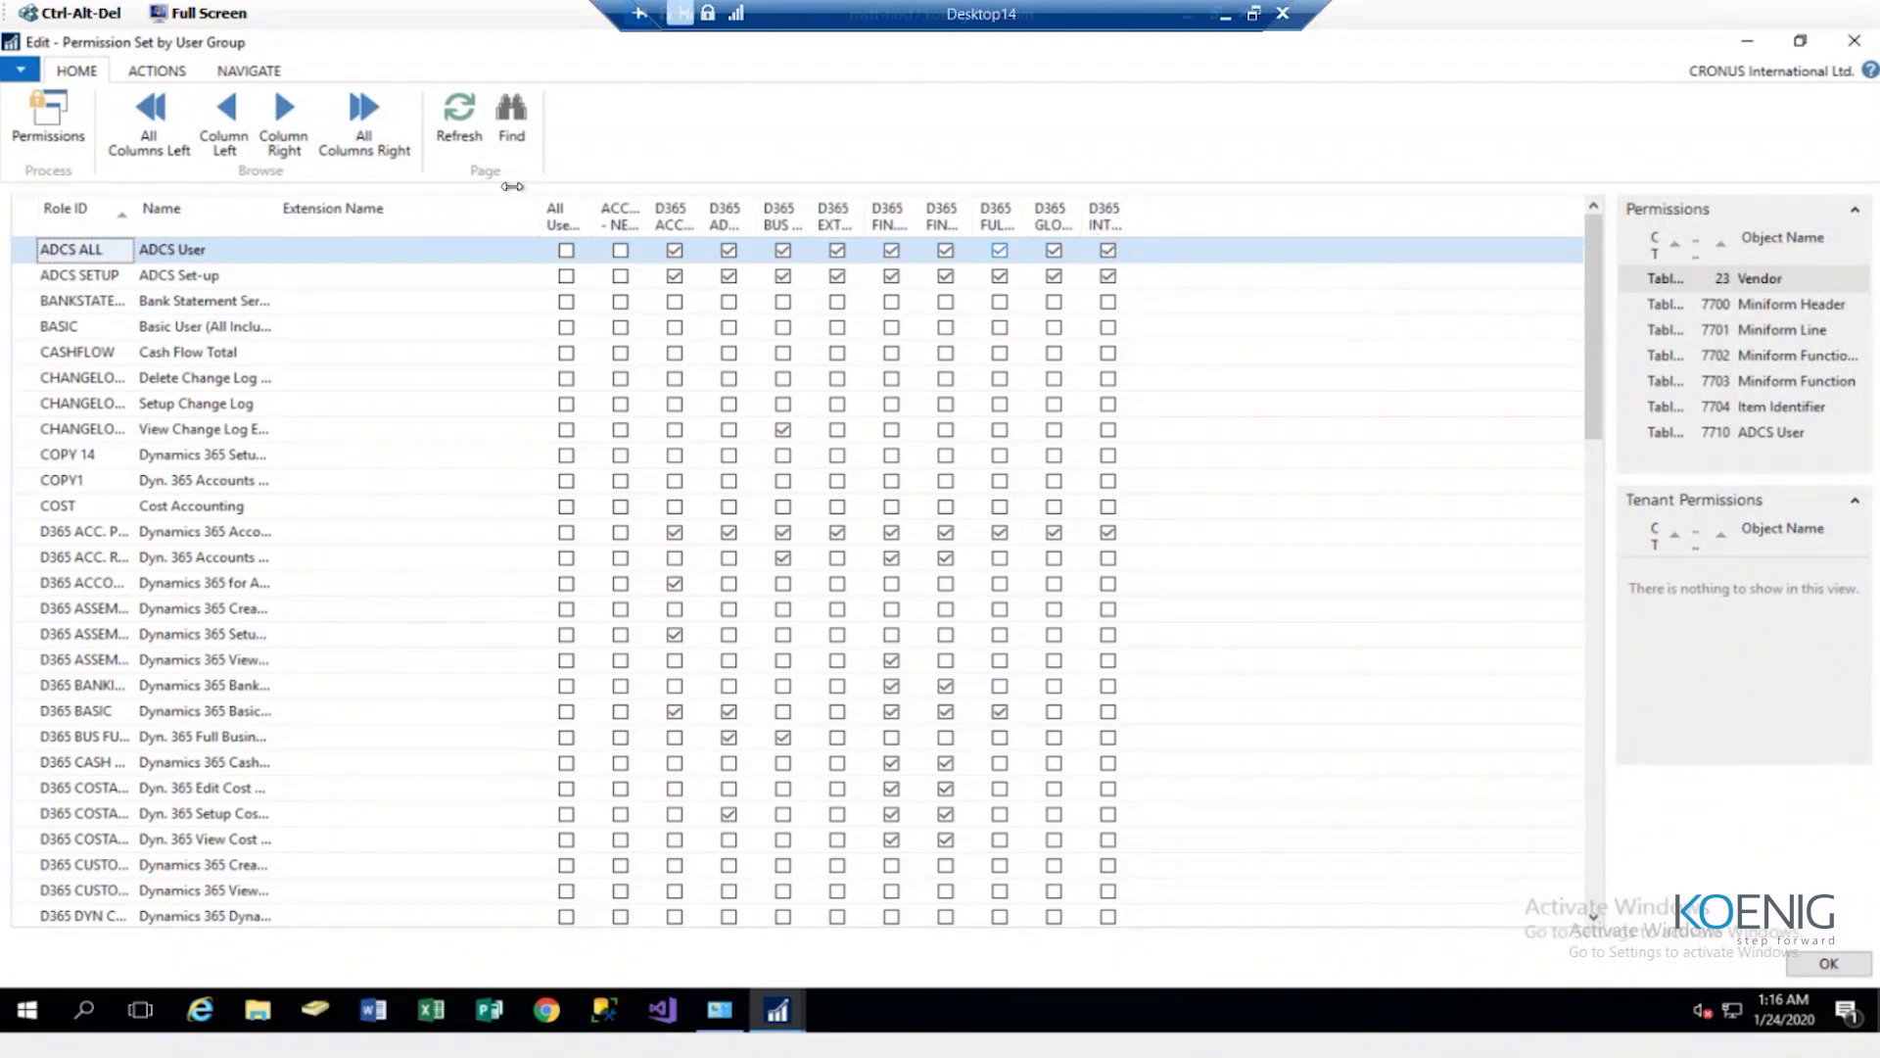
click(391, 148)
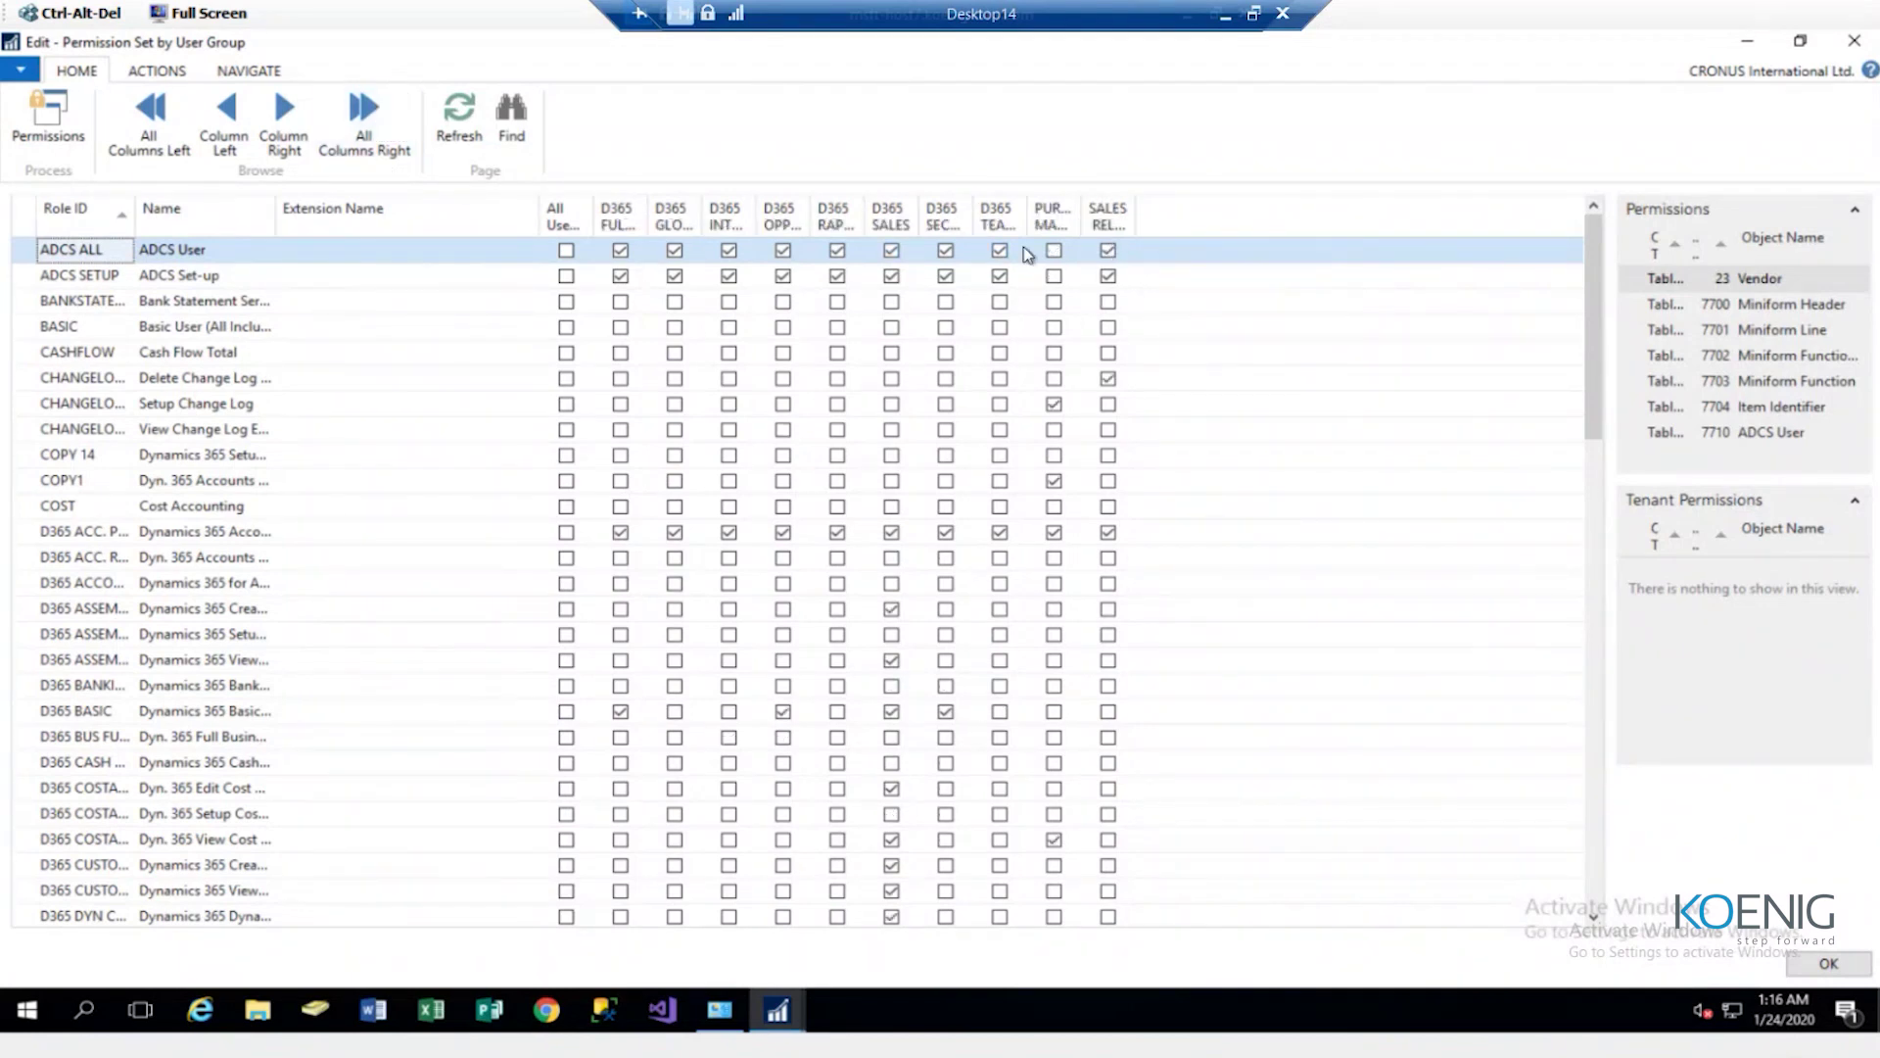
click(123, 110)
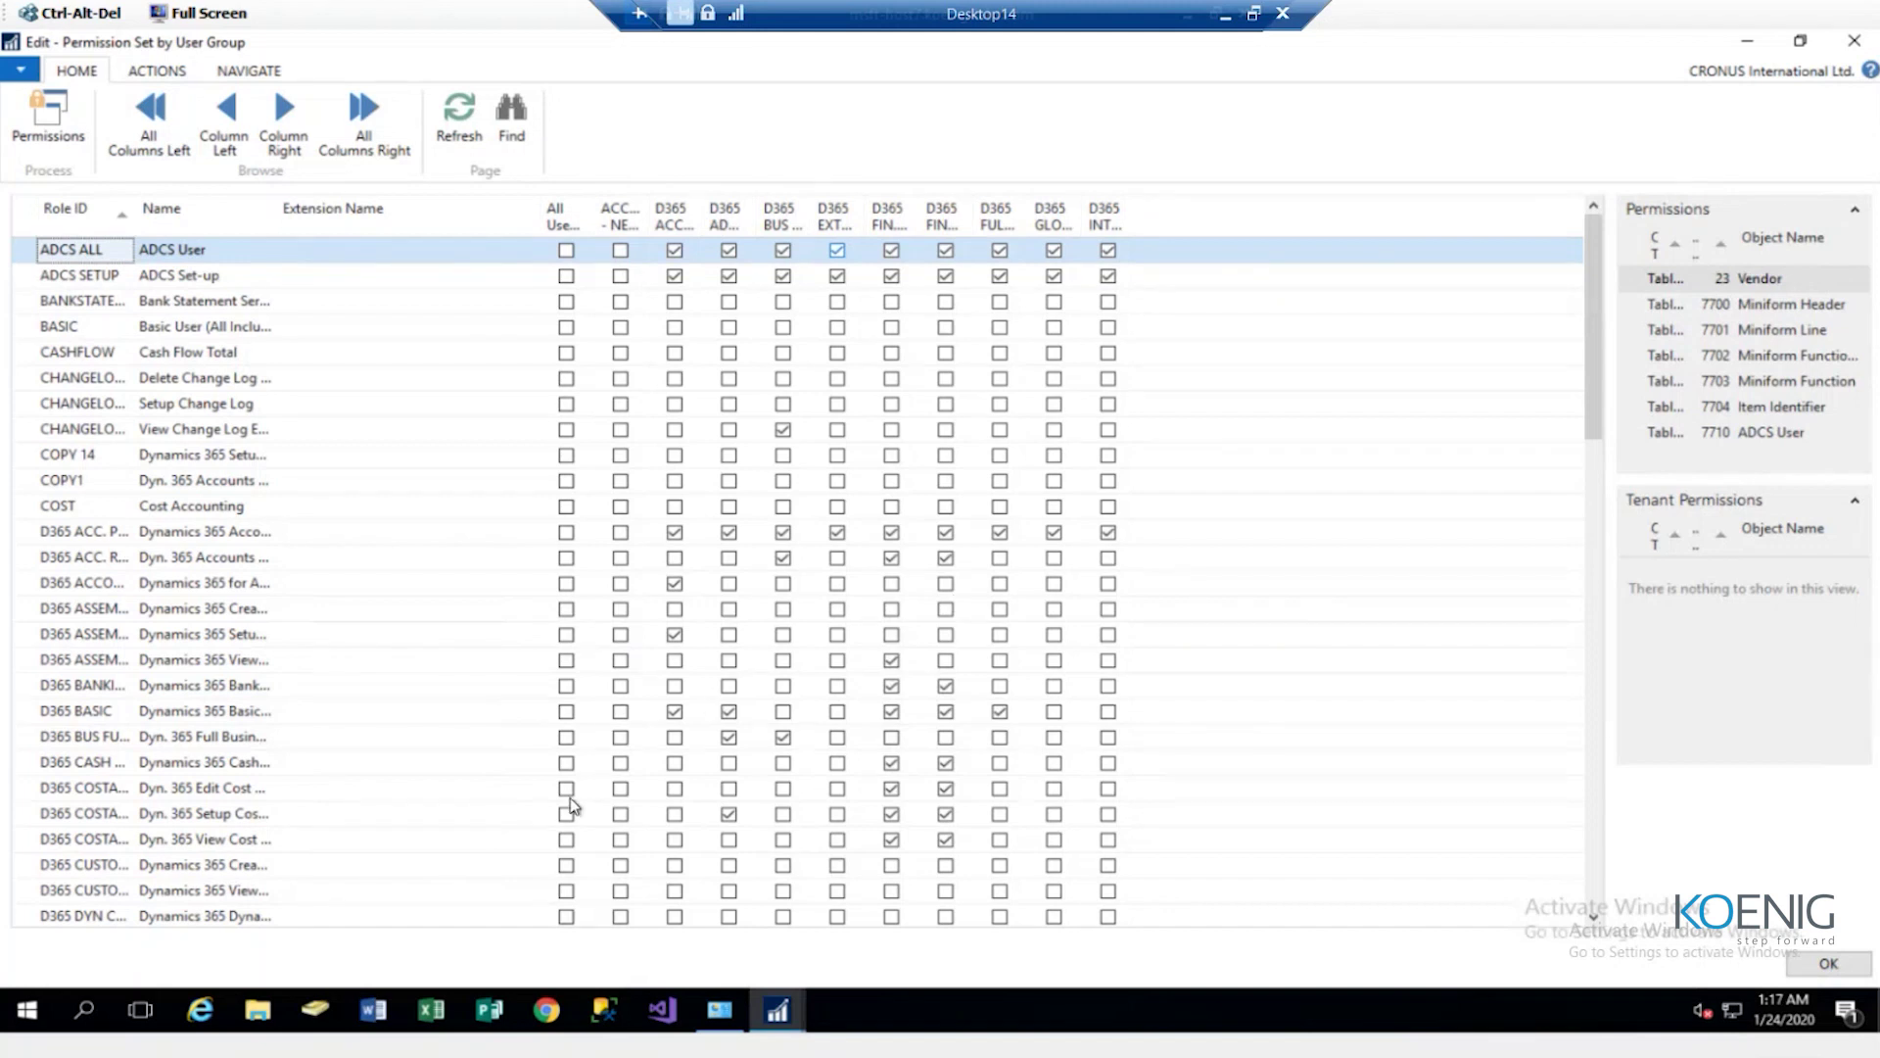
click(623, 842)
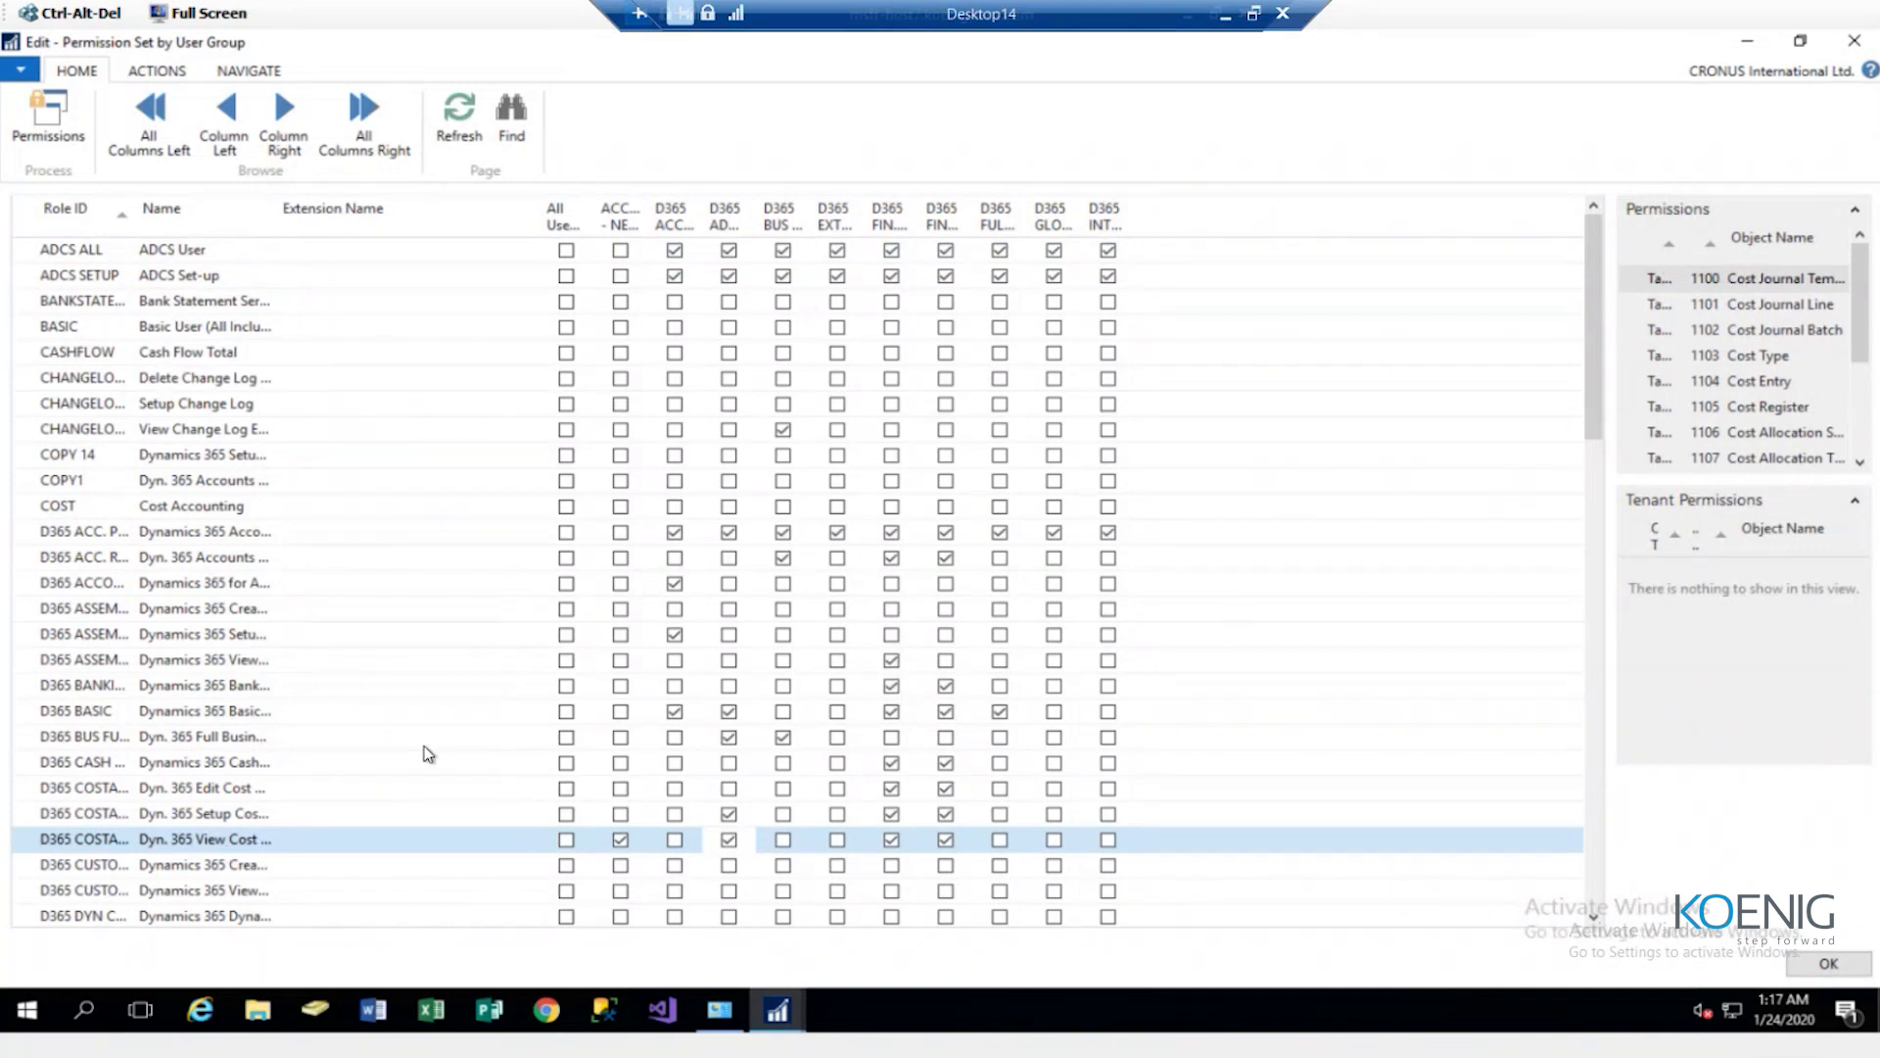
Add the create-customers set to D365 FULL ACCESS and D365 CUSTOMER, VIEW to all user groups
scroll(673, 716, down, 4)
scroll(777, 719, up, 4)
click(999, 865)
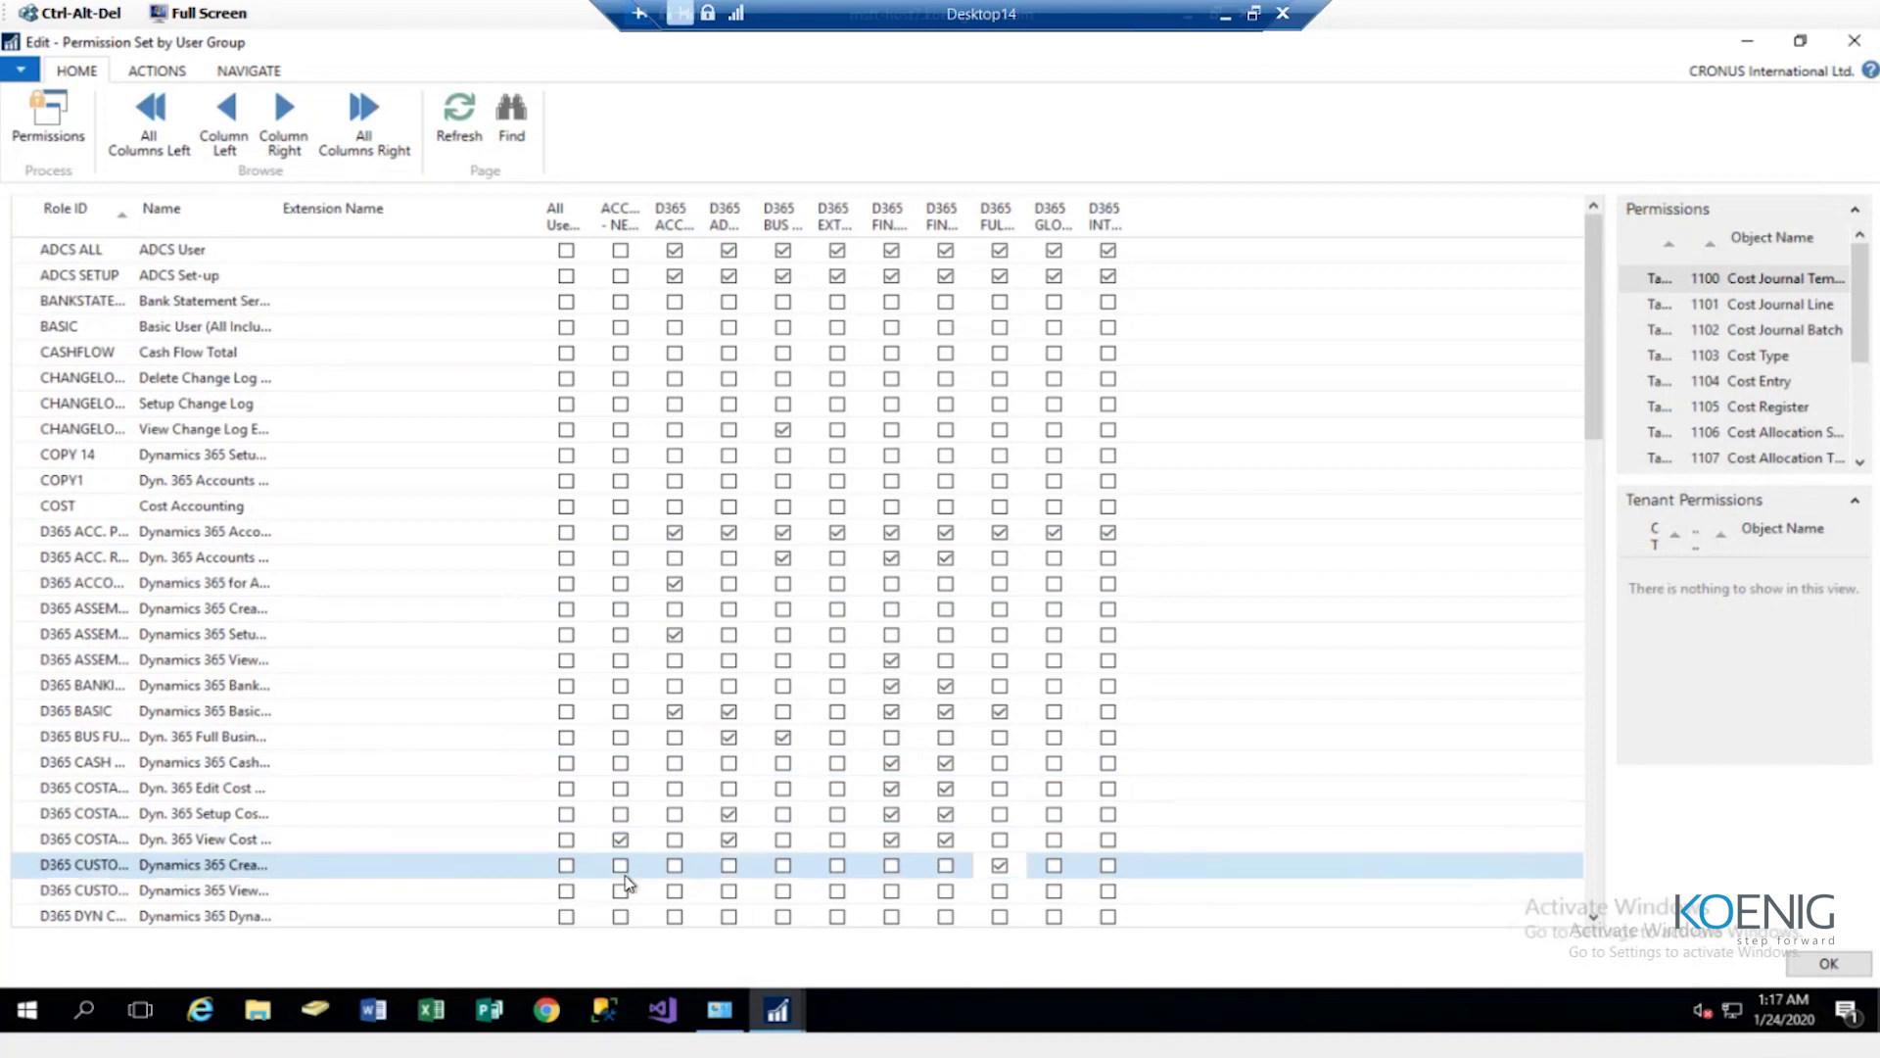
click(565, 891)
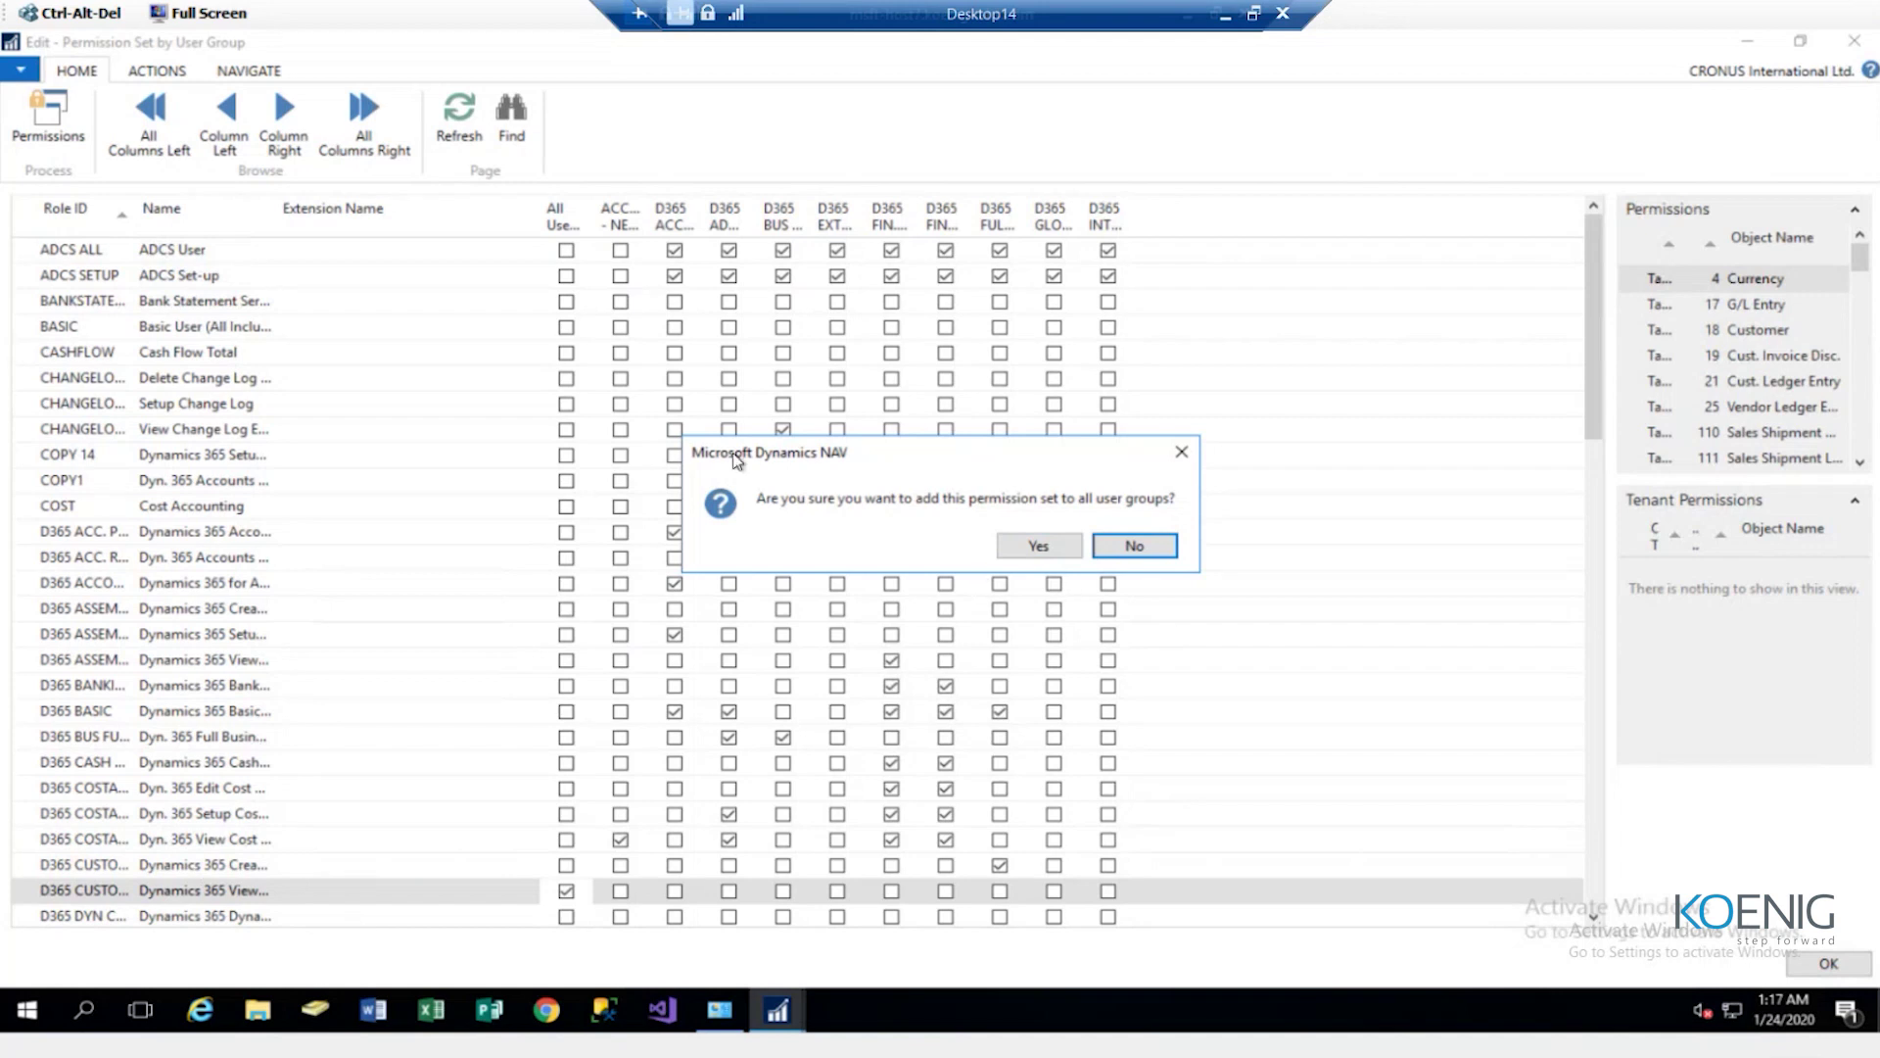
click(1044, 551)
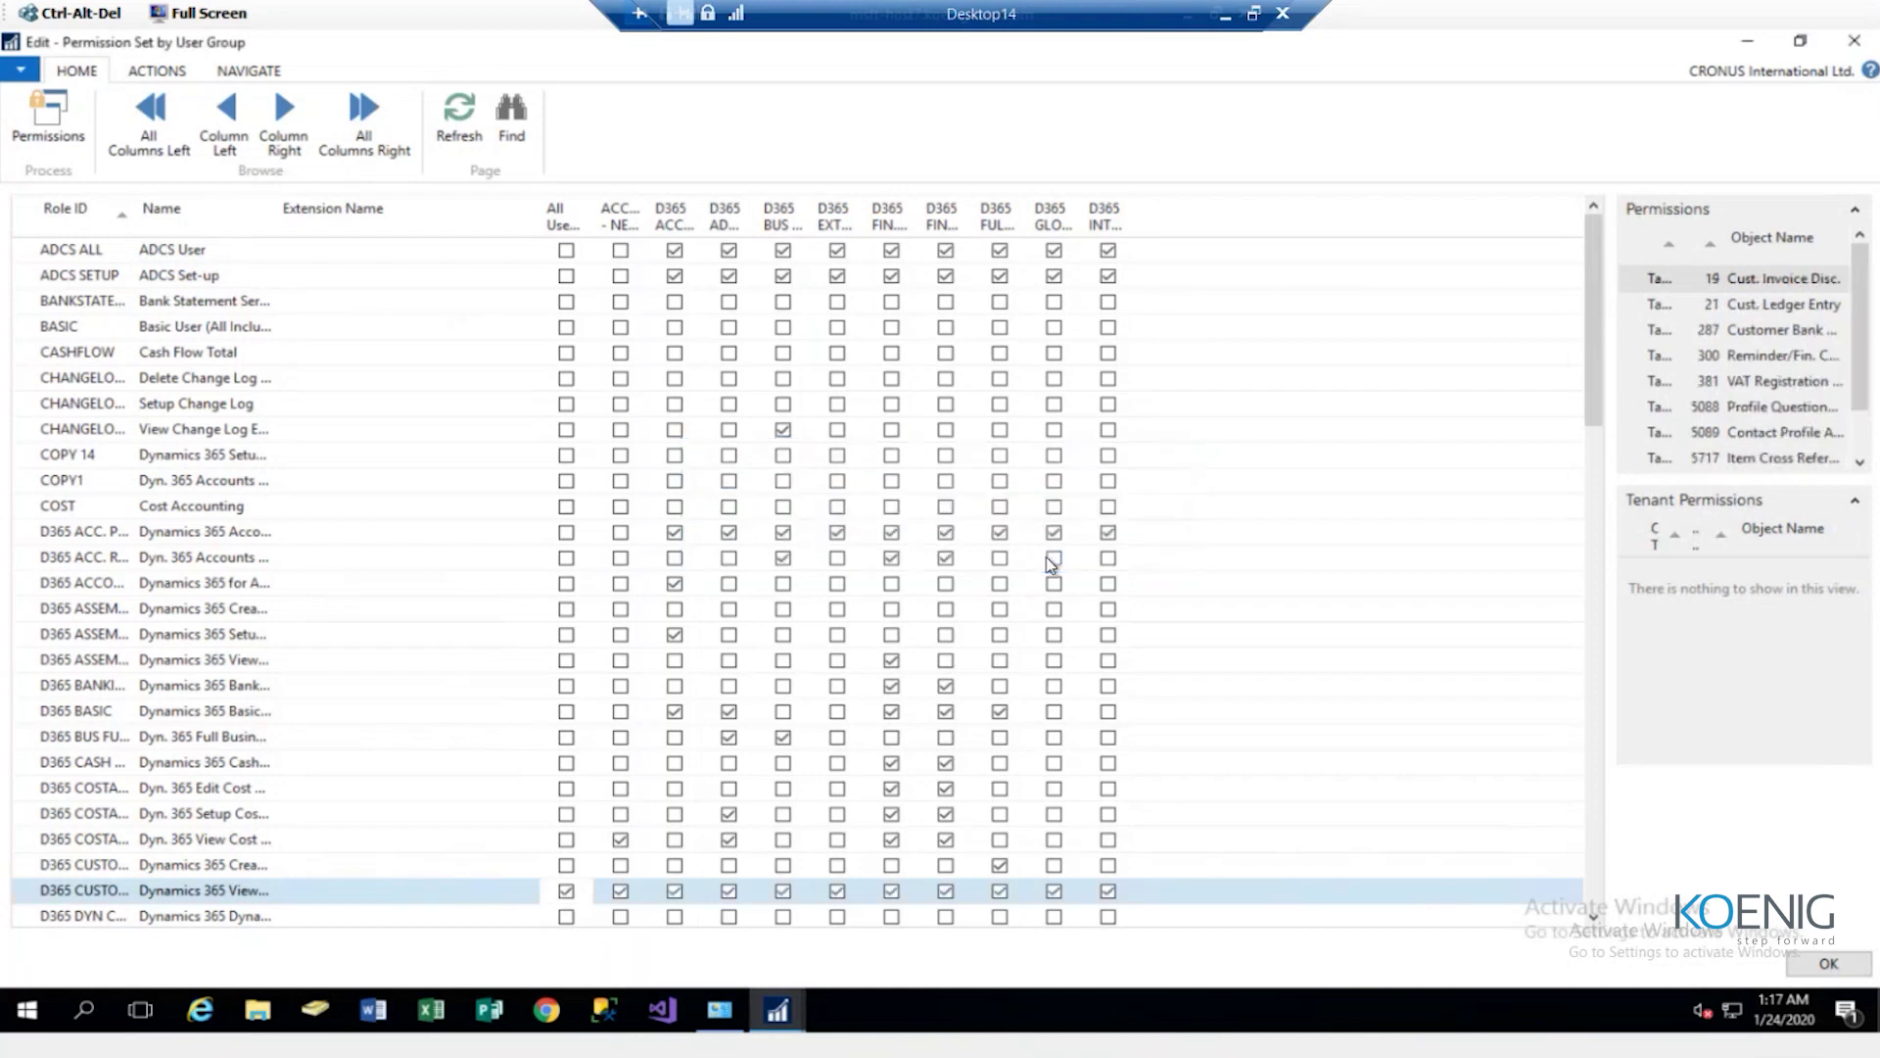
click(1814, 966)
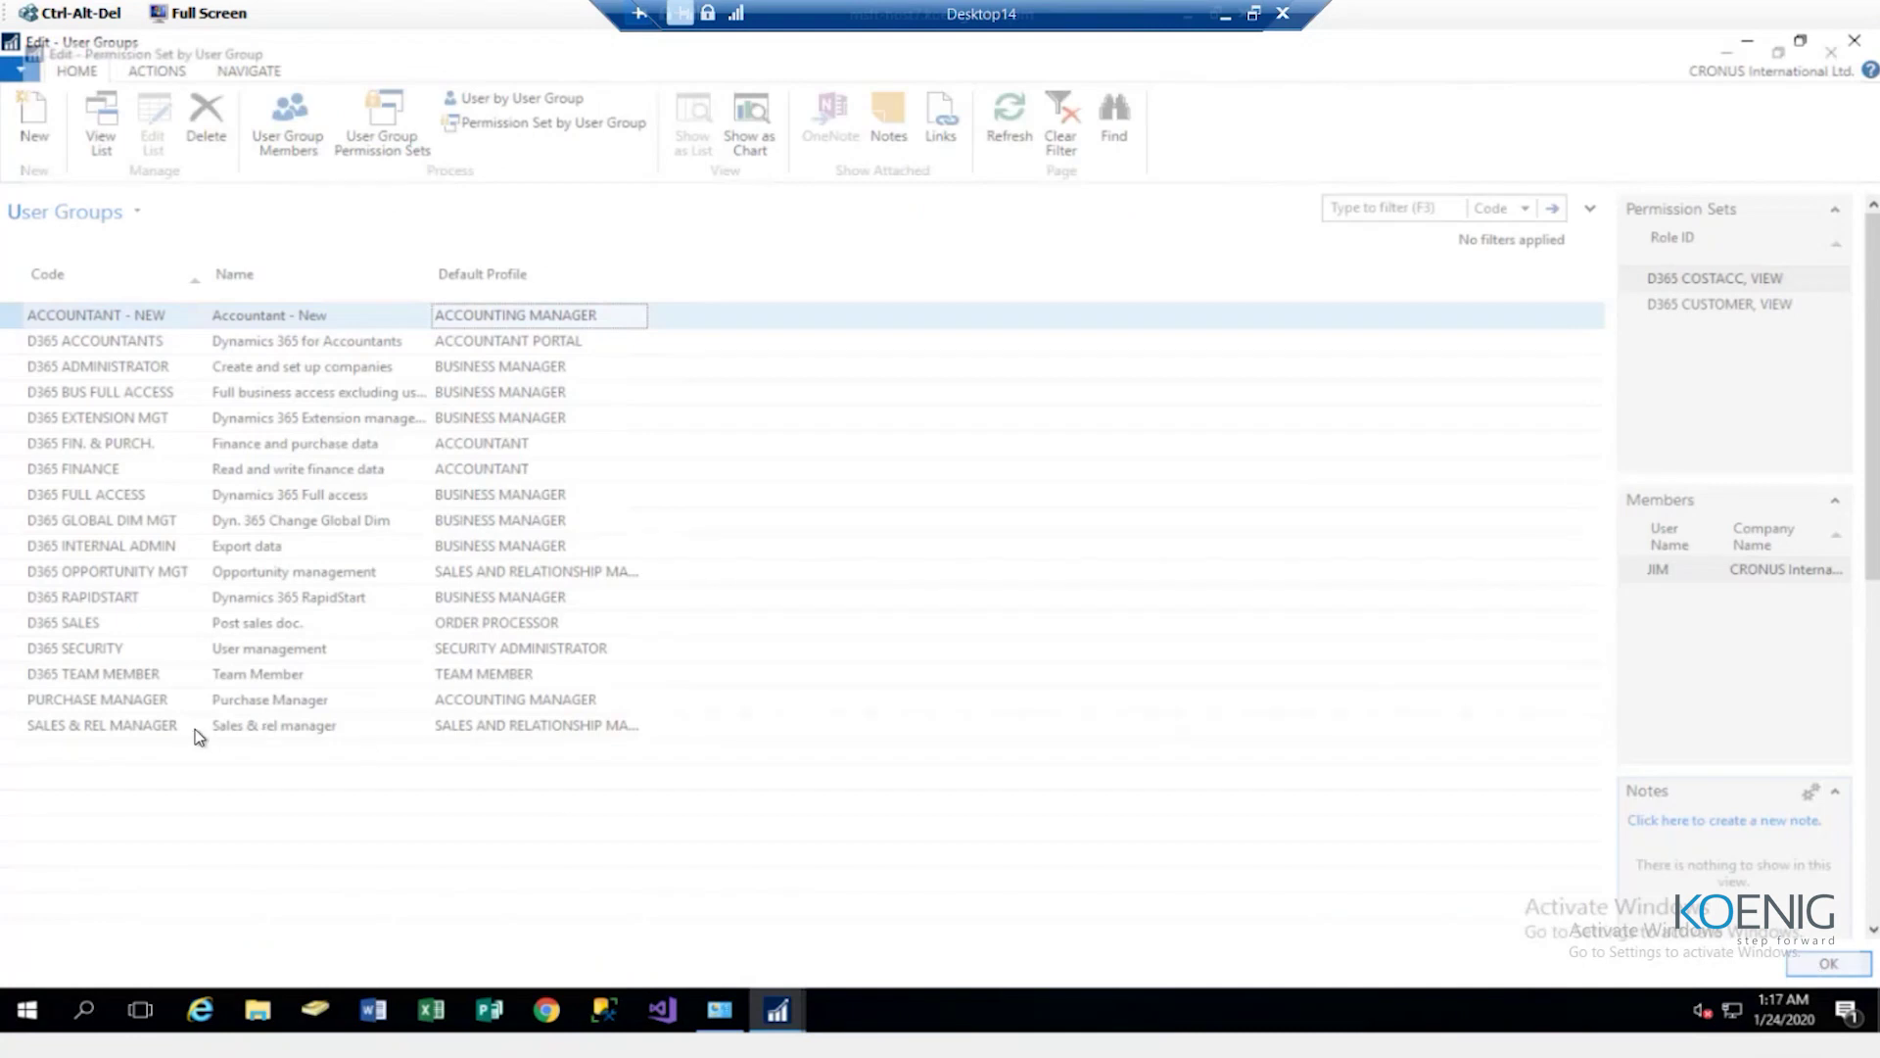
Check the SALES & REL MANAGER and ACCOUNTANT - NEW factboxes, then close User Groups
click(114, 725)
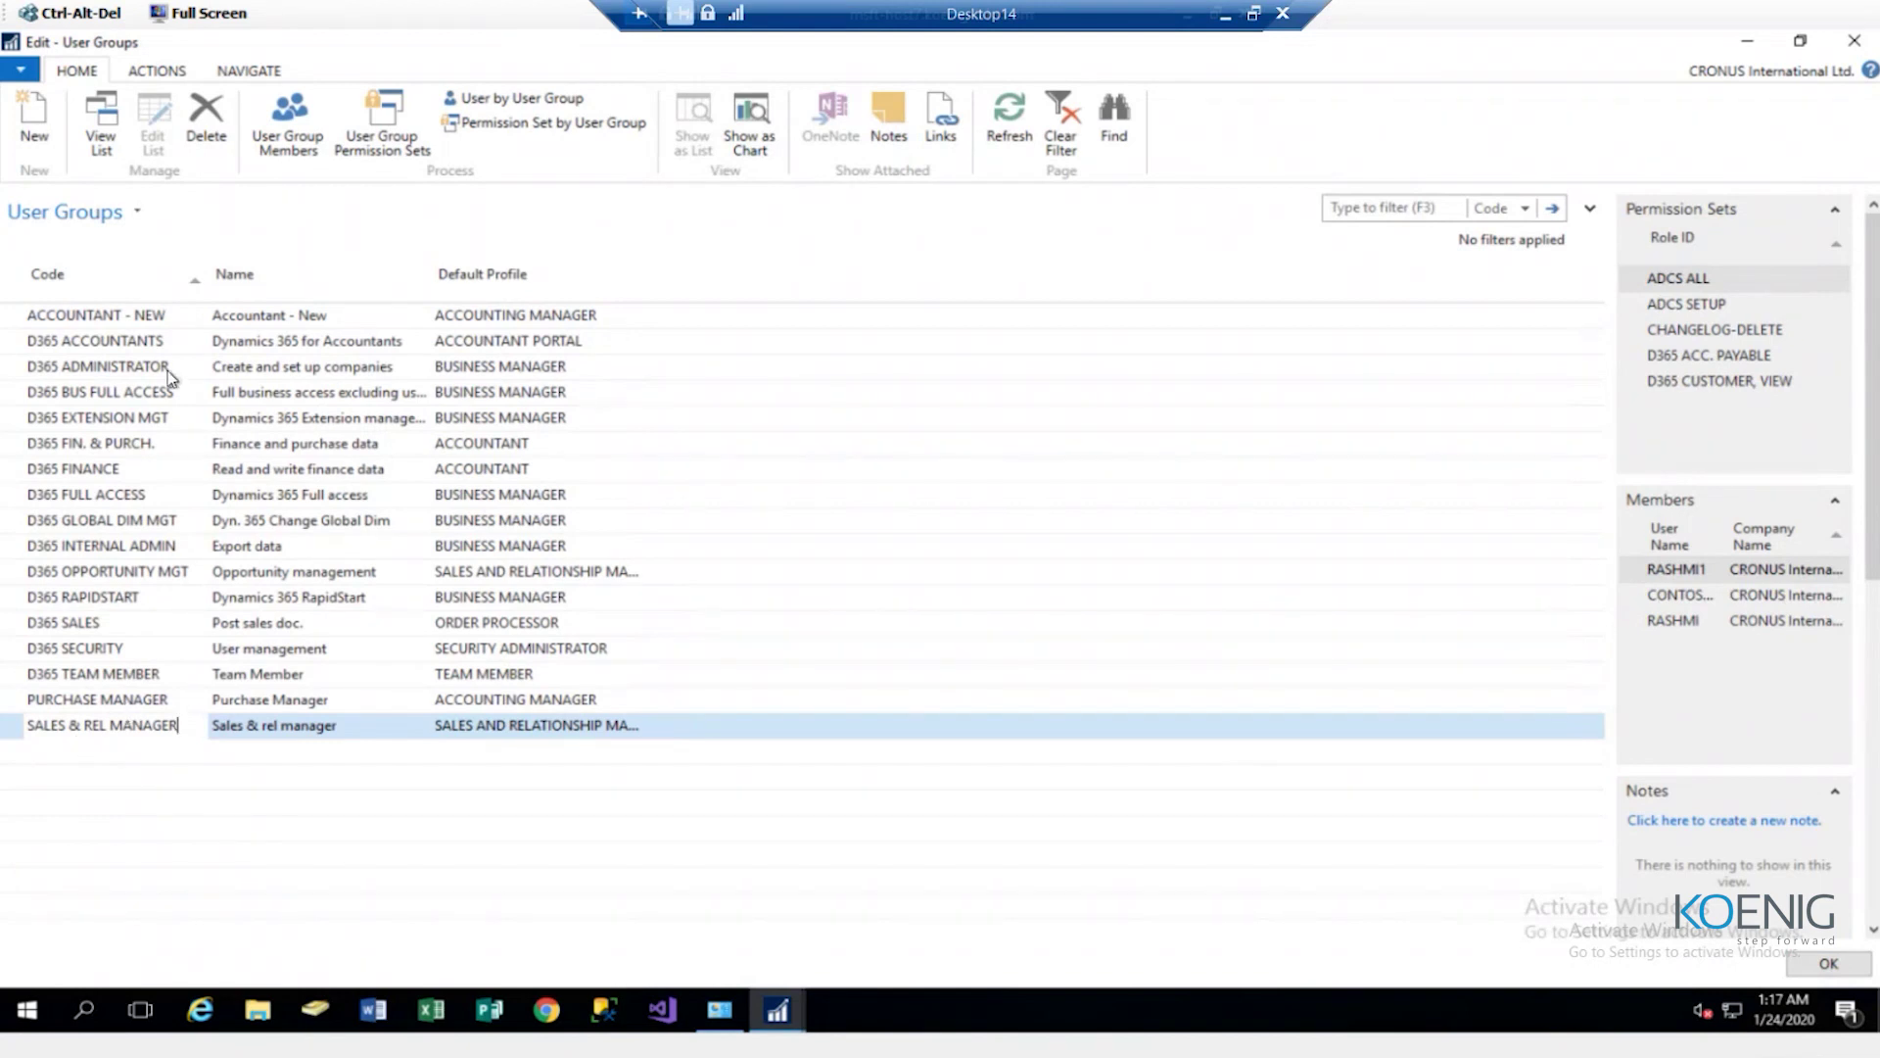
click(266, 314)
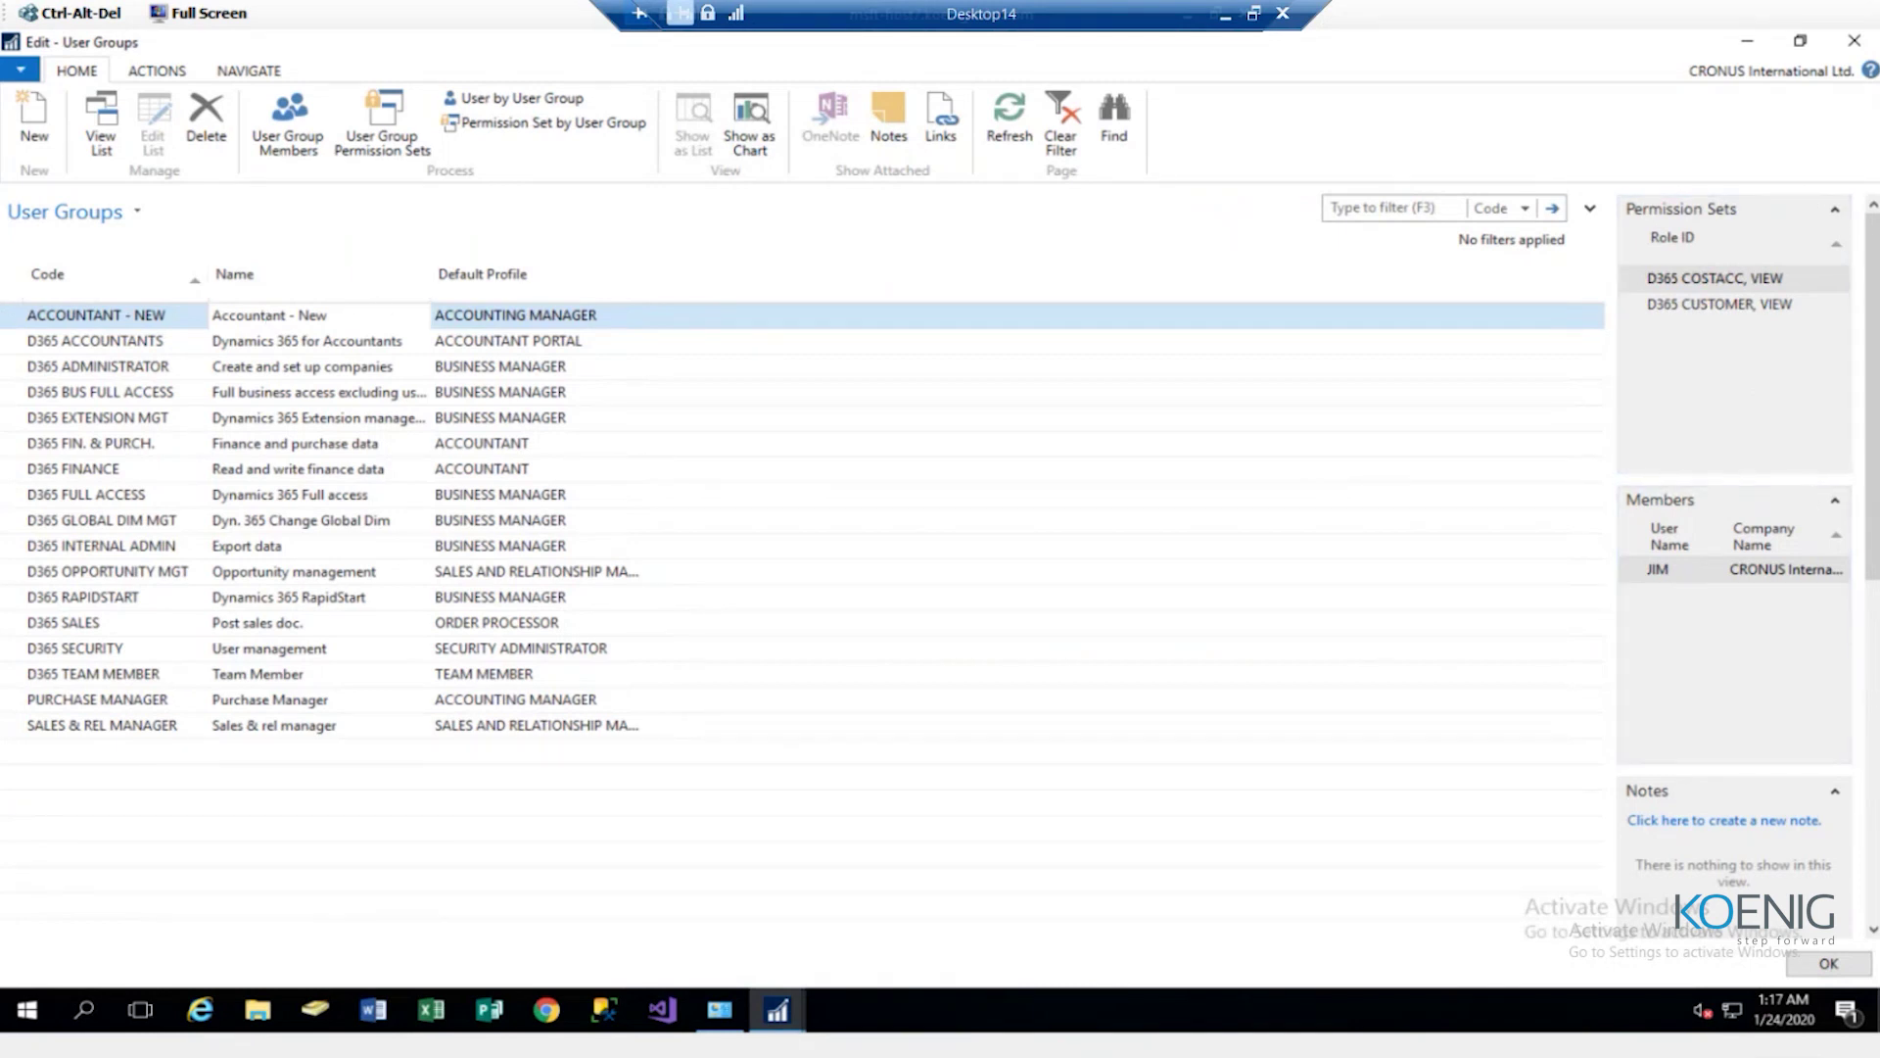
click(1816, 971)
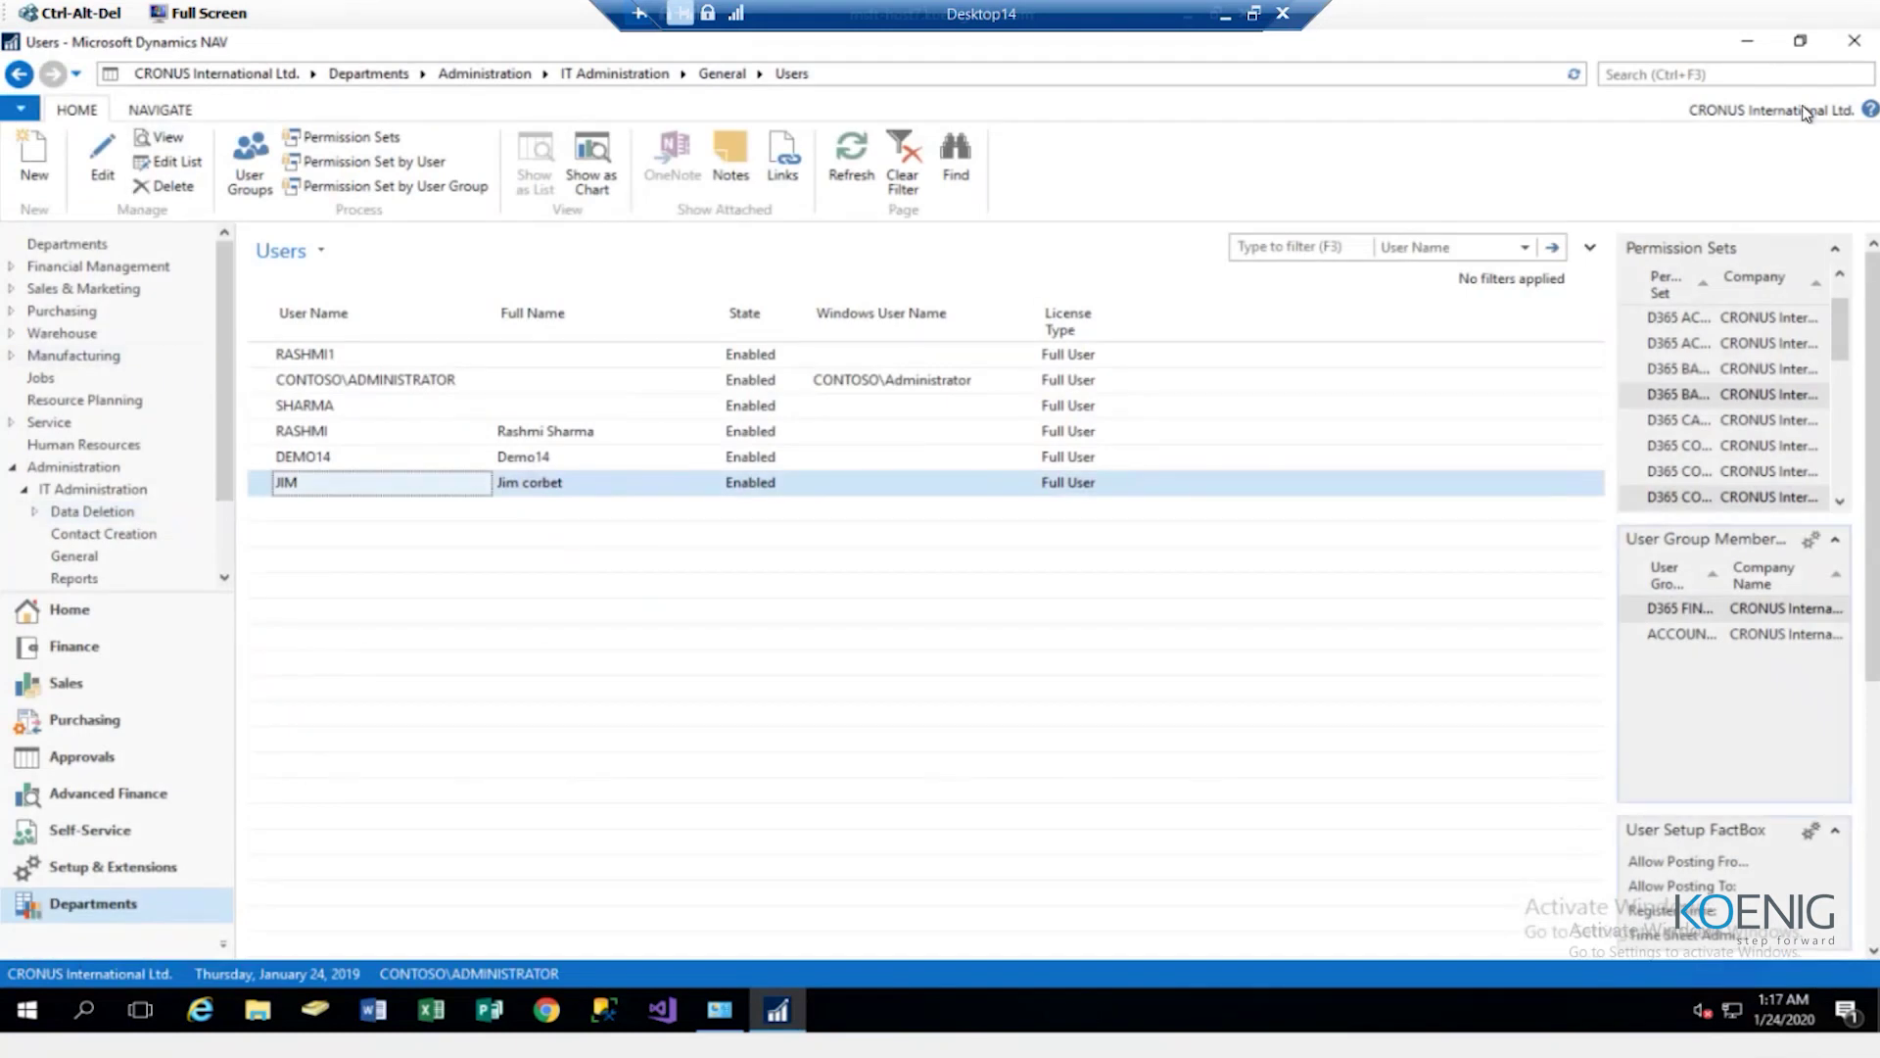
Search for 'permiss' and launch the Permission Sets page
click(253, 76)
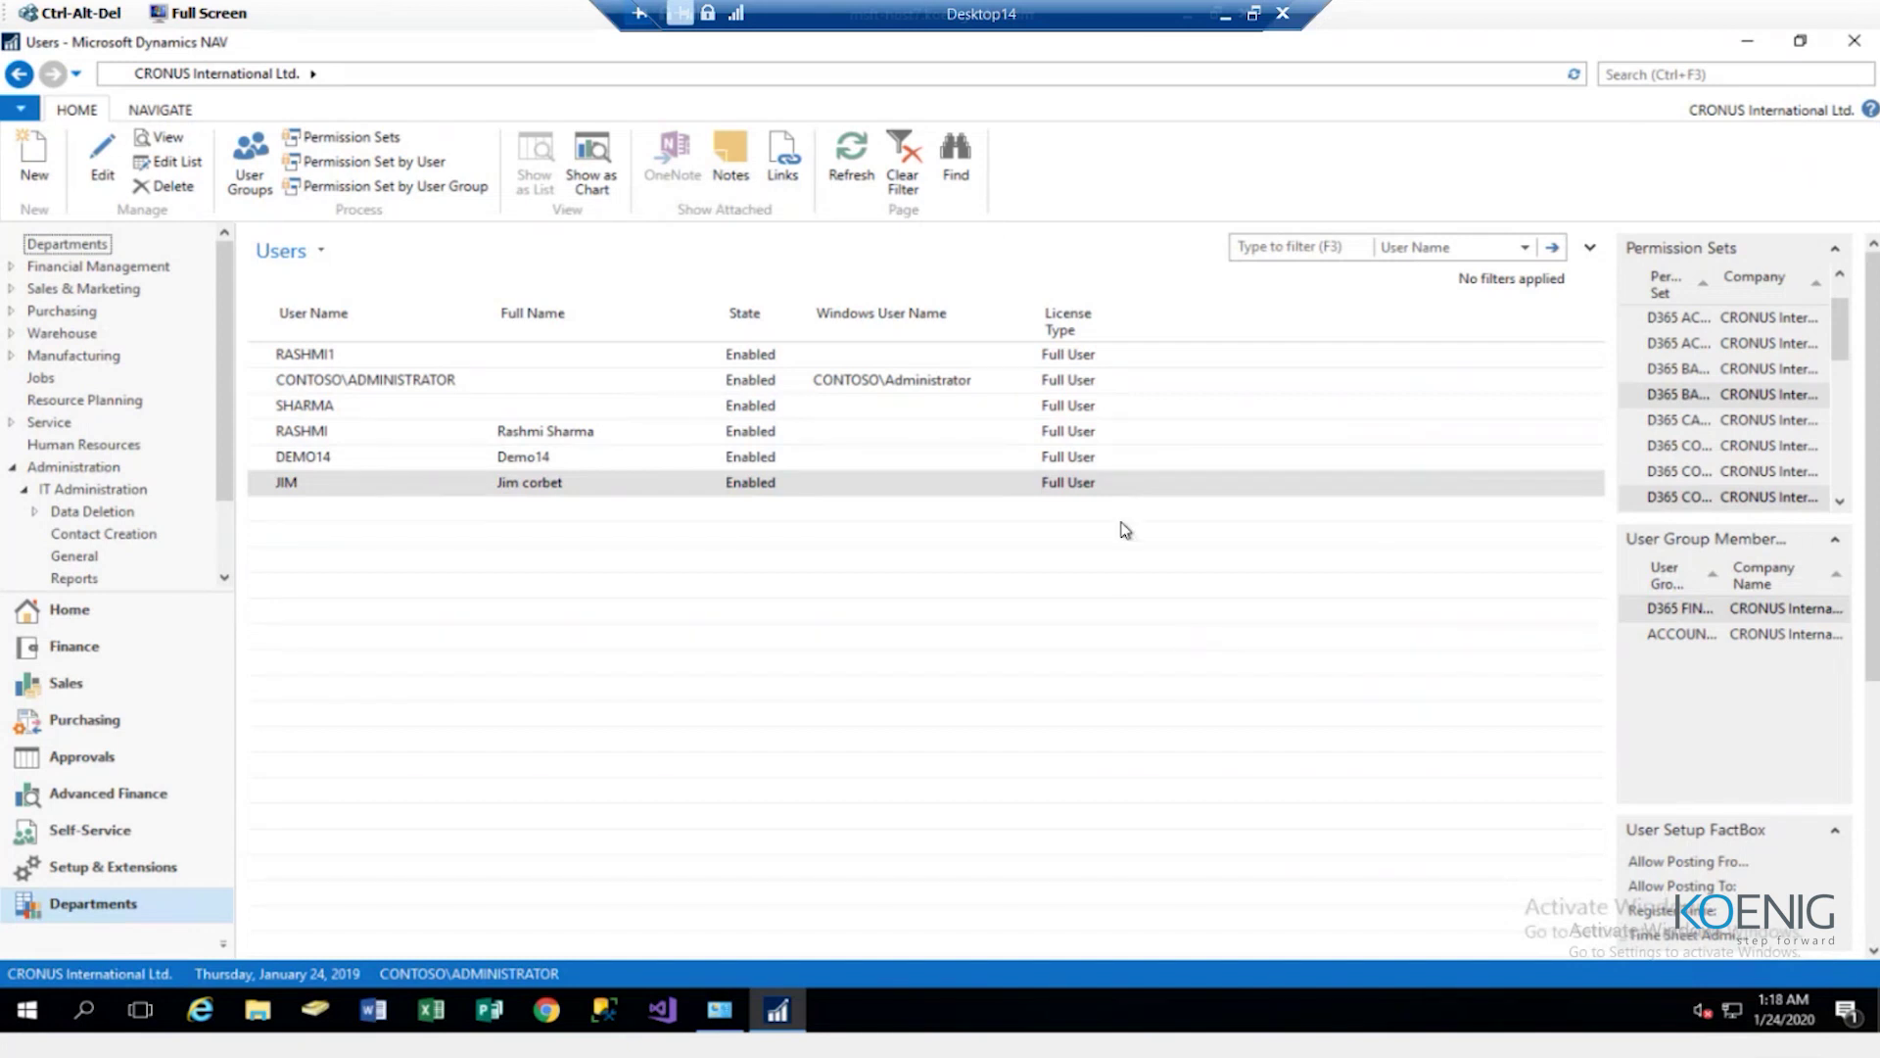
click(1662, 74)
text(permiss)
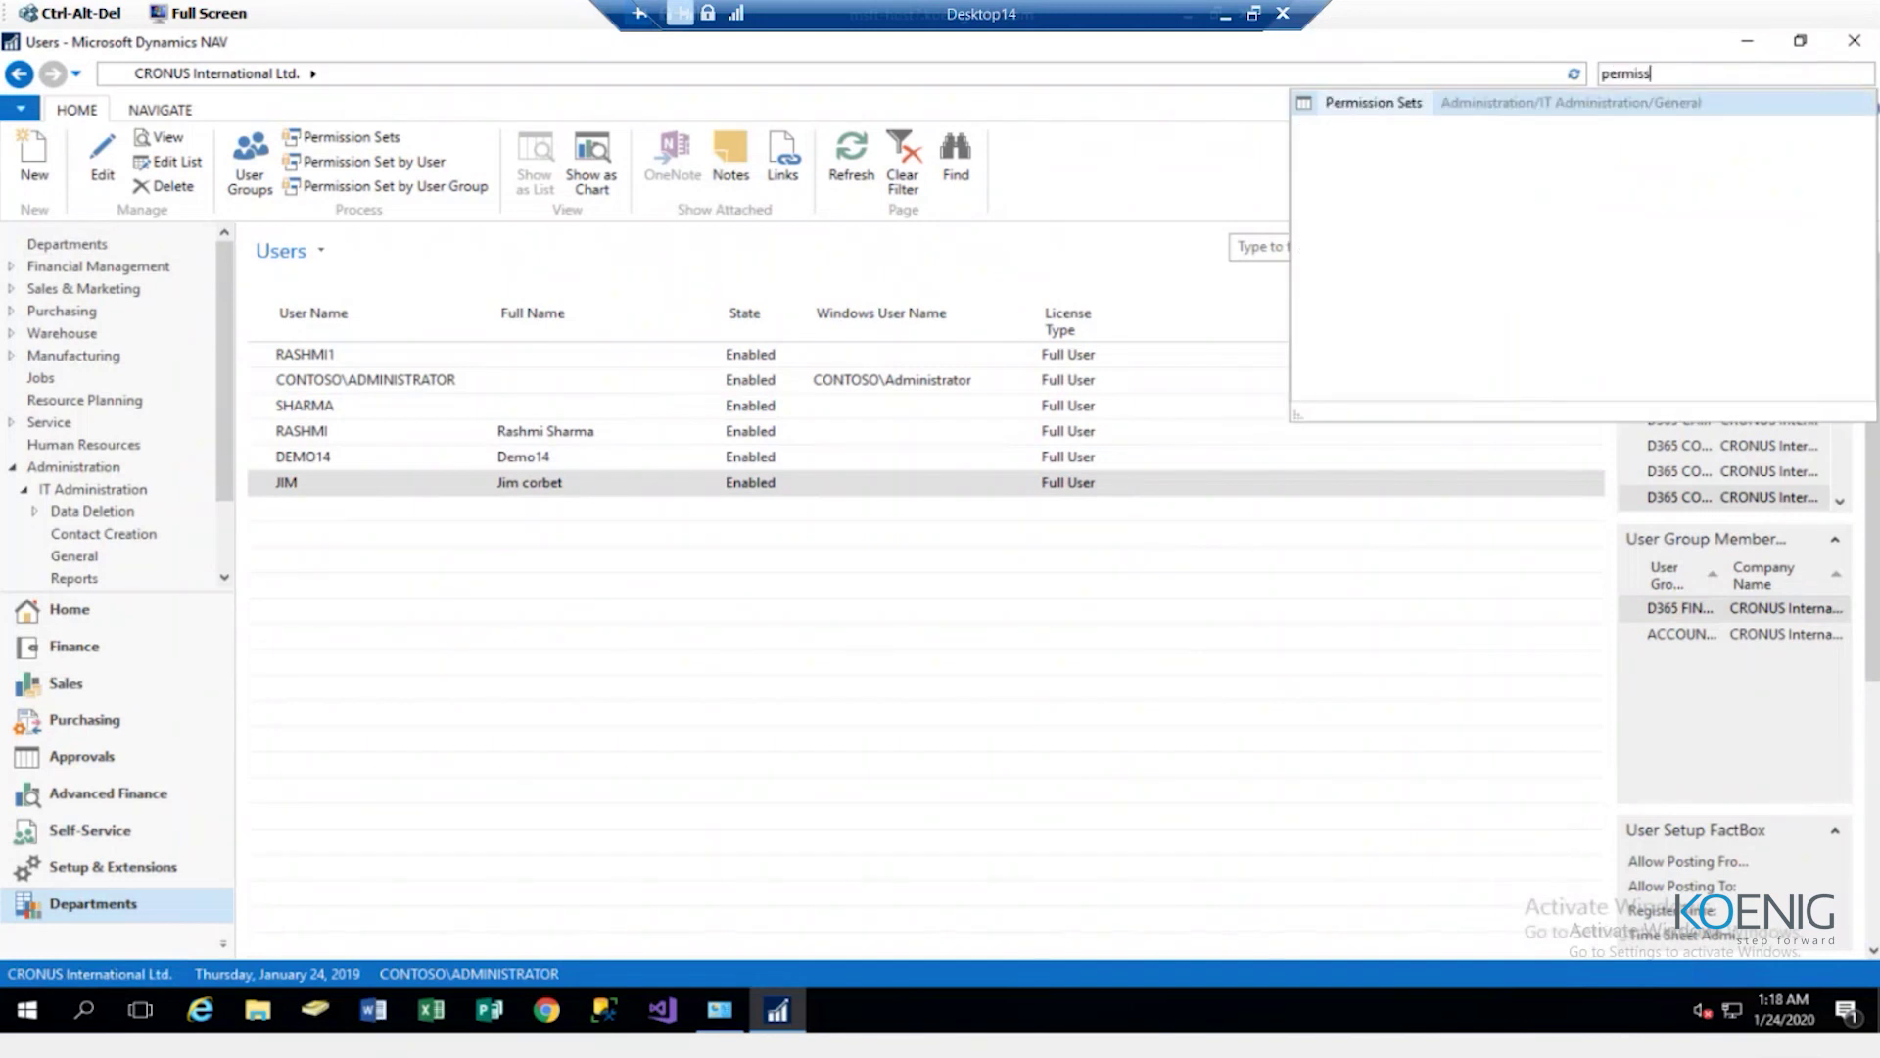
click(1379, 104)
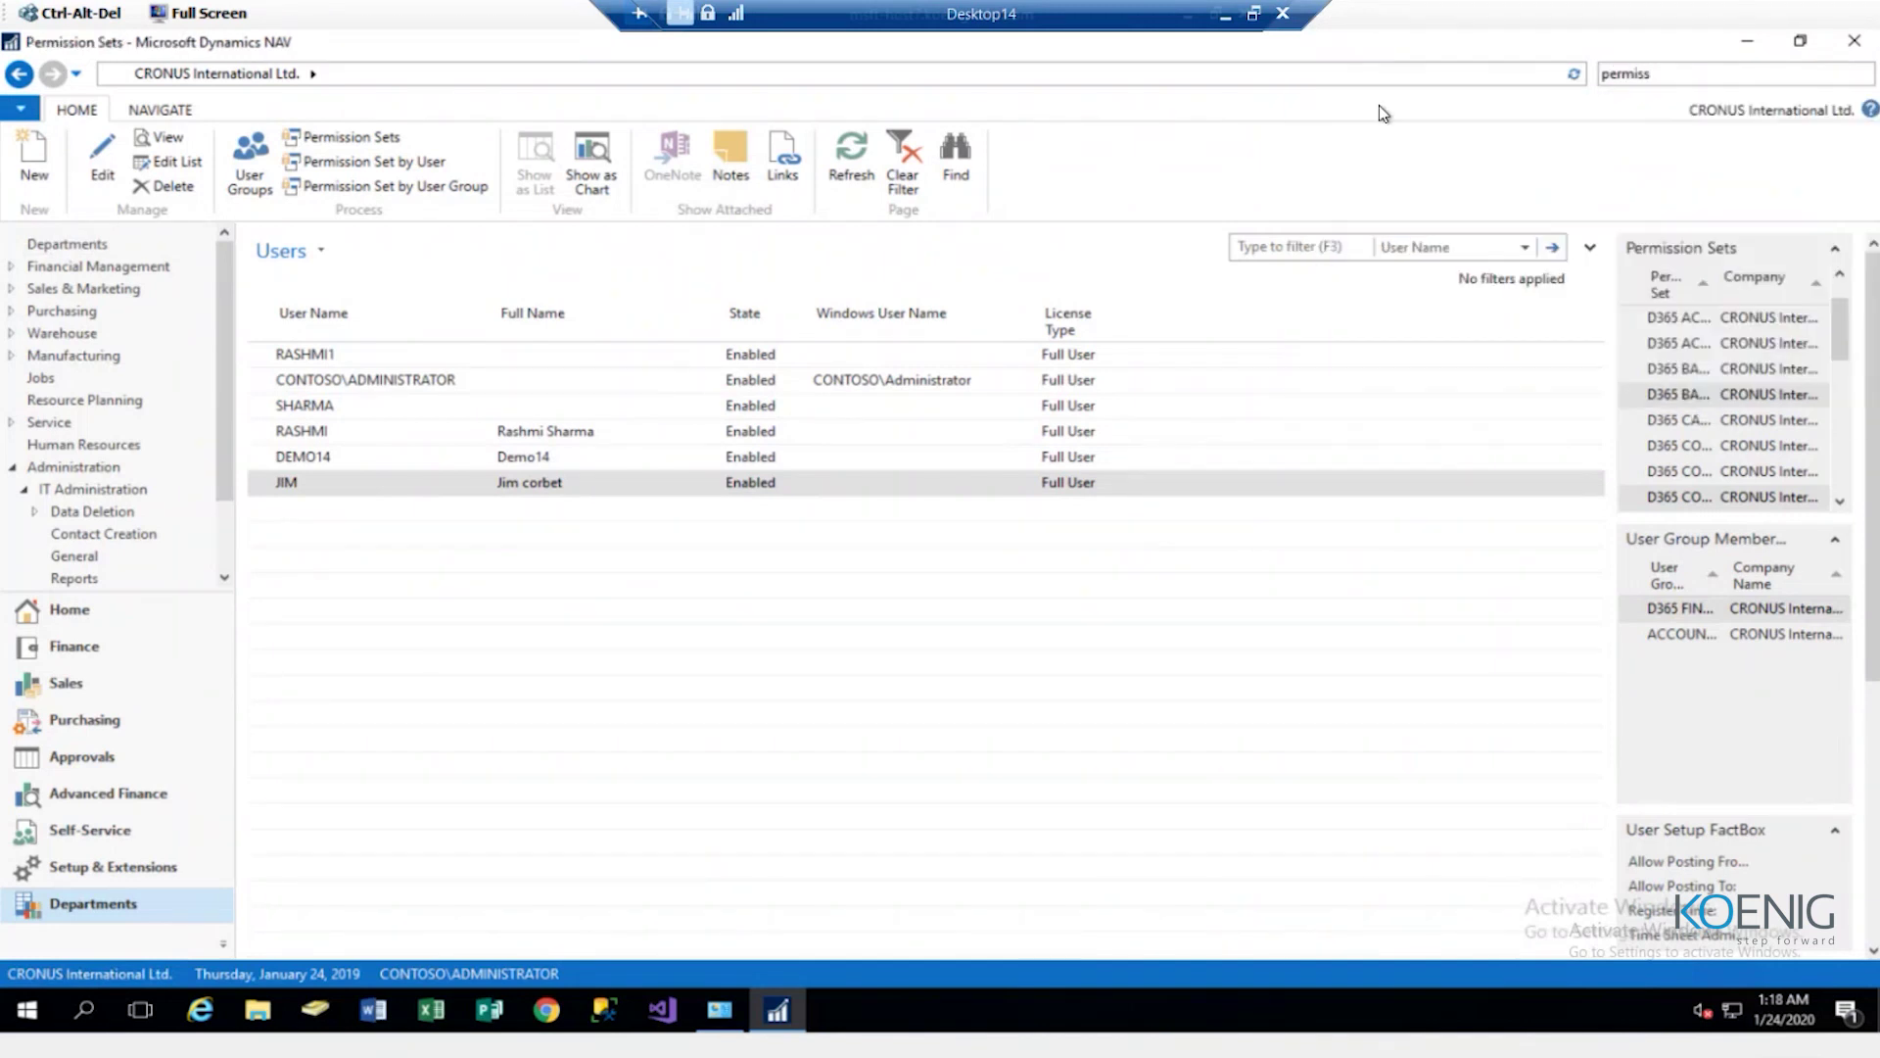
Scroll through the existing permission sets, then begin a new permission set
scroll(590, 529, up, 20)
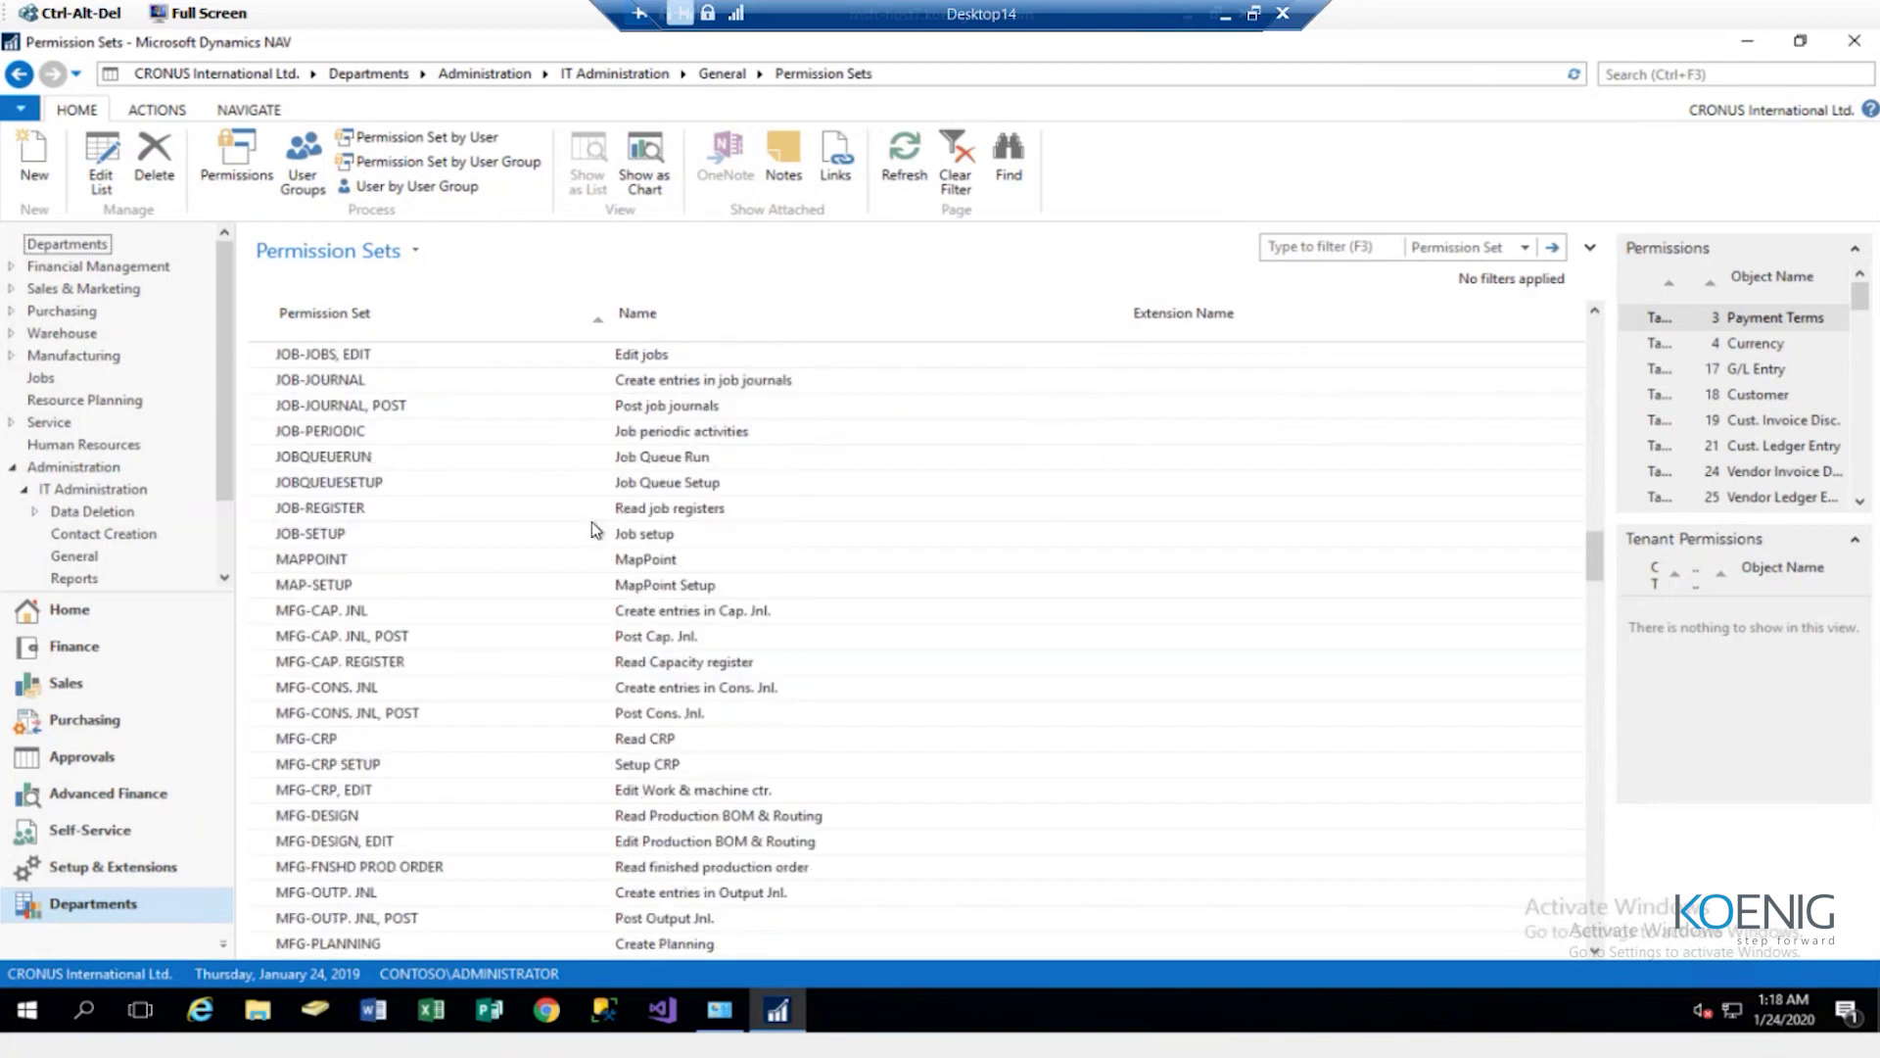
scroll(591, 553, up, 20)
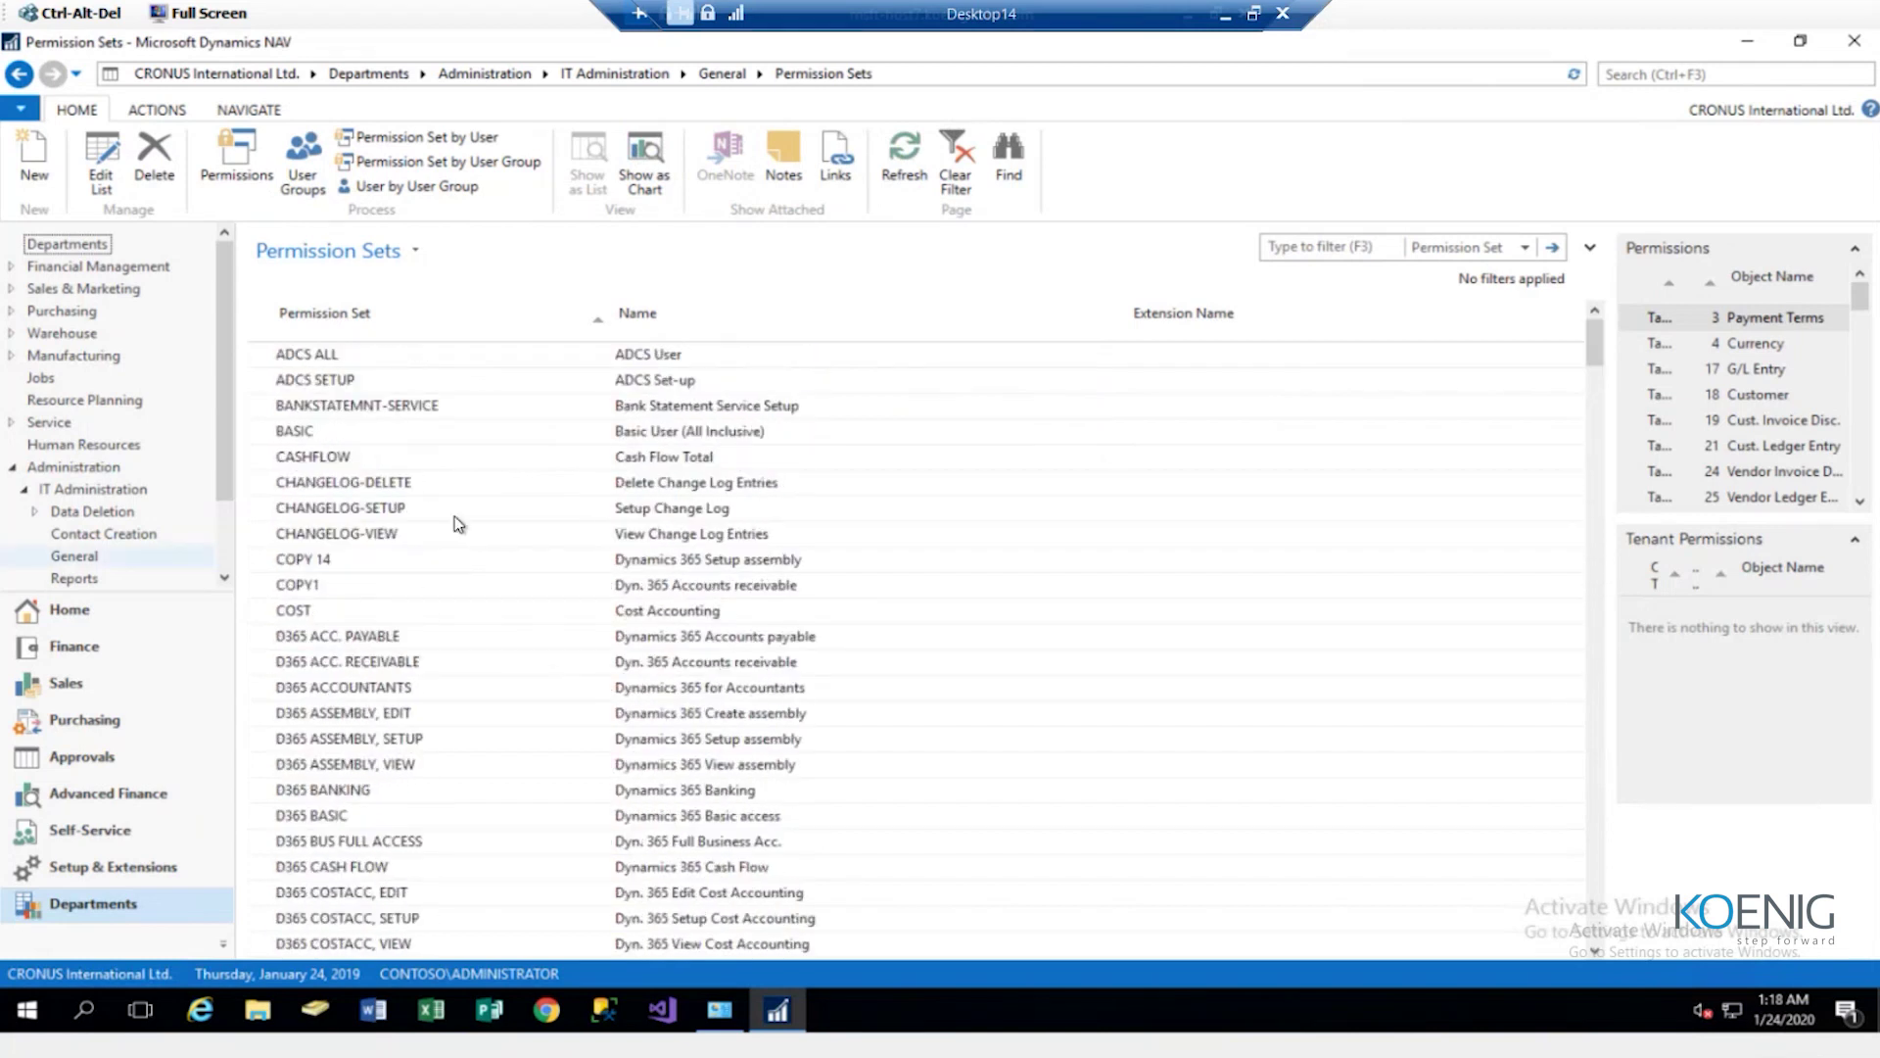
scroll(456, 524, down, 13)
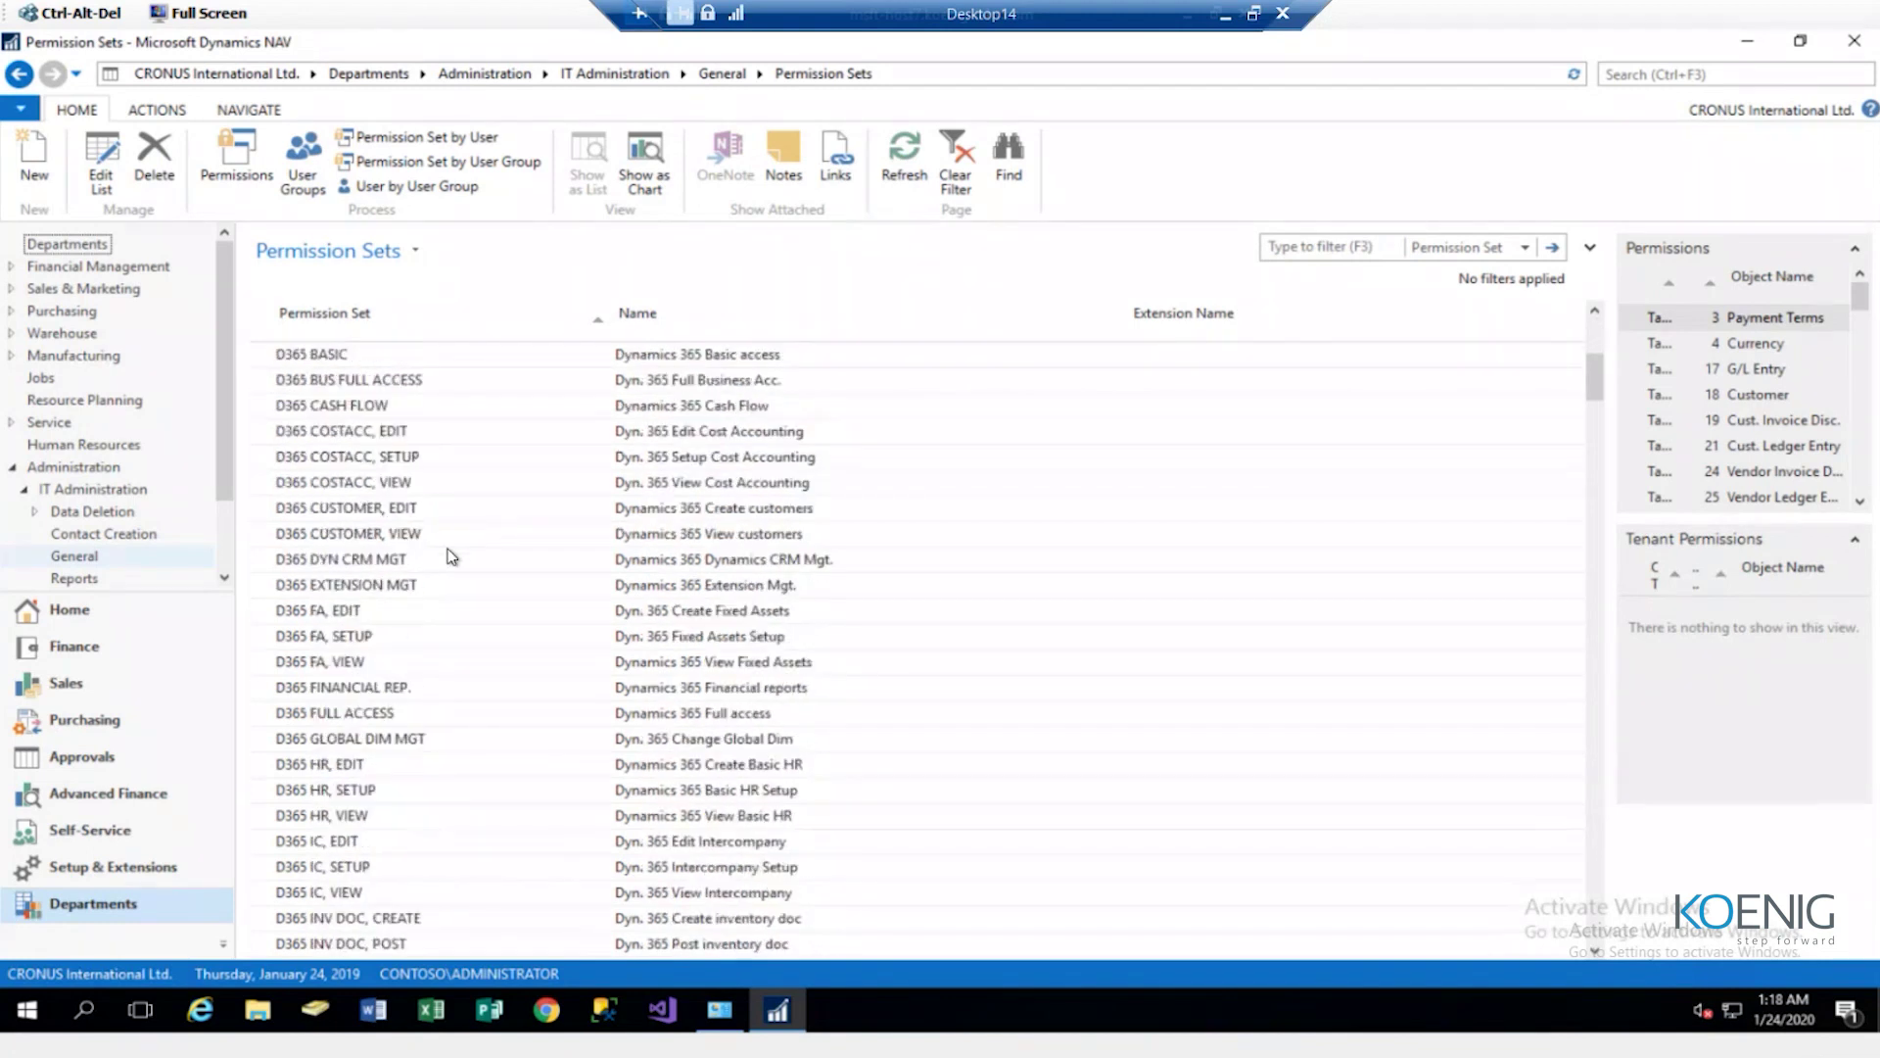
scroll(448, 793, down, 4)
scroll(448, 795, down, 20)
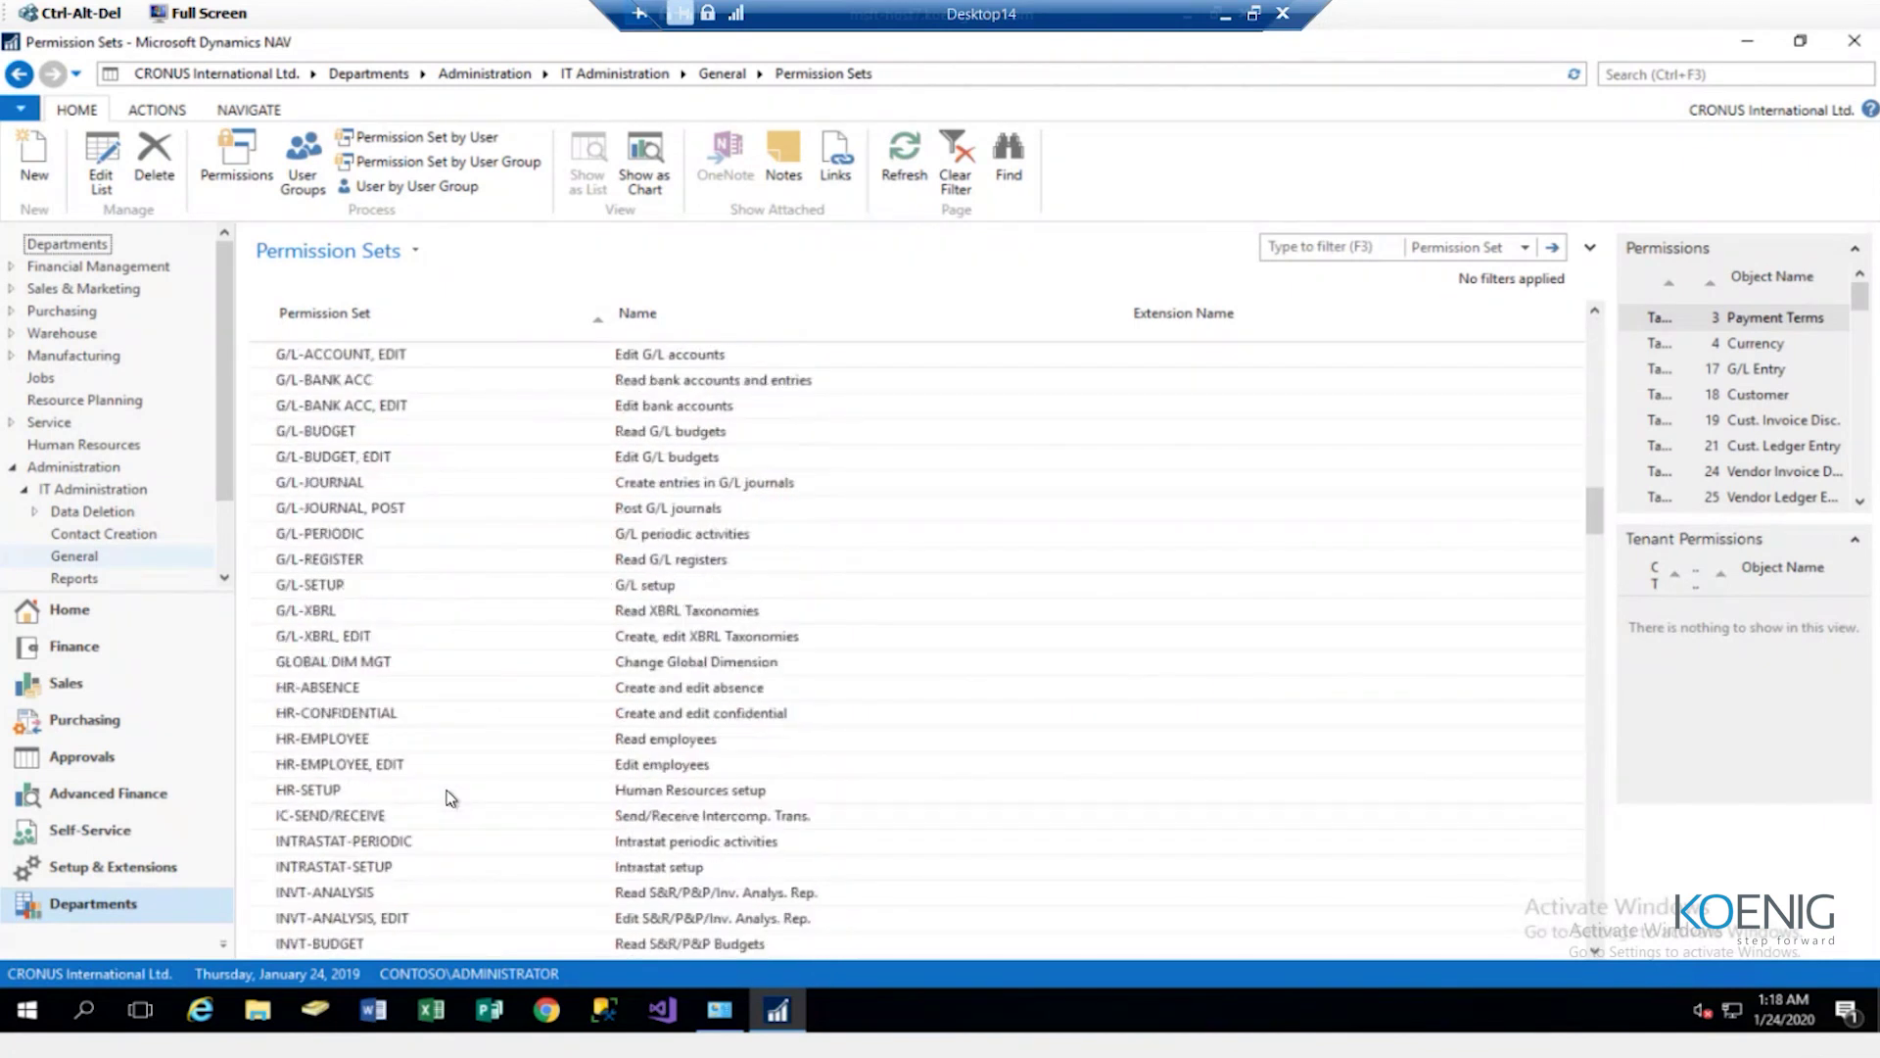
scroll(449, 796, up, 8)
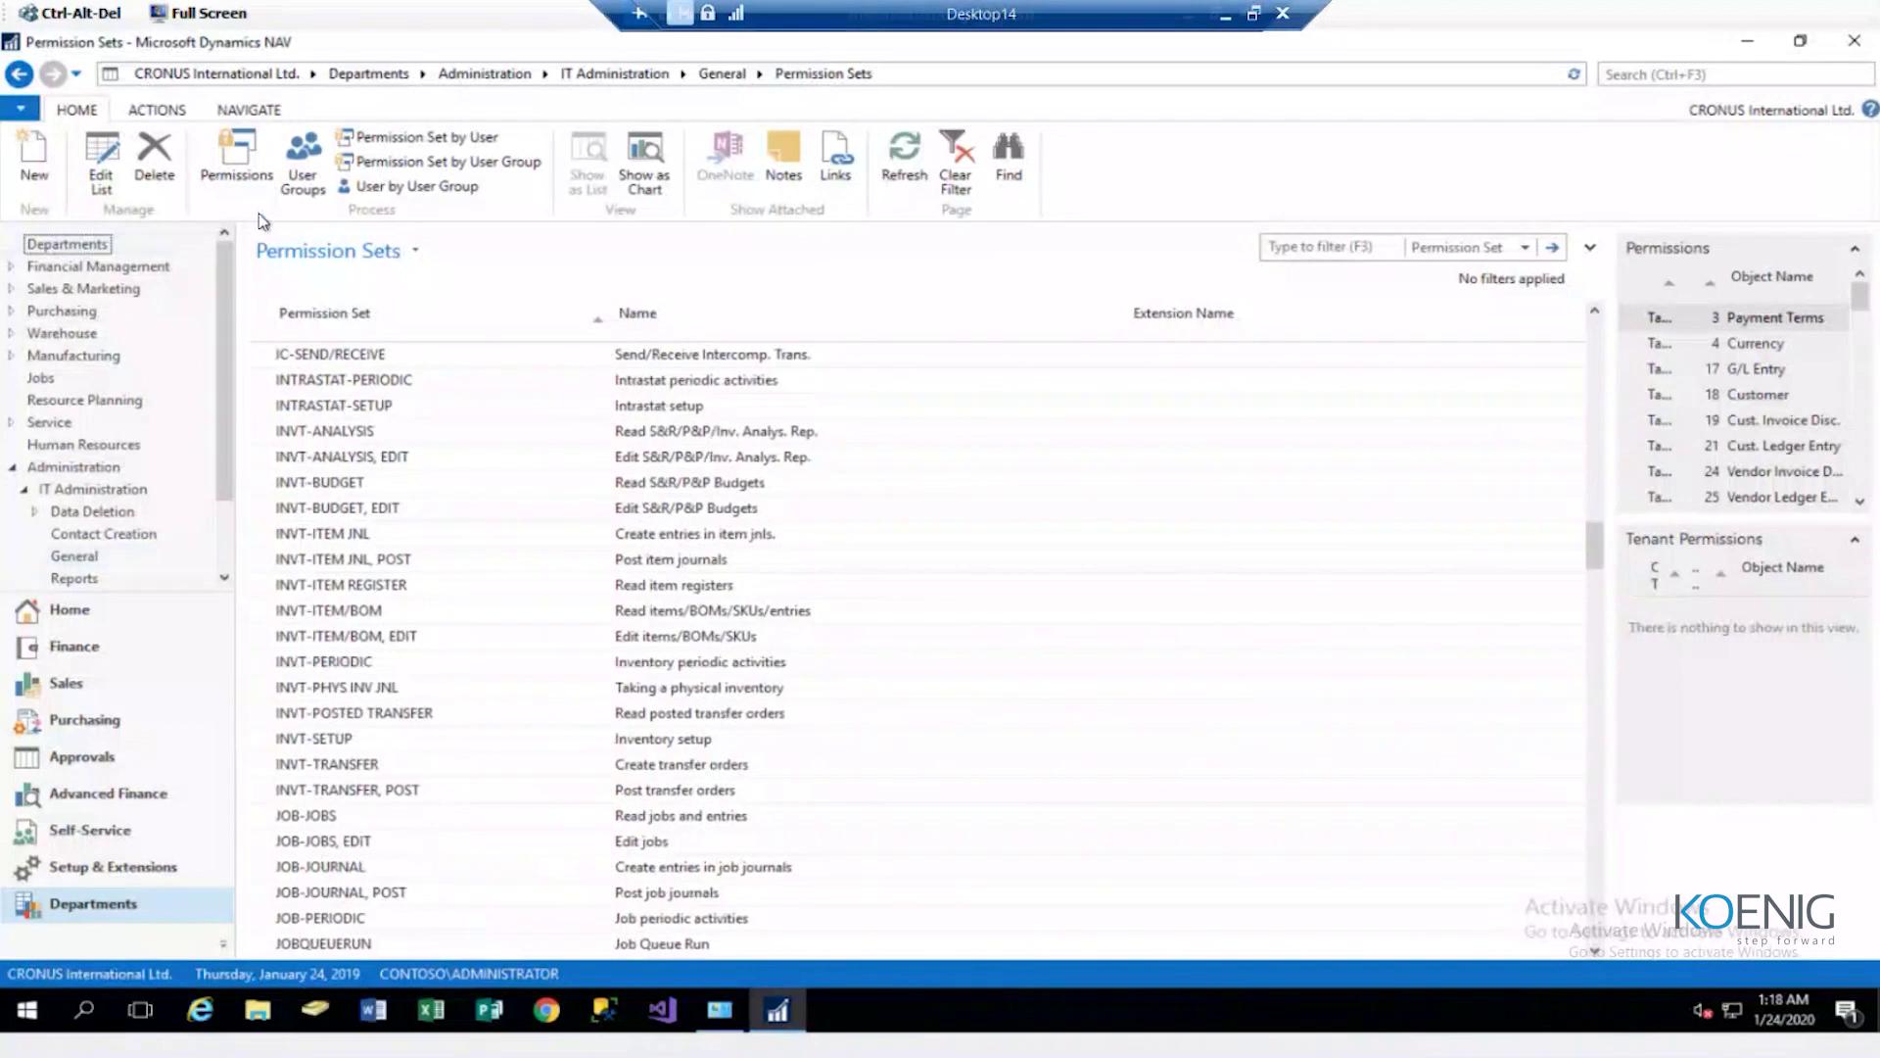
scroll(316, 273, up, 7)
scroll(285, 318, up, 7)
click(34, 156)
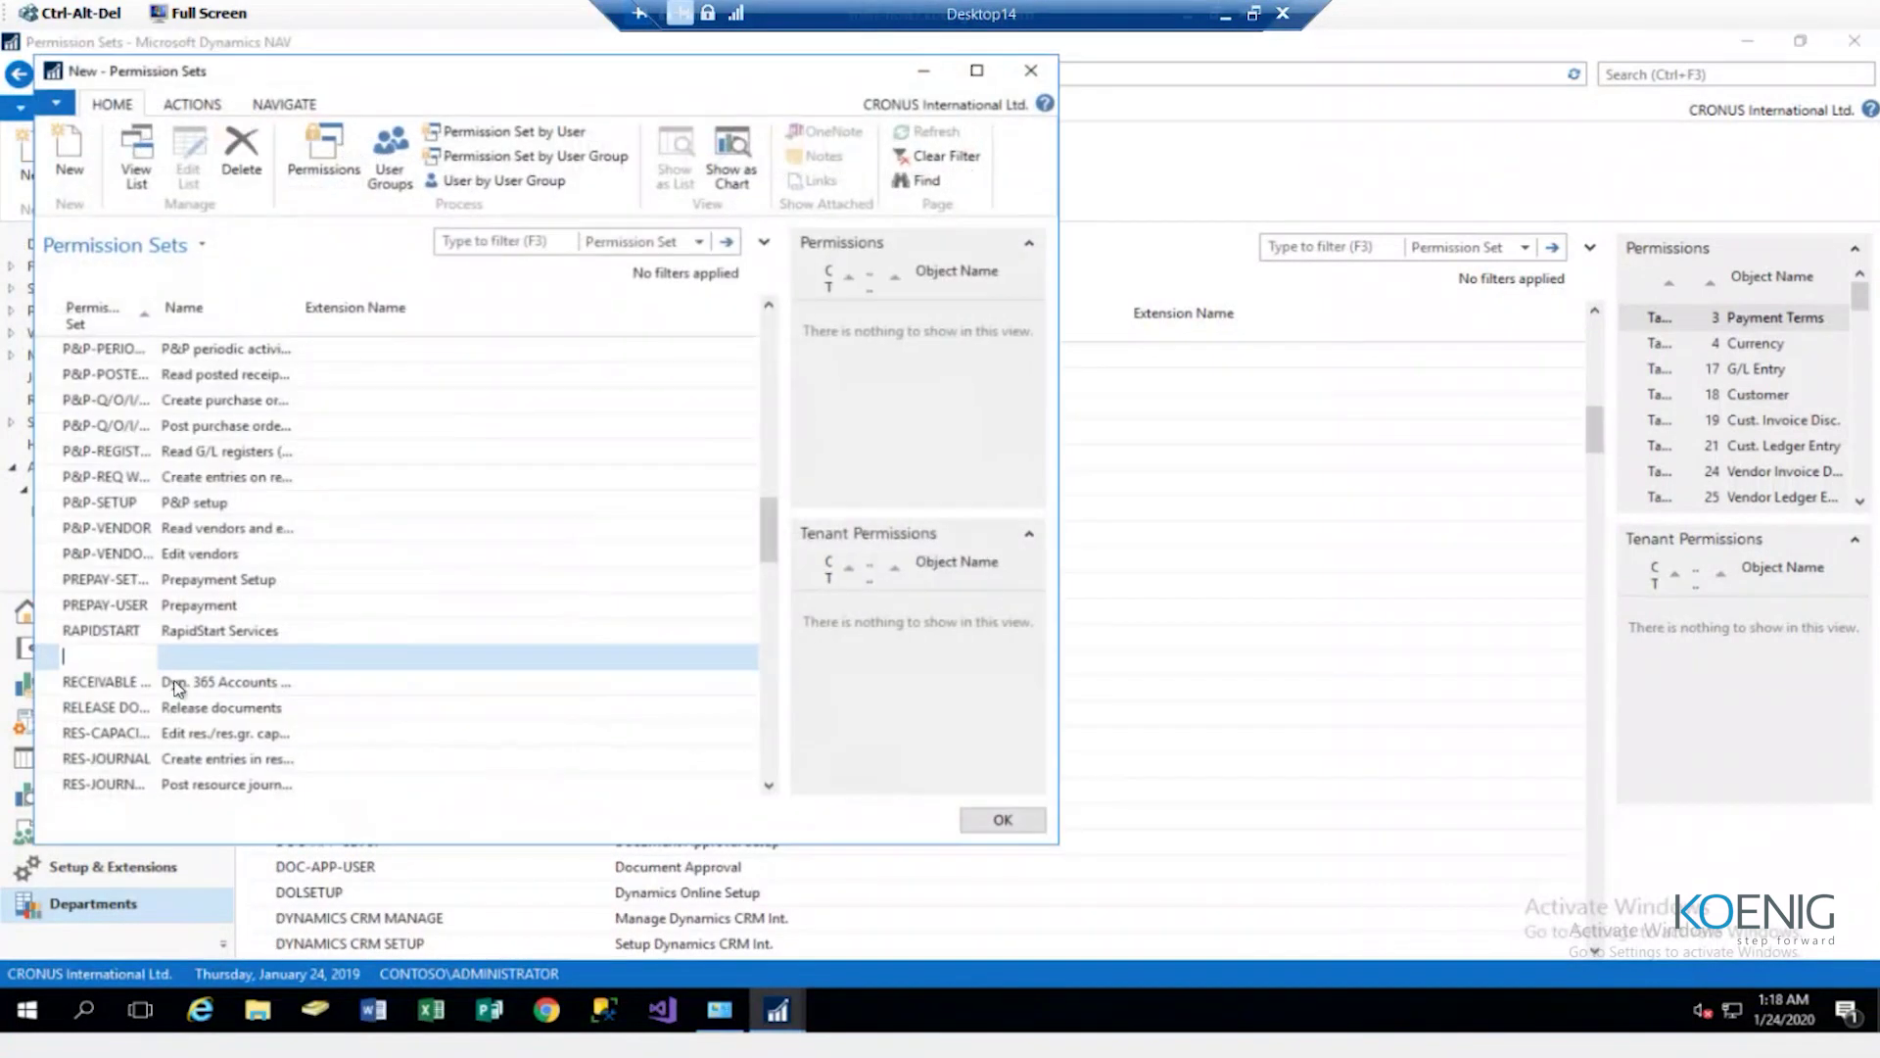
Enter RECORD -PS as the code of the new permission set
click(976, 70)
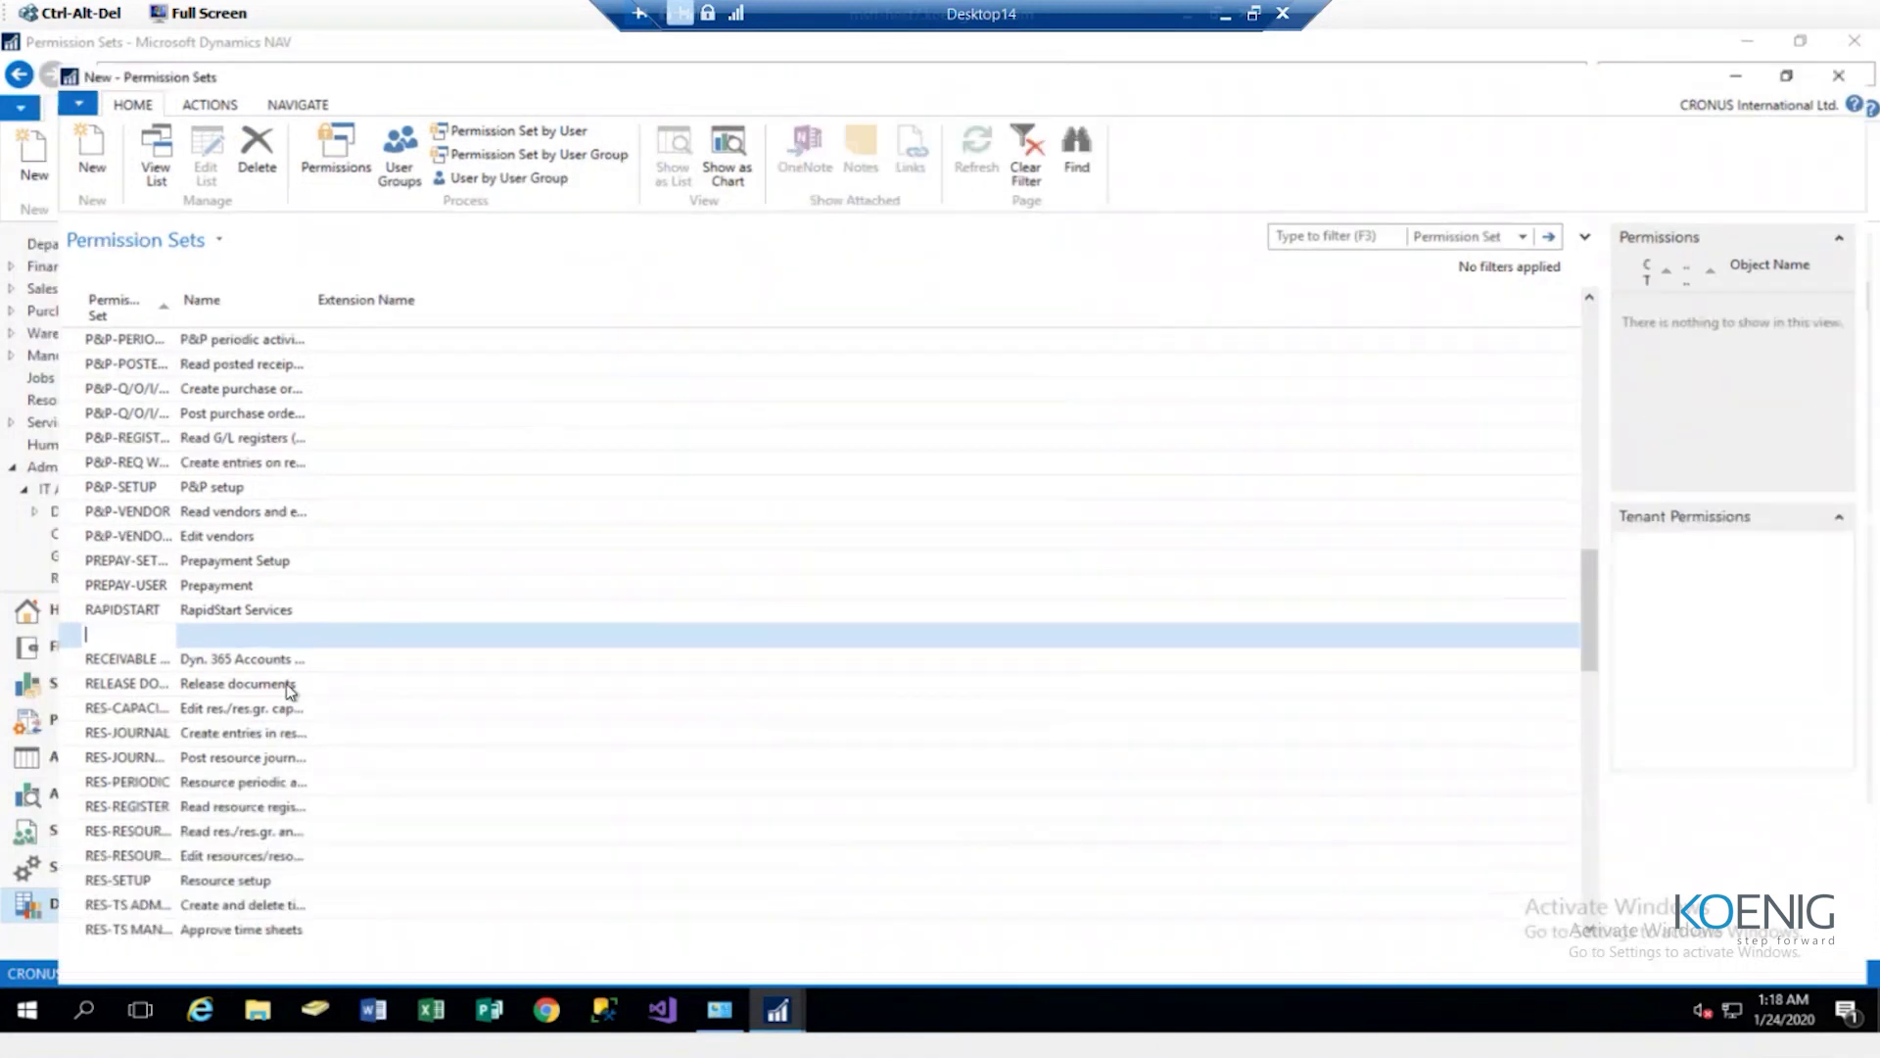
text(Reord)
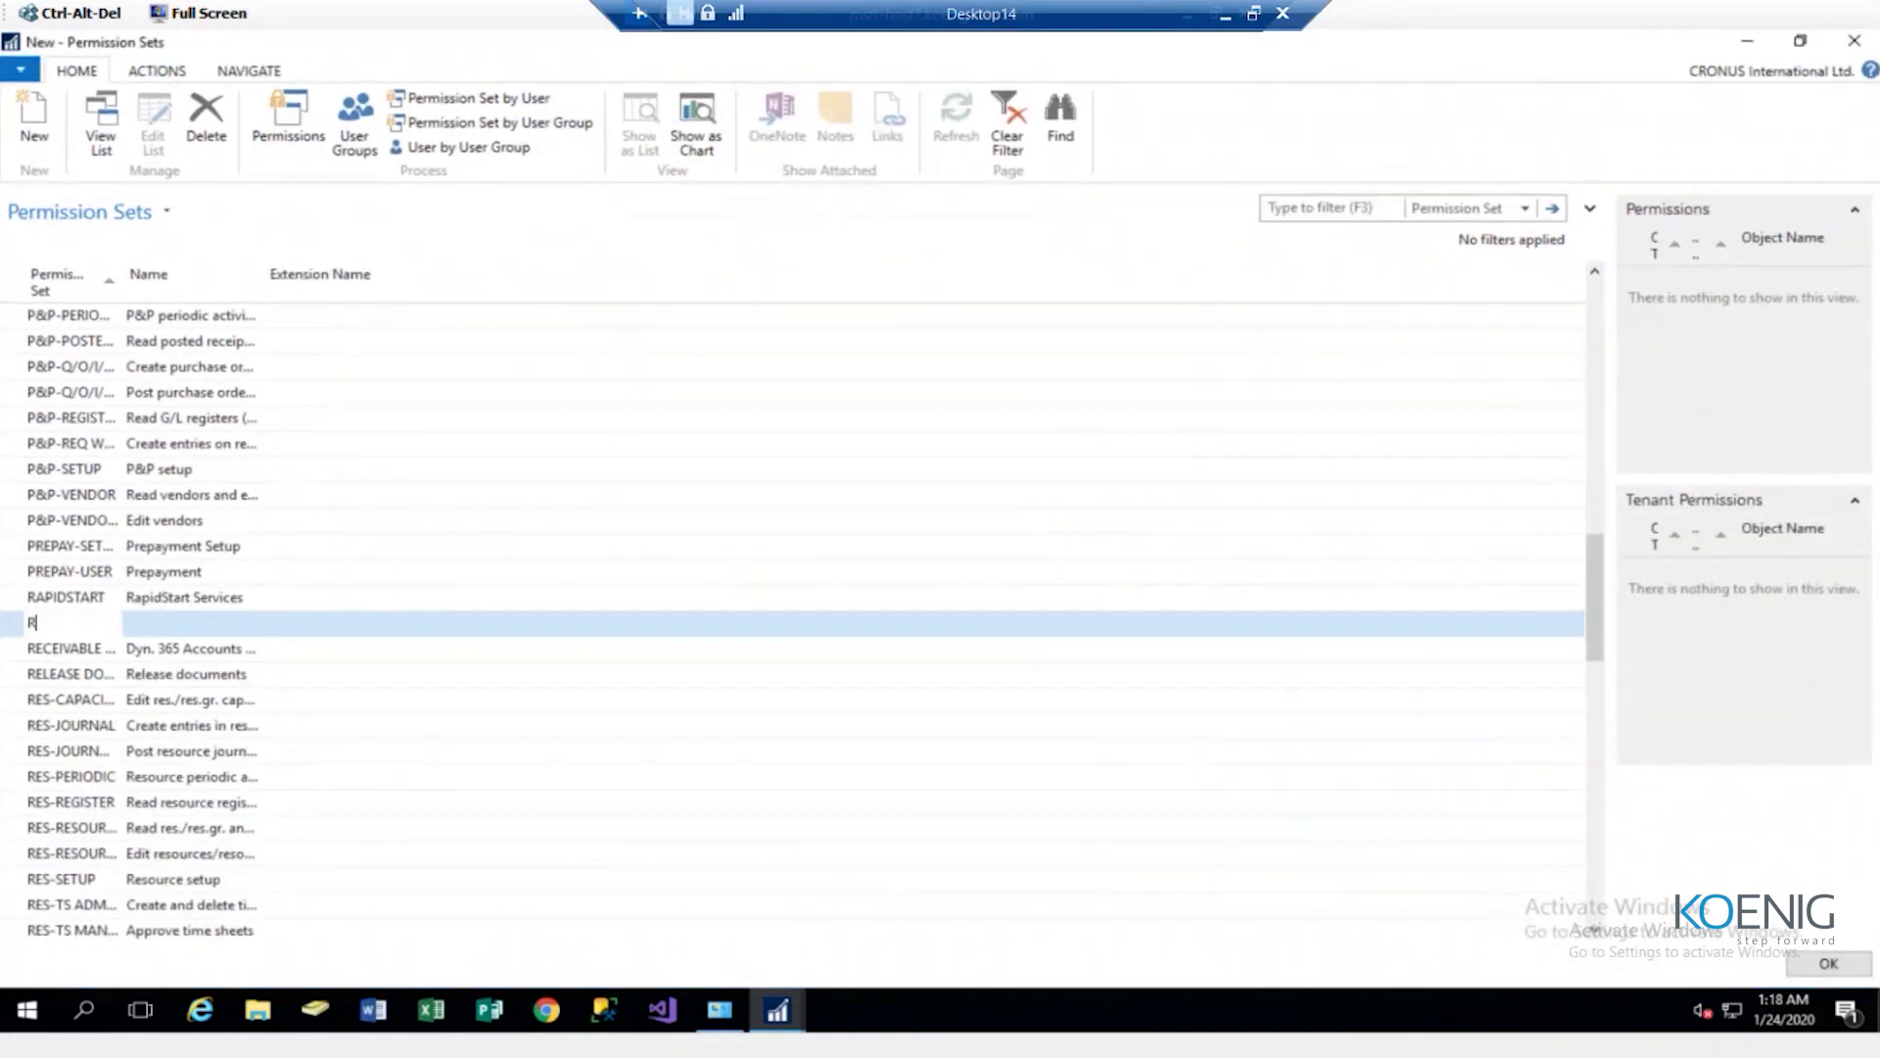
key(BackSpace)
key(BackSpace)
key(BackSpace)
text(cord -PS)
click(201, 606)
click(329, 602)
Name RECORD -PS 'Record Permissions' and open its Permissions list
click(236, 623)
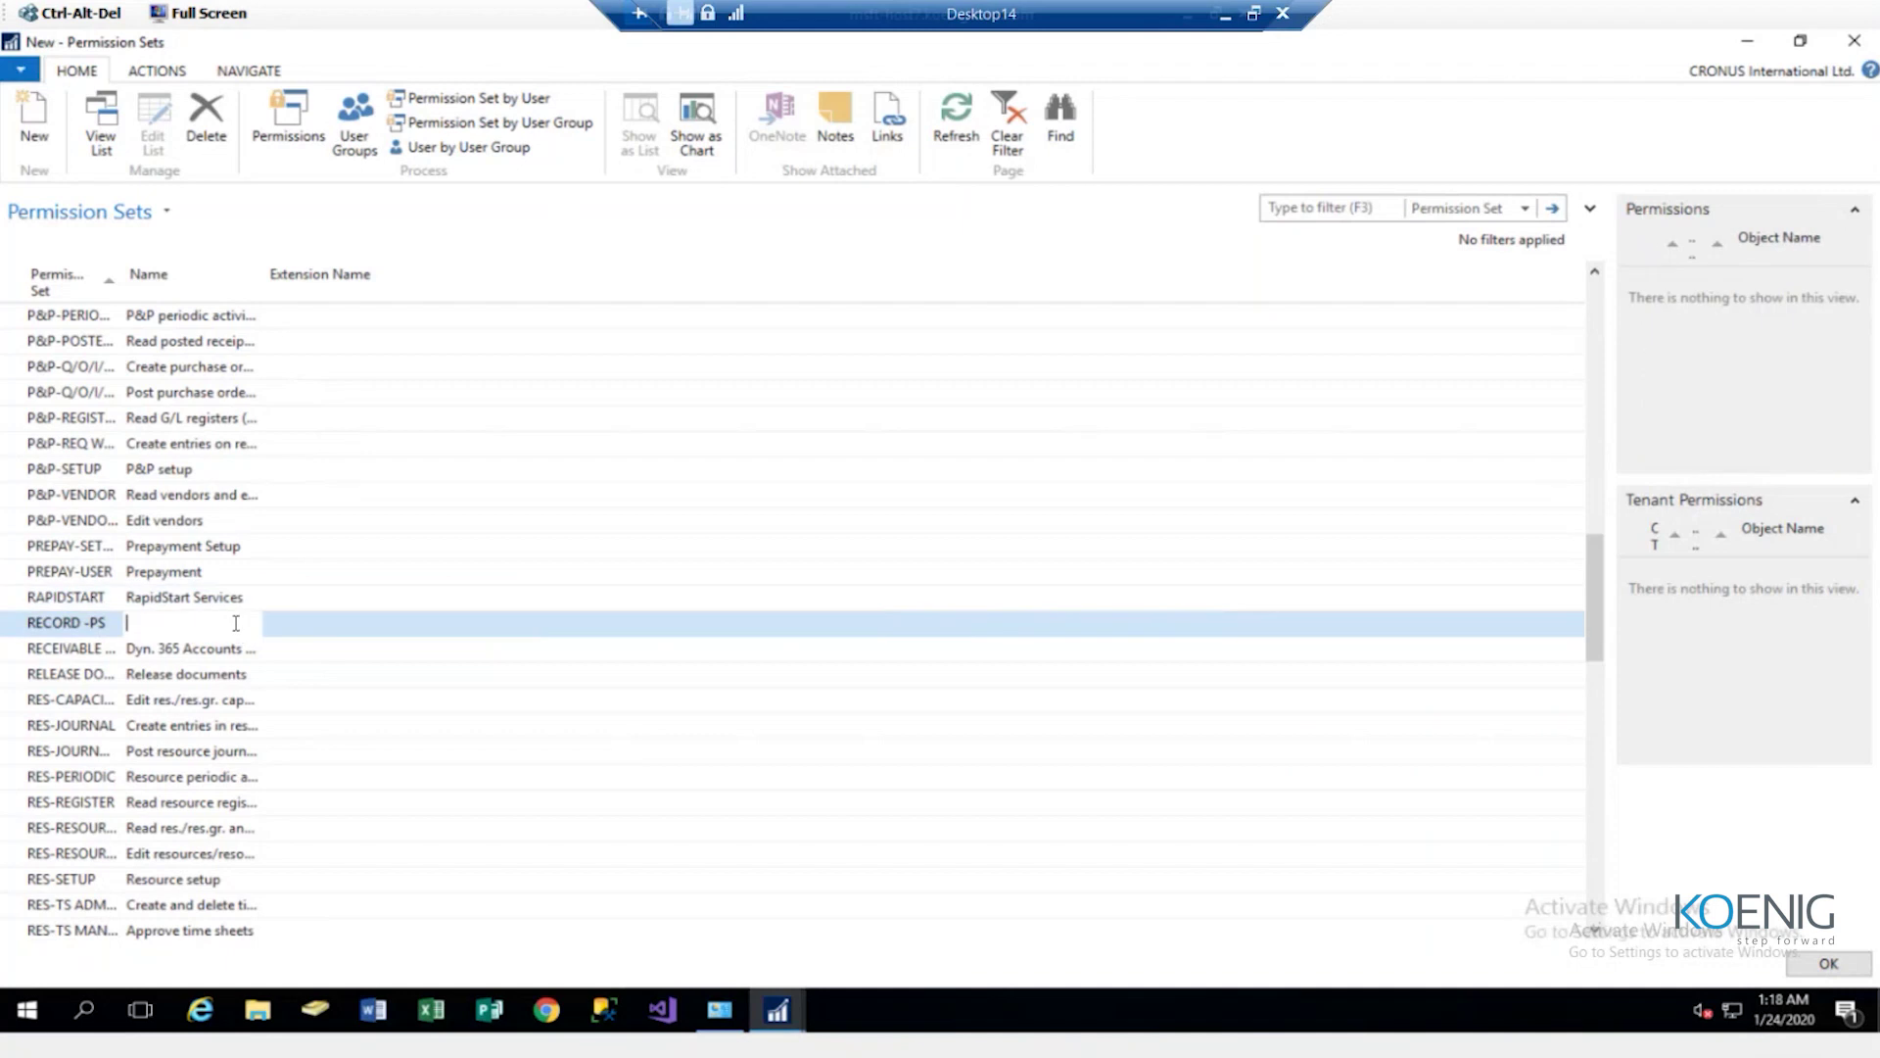
text(Record Permissions)
scroll(239, 609, up, 1)
click(312, 699)
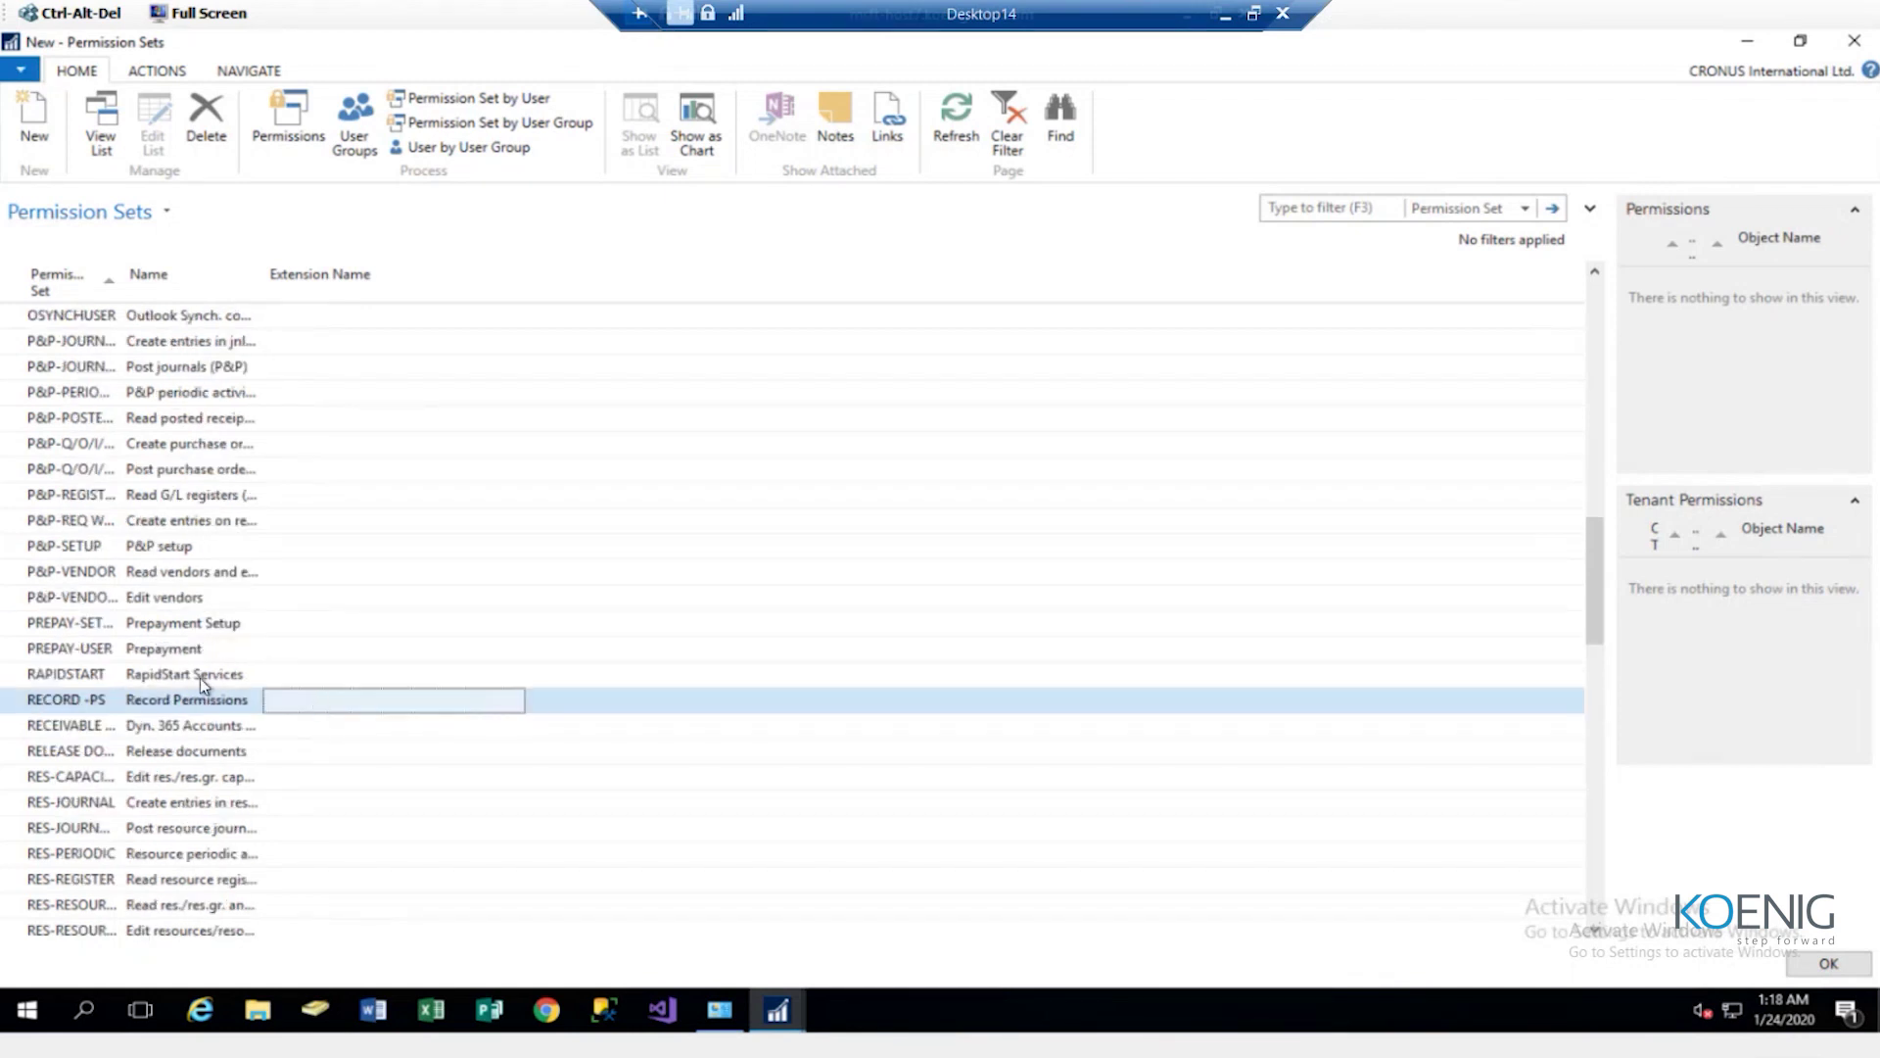
click(298, 118)
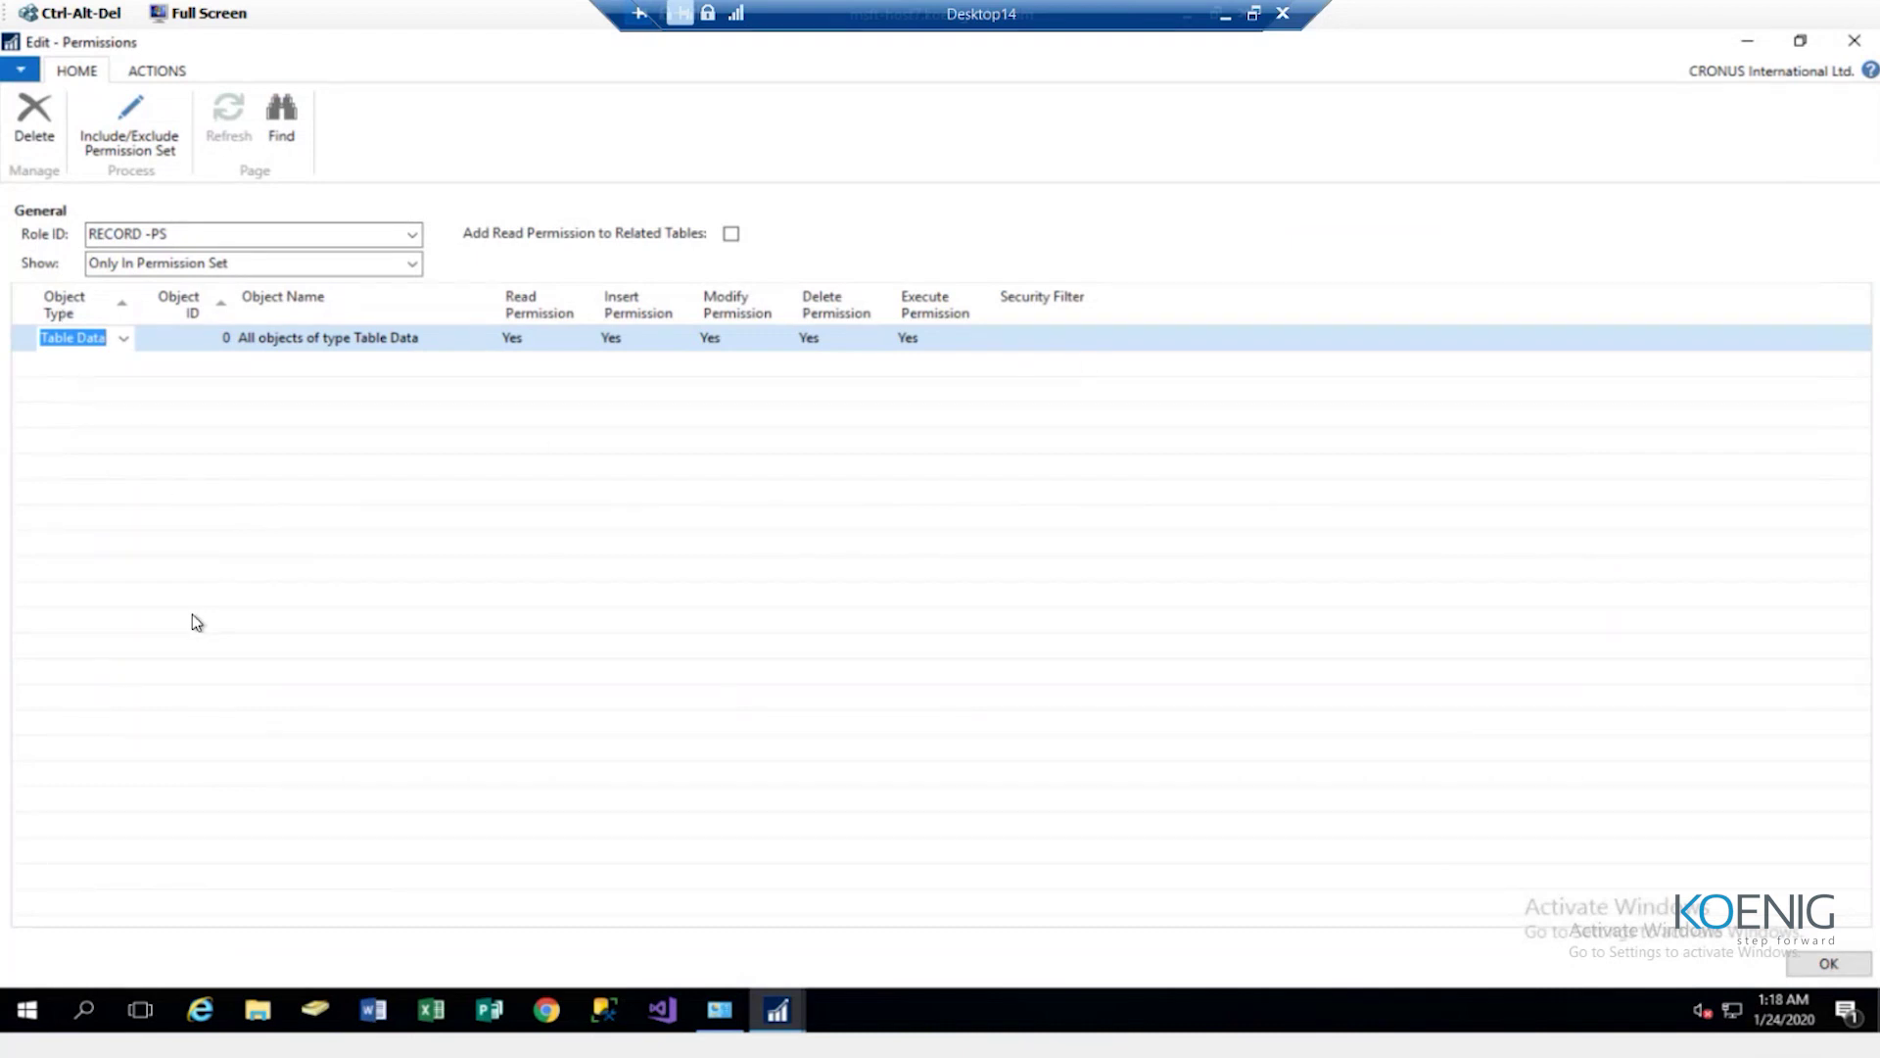
Start permission recording for RECORD -PS and minimize windows back to the Permission Sets list
click(193, 69)
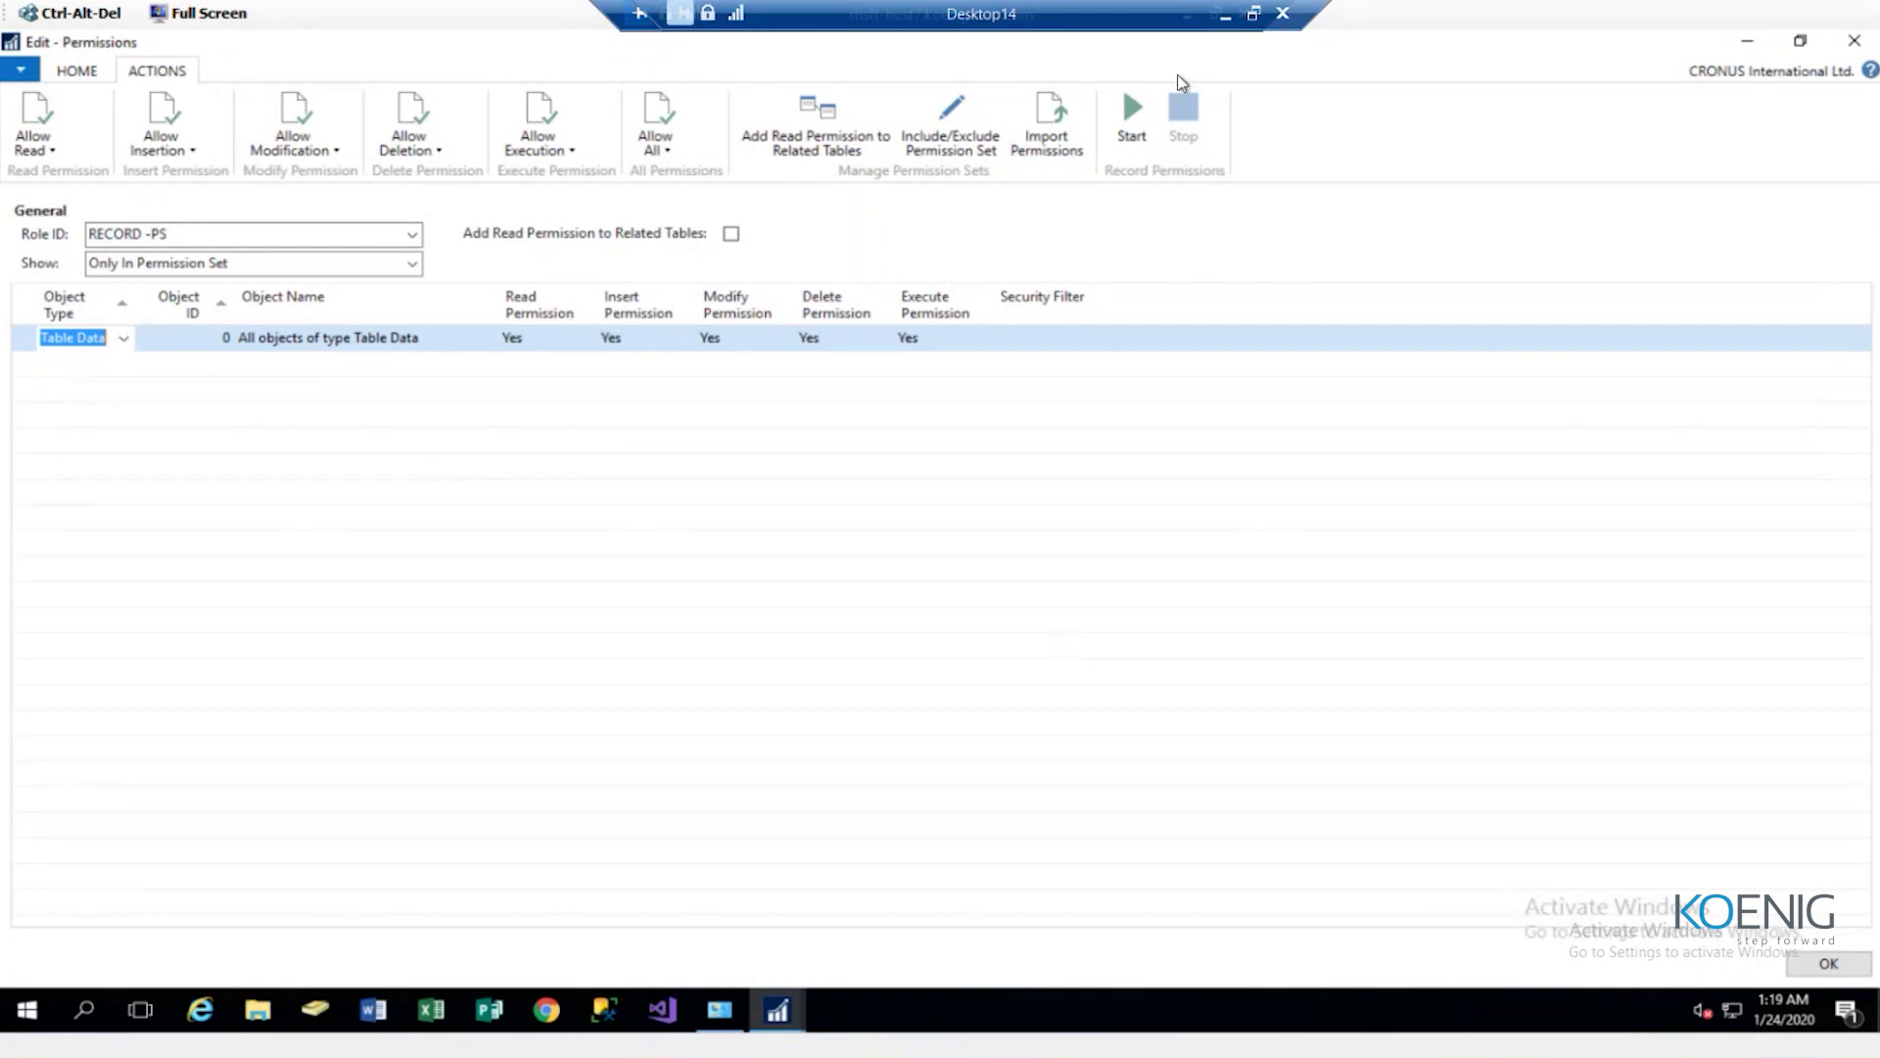
click(1138, 135)
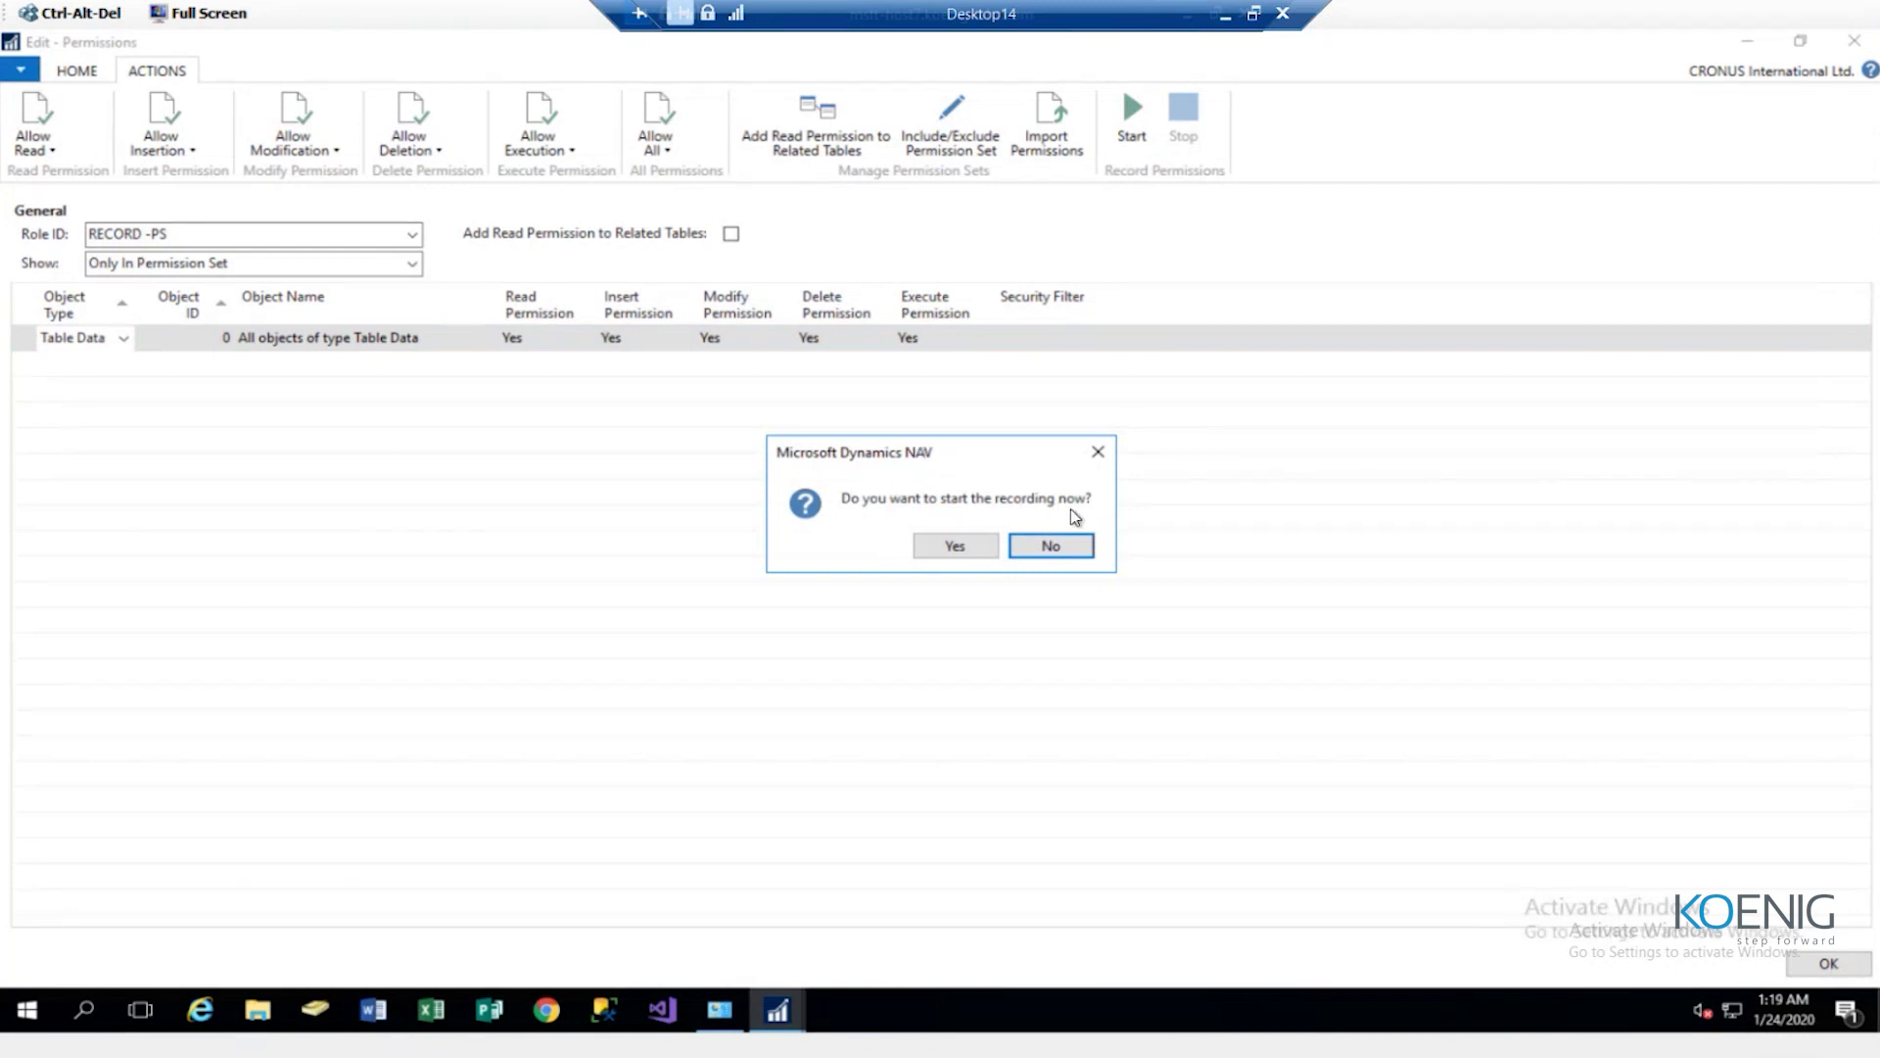
click(955, 546)
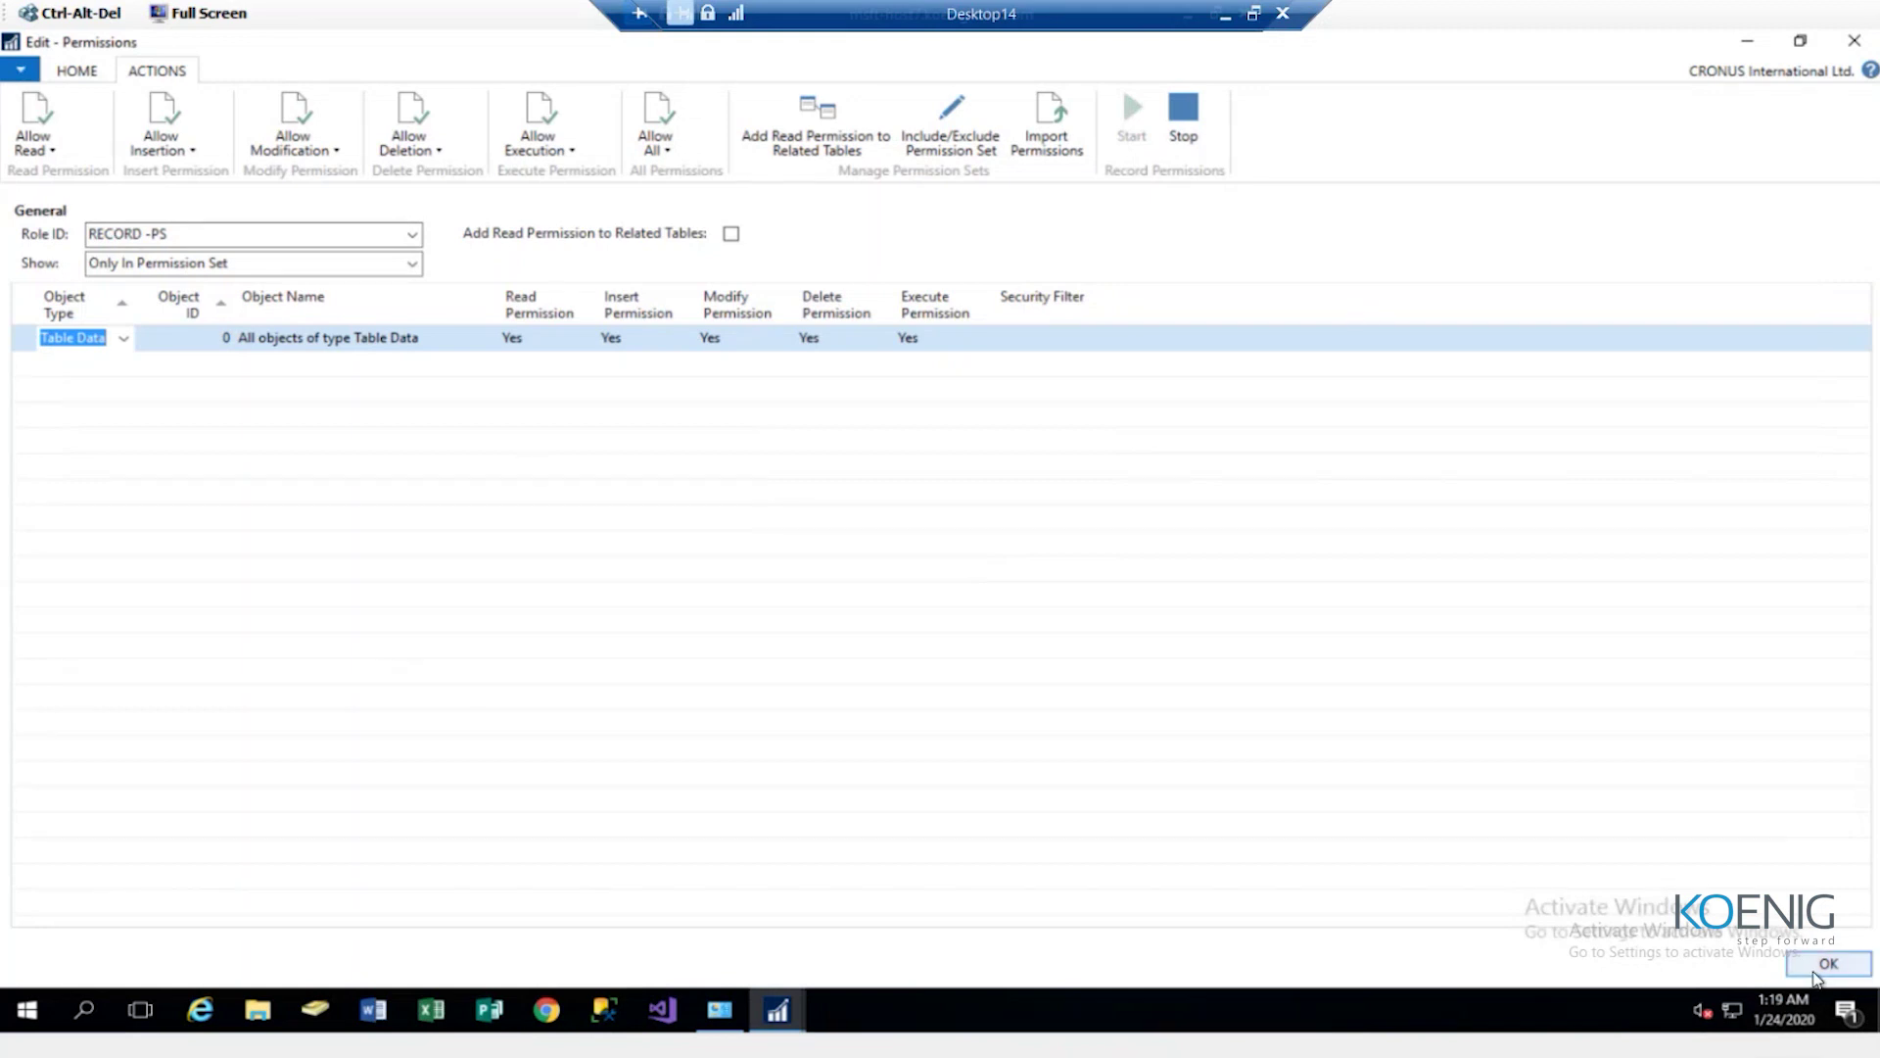
click(1747, 42)
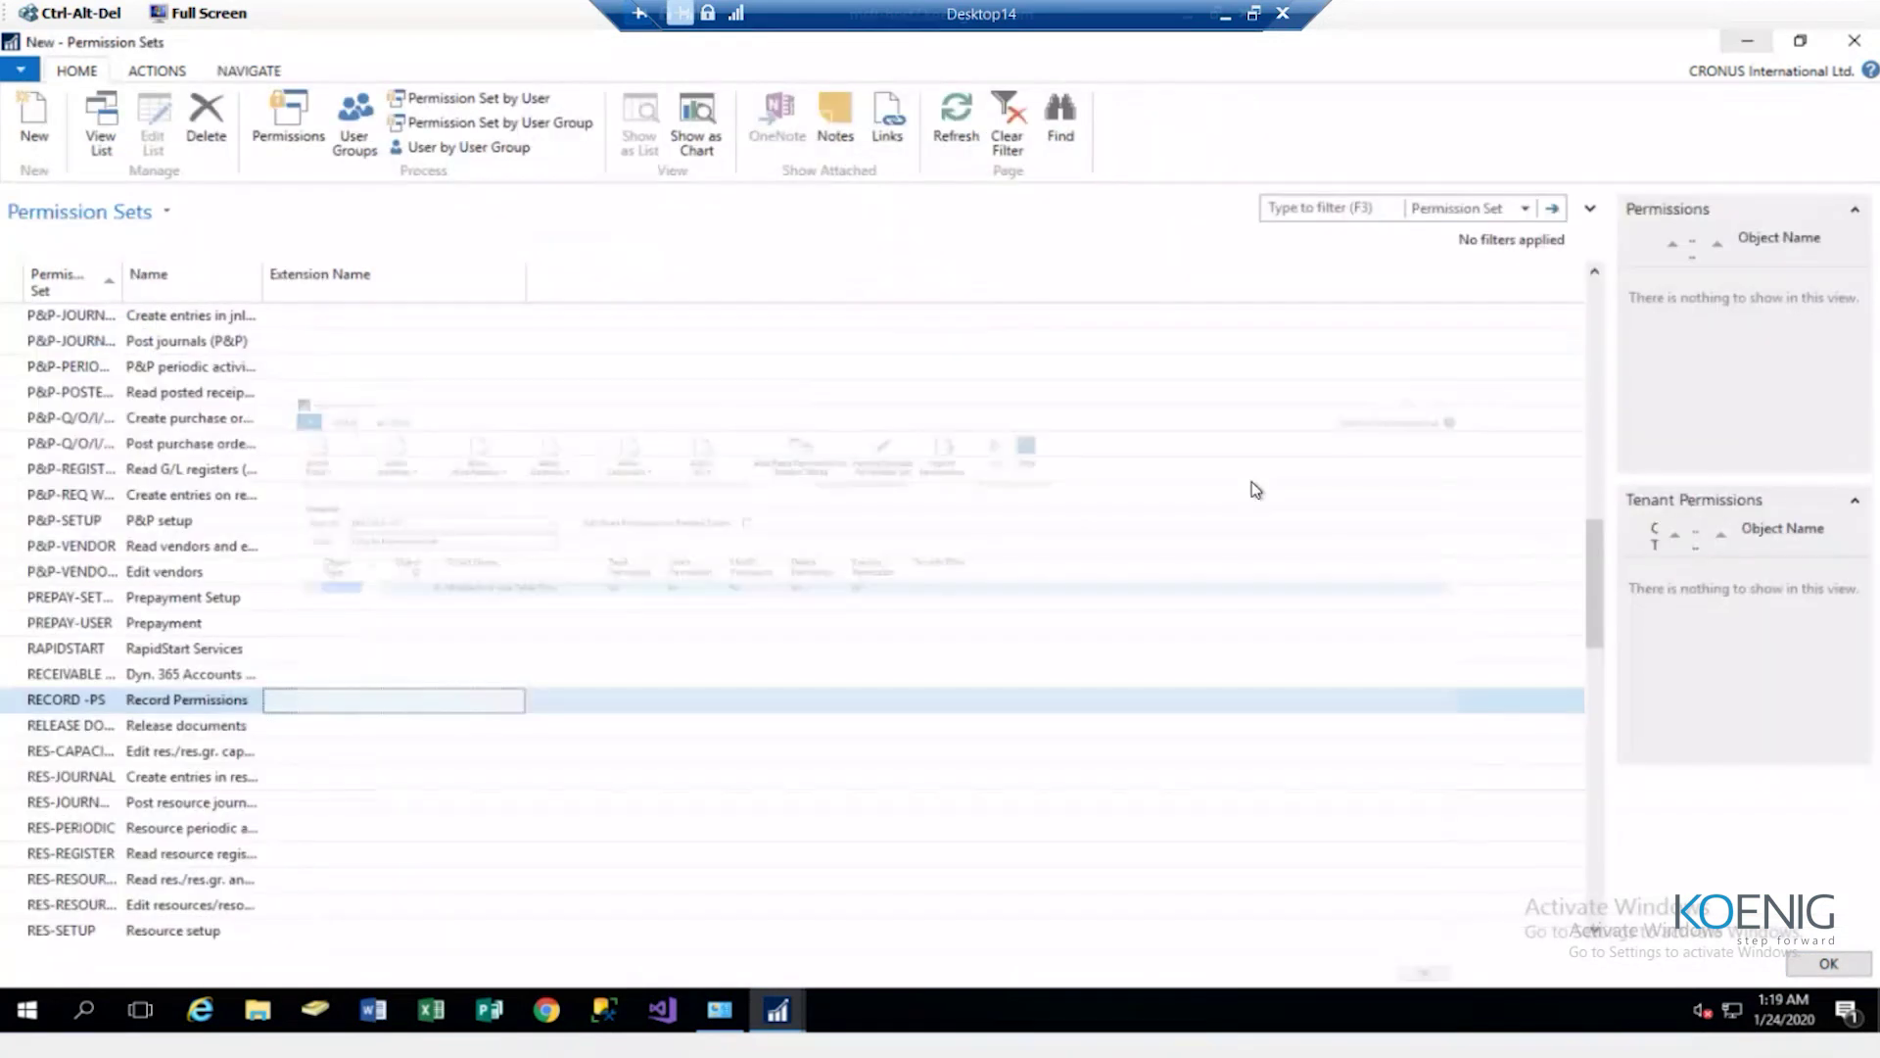
click(1748, 40)
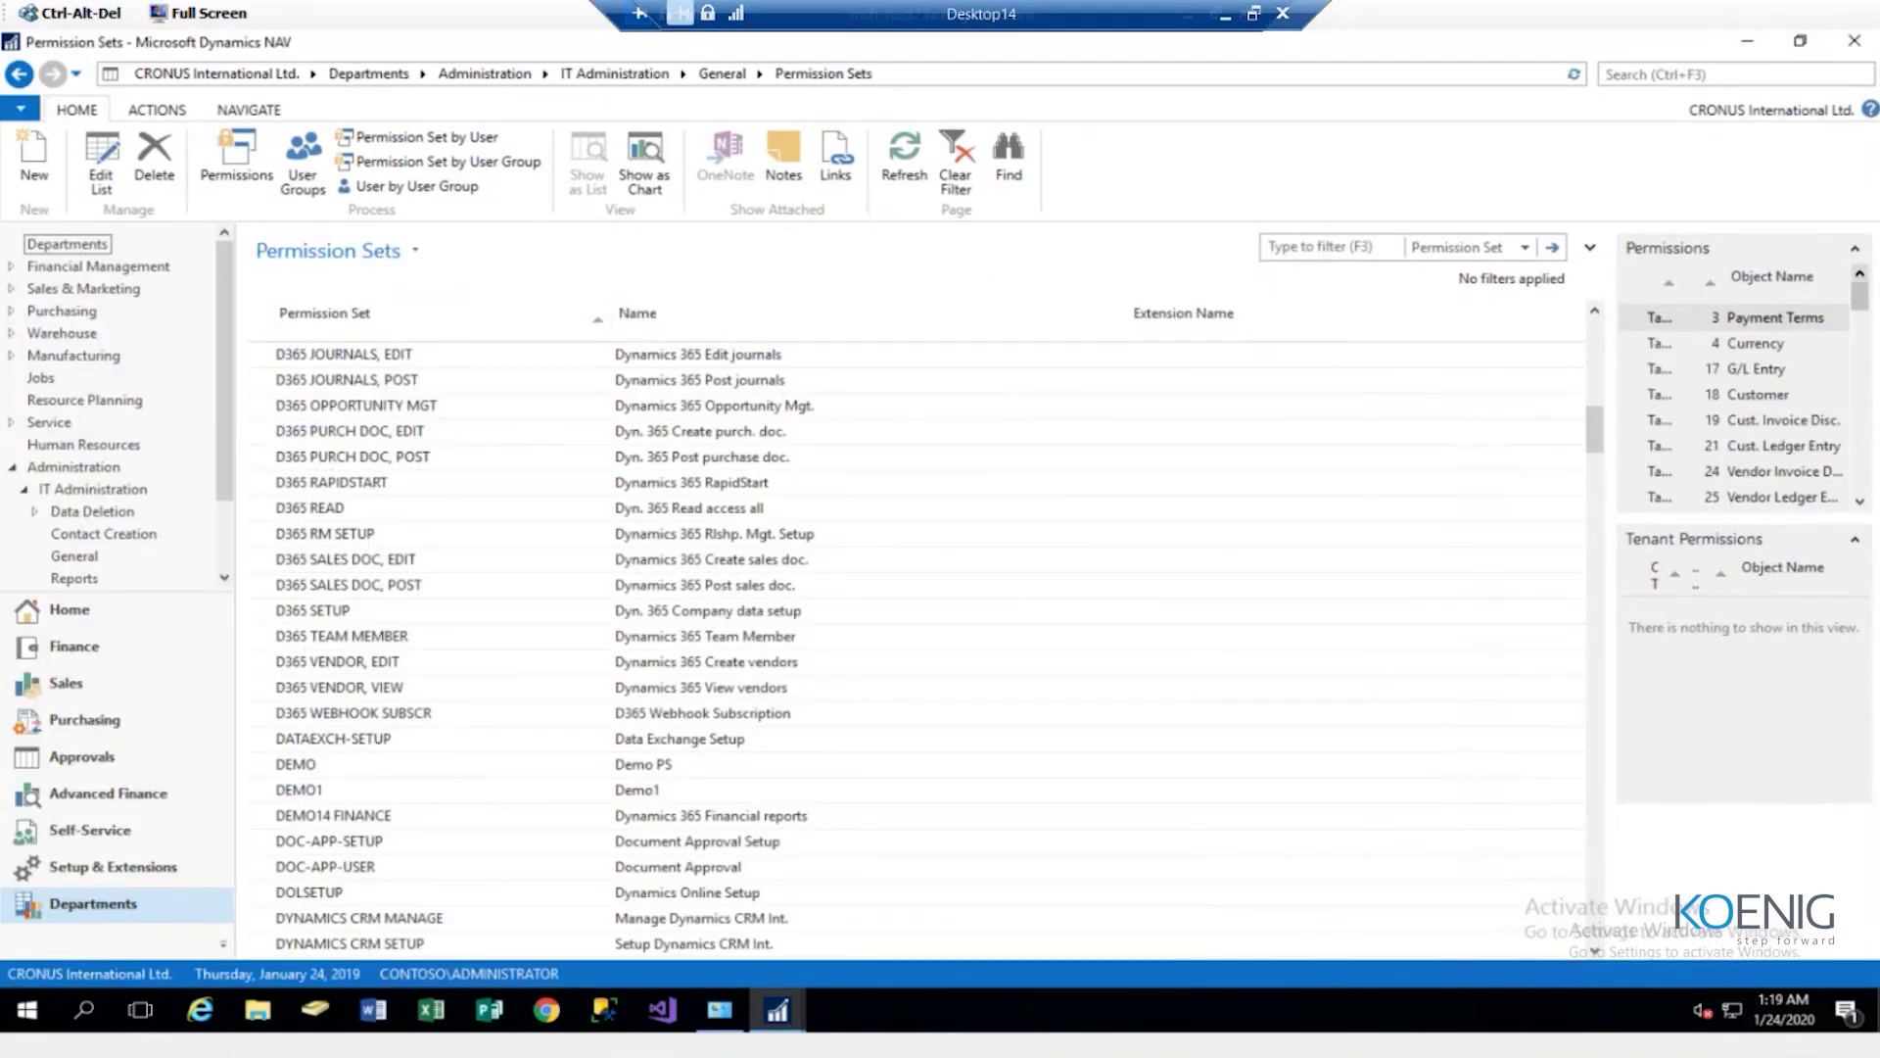
Search for 'vendors' and open the Vendors list
click(1692, 78)
text(vendors)
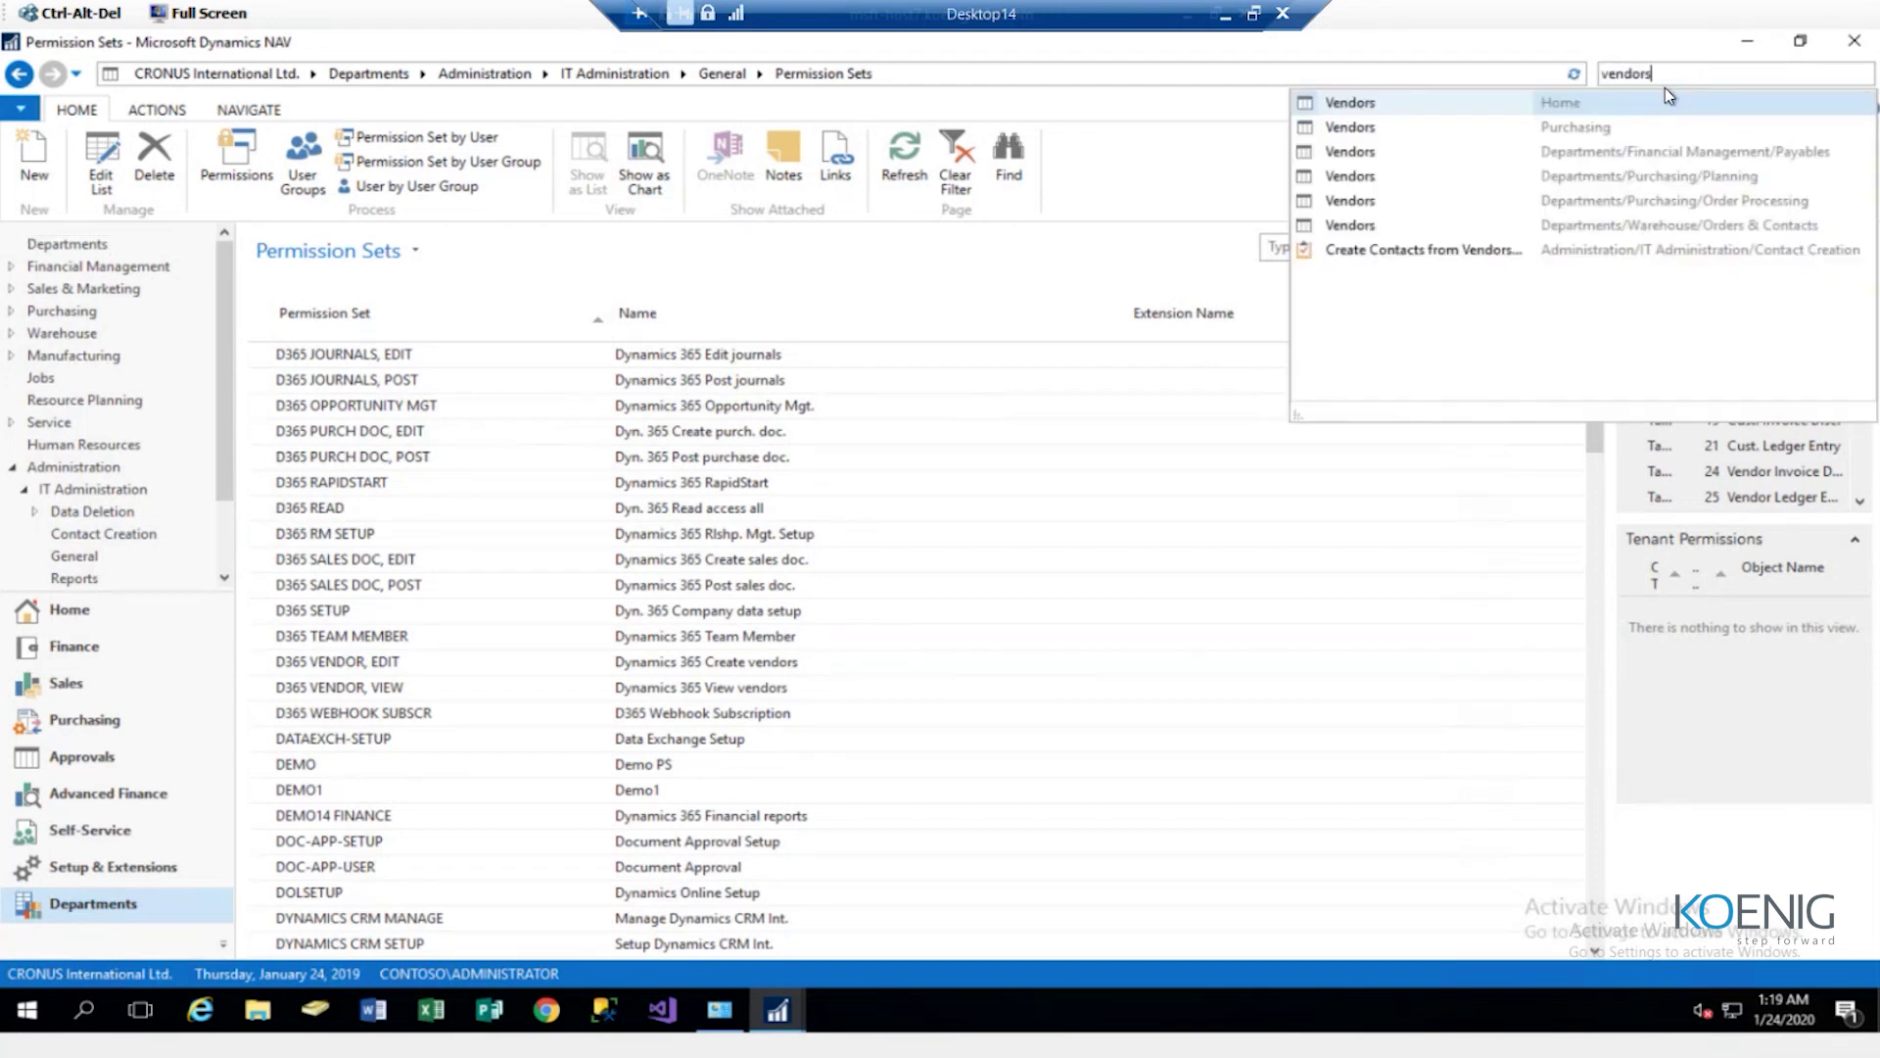
click(1367, 100)
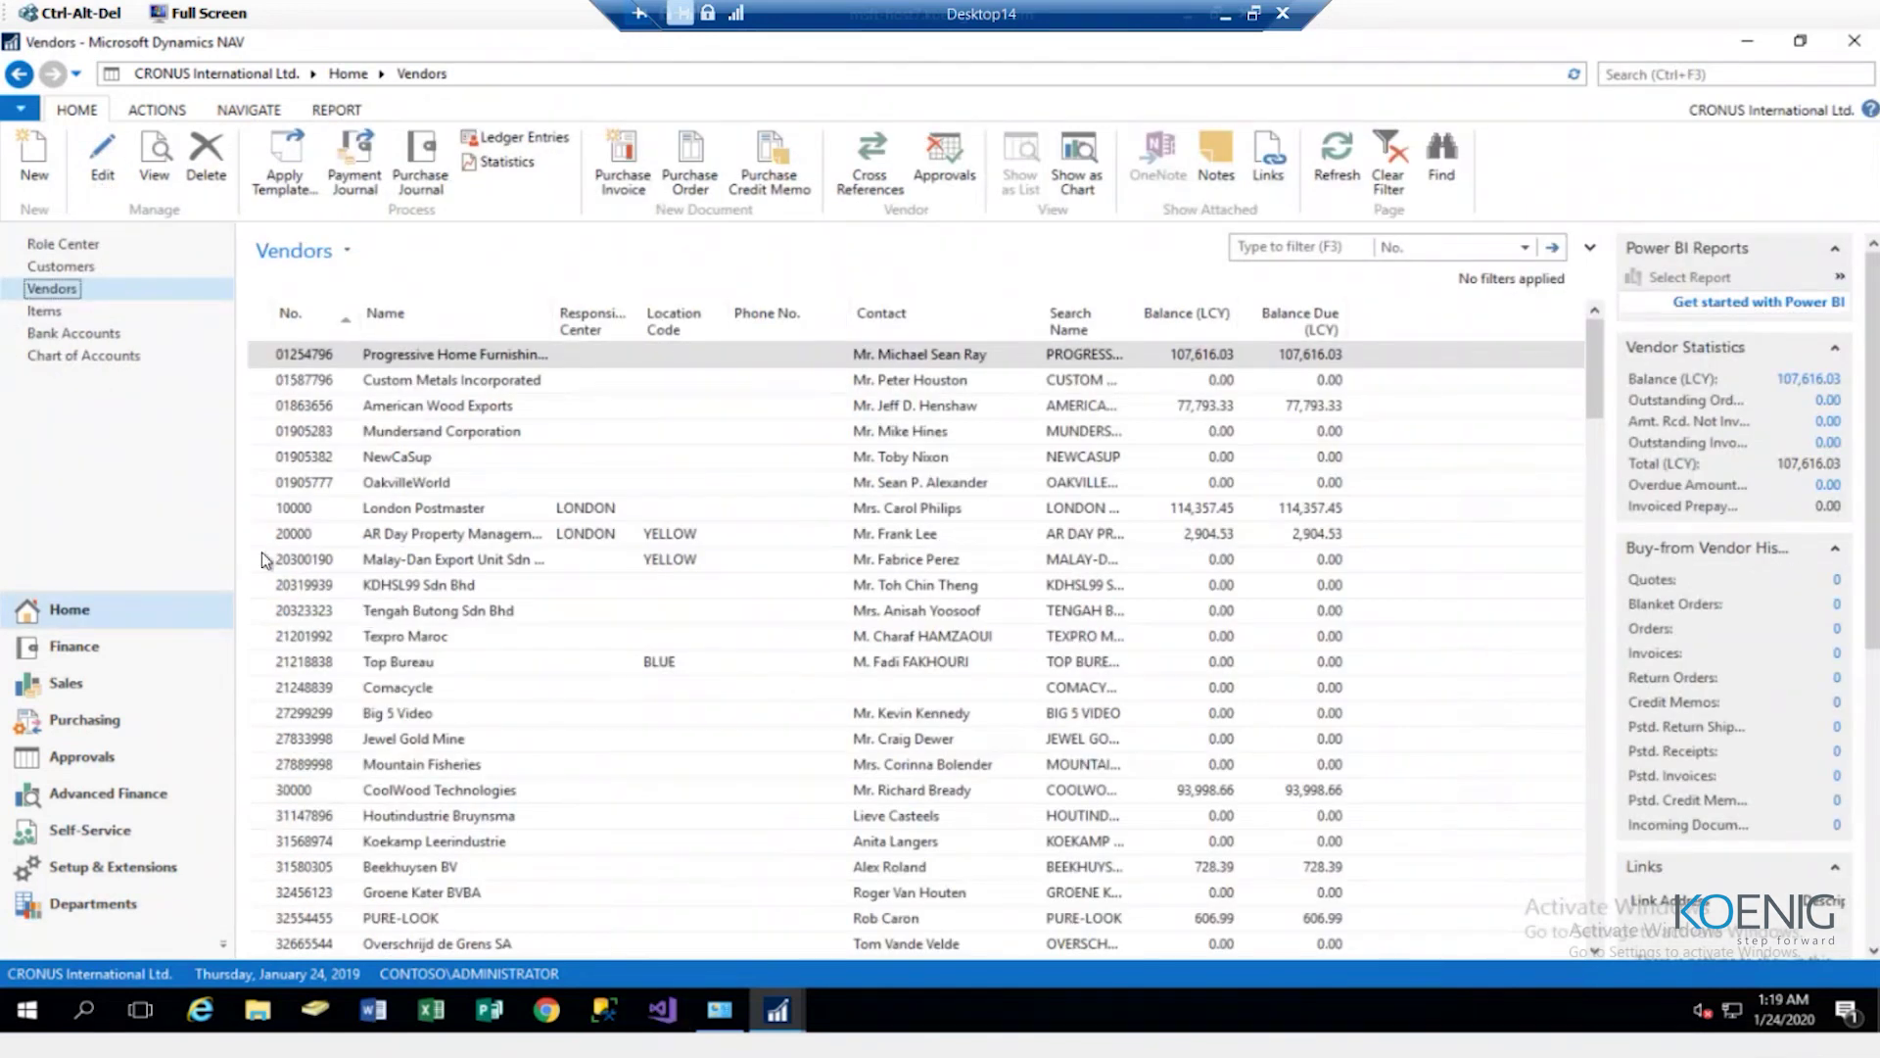
Create vendor Microsoft from the Vendor DOMESTIC template, then switch back to Edit - Permissions
click(34, 167)
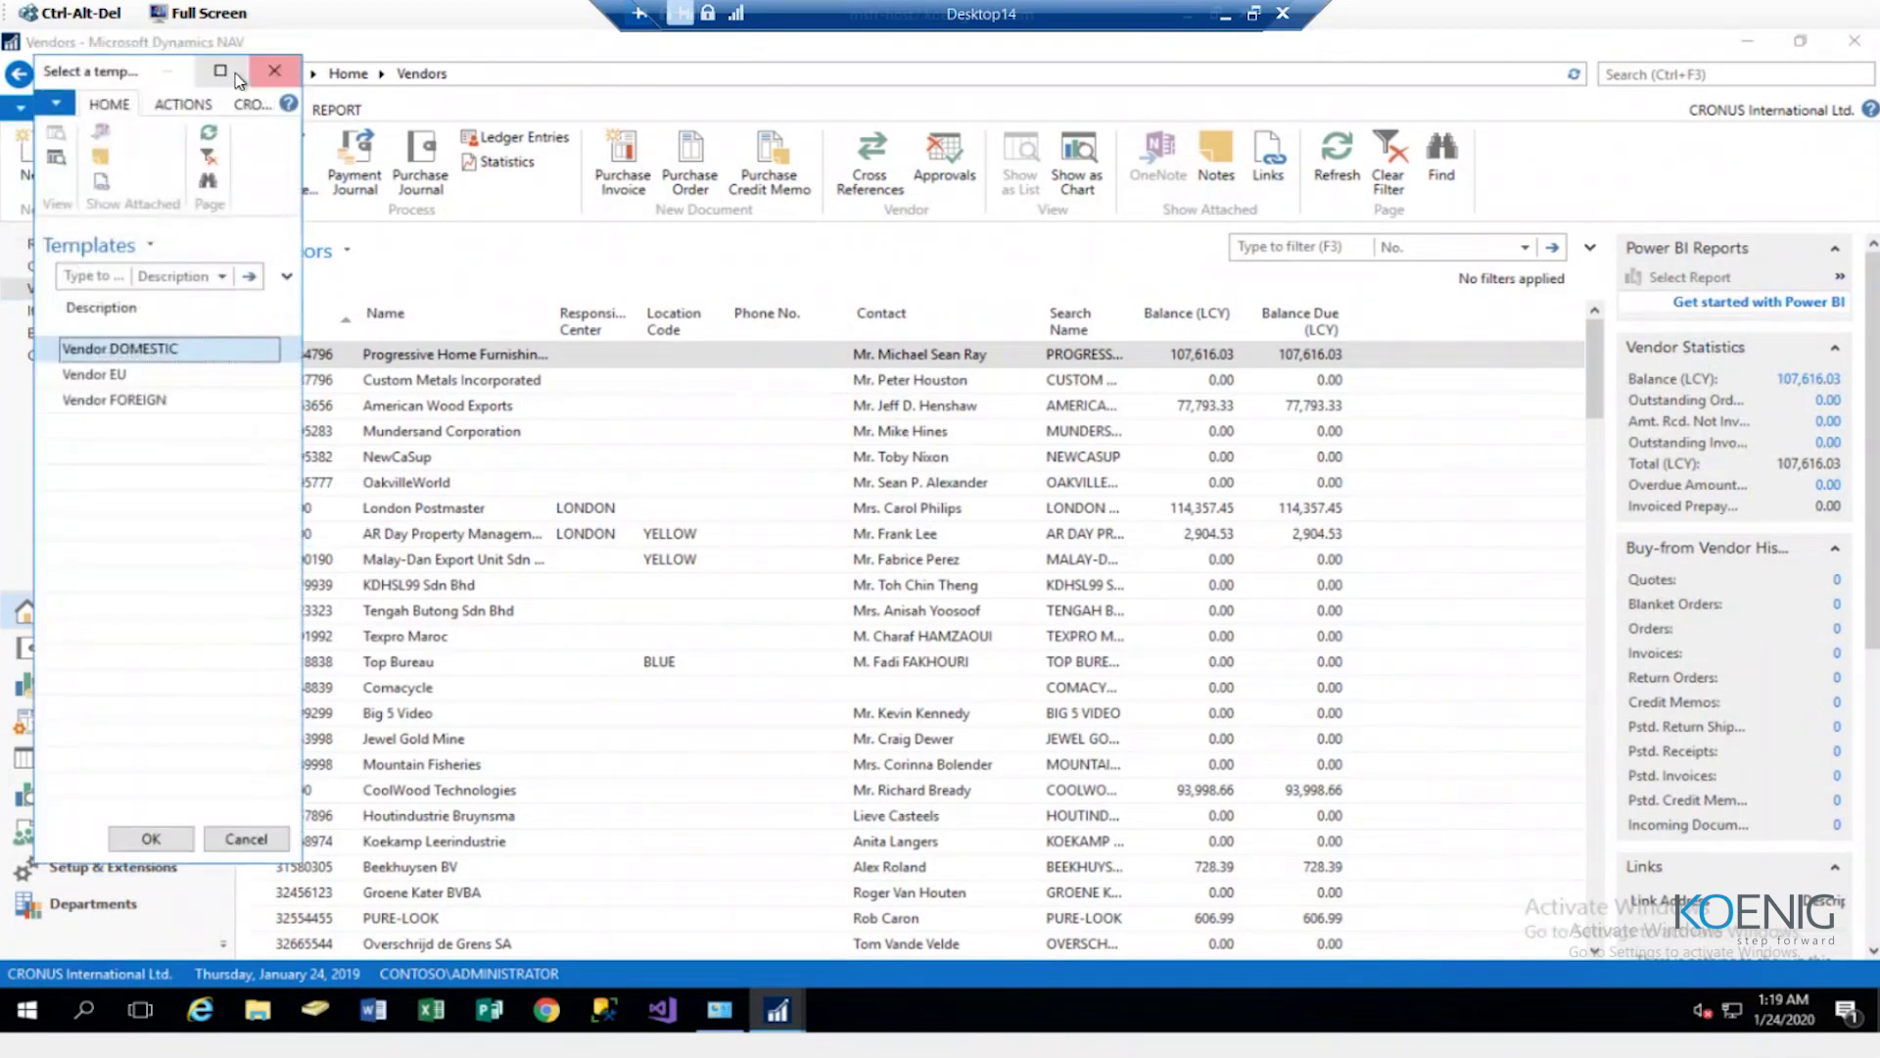
click(239, 76)
click(1758, 970)
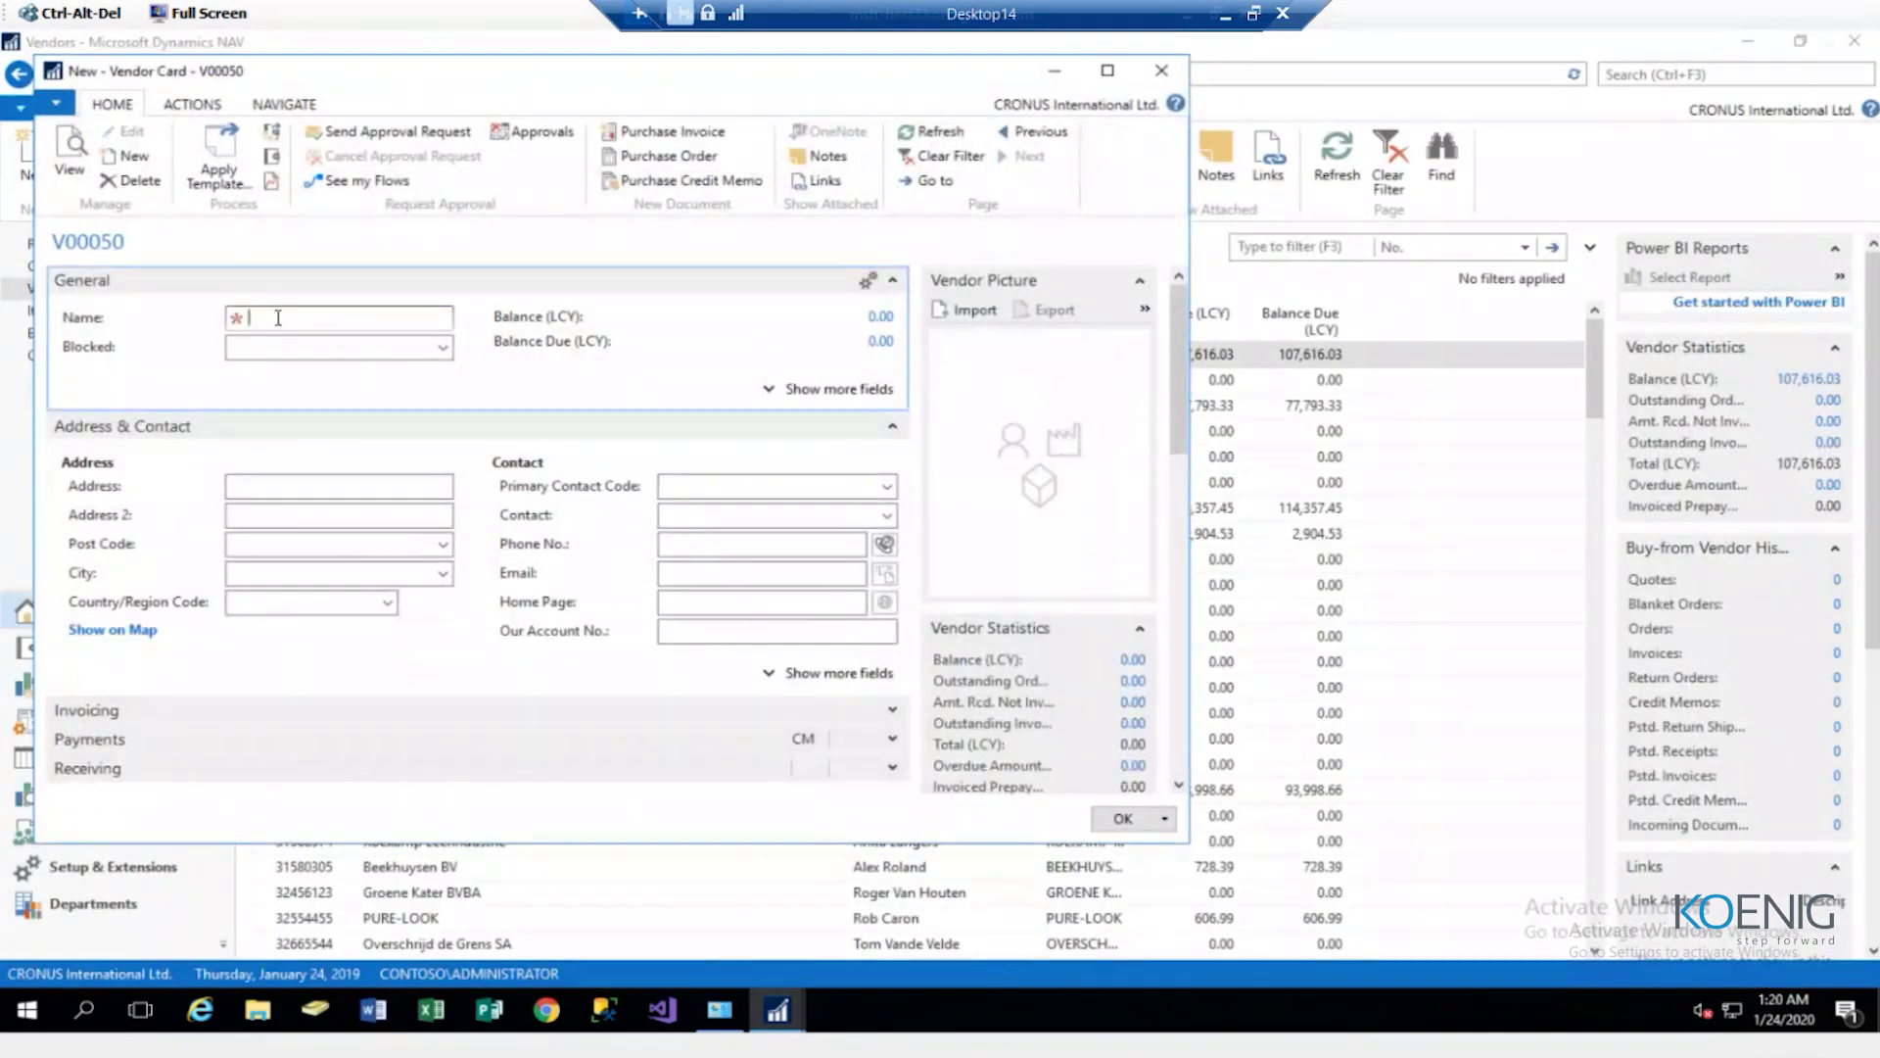
text(Microsoft)
scroll(1038, 685, down, 2)
click(1123, 818)
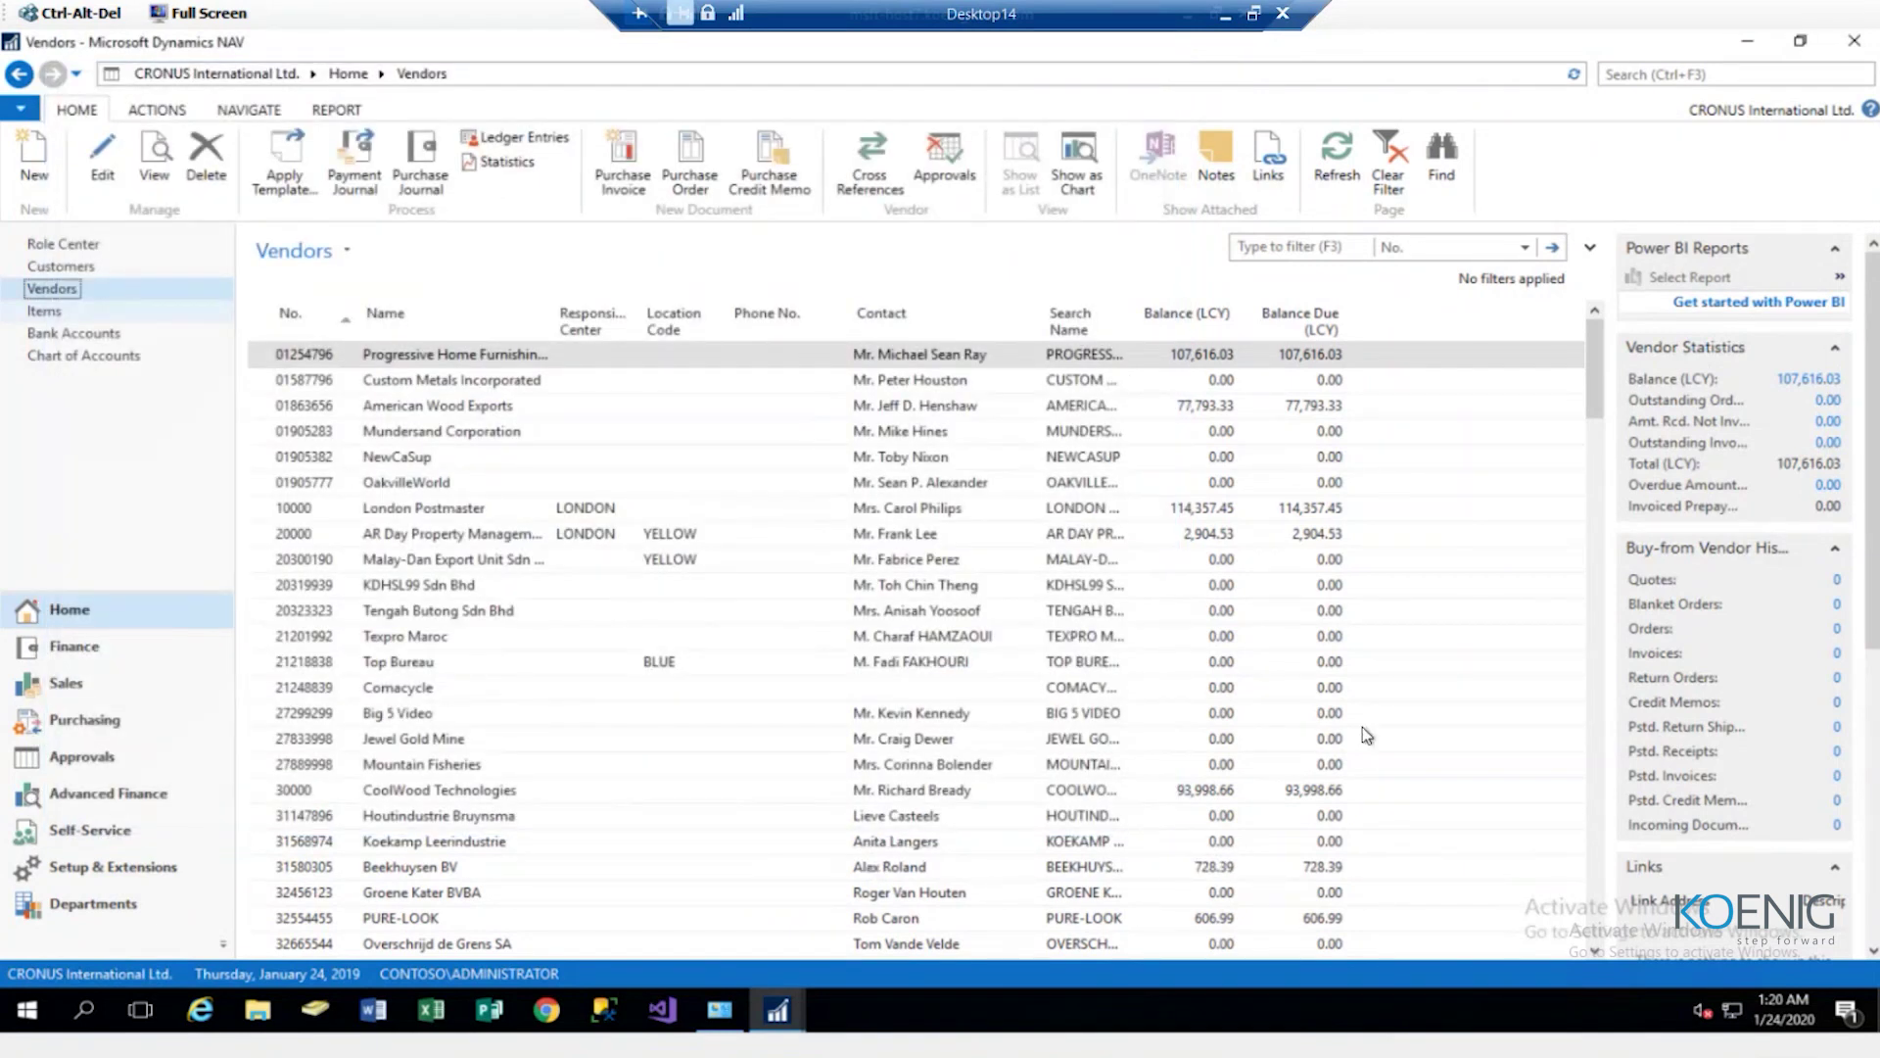
click(788, 1004)
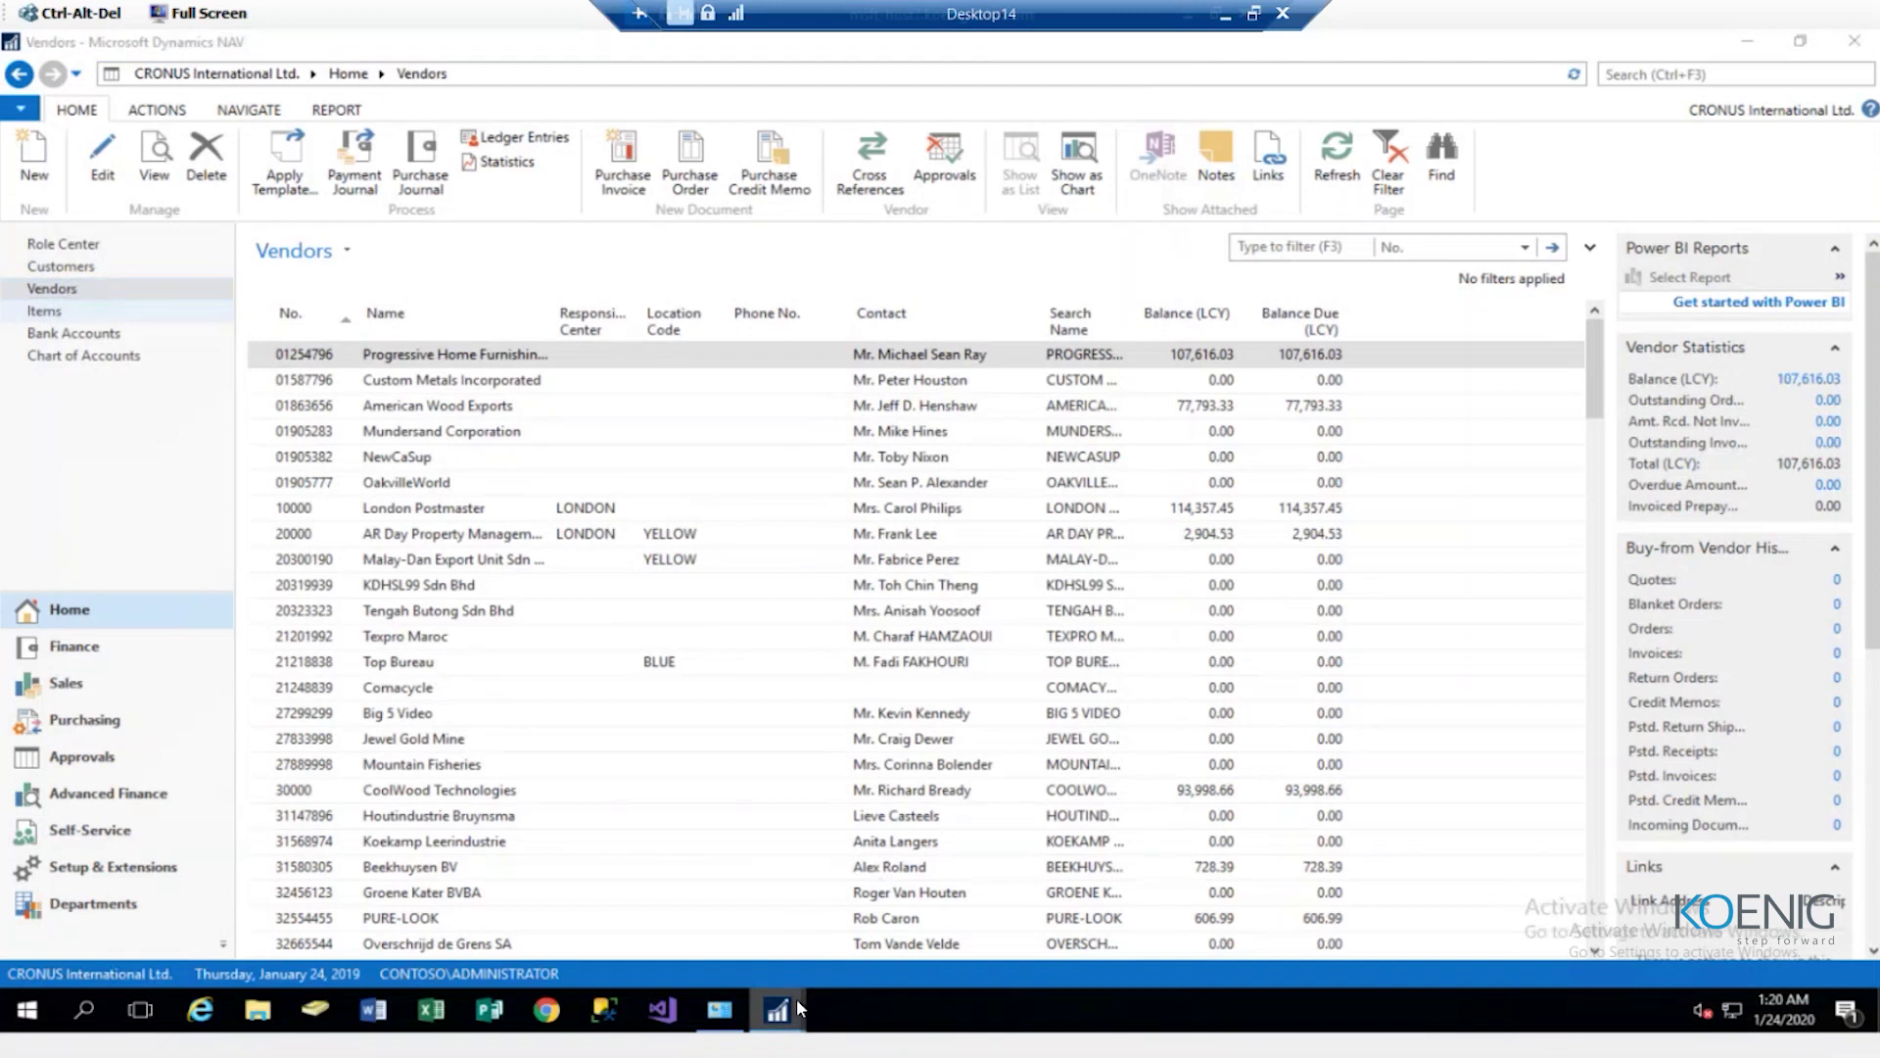
click(984, 906)
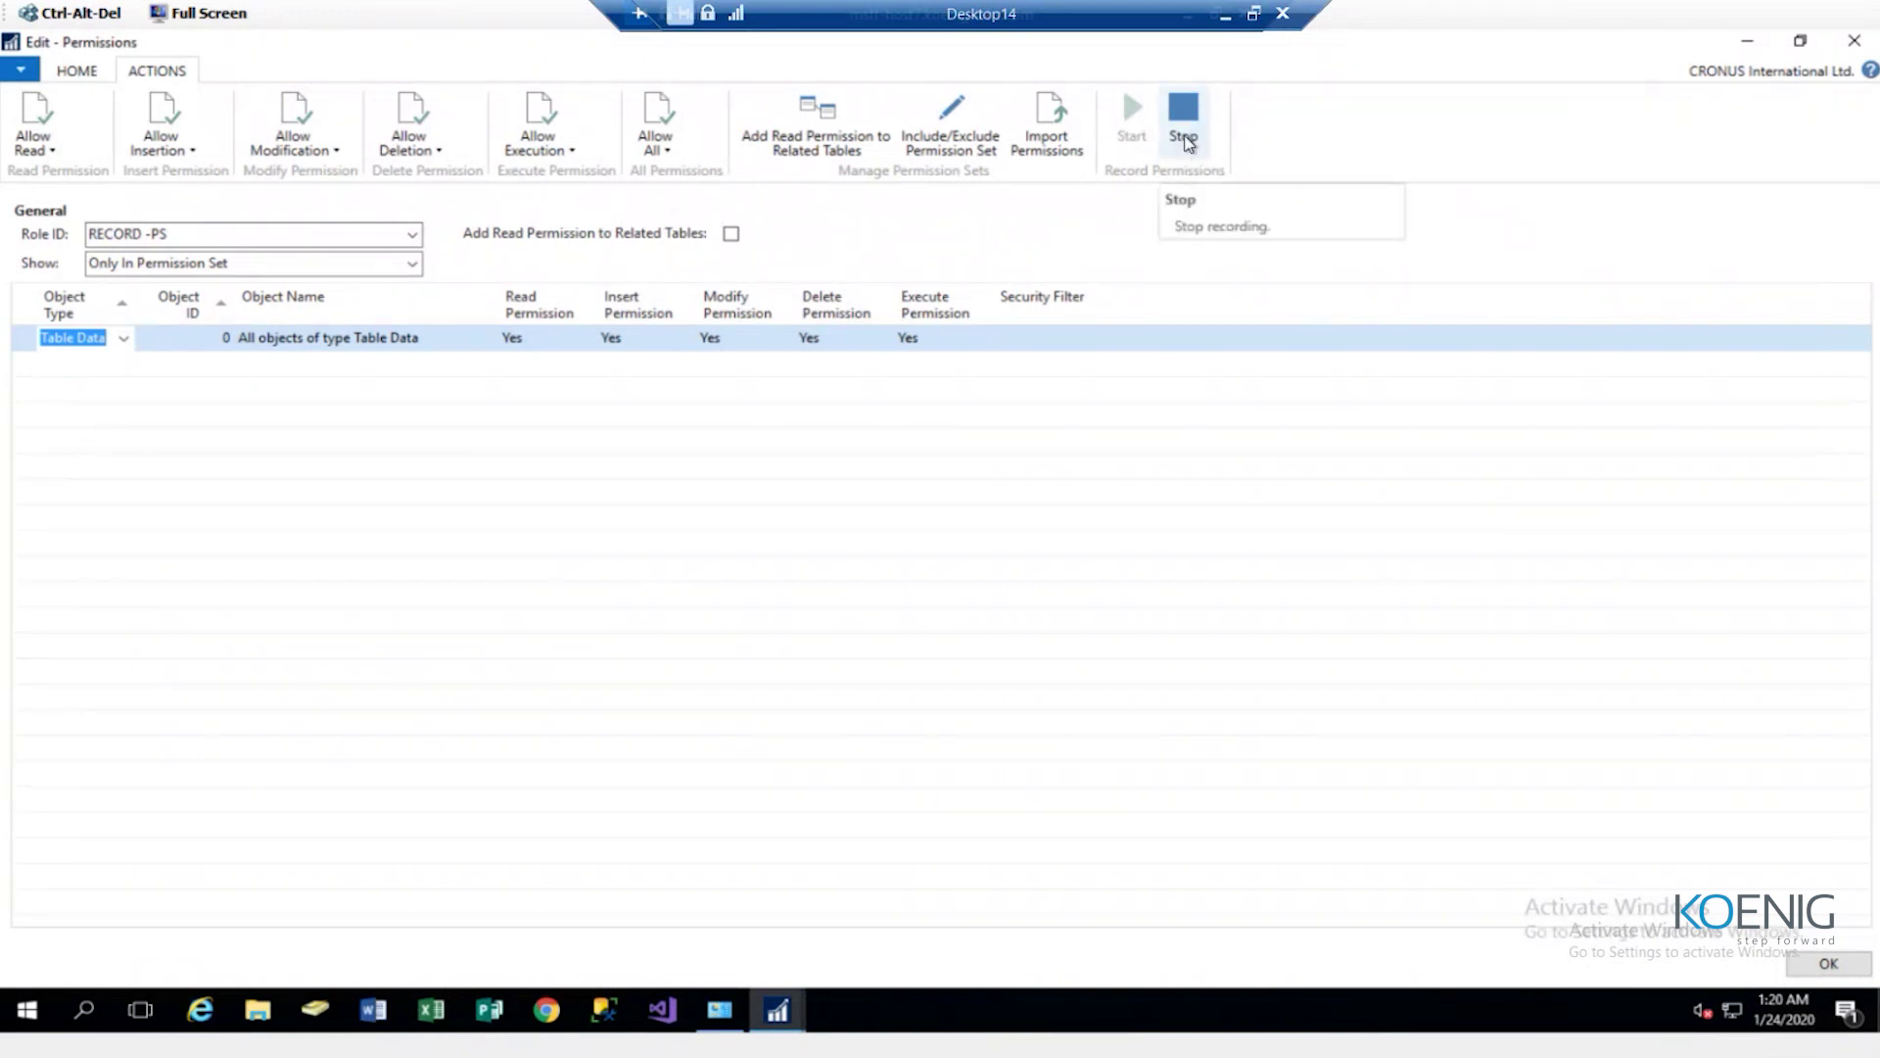
Stop recording, add the recorded vendor table rights to RECORD -PS, review them and close
click(1185, 137)
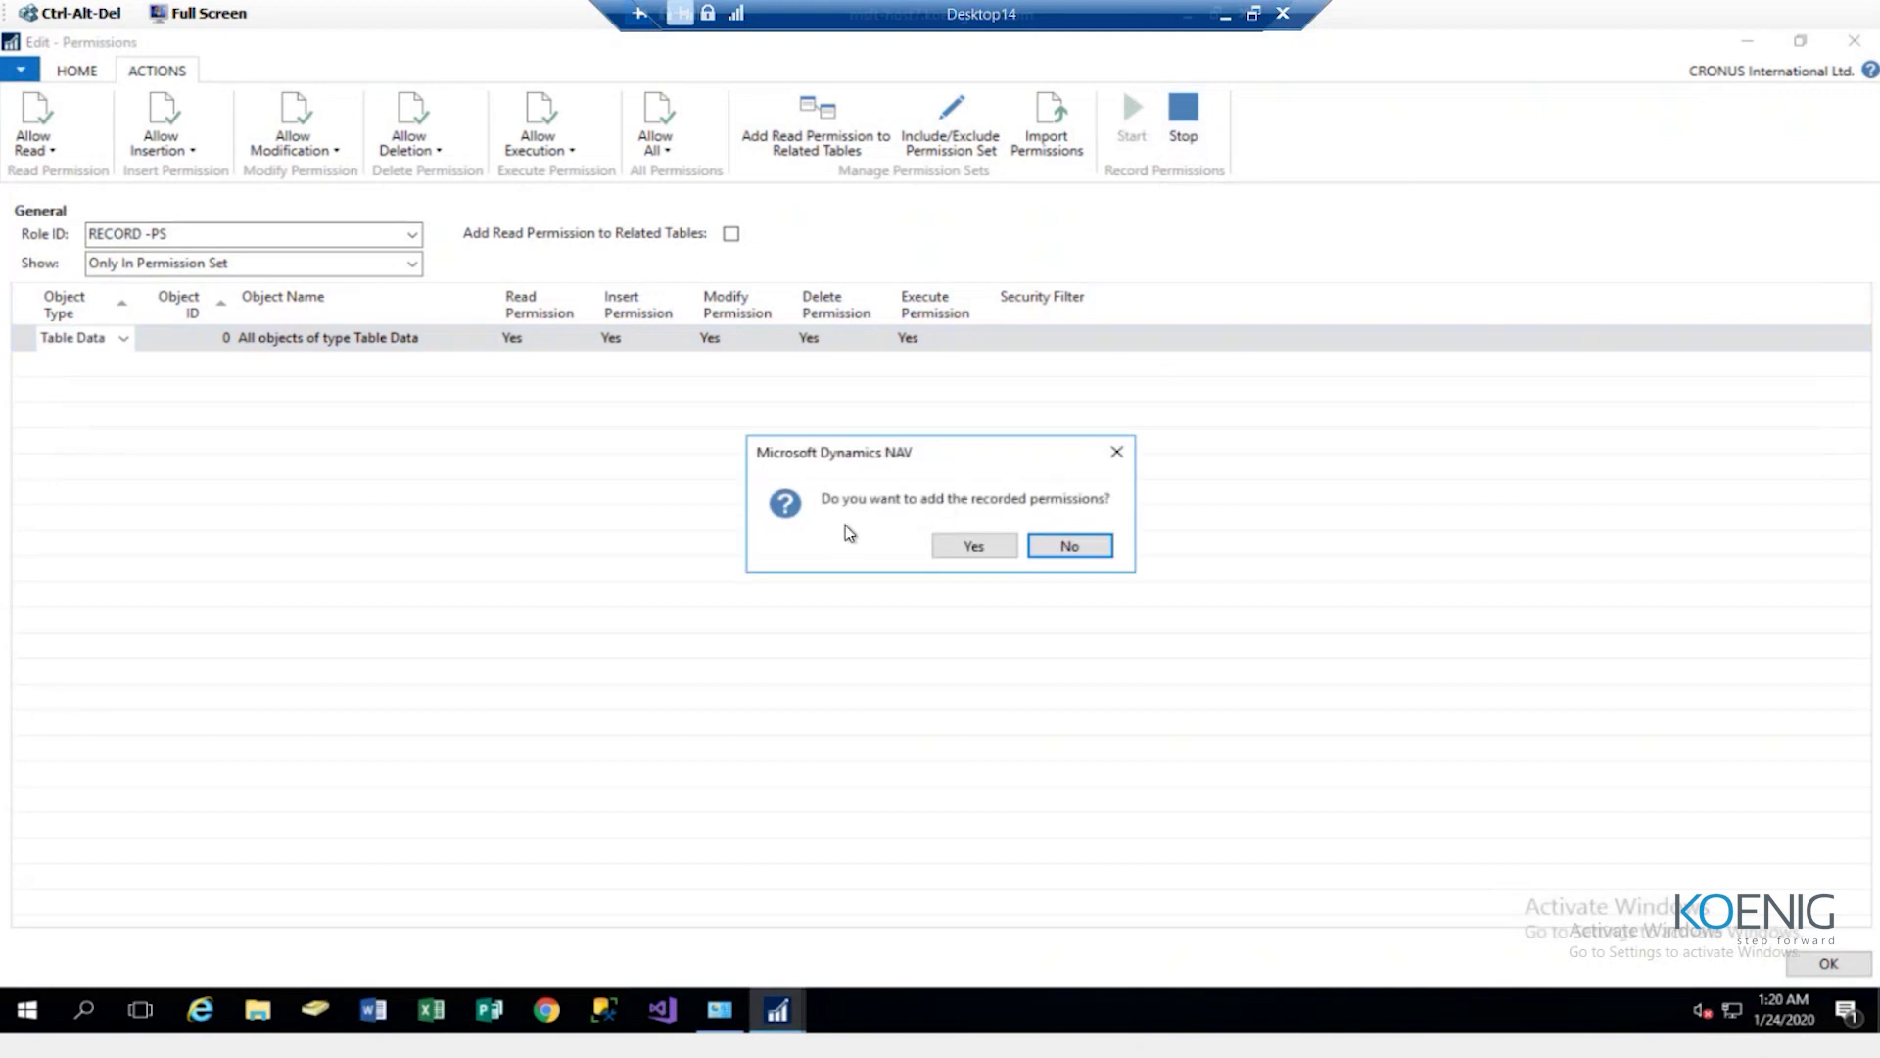
click(982, 550)
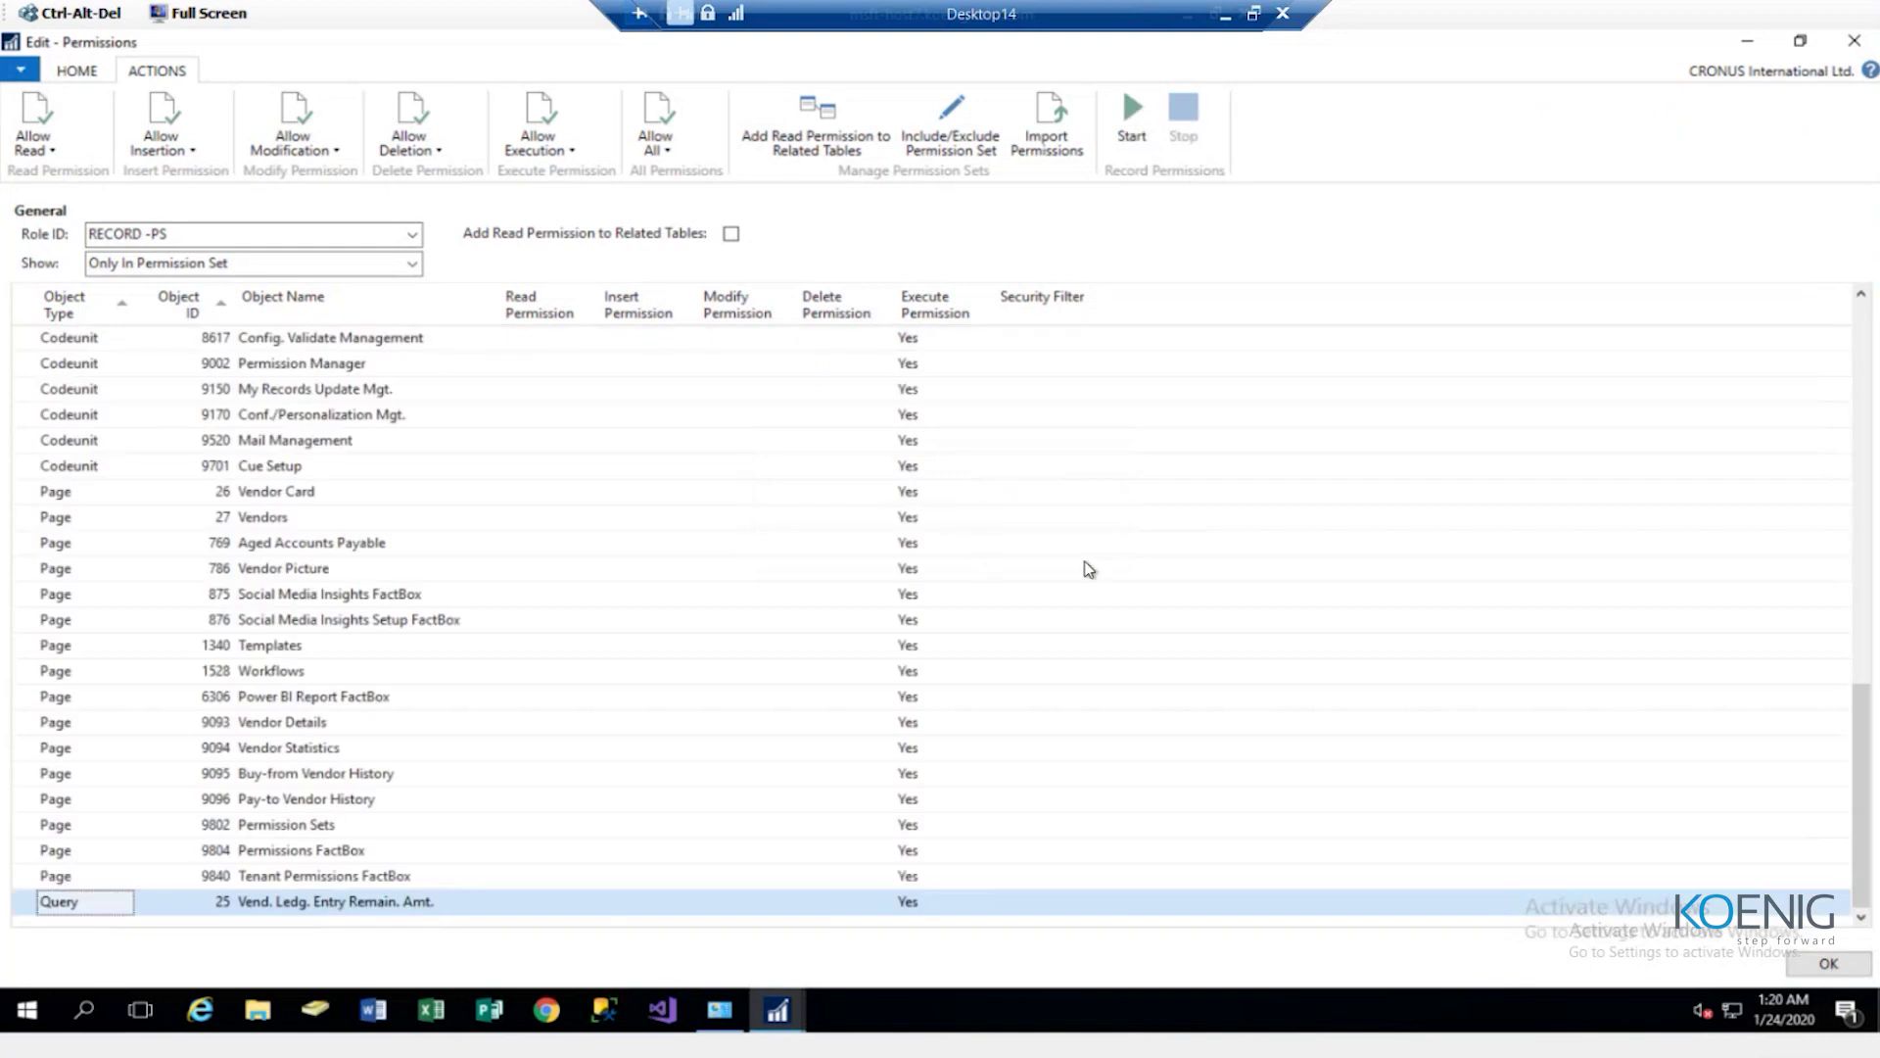
scroll(343, 565, up, 20)
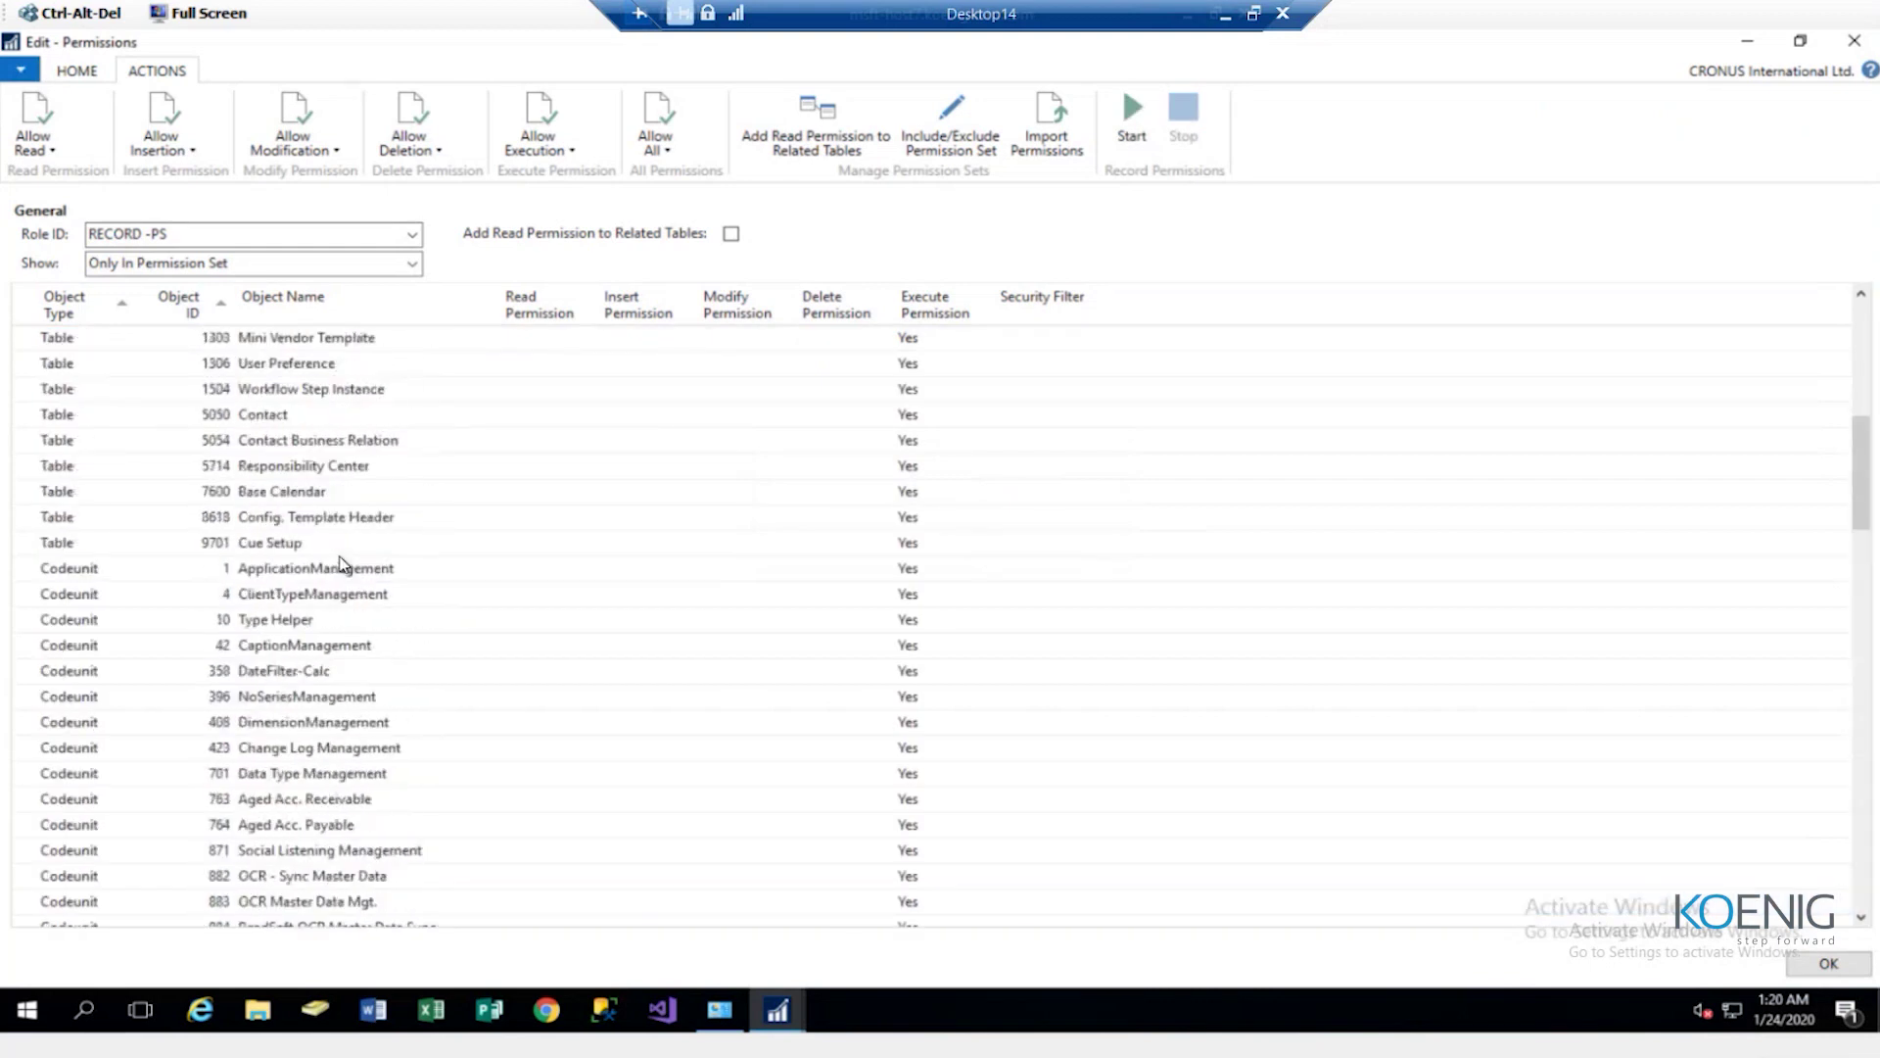
scroll(342, 565, up, 10)
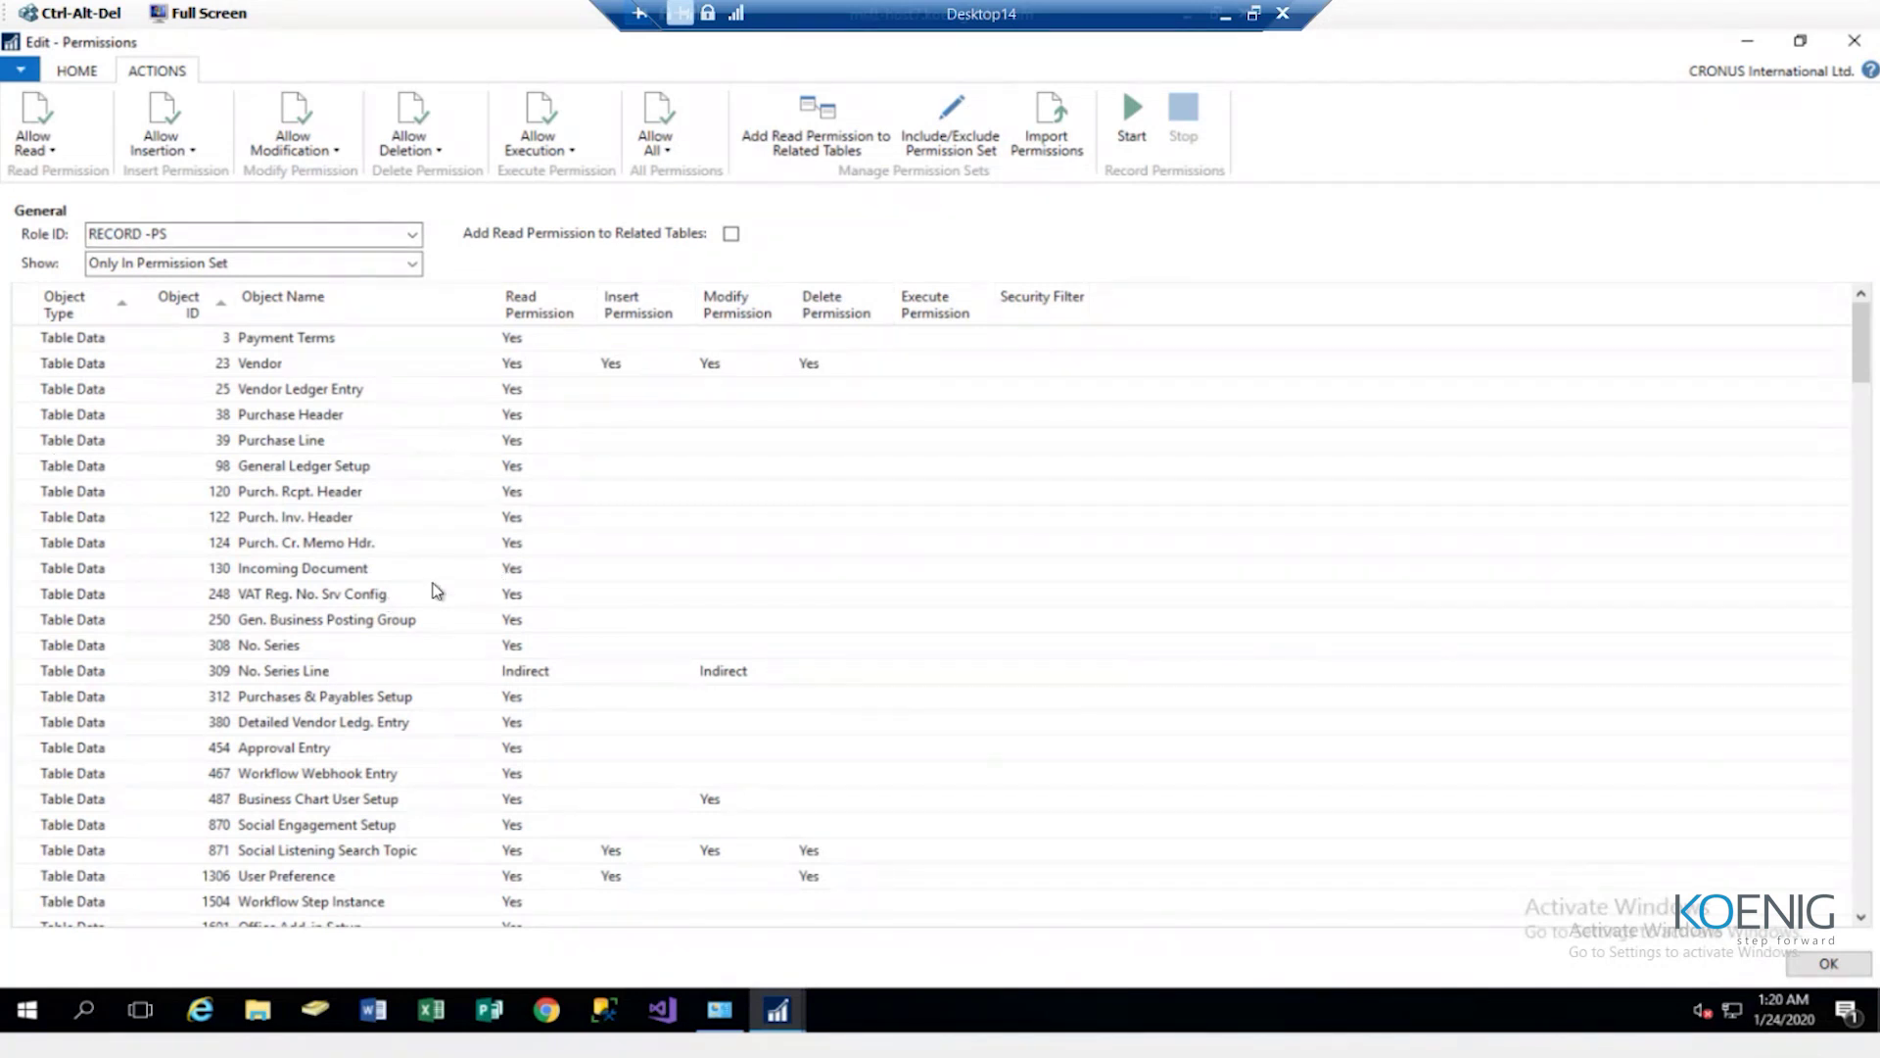
scroll(439, 588, down, 1)
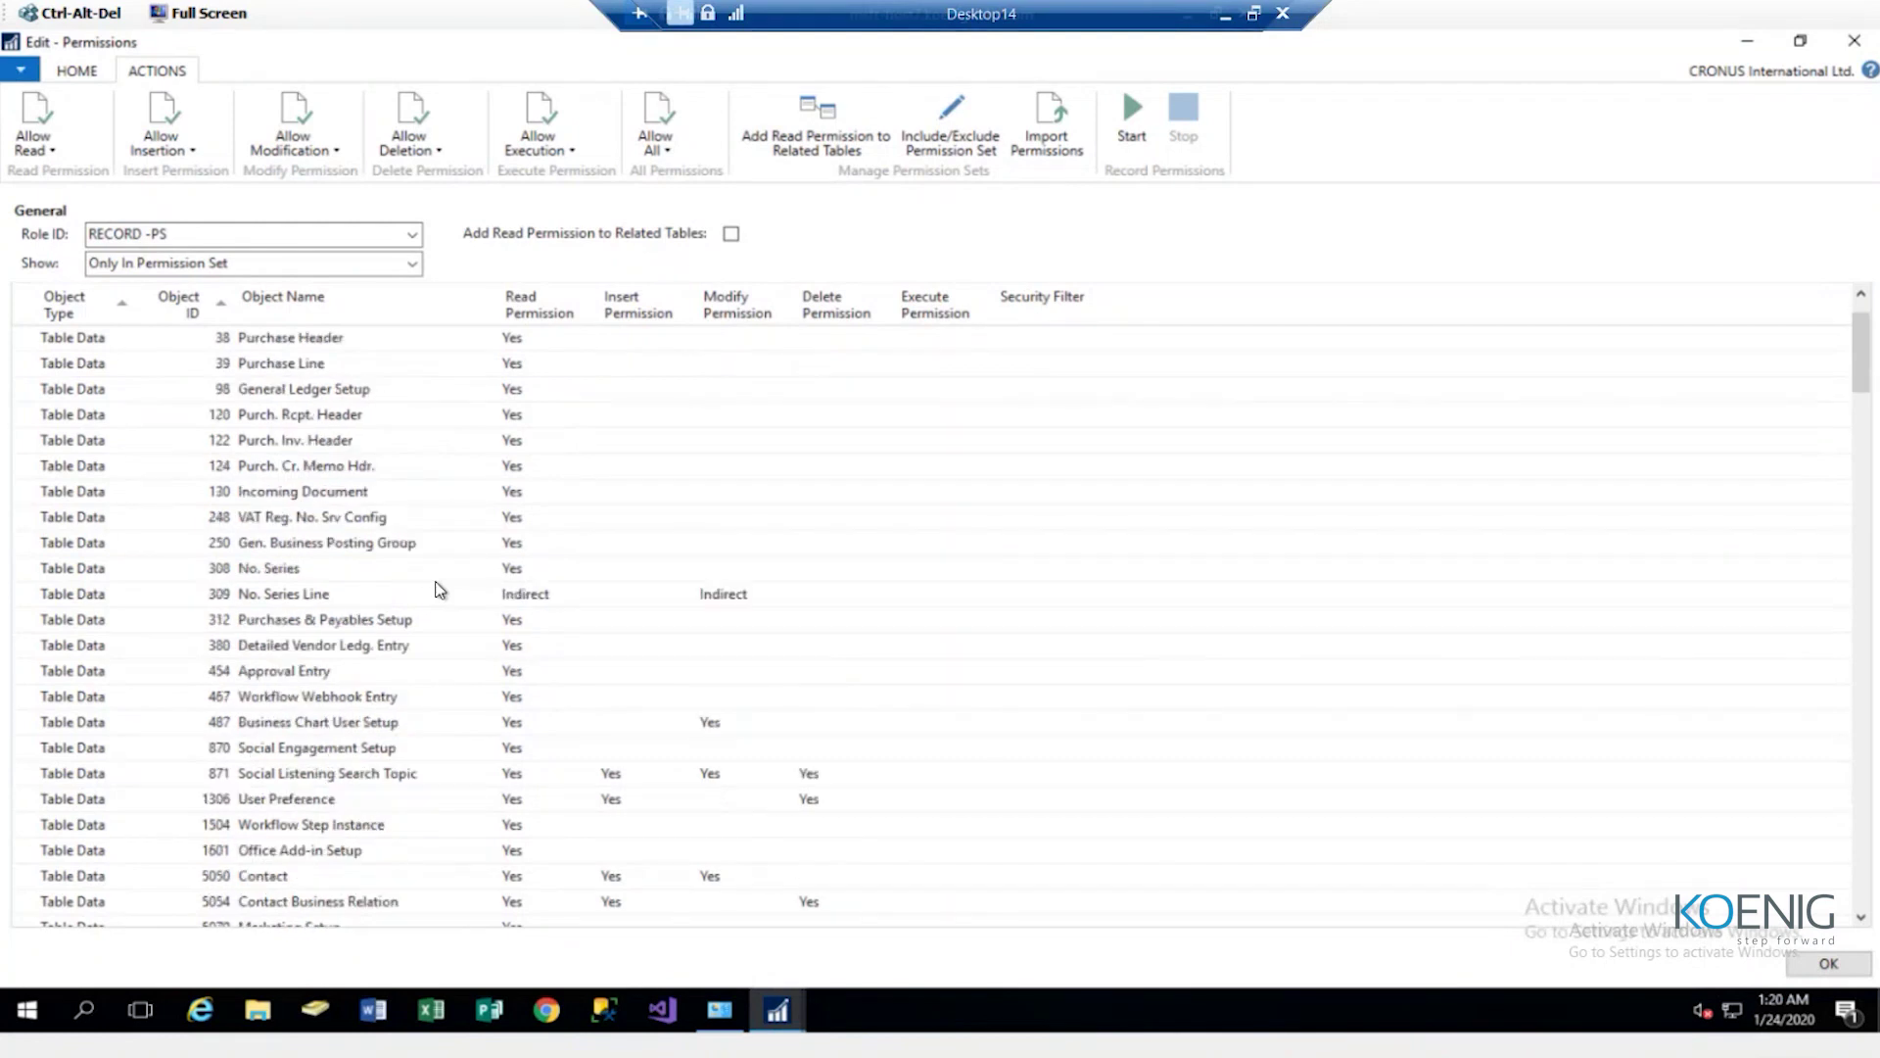
scroll(440, 589, down, 2)
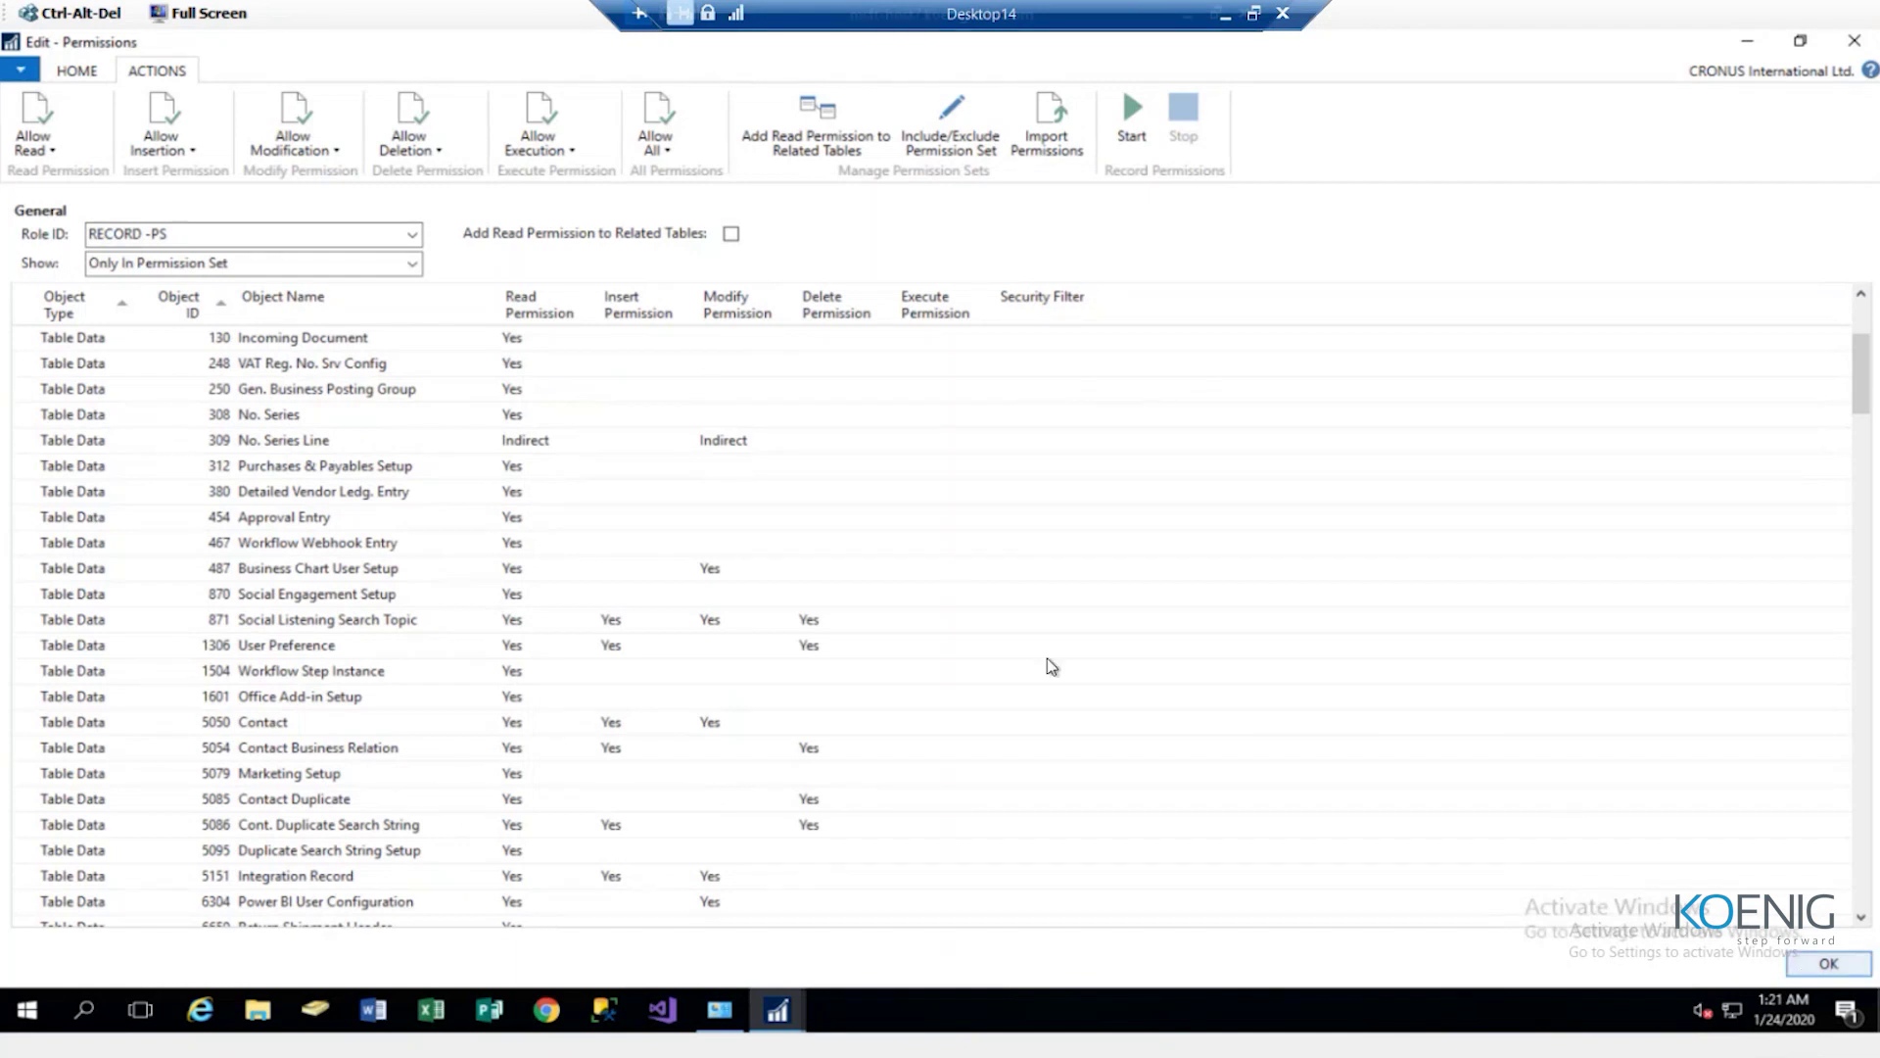
click(554, 491)
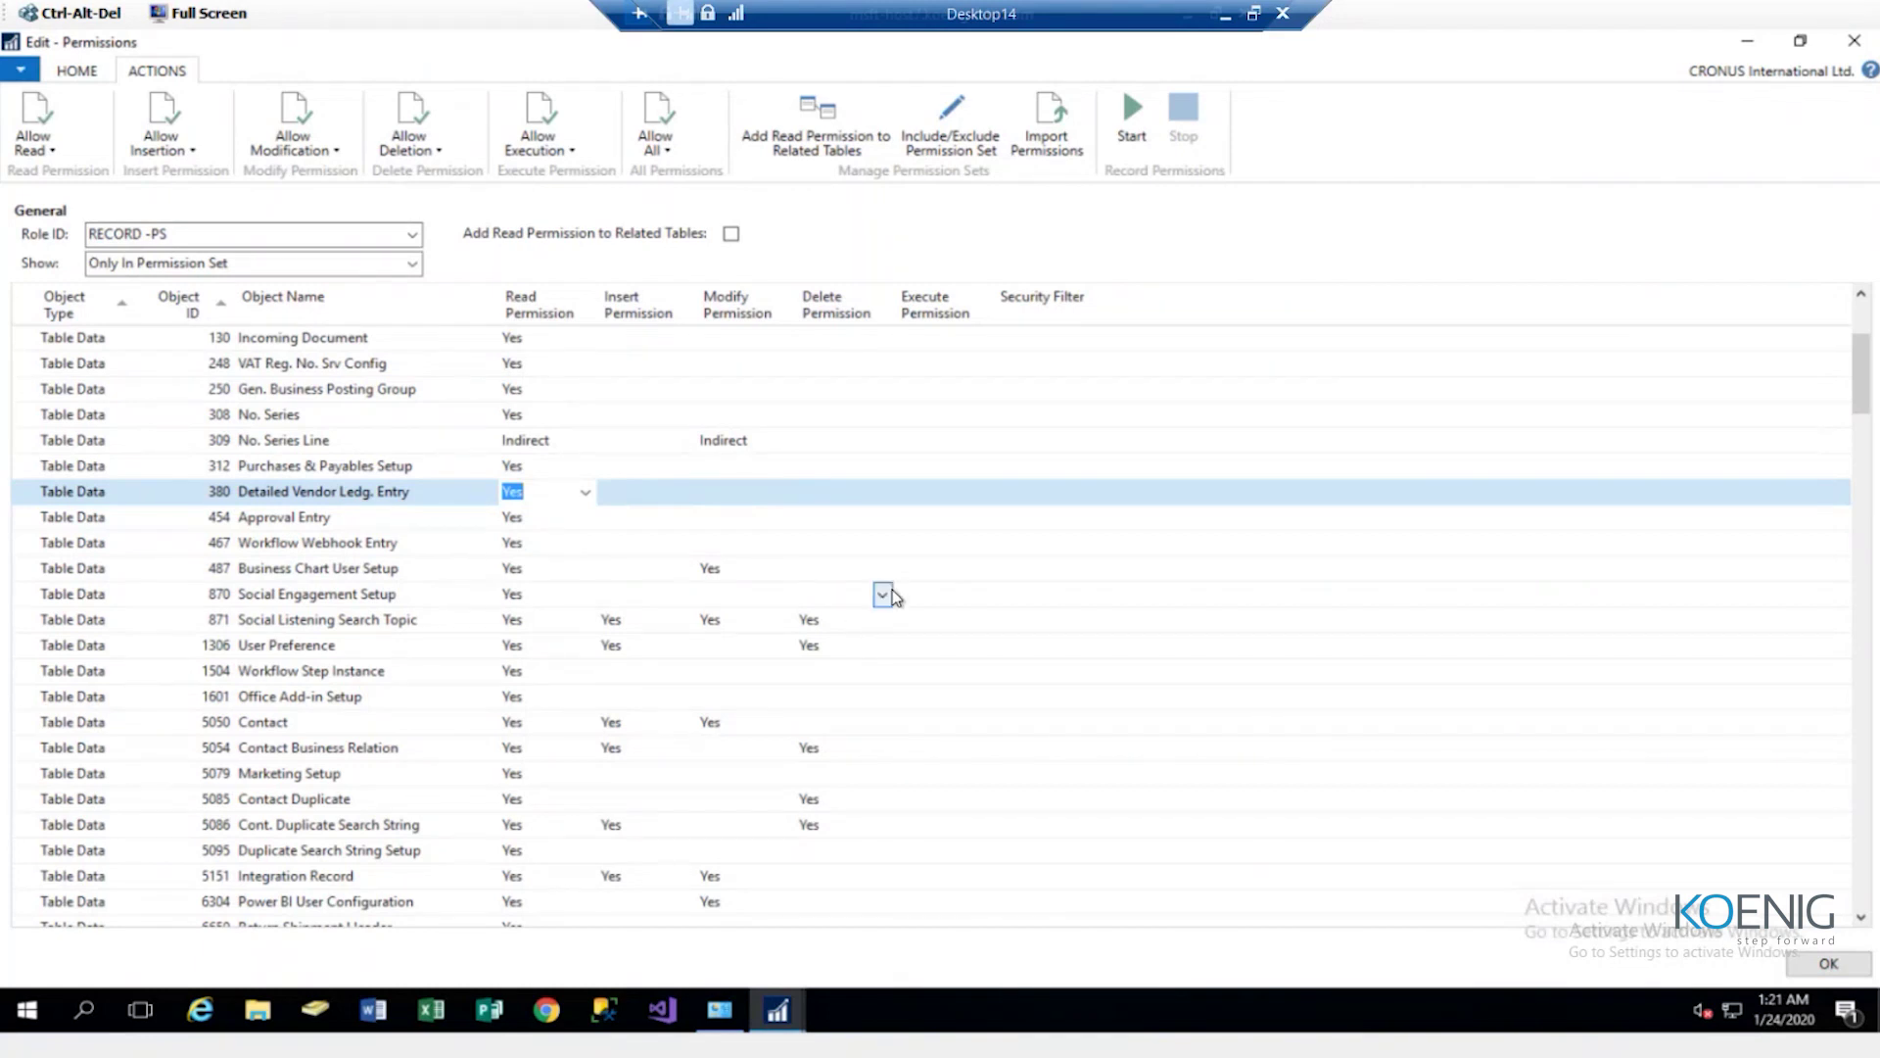
click(1850, 971)
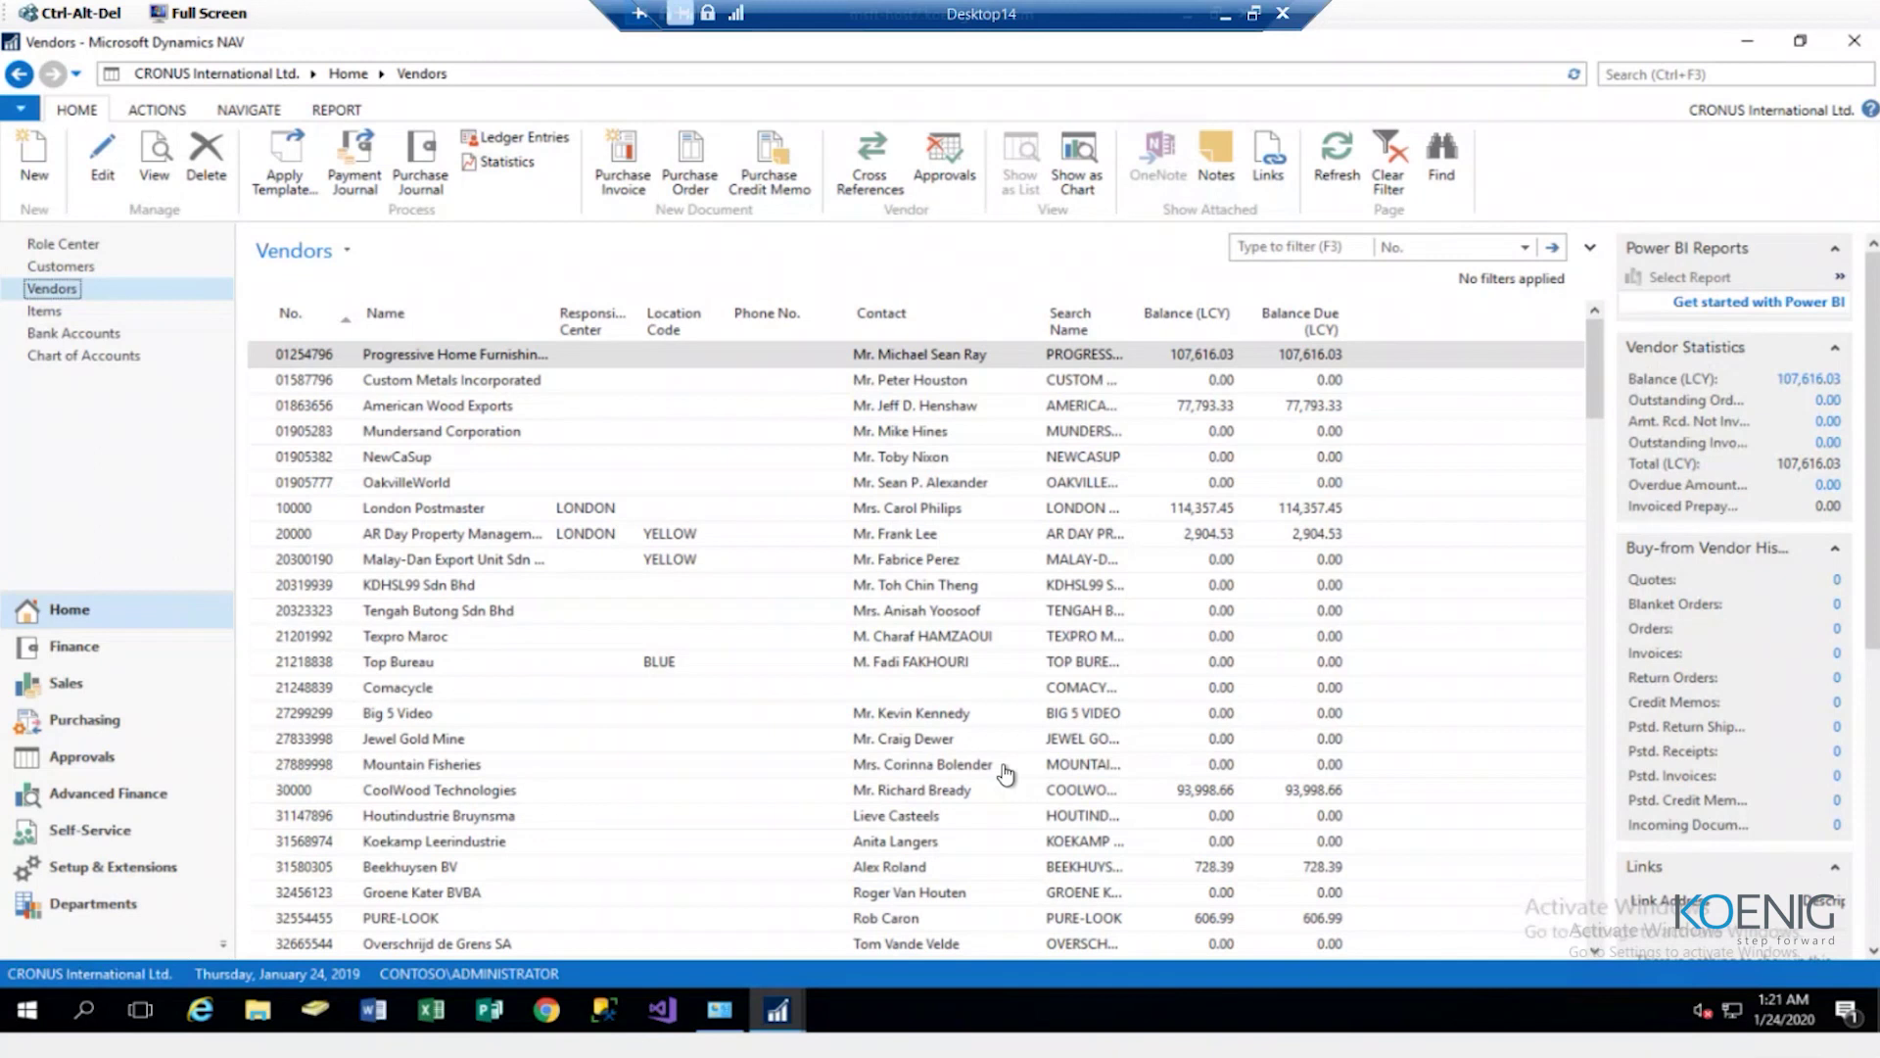
Bring up the PowerPoint slideshow on the 'How to grant permissions easily to users??' slide
key(alt+Tab)
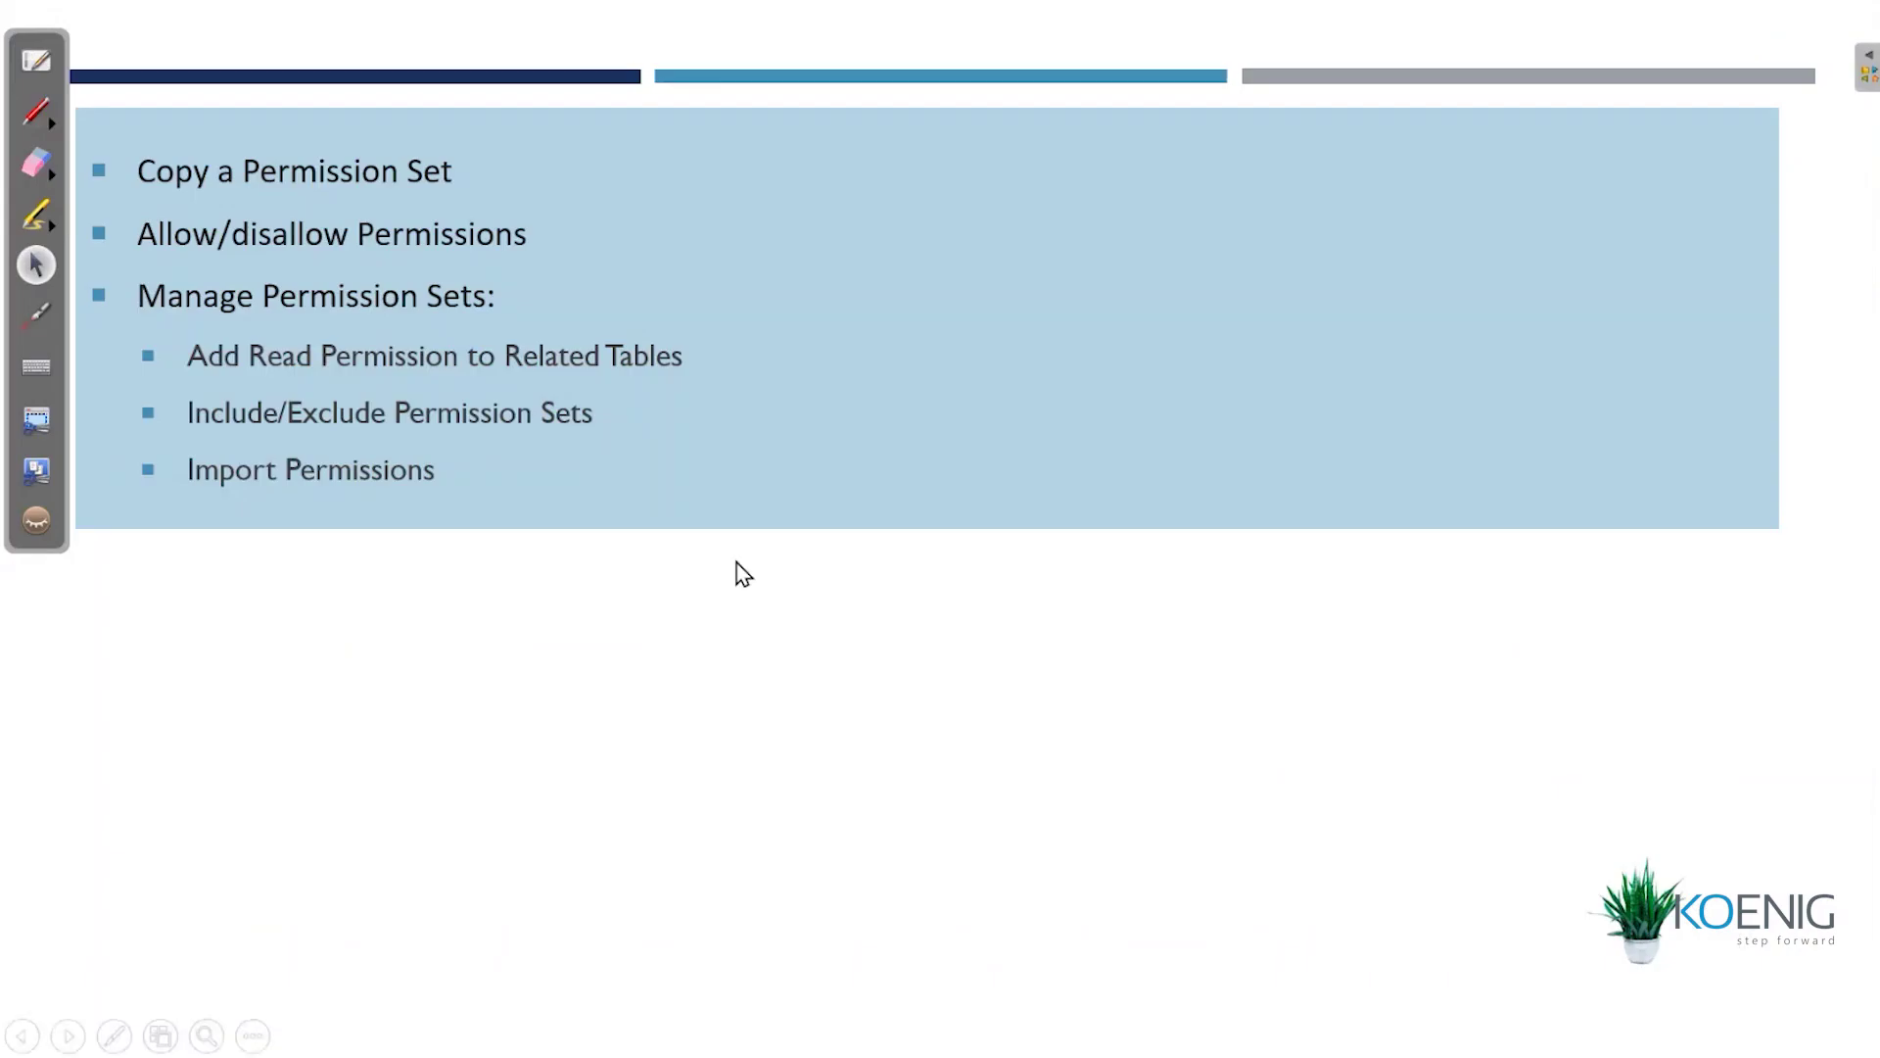
key(Right)
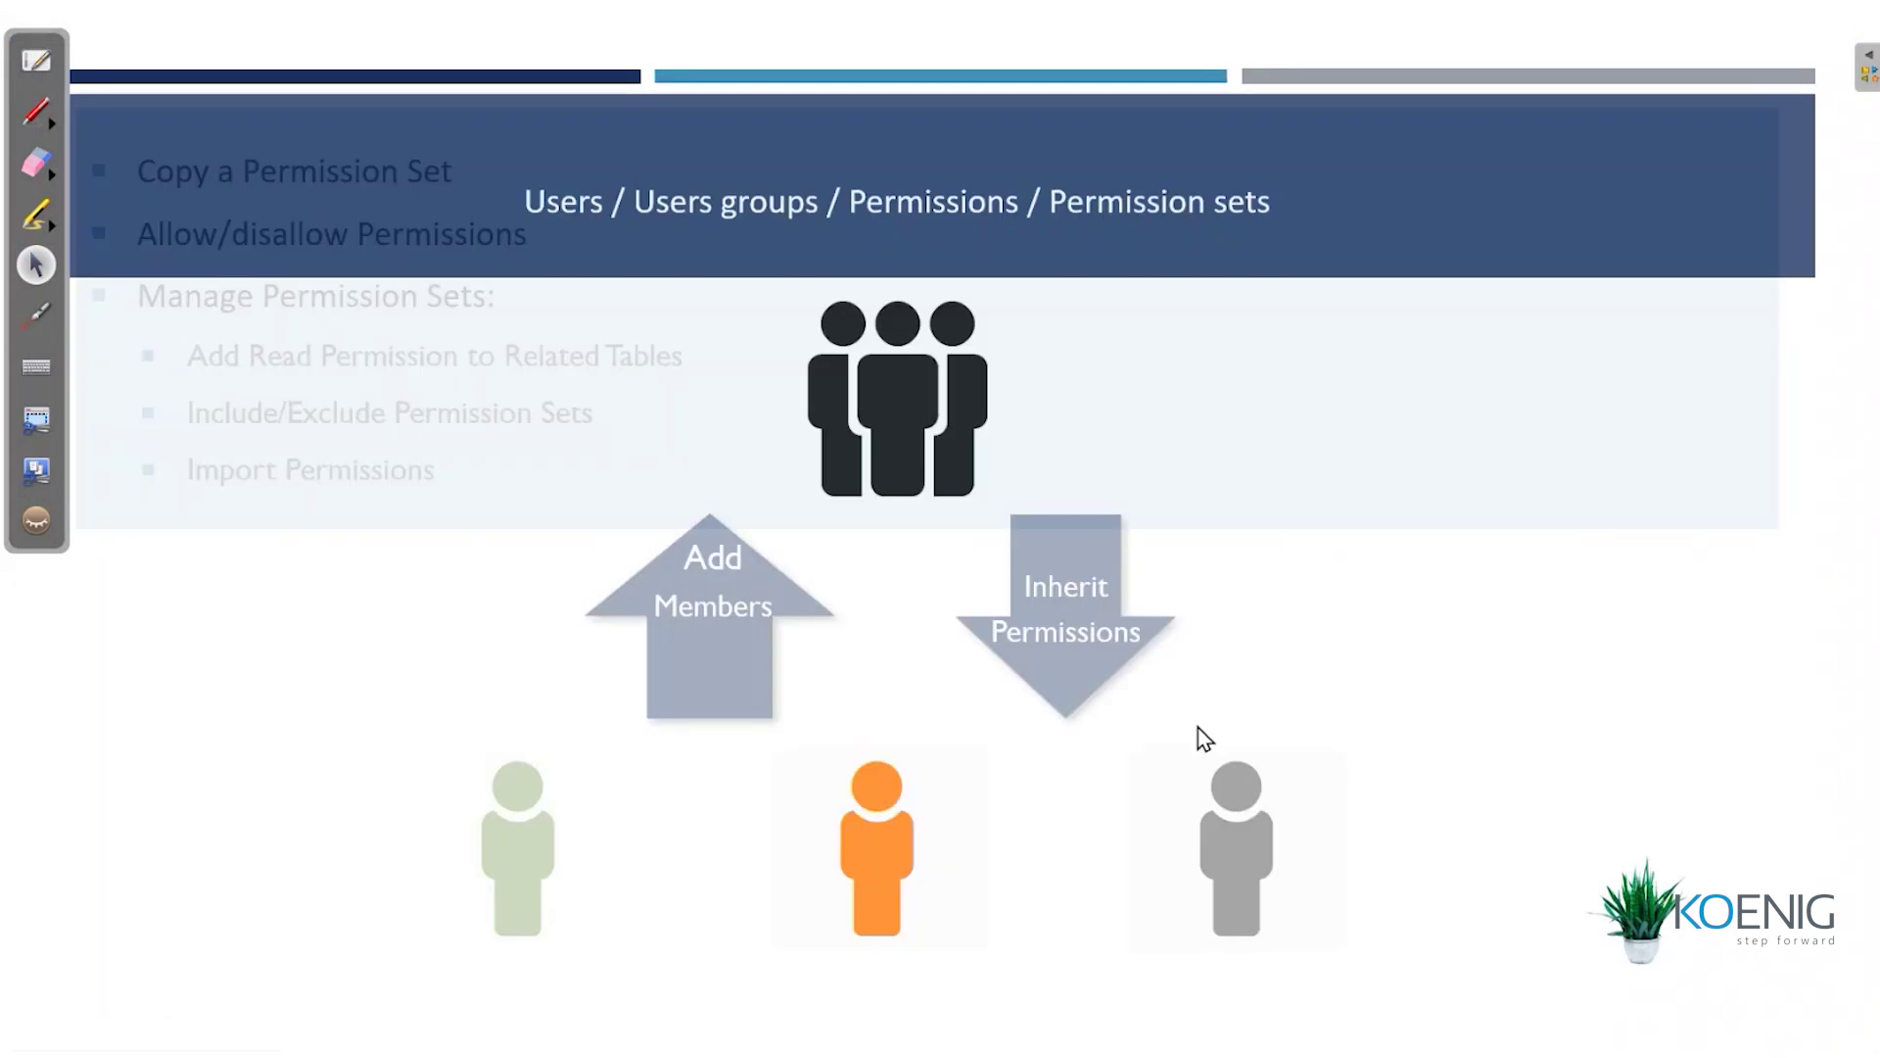
key(Left)
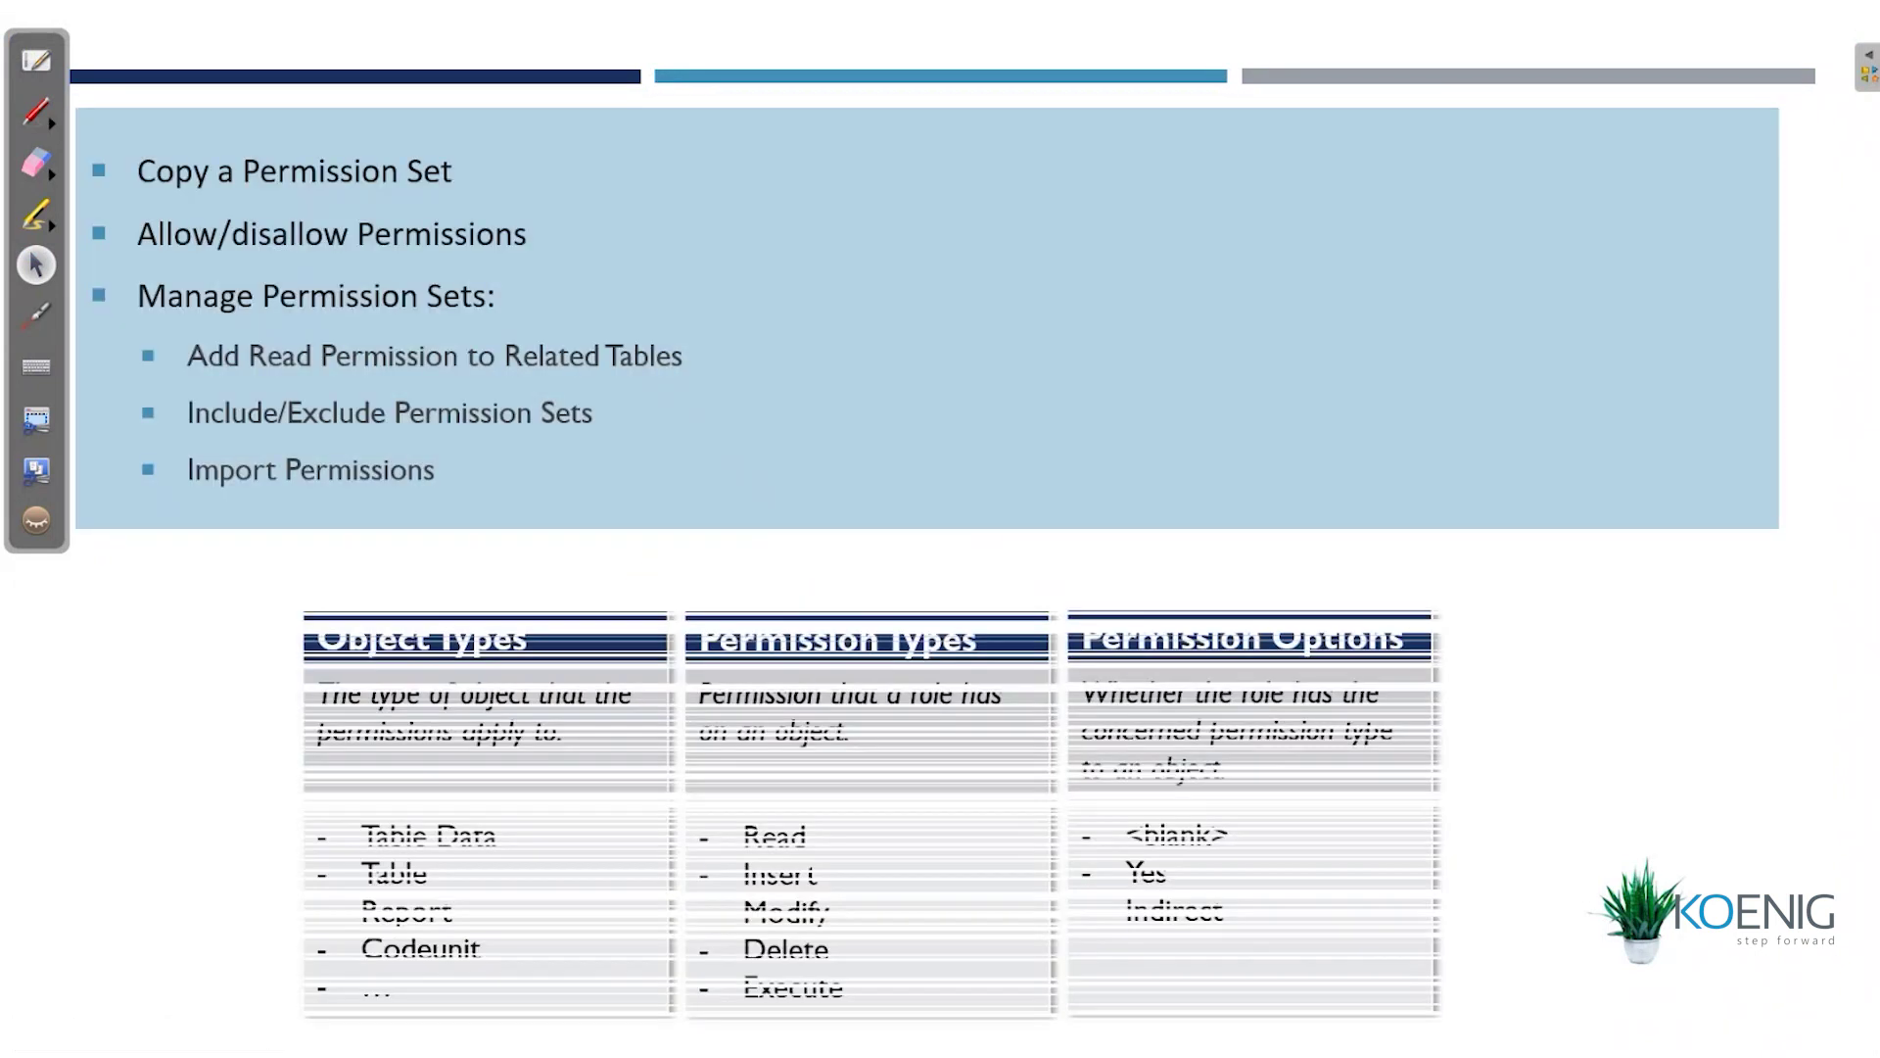
key(Left)
key(Left)
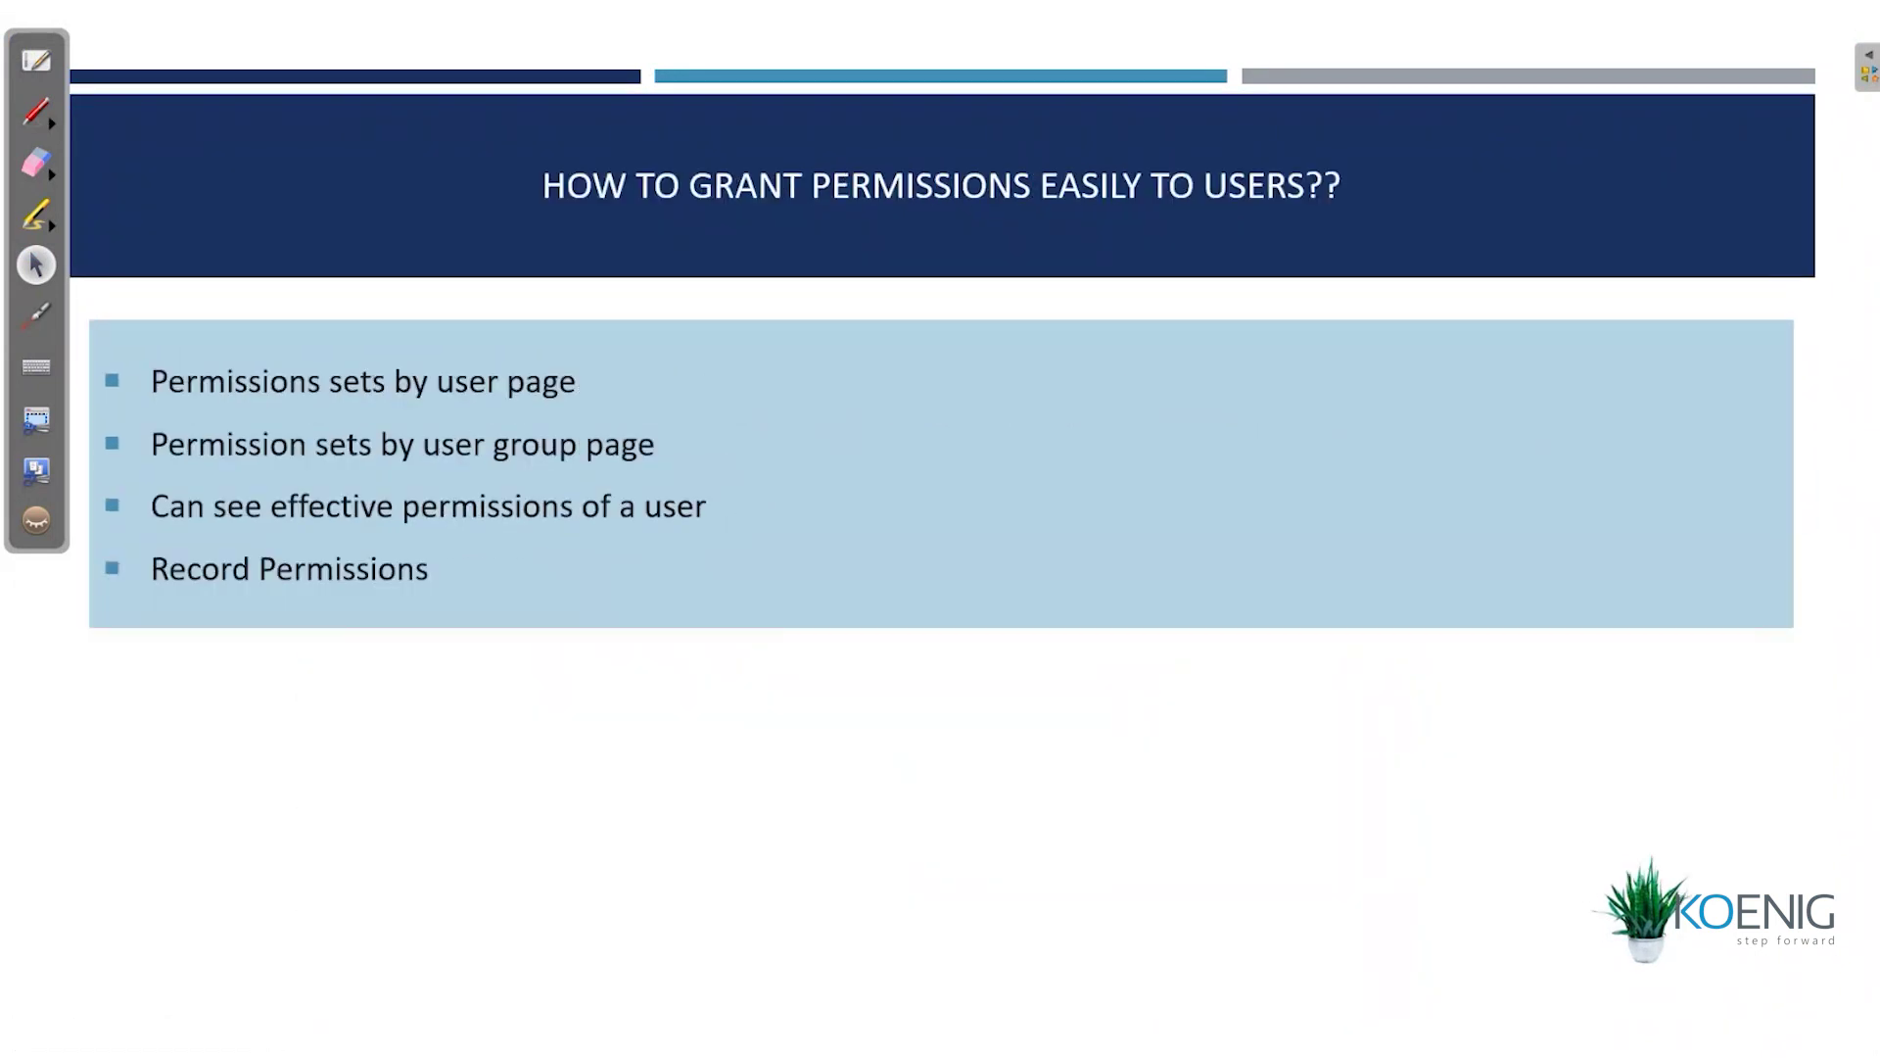
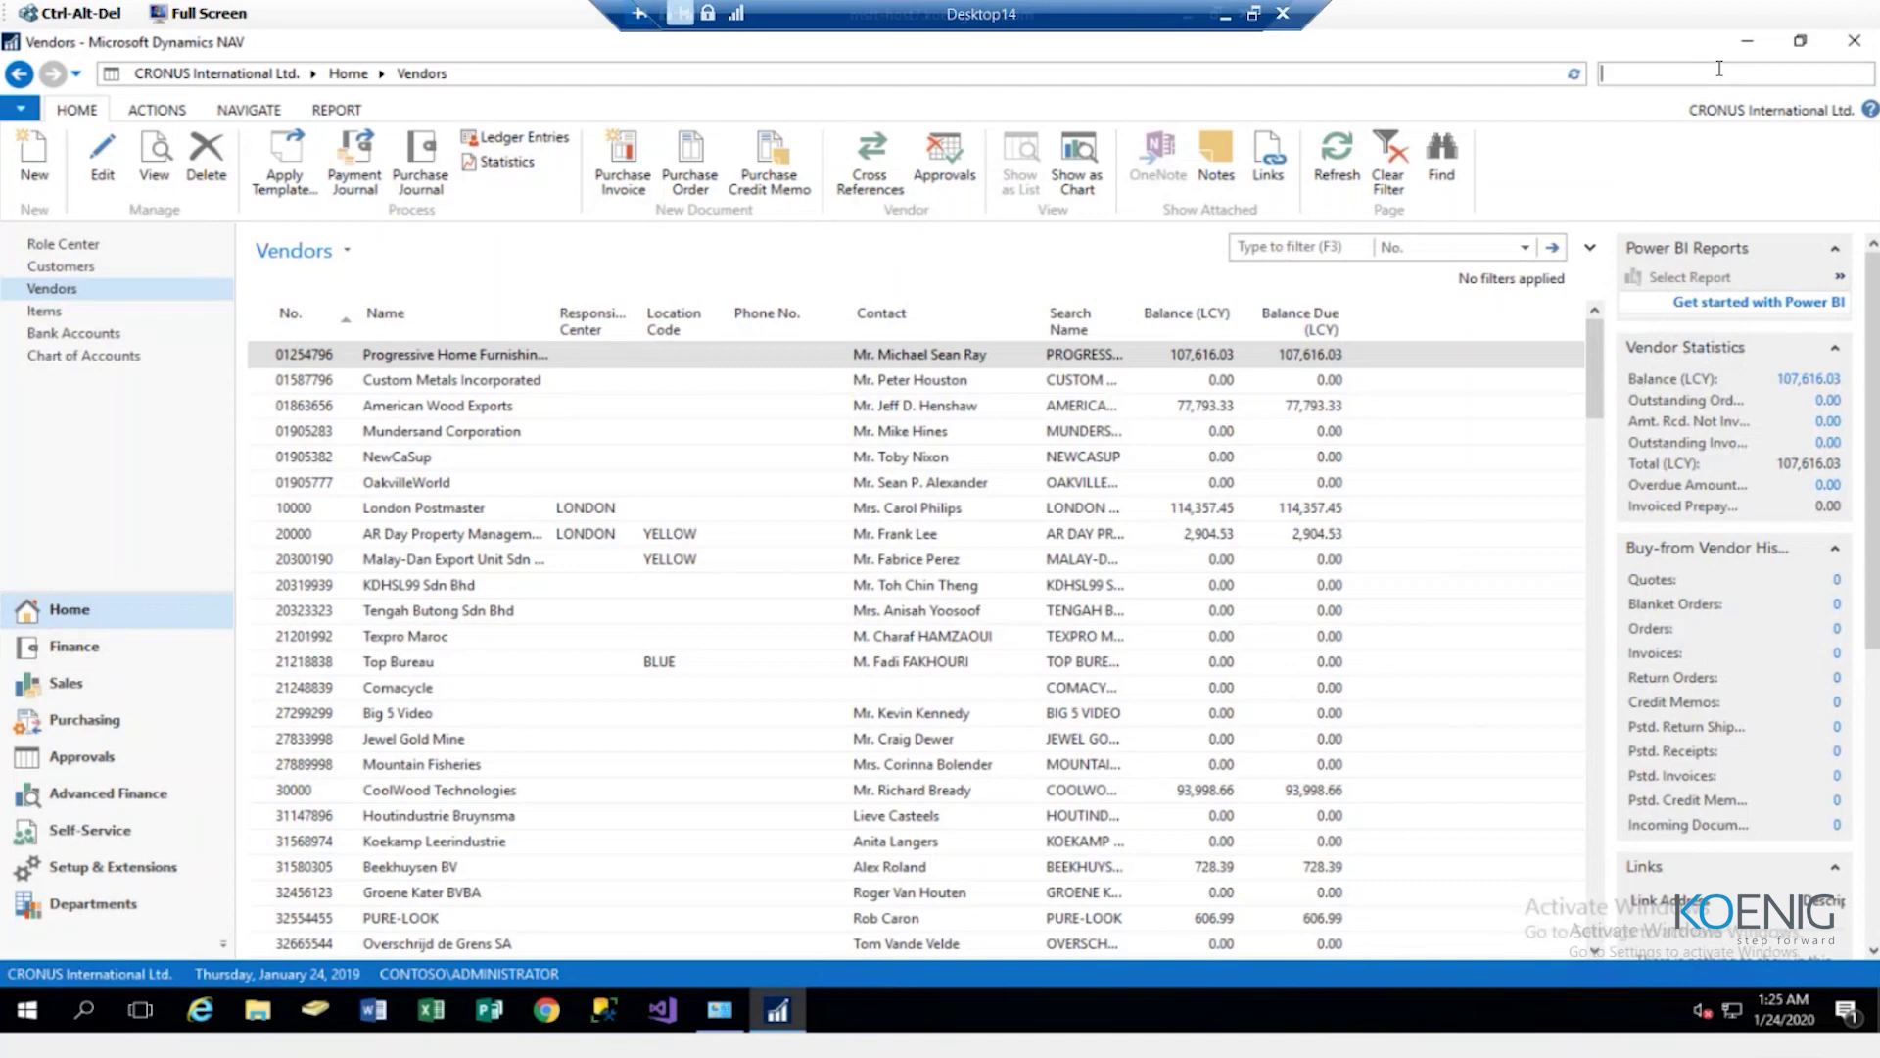
Search for 'user setup' and open the User Setup page
text(suer)
key(BackSpace)
key(BackSpace)
key(BackSpace)
key(BackSpace)
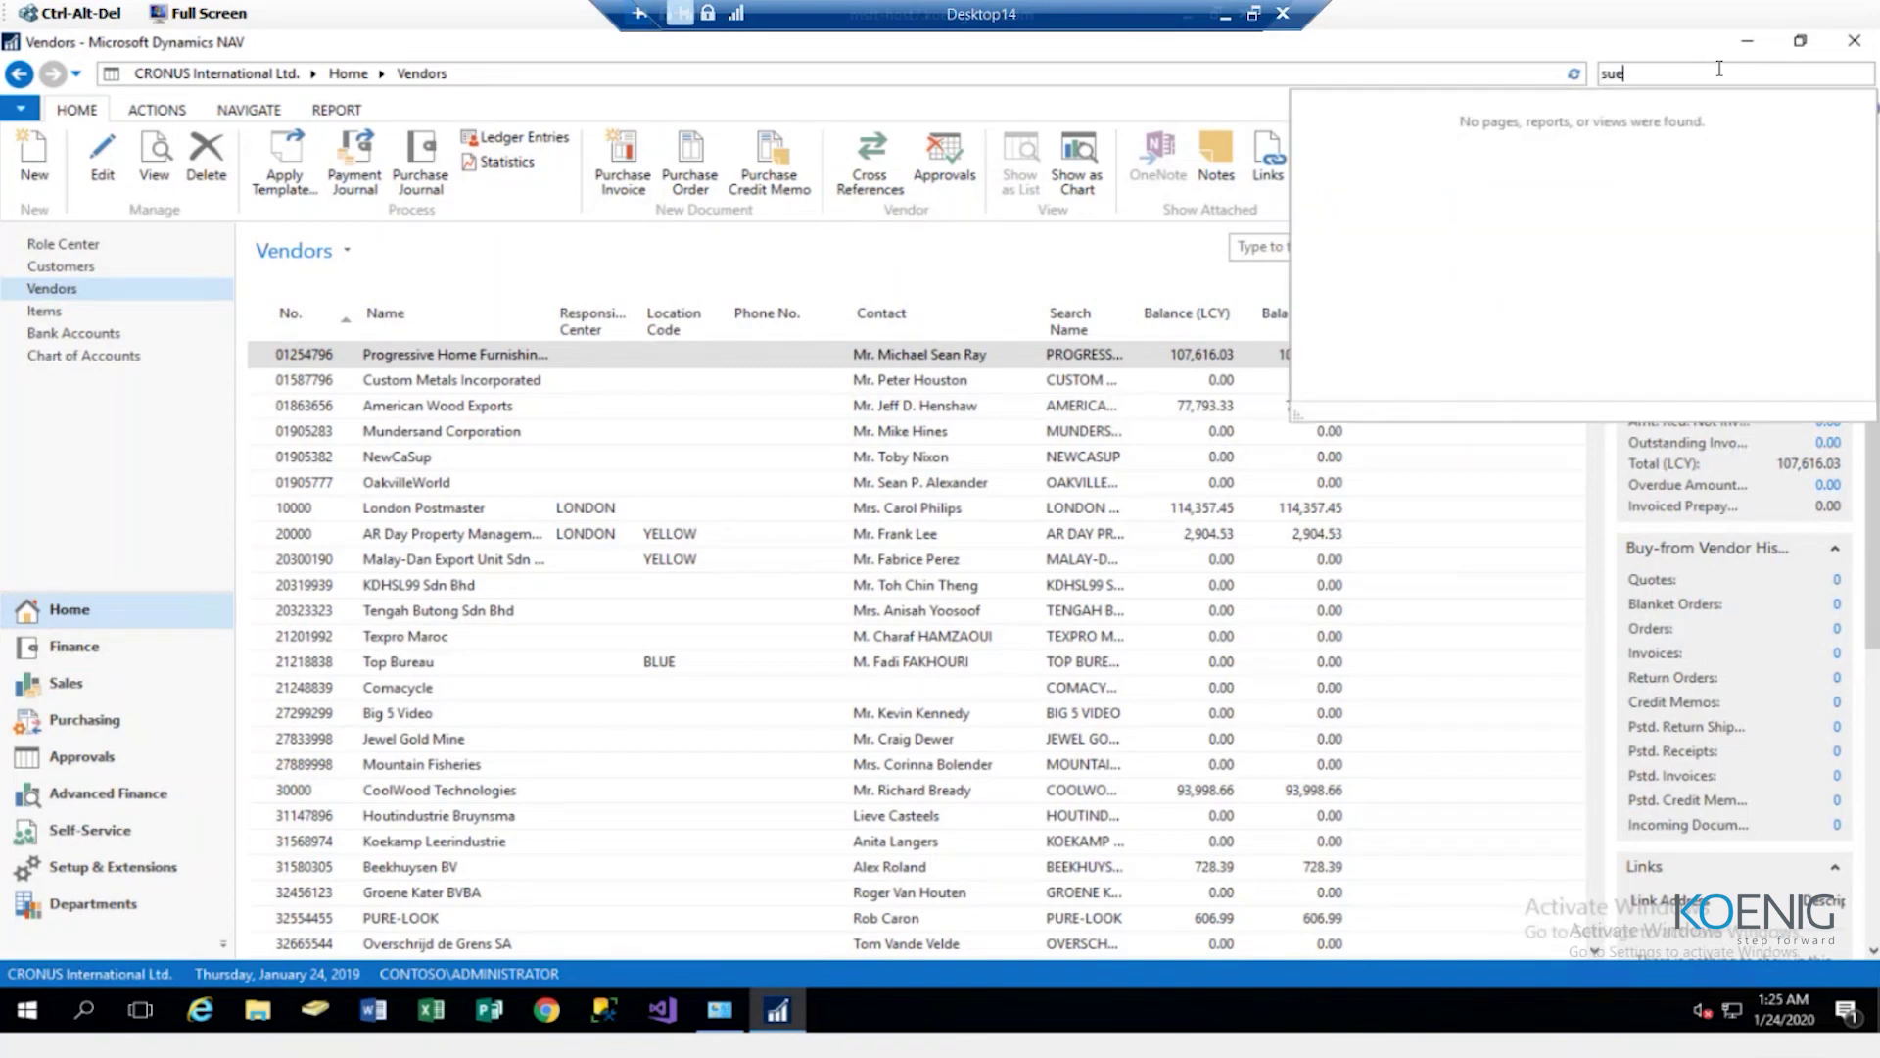
text(user set)
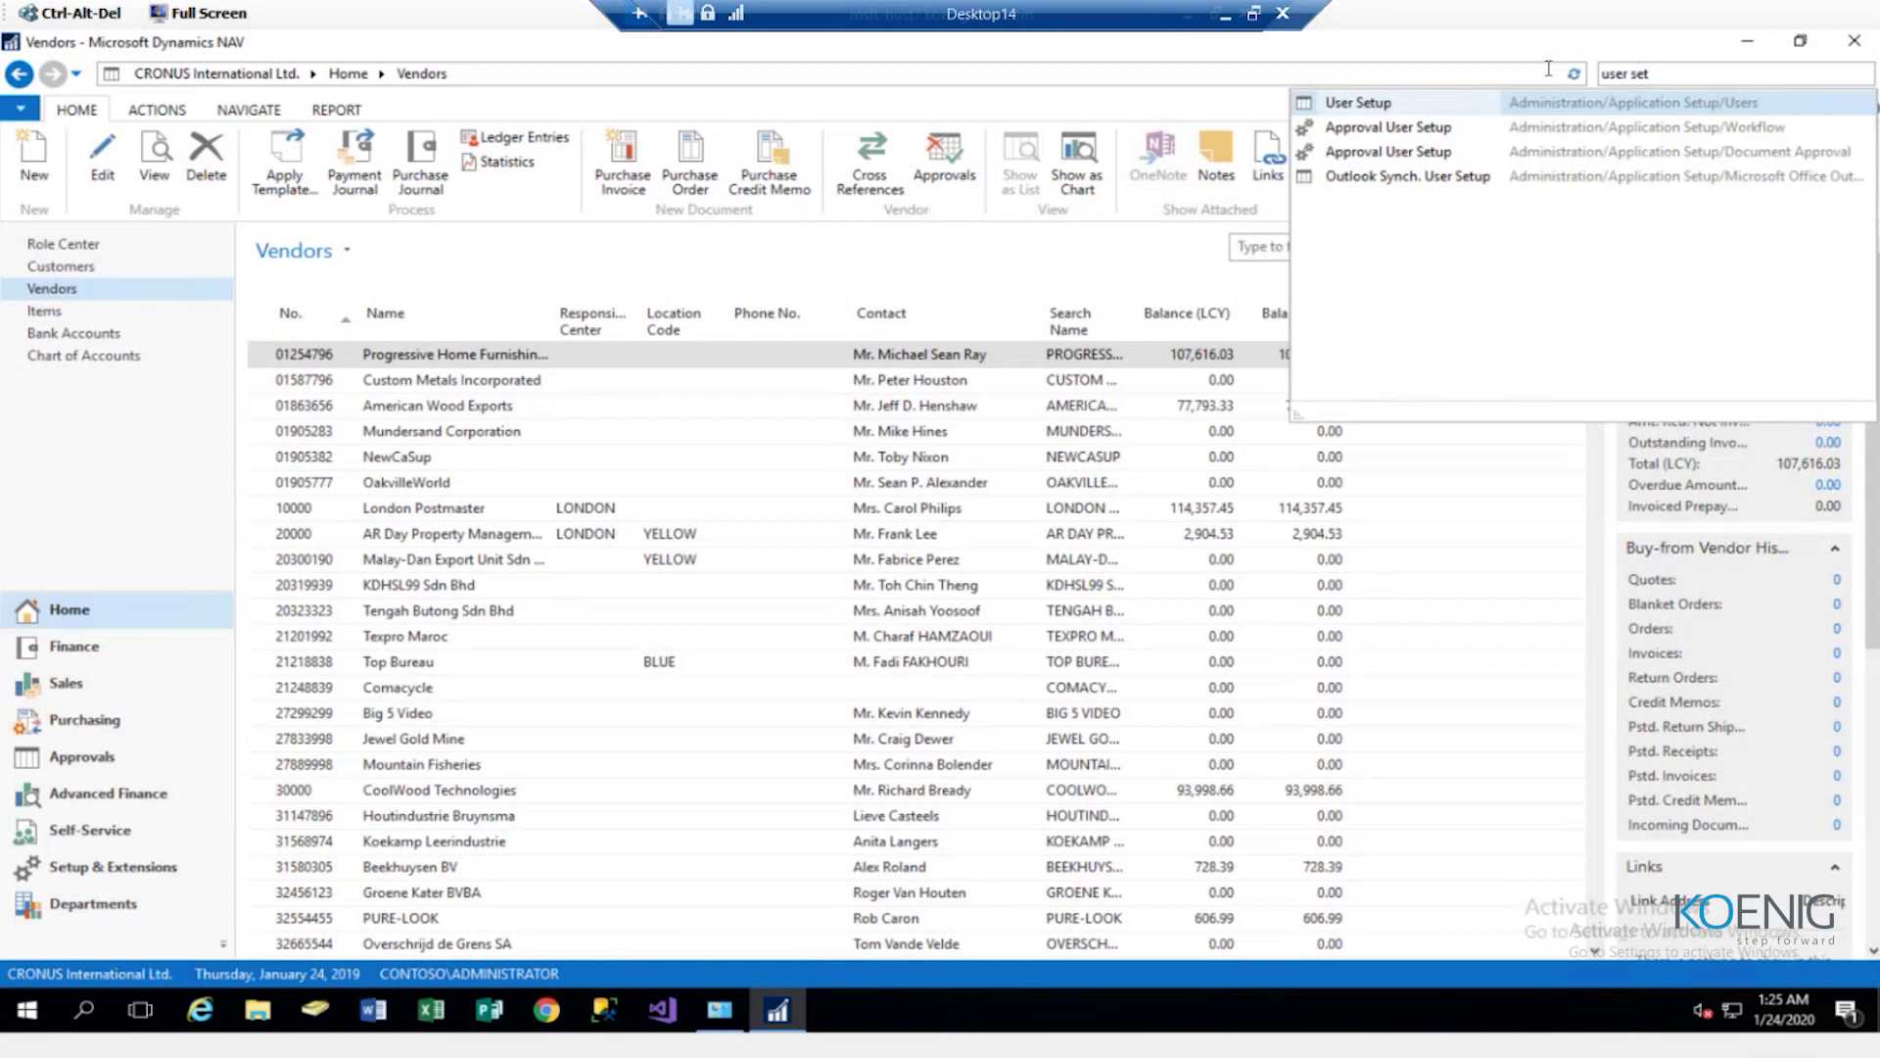
click(1357, 103)
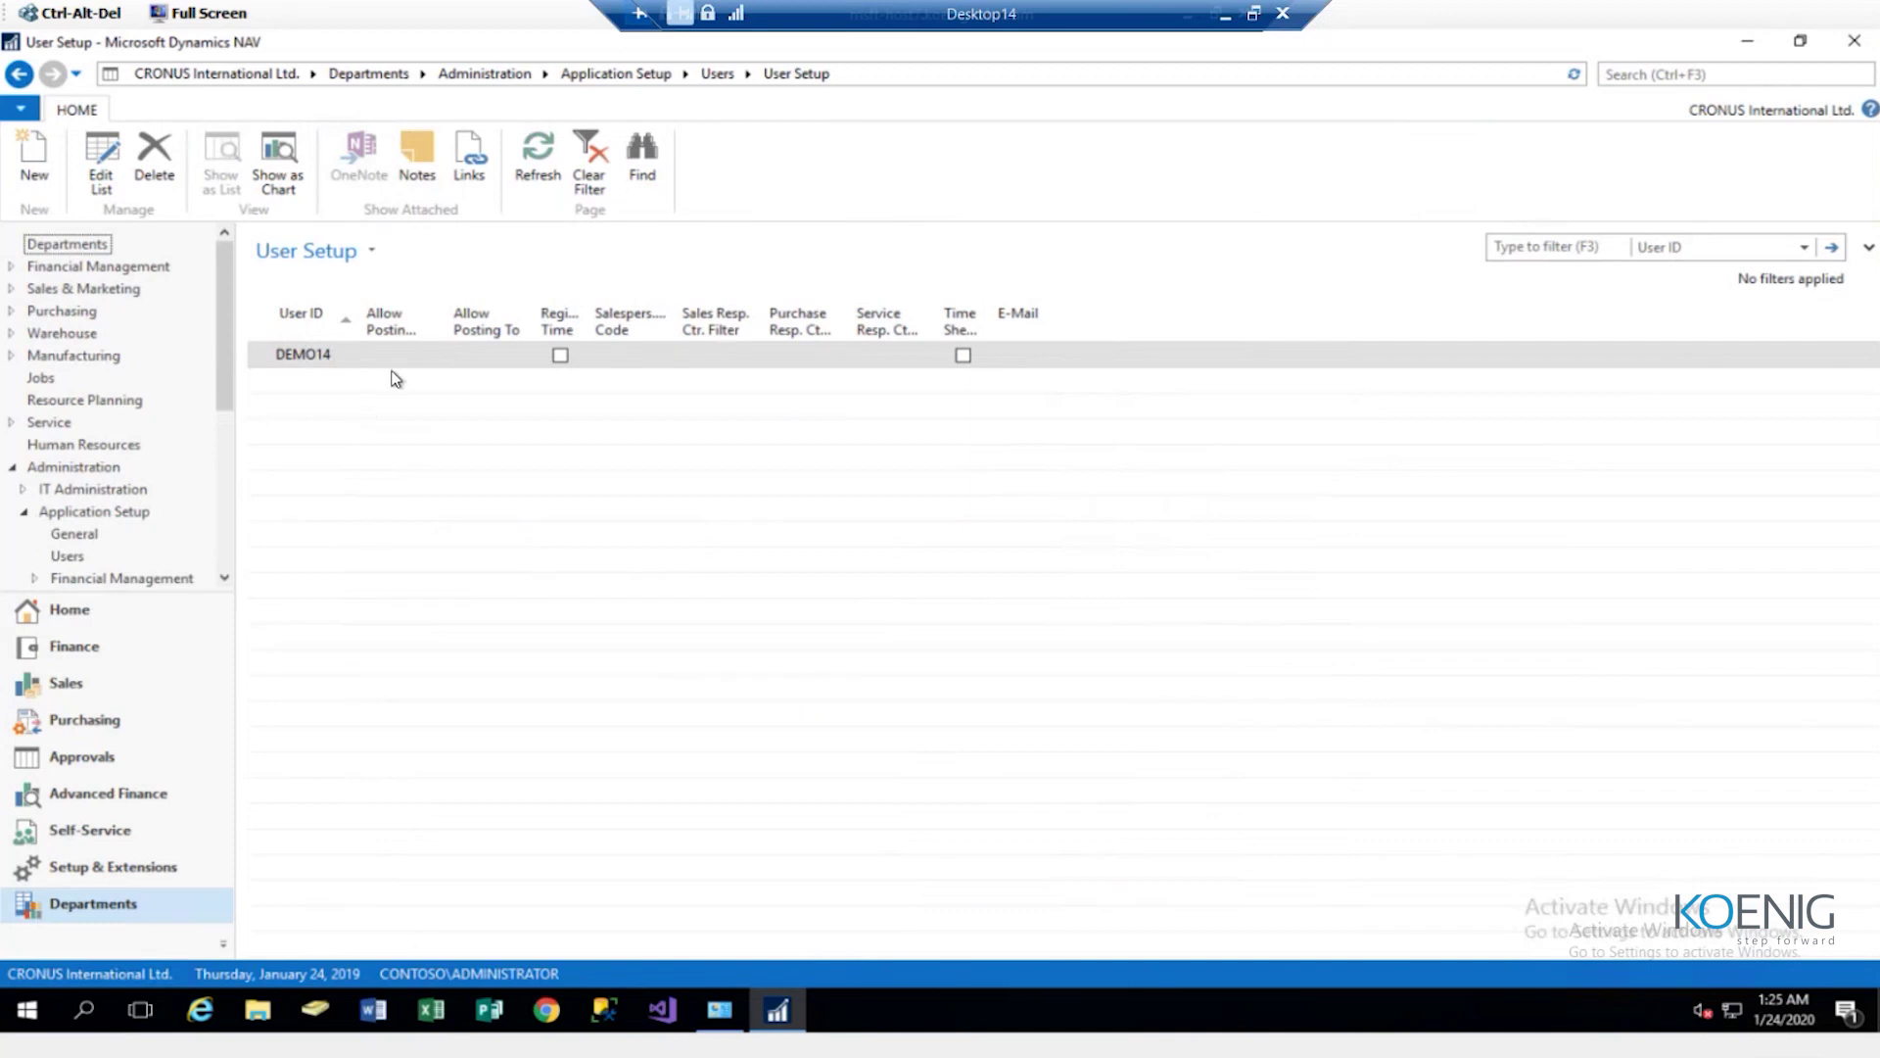
Widen the Allow Posting From column and select DEMO14's Allow Posting From cell
drag(442, 316, 649, 314)
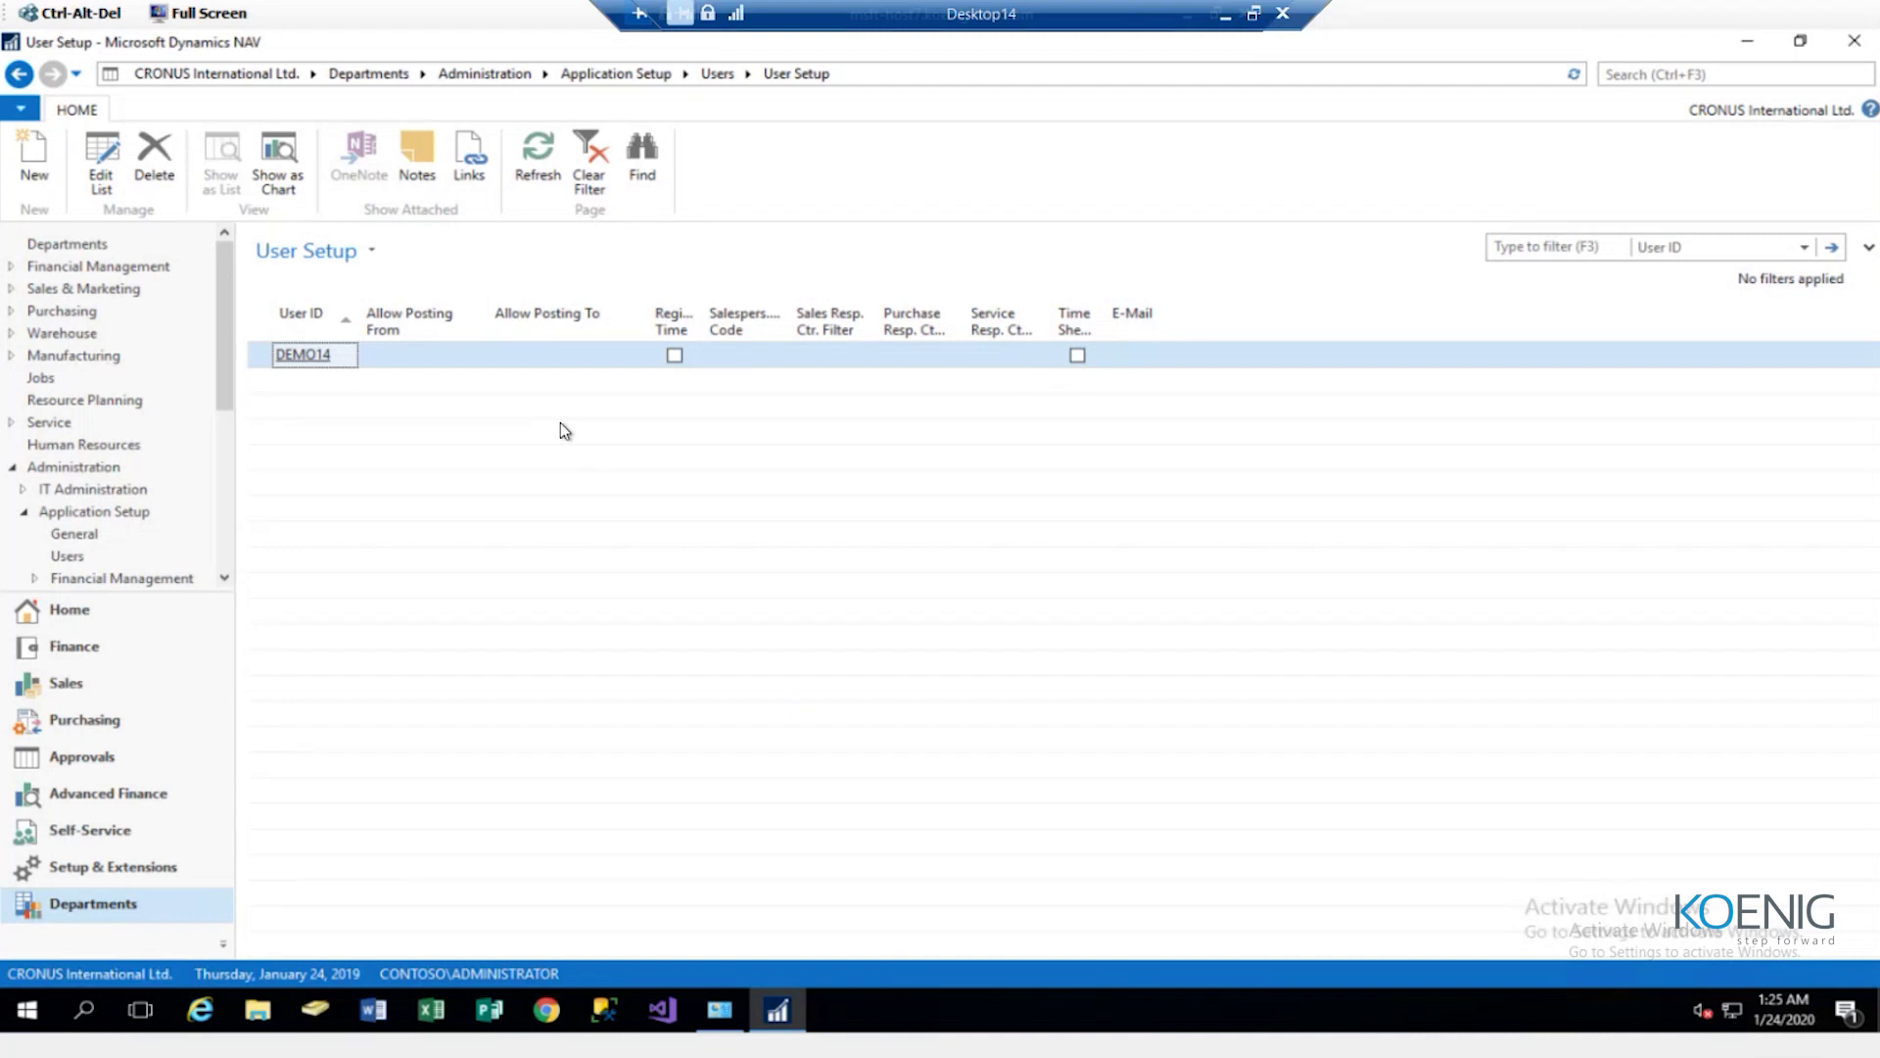
mouse_move(584, 328)
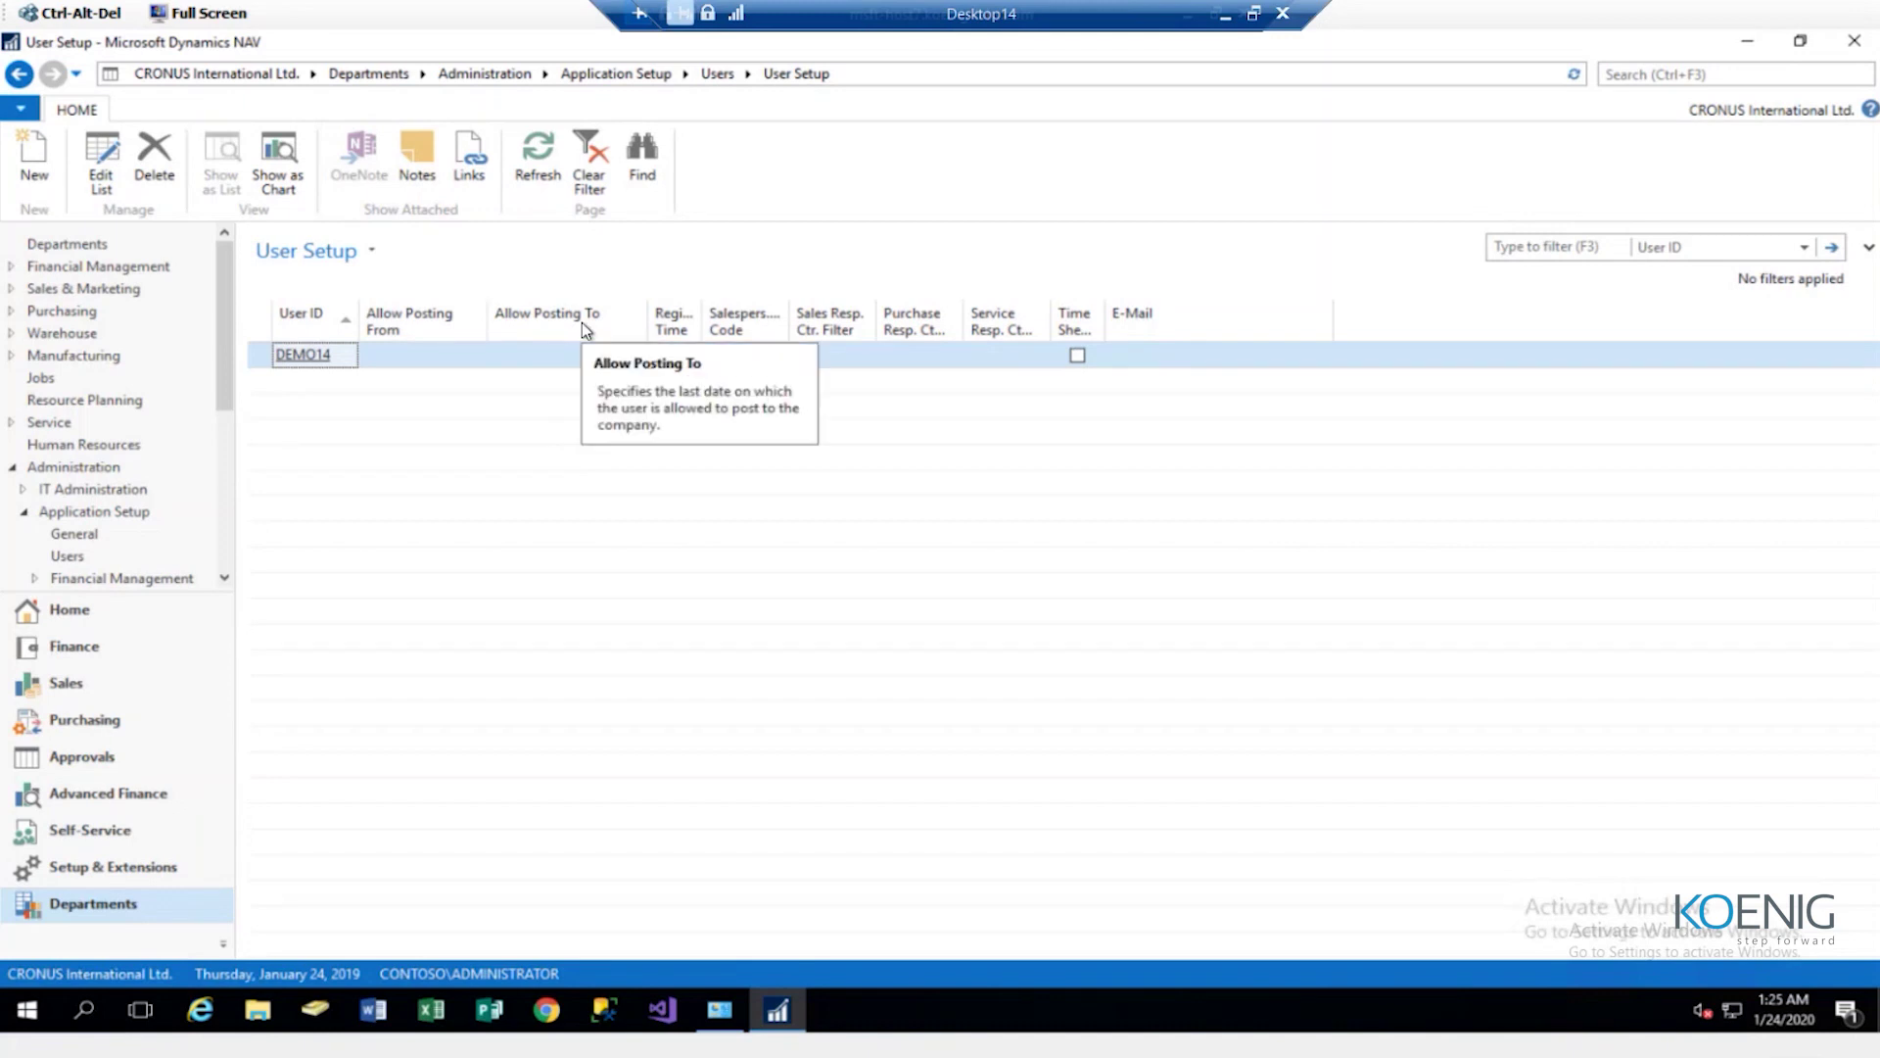
click(421, 356)
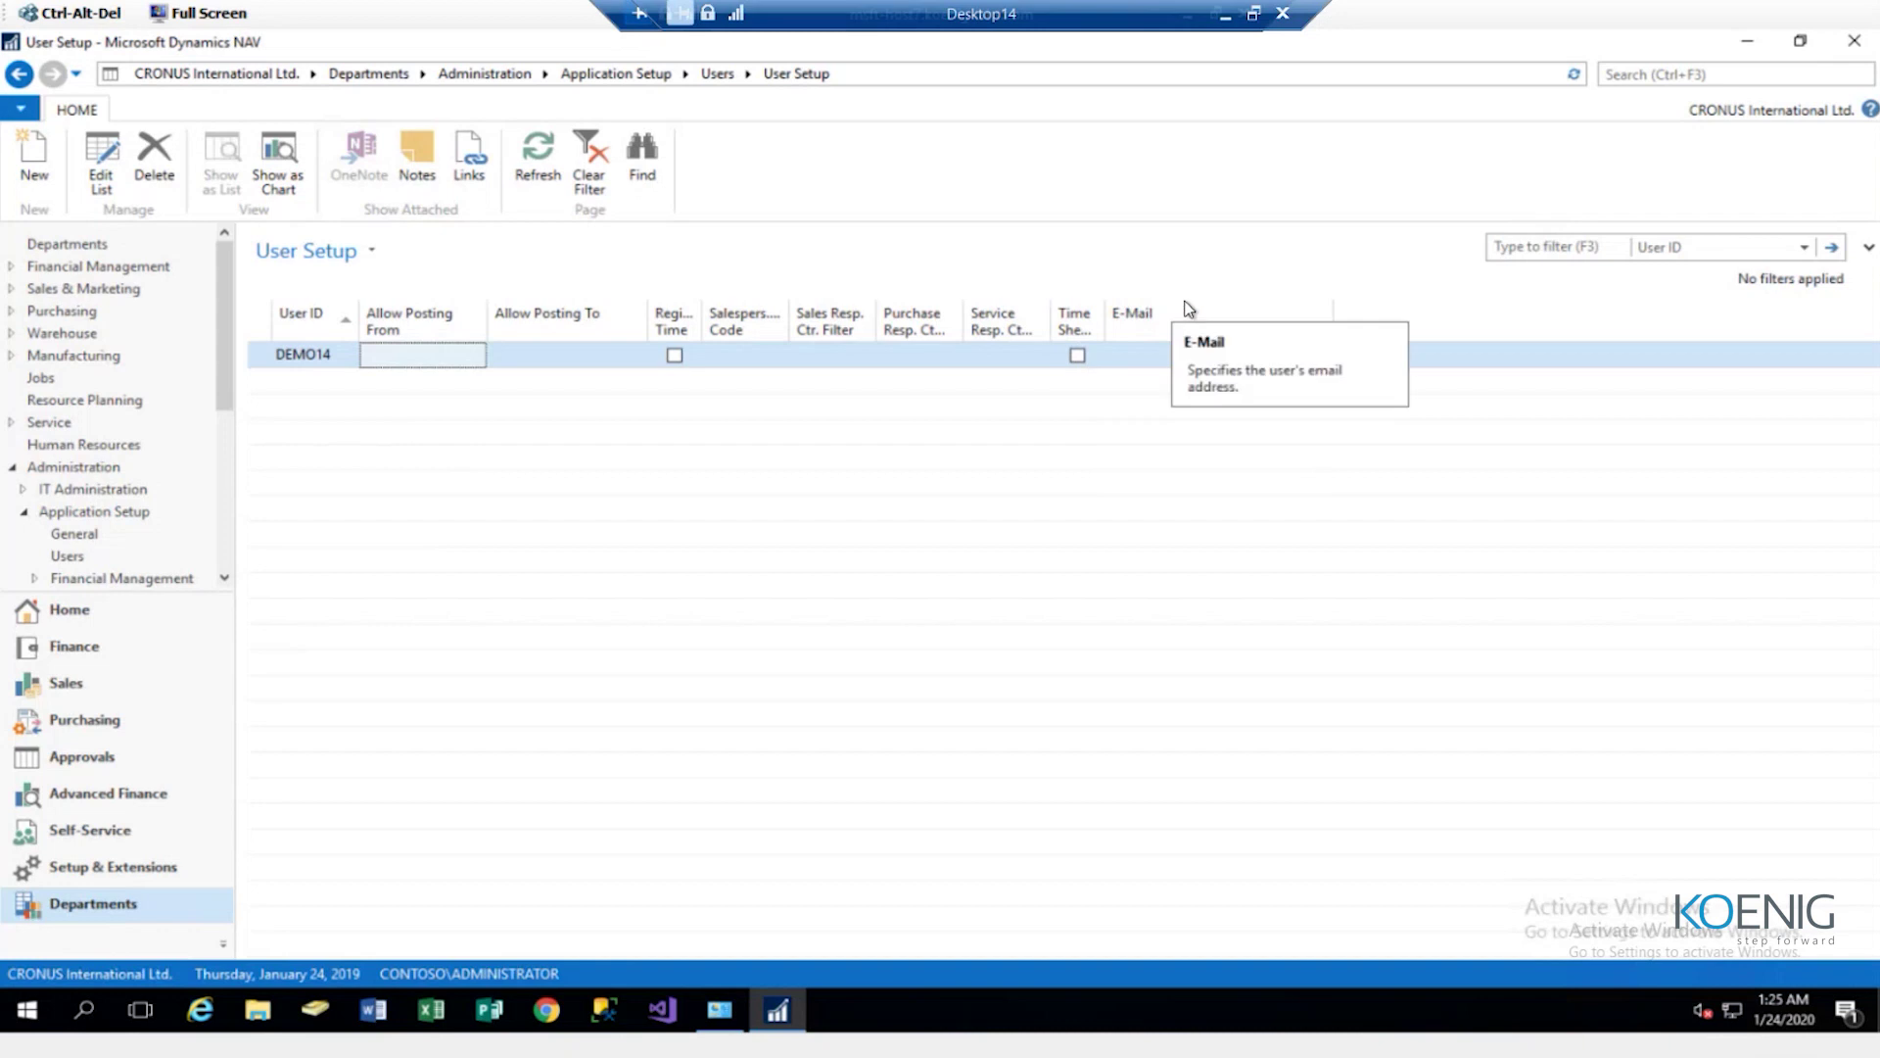
click(1648, 74)
text(gneral ledger set)
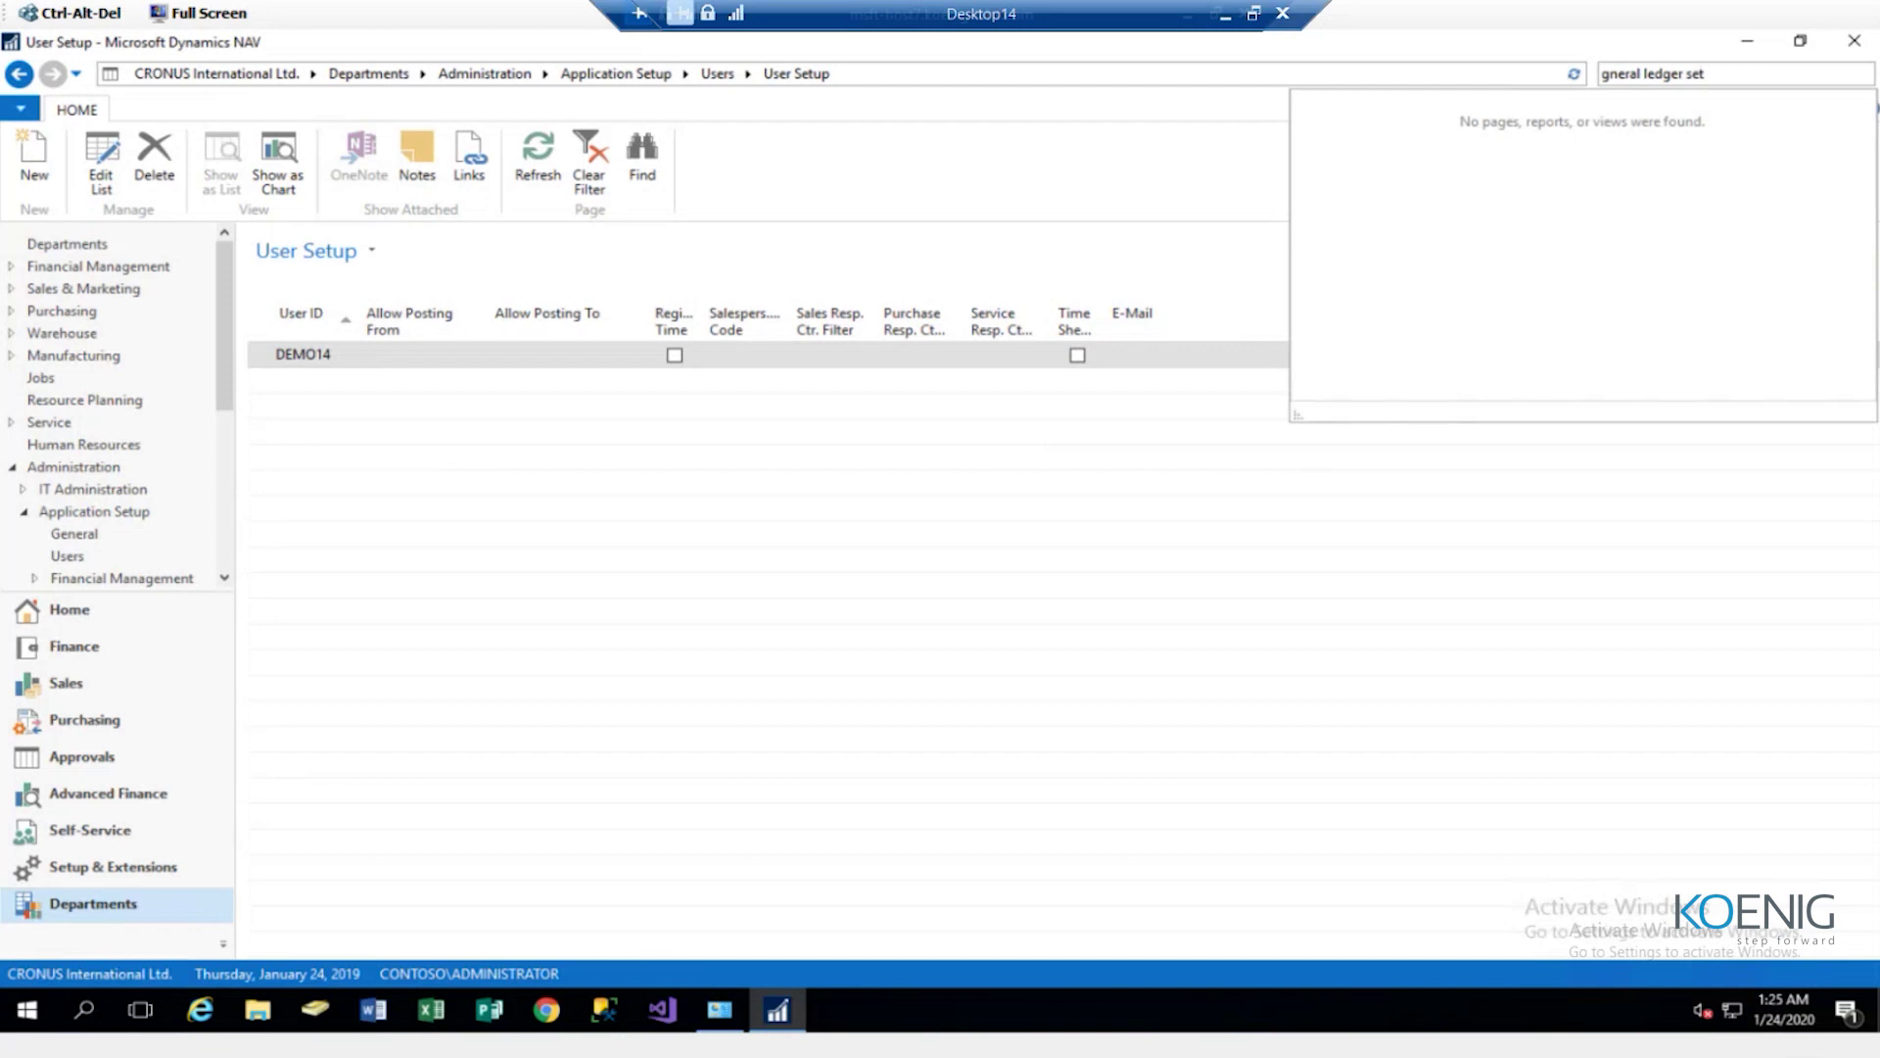
key(BackSpace)
key(BackSpace)
key(BackSpace)
key(BackSpace)
key(BackSpace)
key(BackSpace)
key(BackSpace)
key(BackSpace)
key(BackSpace)
key(BackSpace)
key(BackSpace)
key(BackSpace)
key(BackSpace)
key(BackSpace)
key(BackSpace)
key(BackSpace)
text(g)
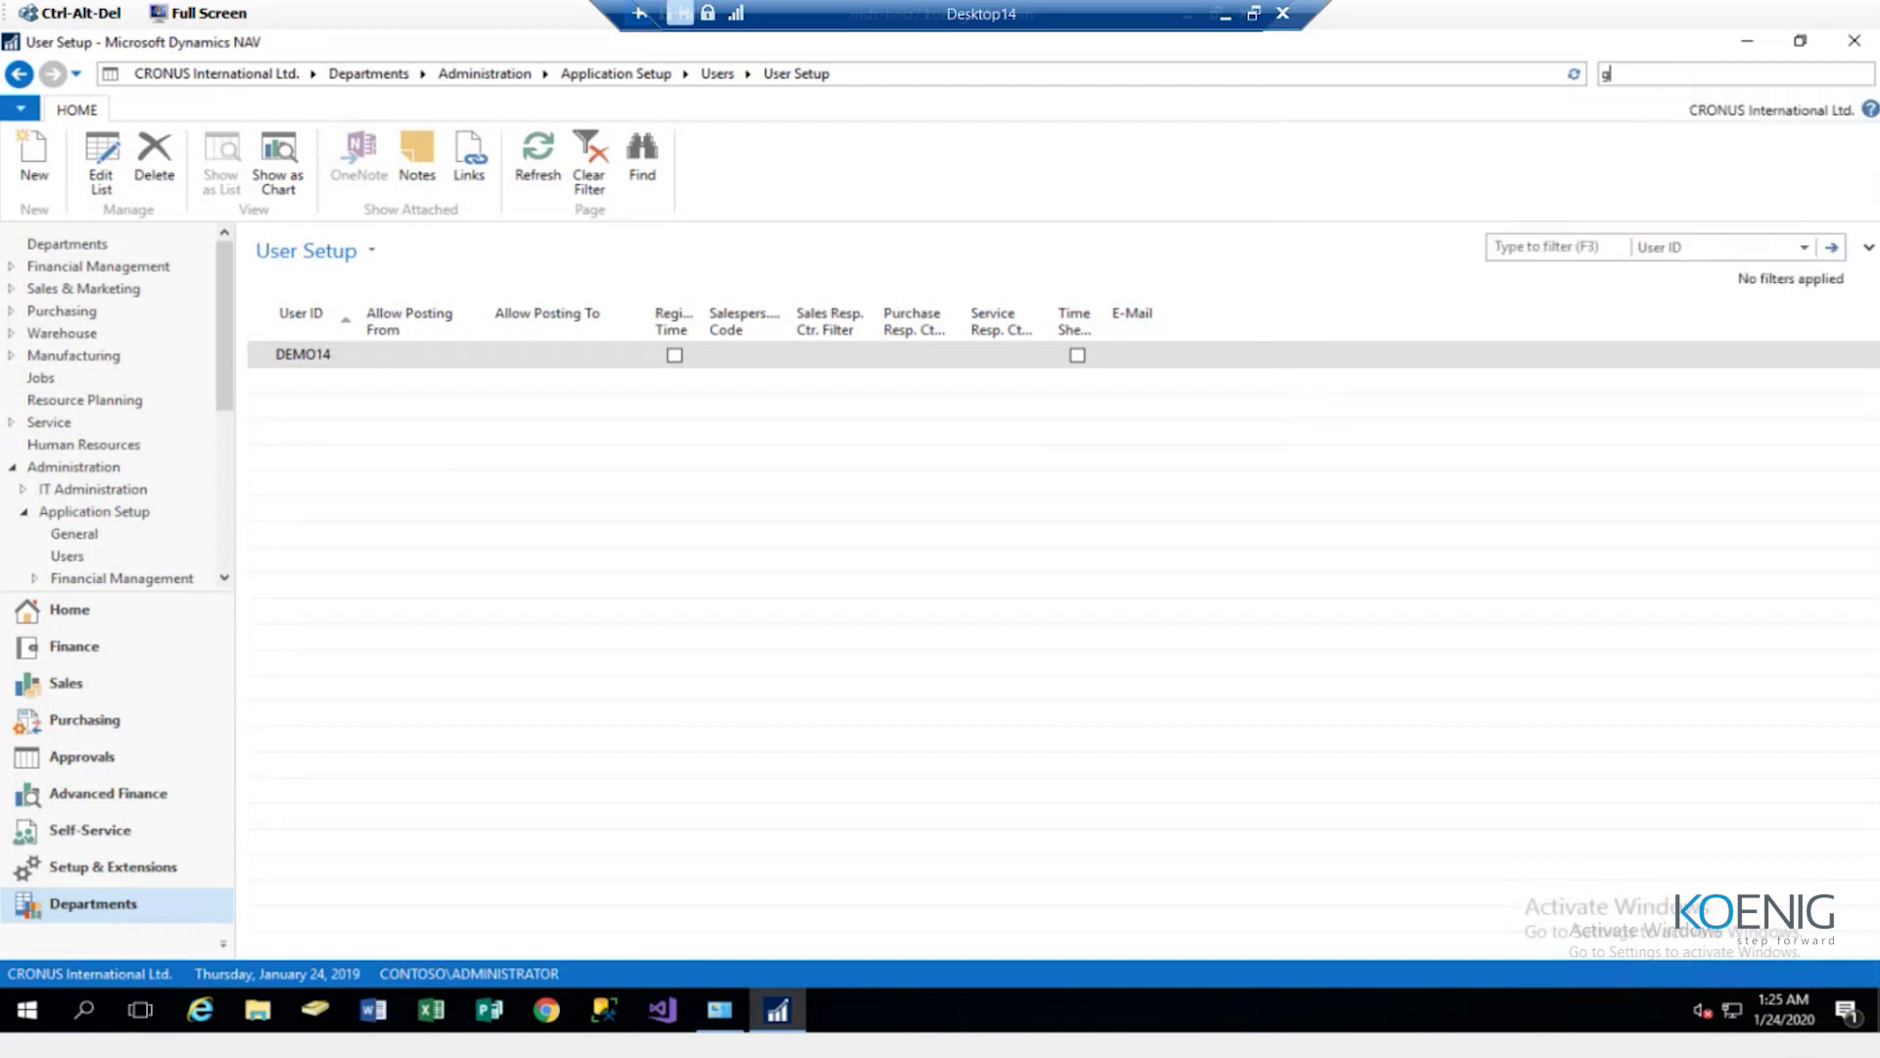
text(eneral le)
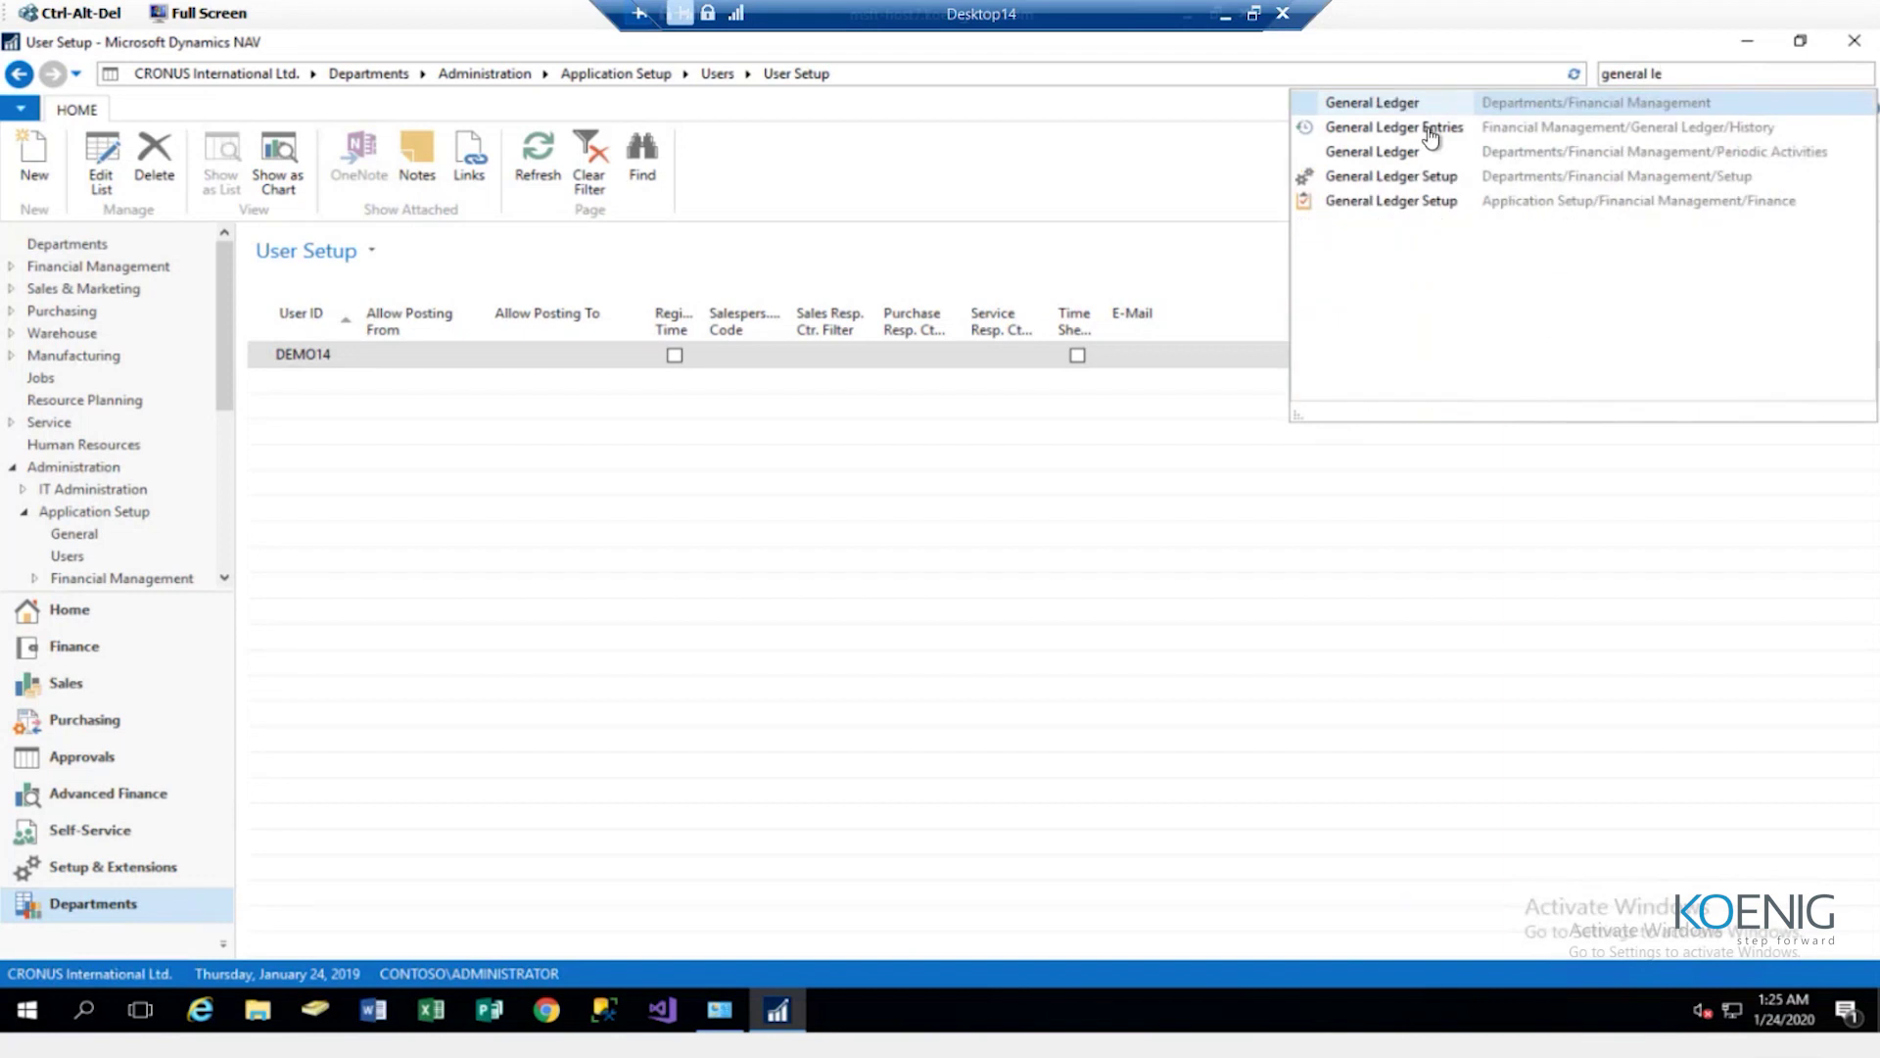
click(1391, 176)
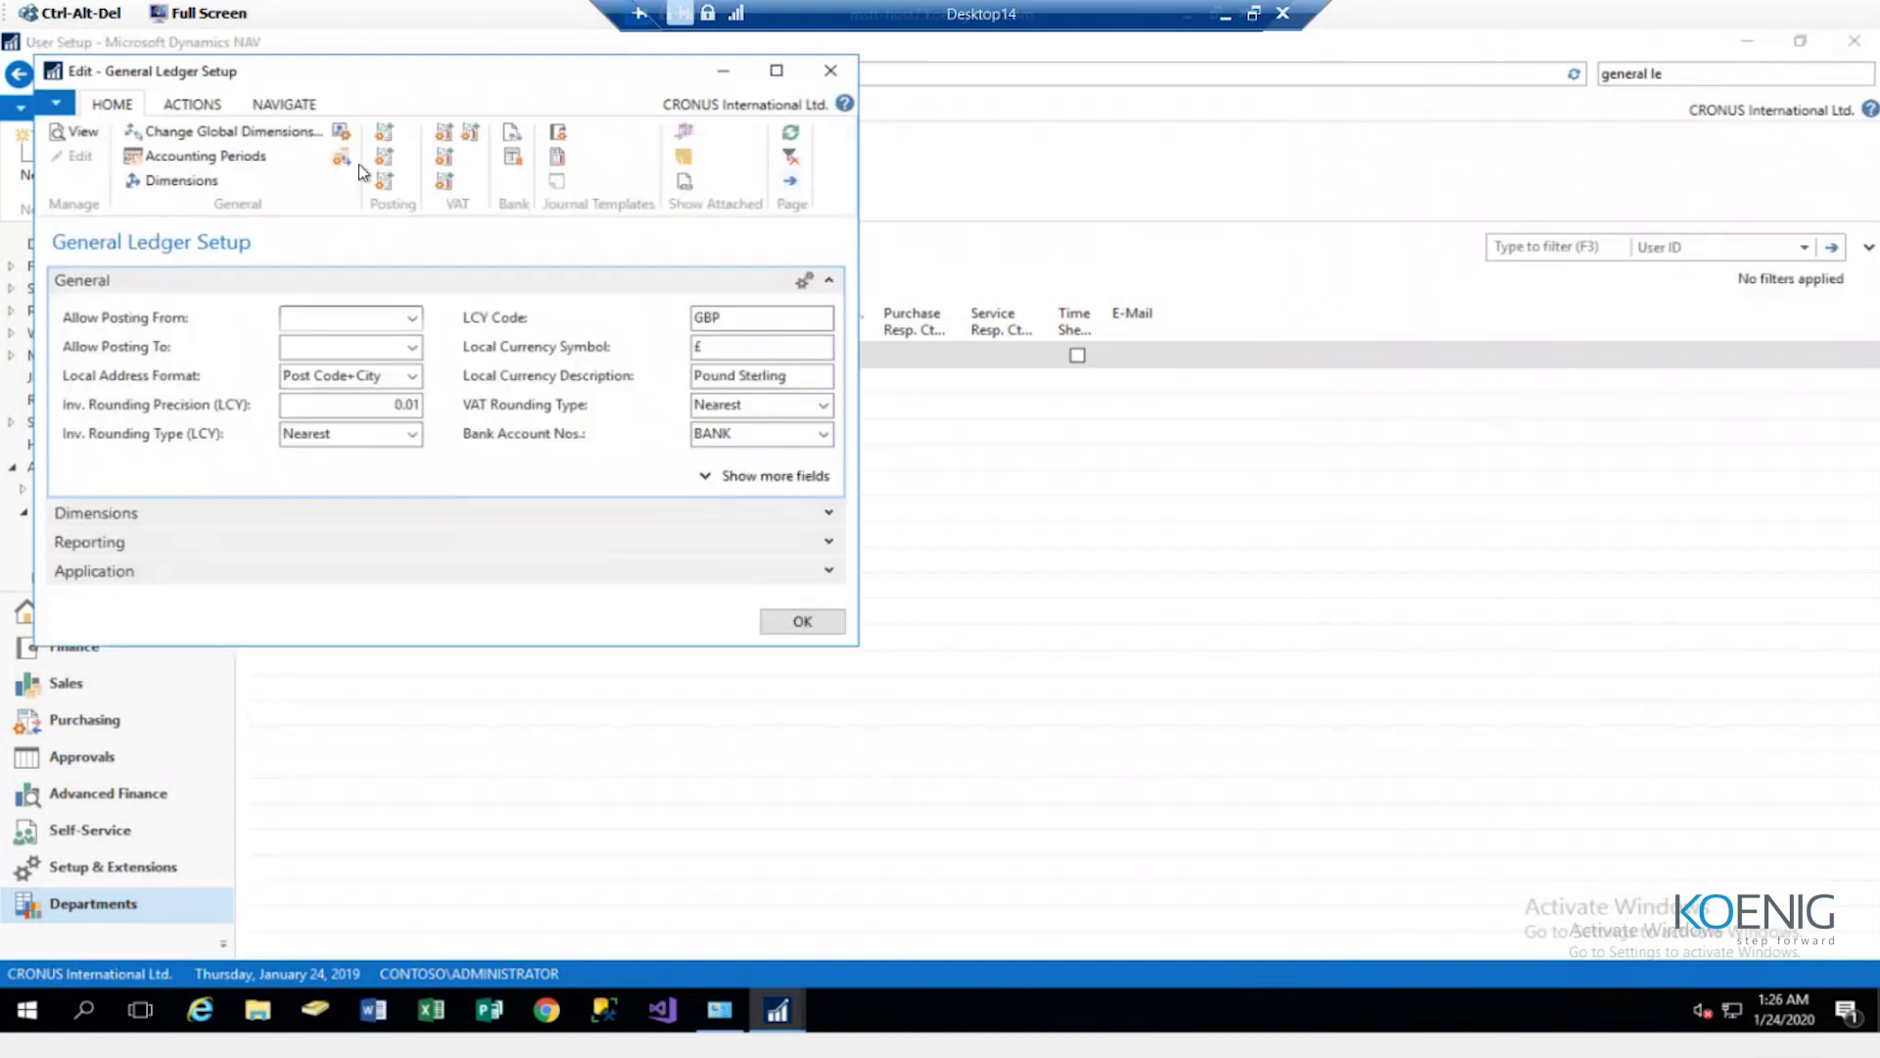
click(773, 71)
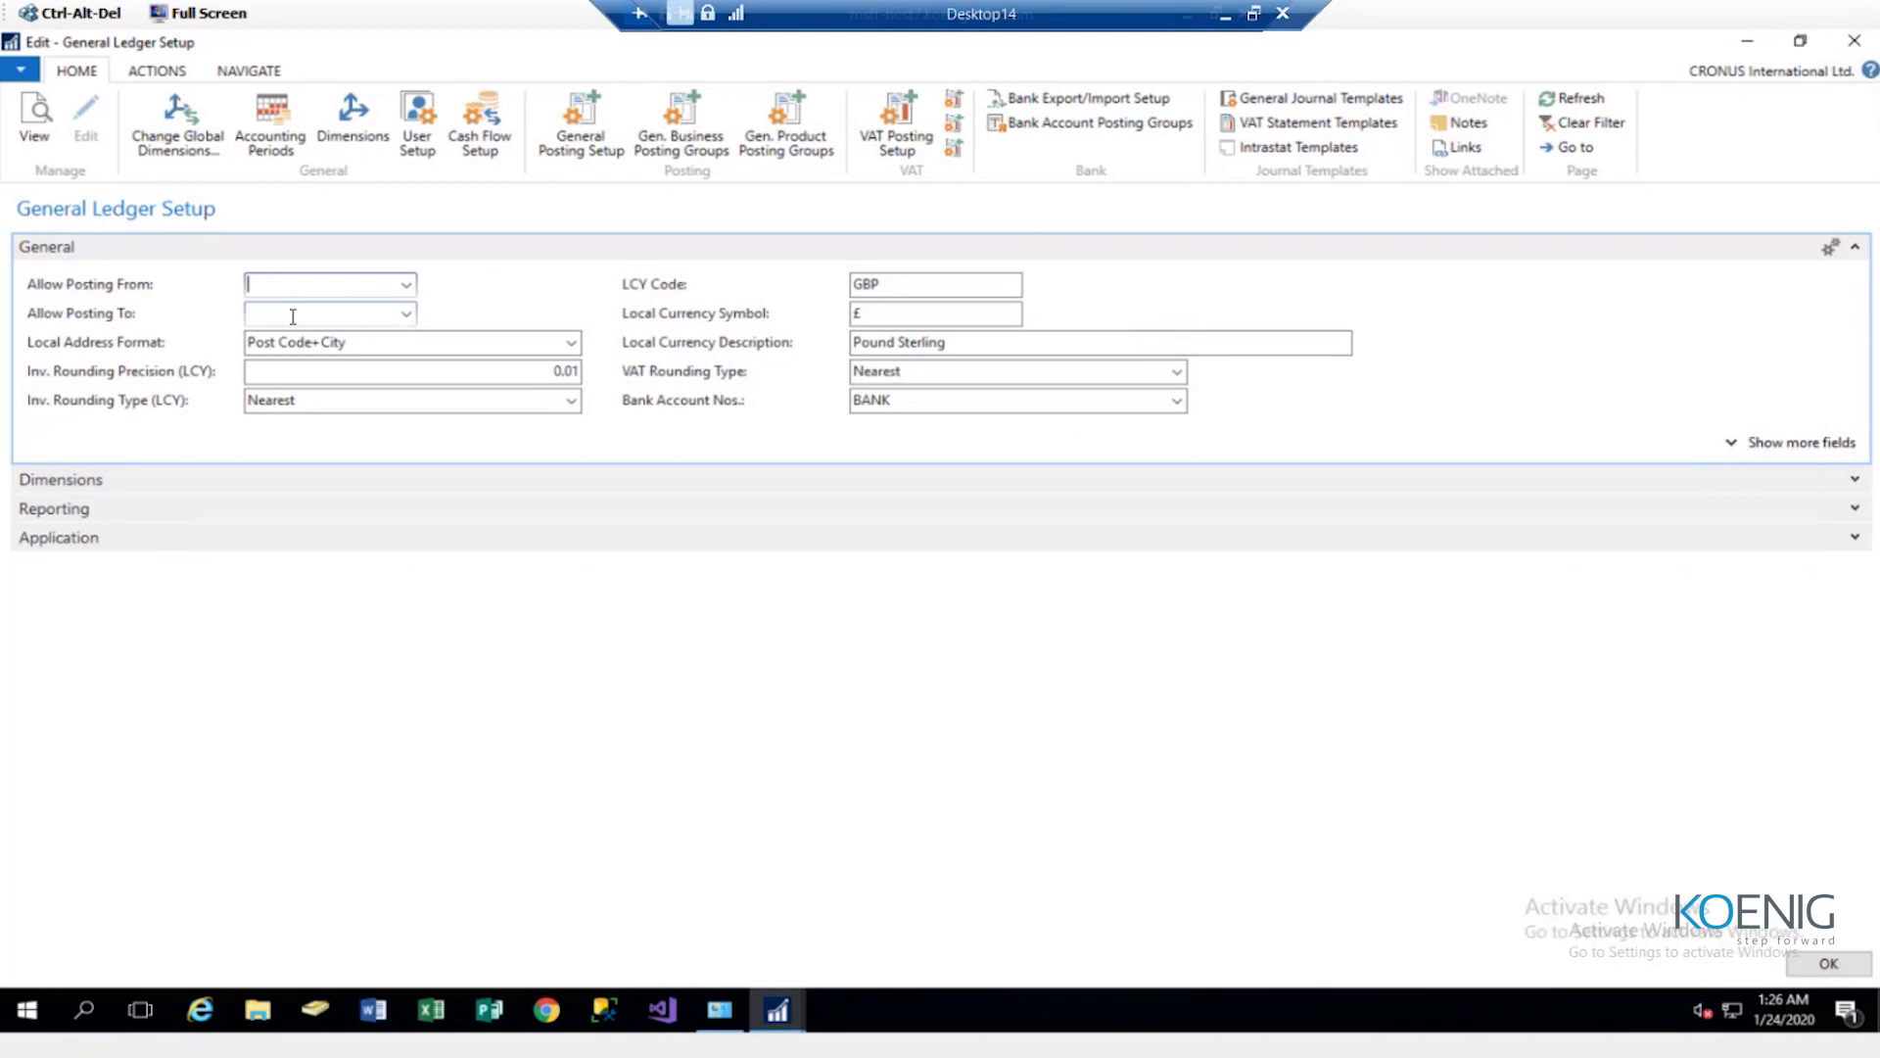
click(1865, 47)
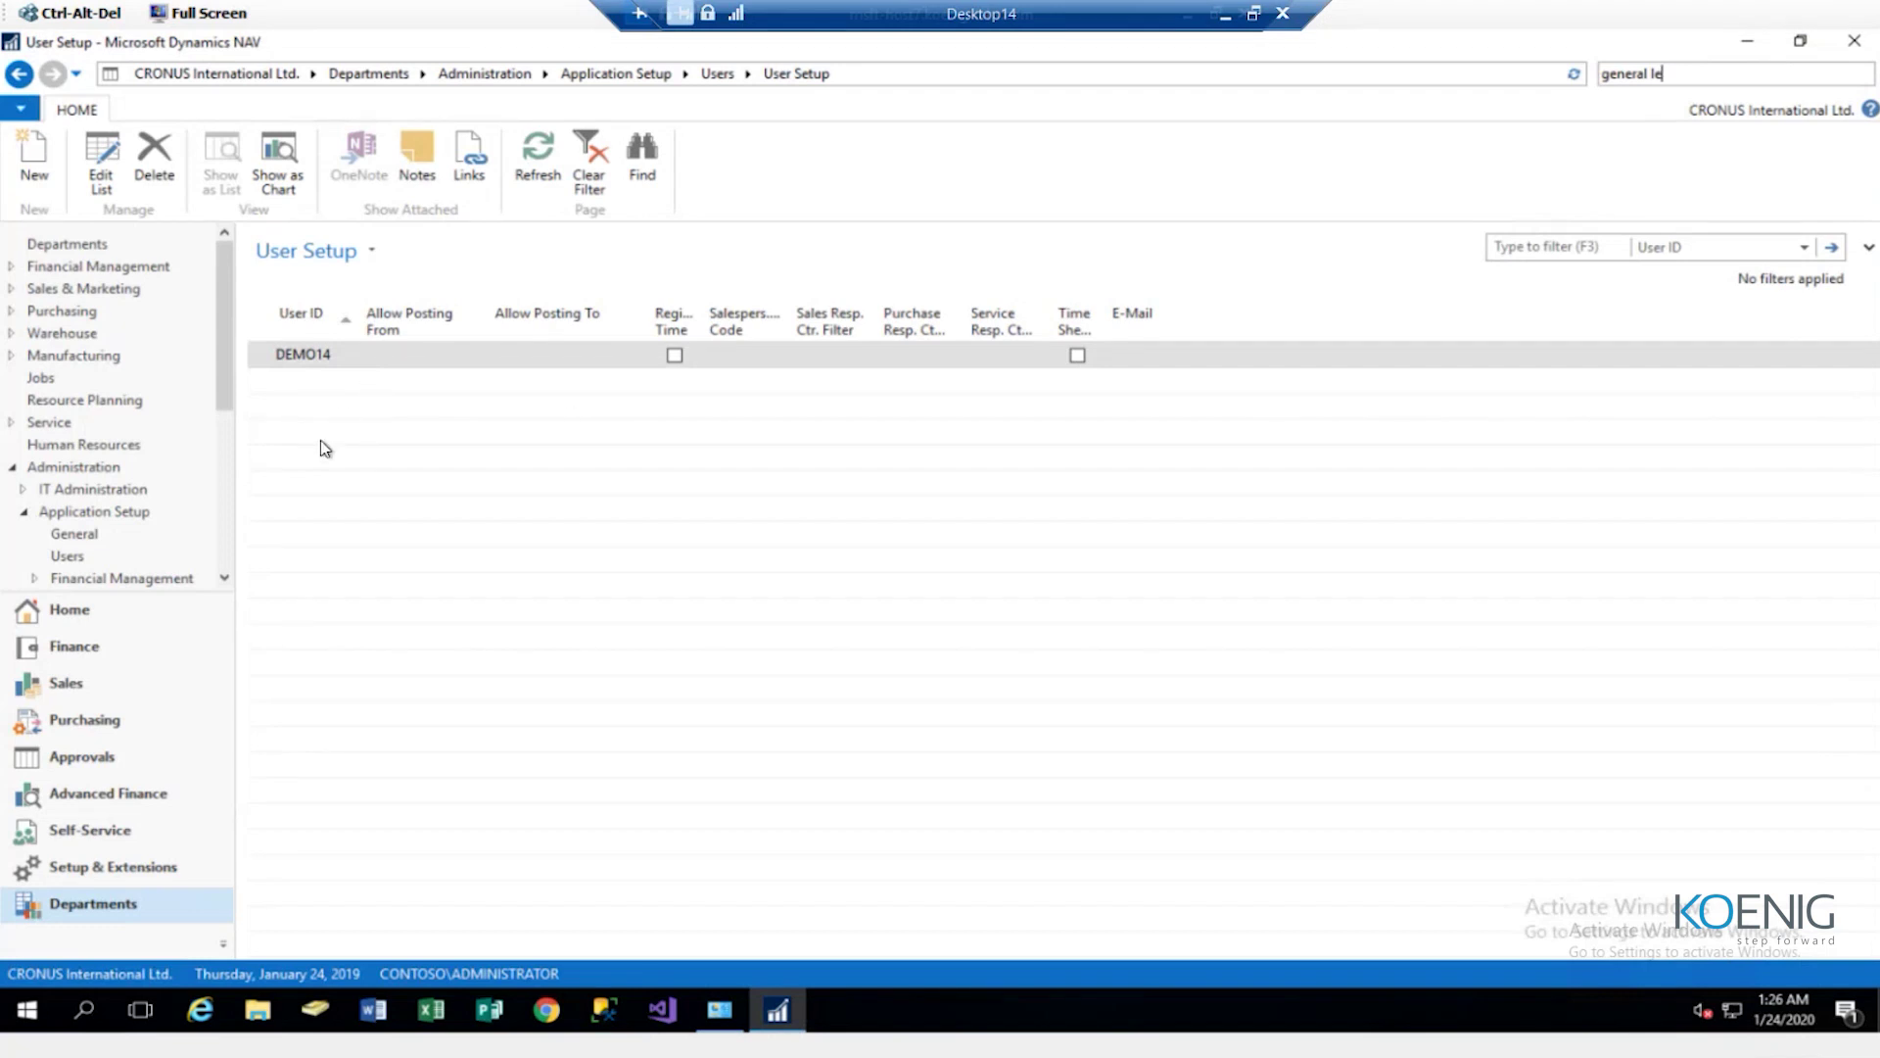
Search for 'user personalization' and open the User Personalization page
key(Escape)
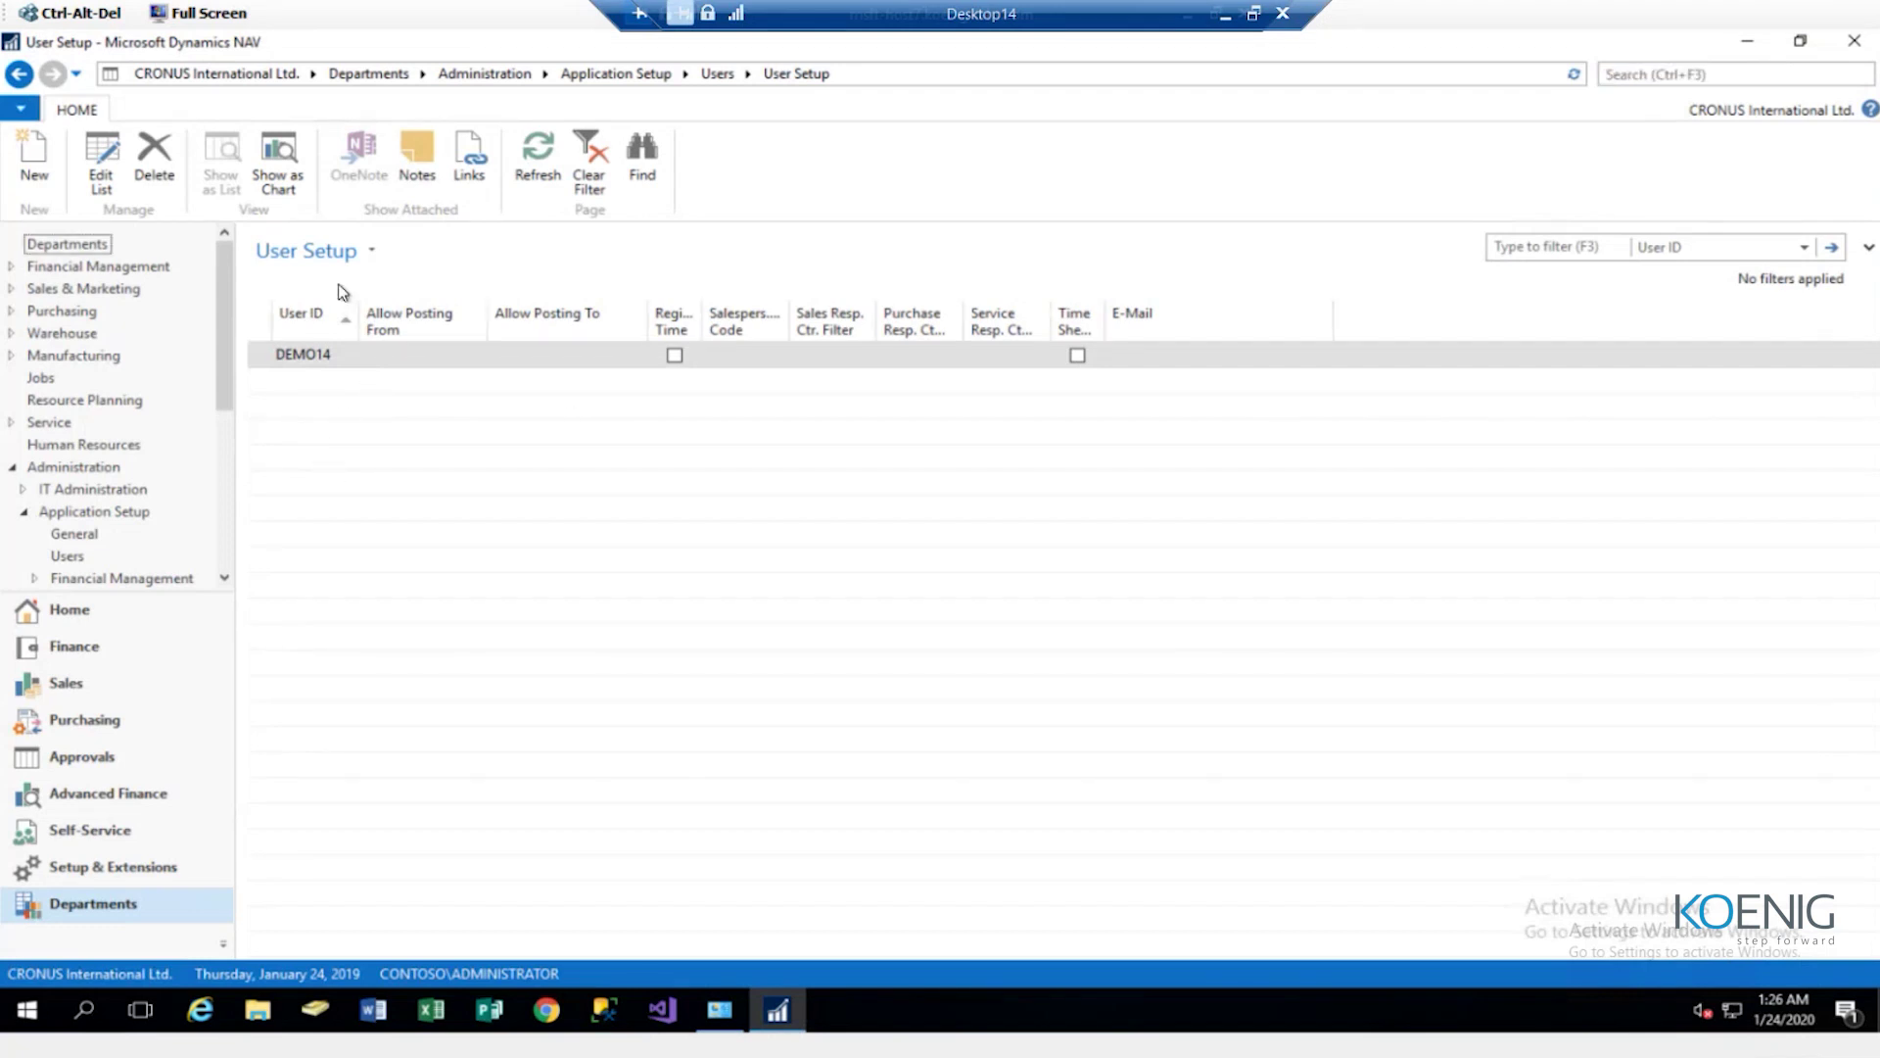
click(1707, 73)
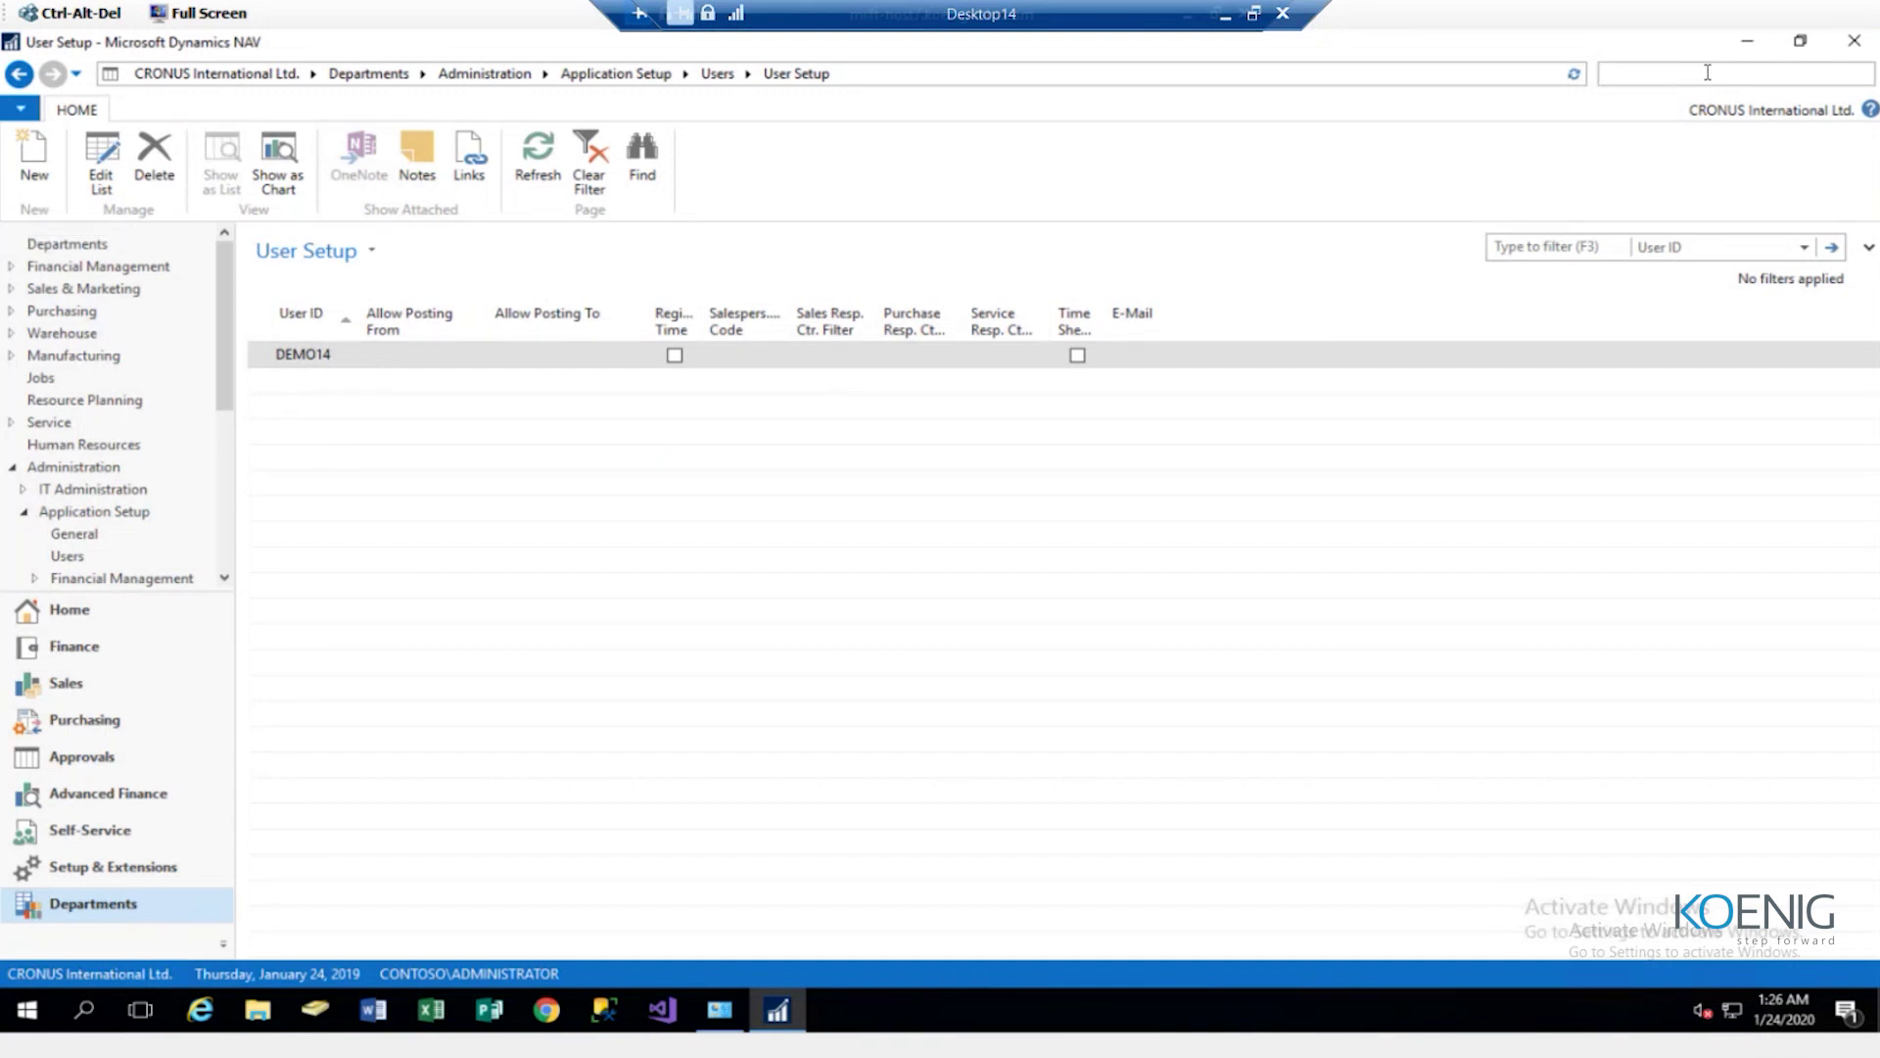
text(user pera)
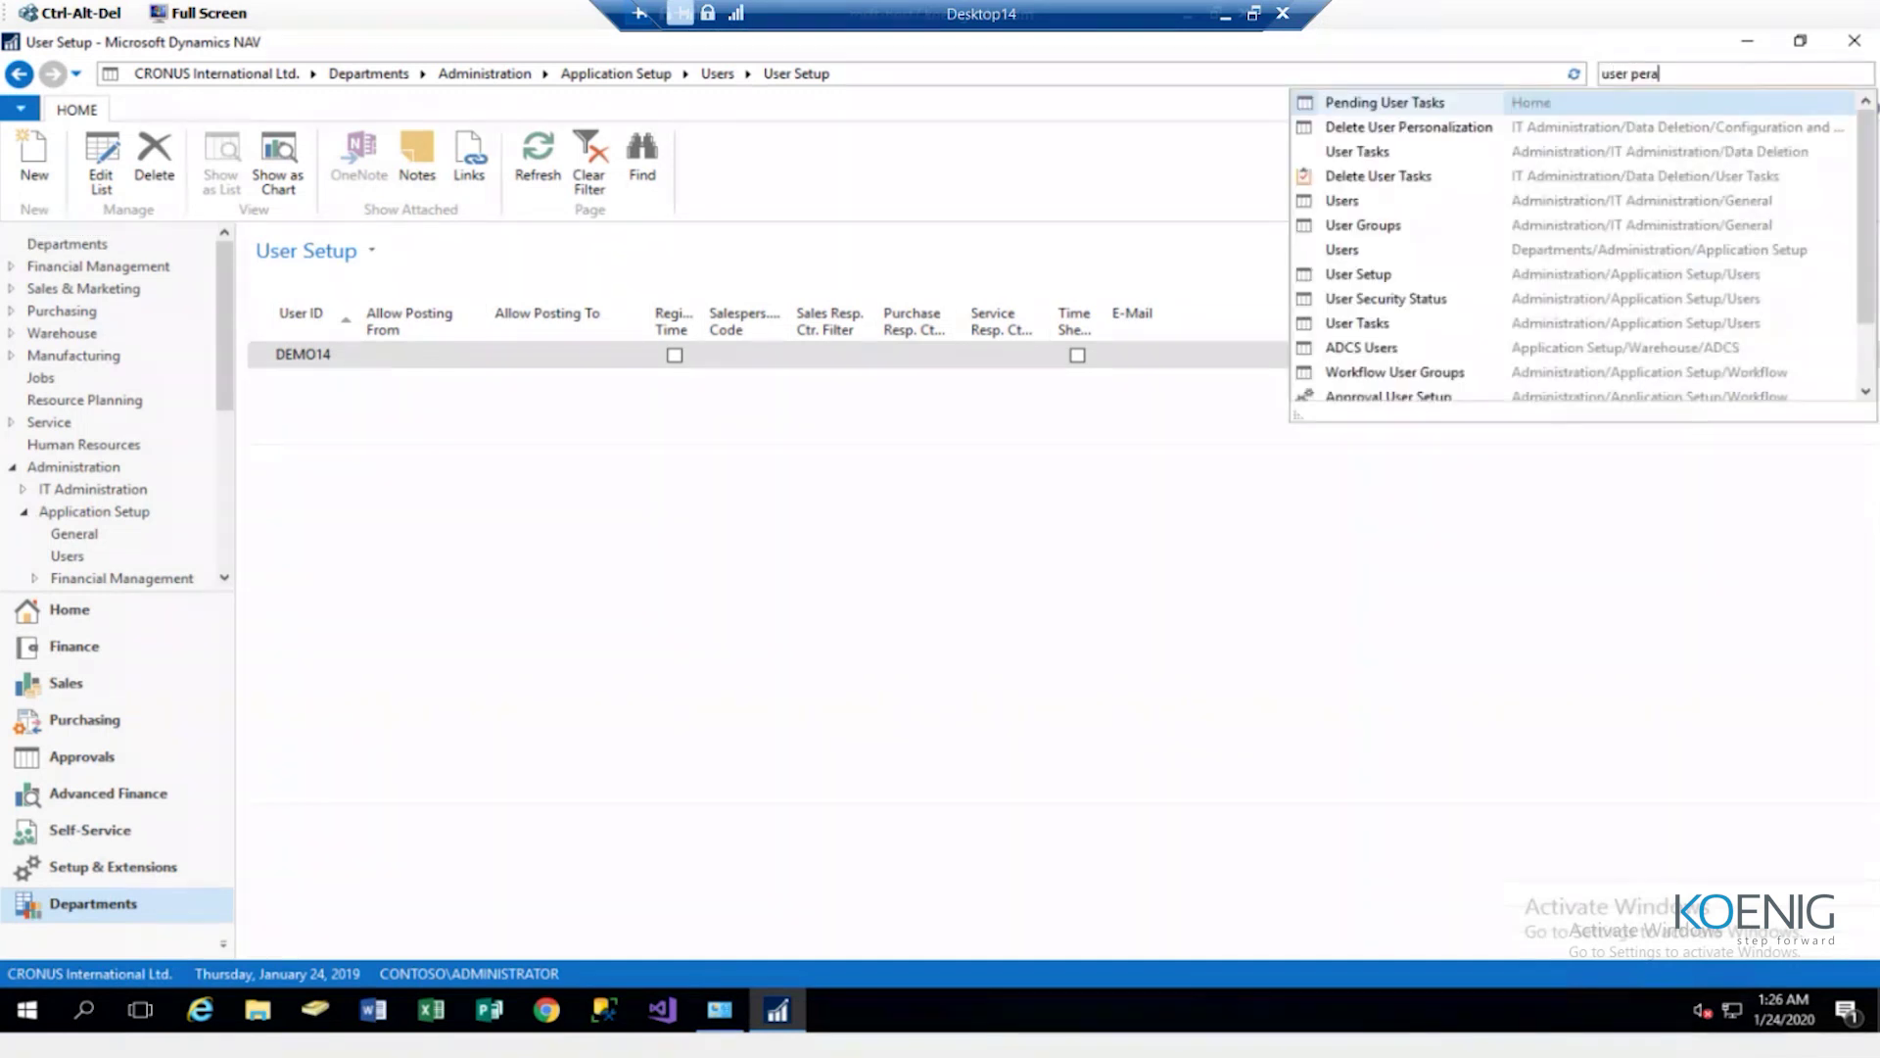
key(BackSpace)
text(so)
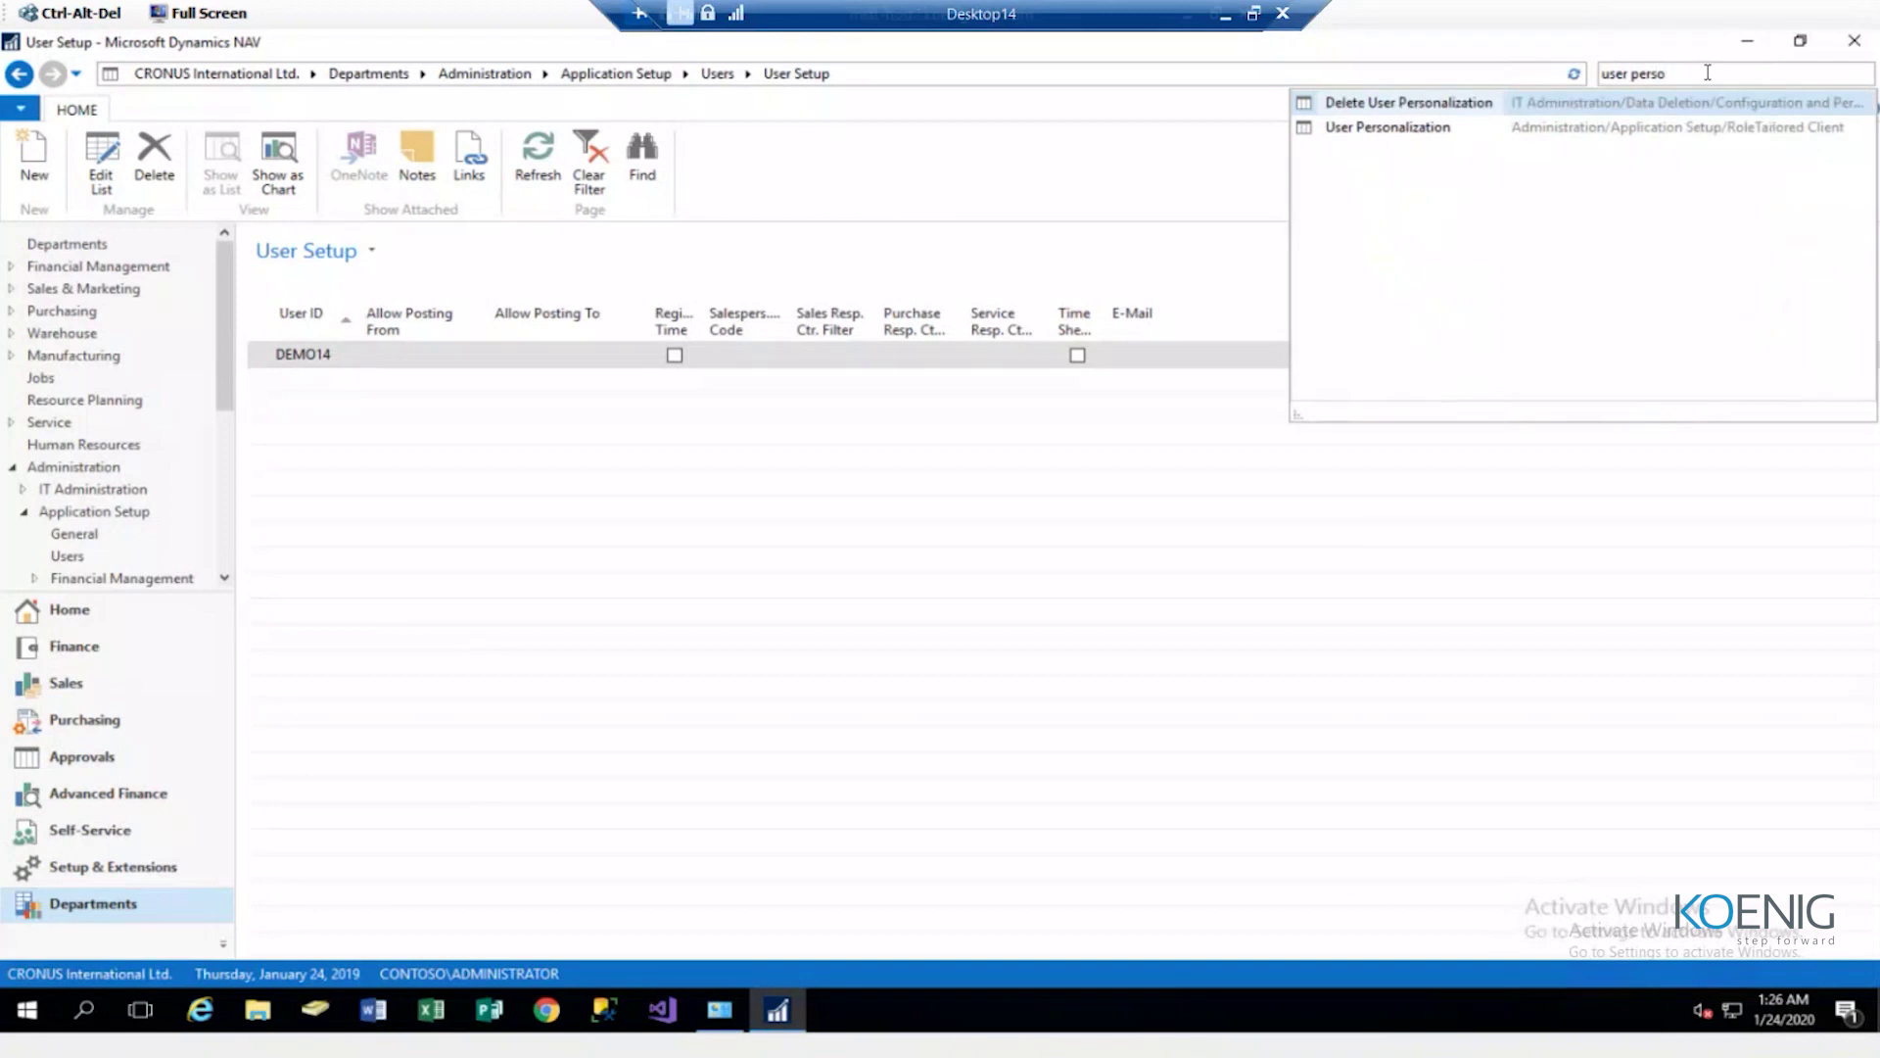
click(1416, 129)
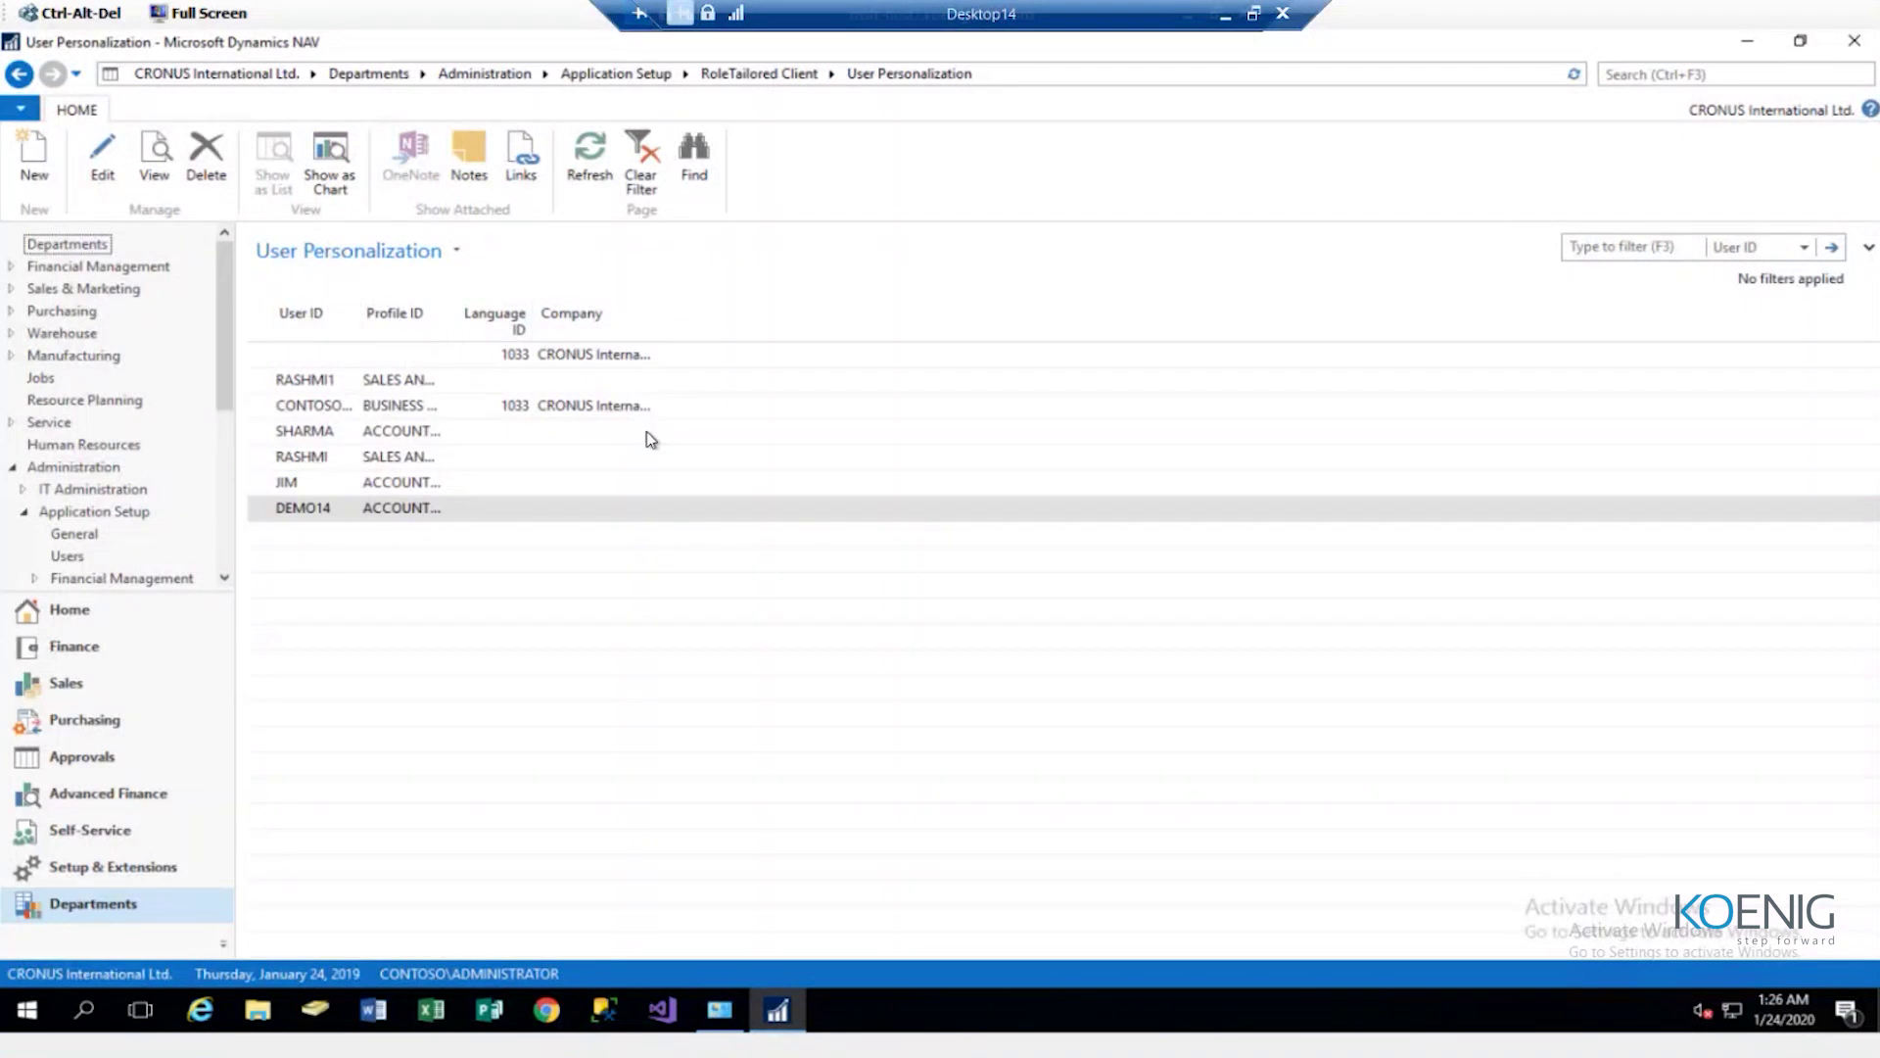
Open a user's personalization card, review the Company list and Clear Personalized Pages action, then close it
click(282, 482)
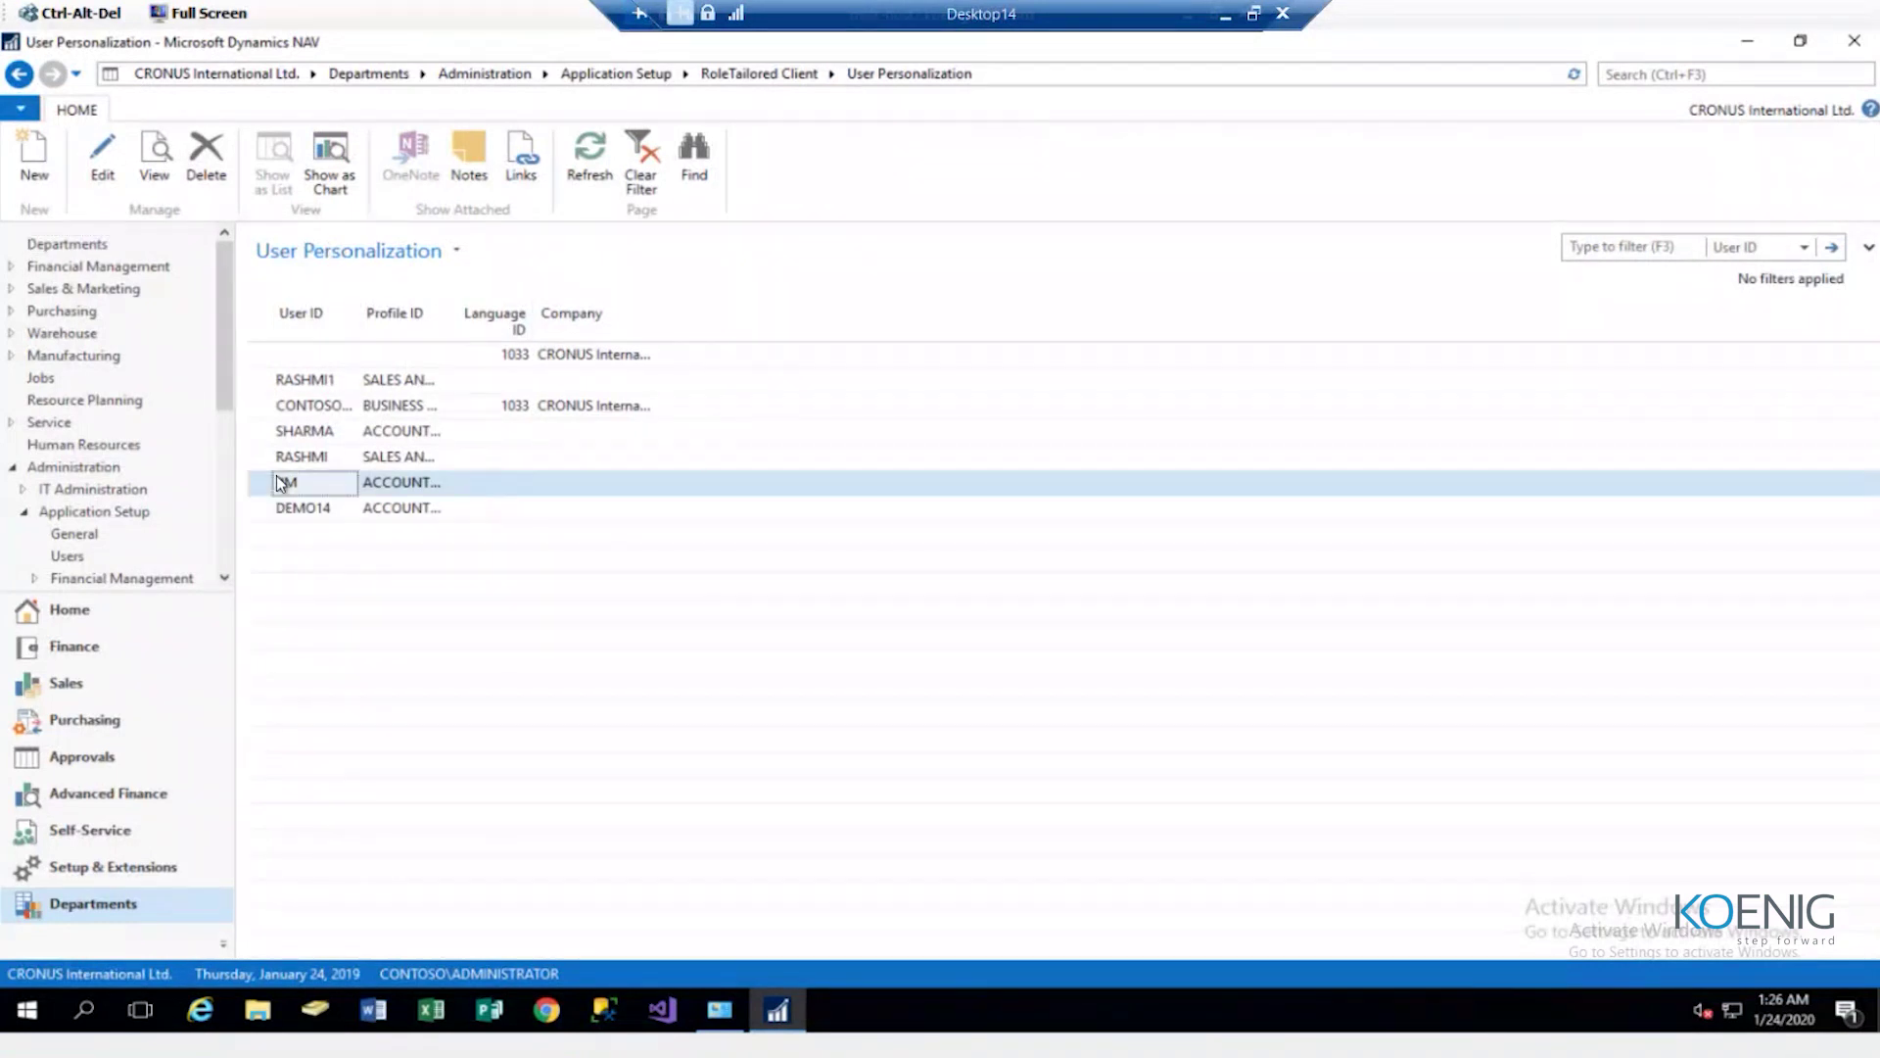
double_click(280, 484)
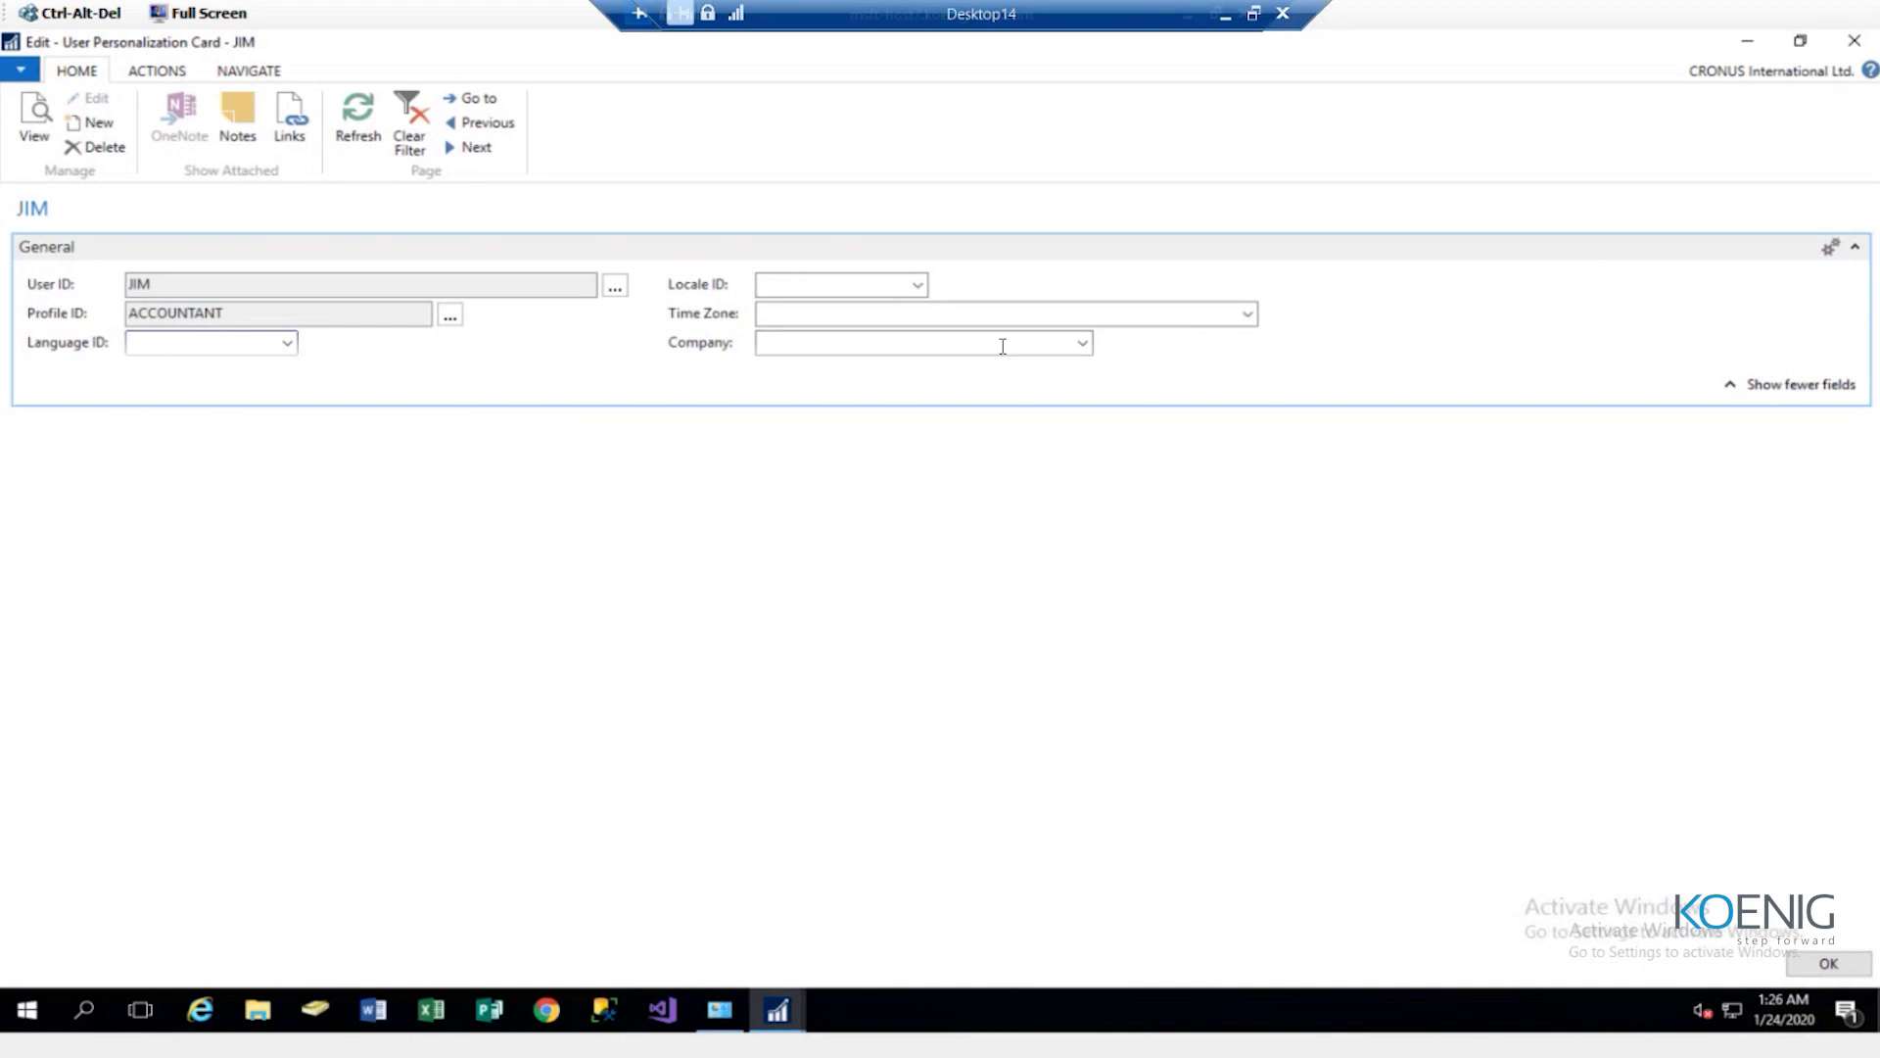
click(1085, 347)
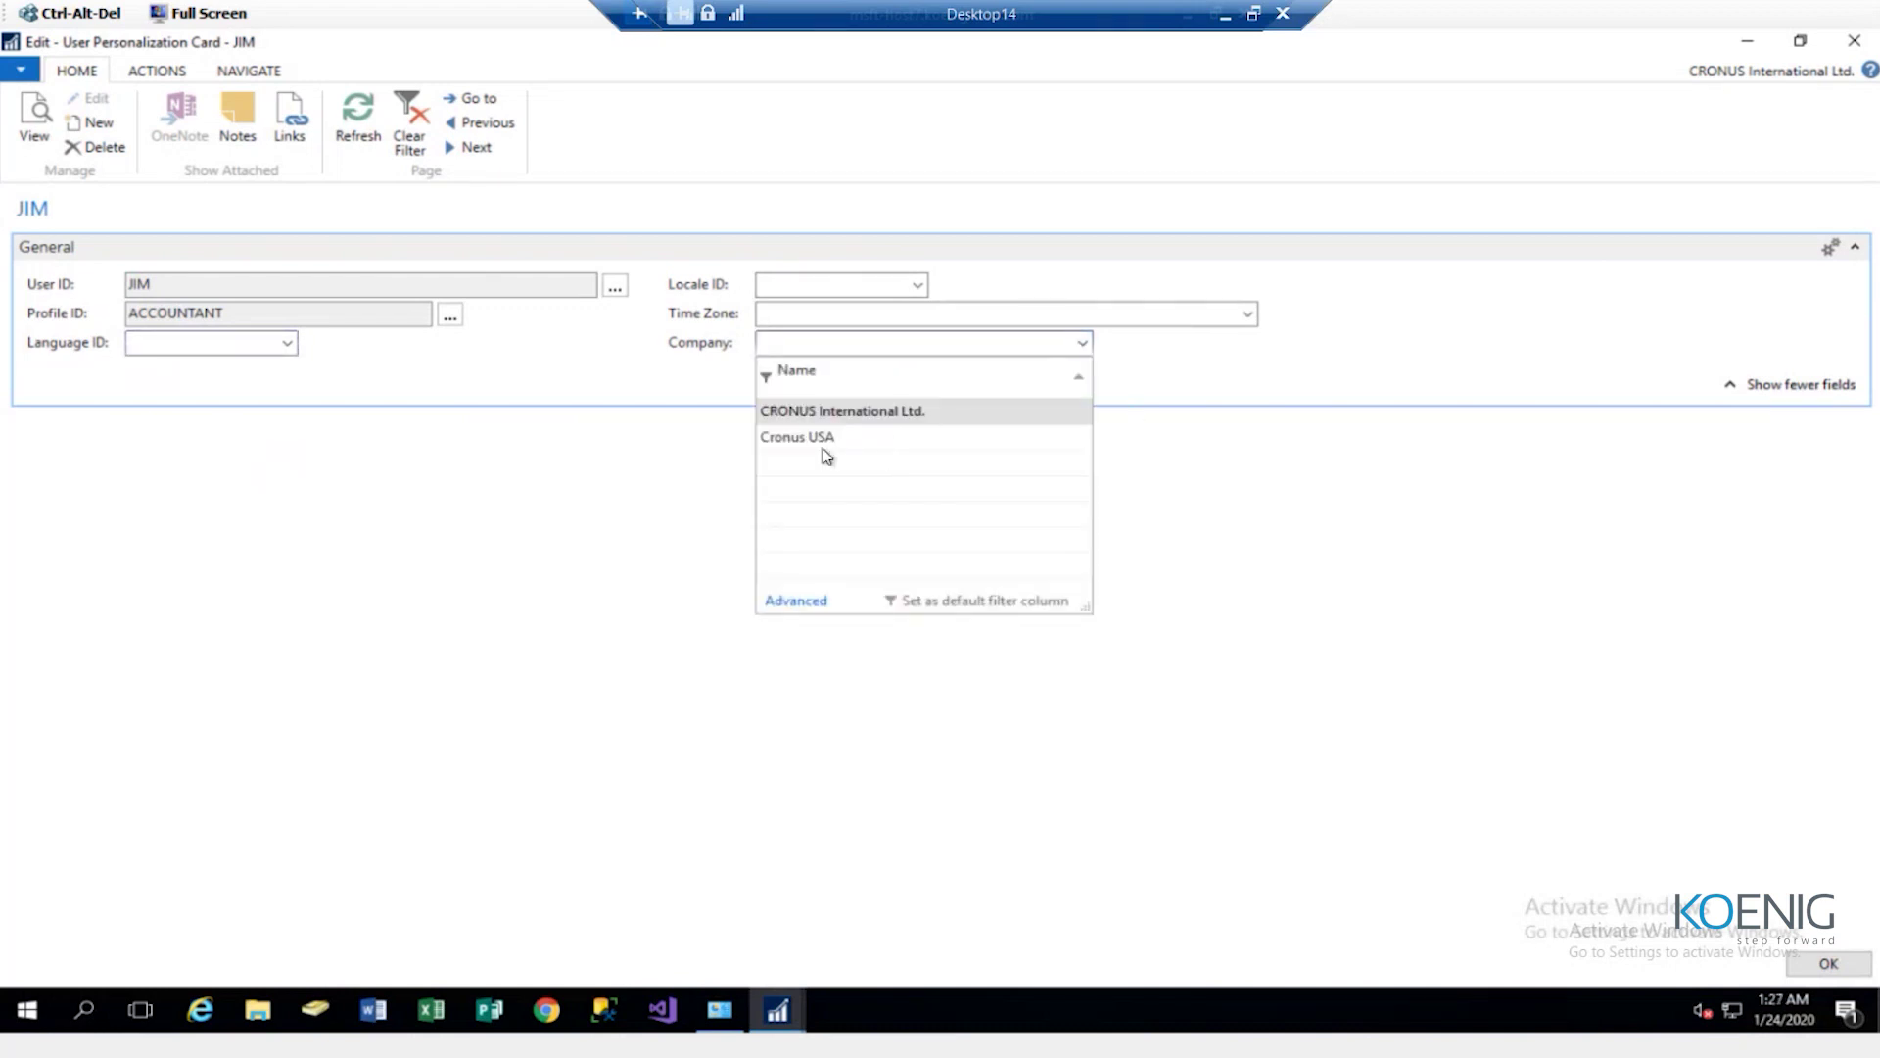
click(688, 450)
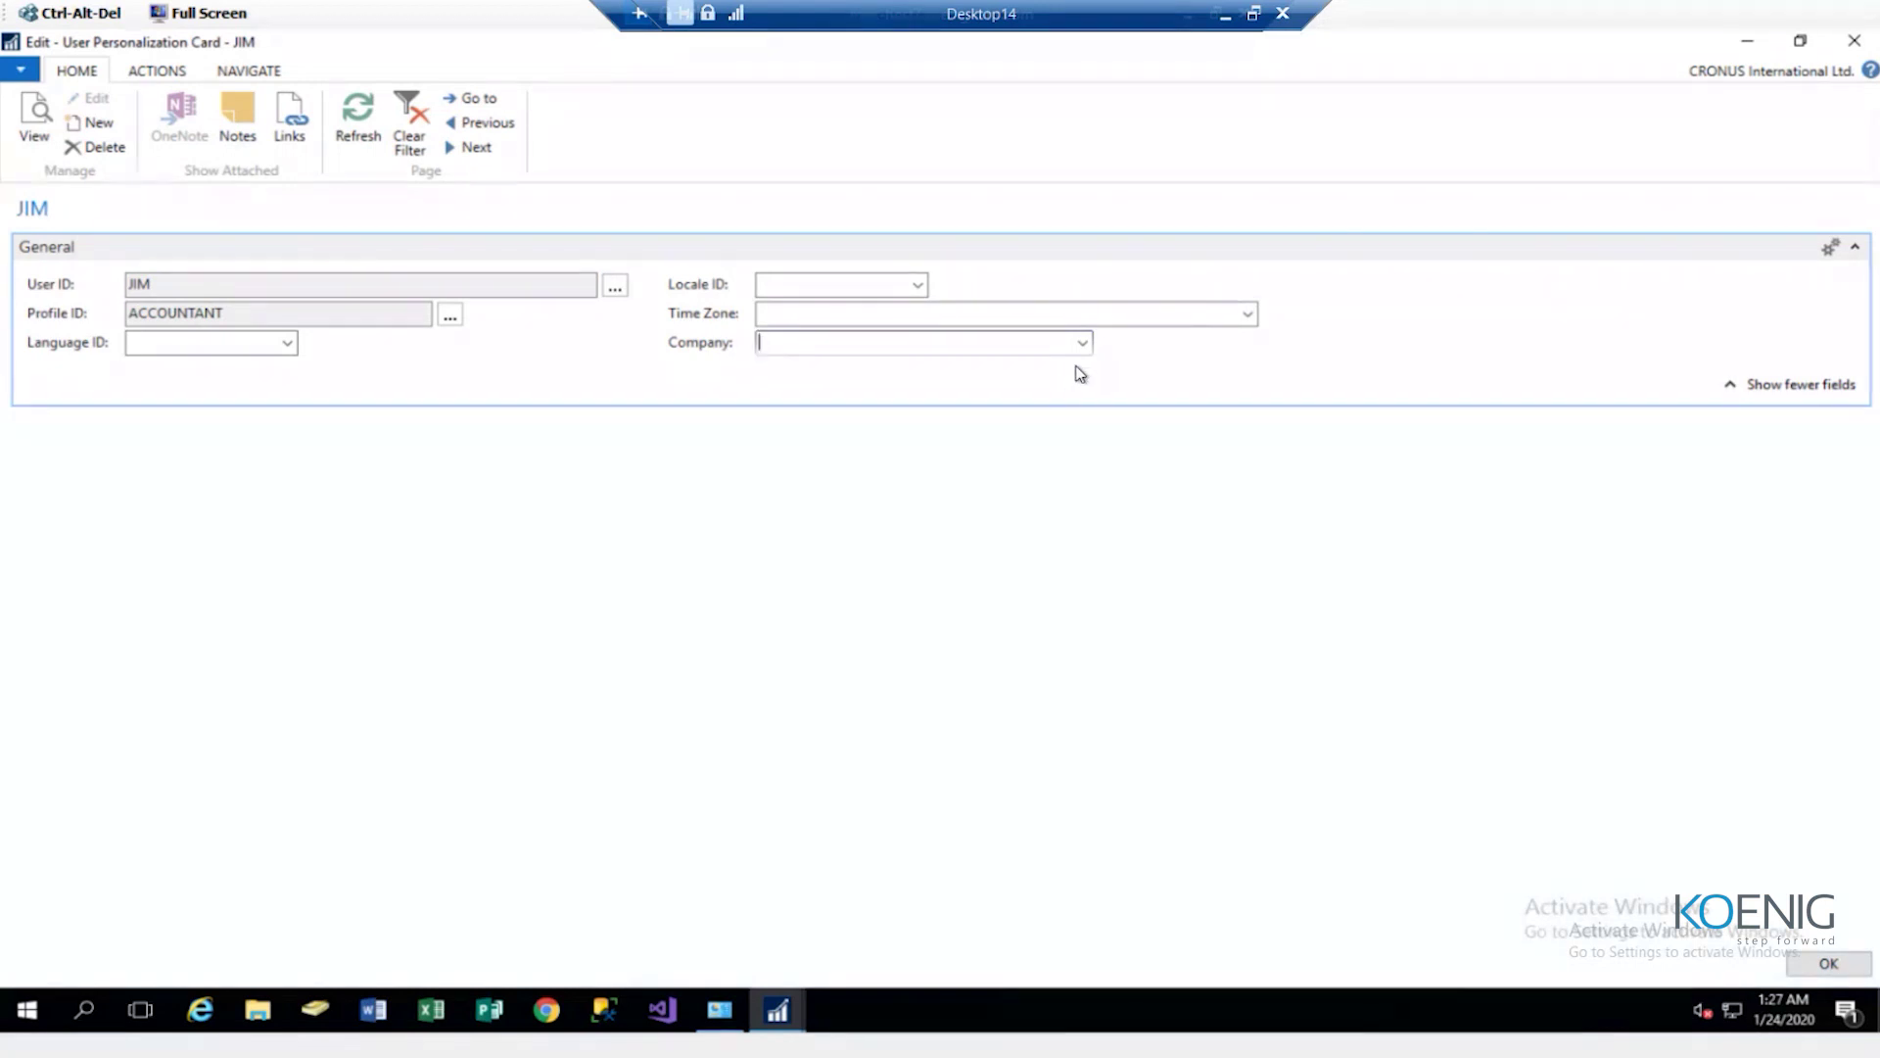
click(152, 70)
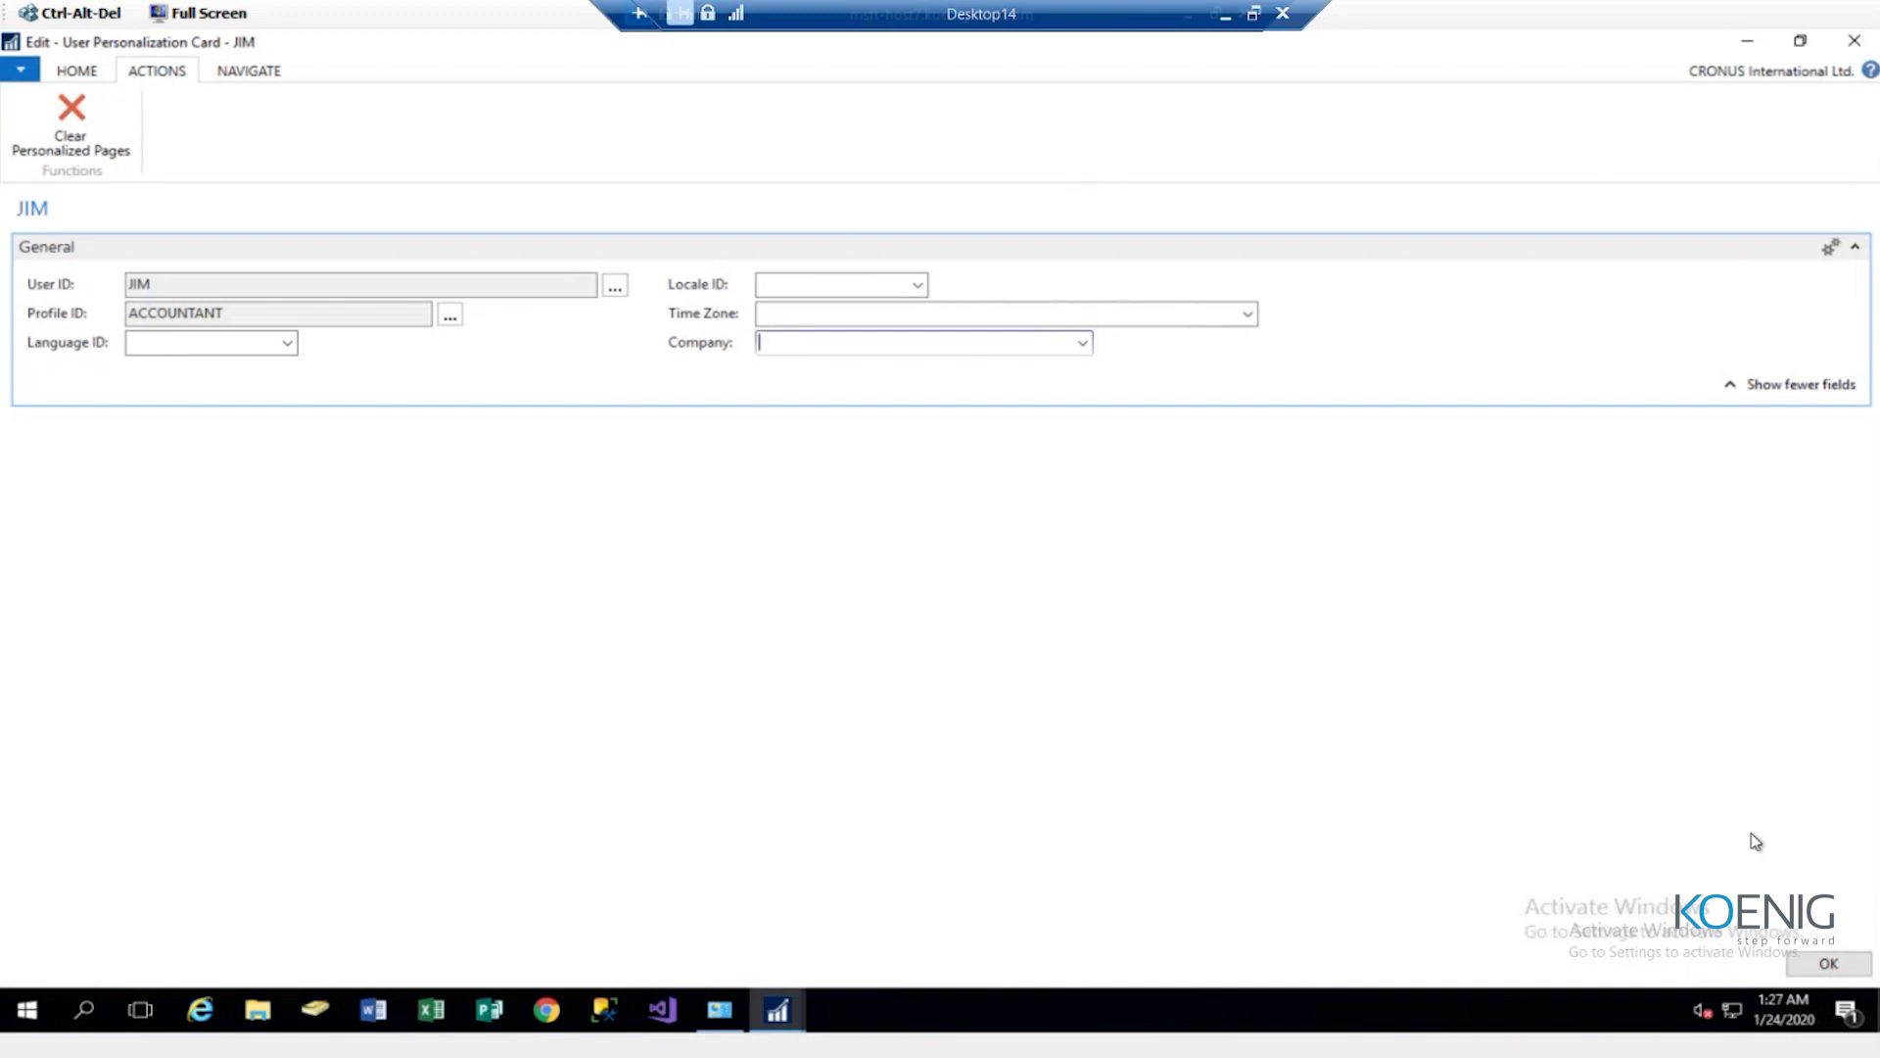
click(1827, 964)
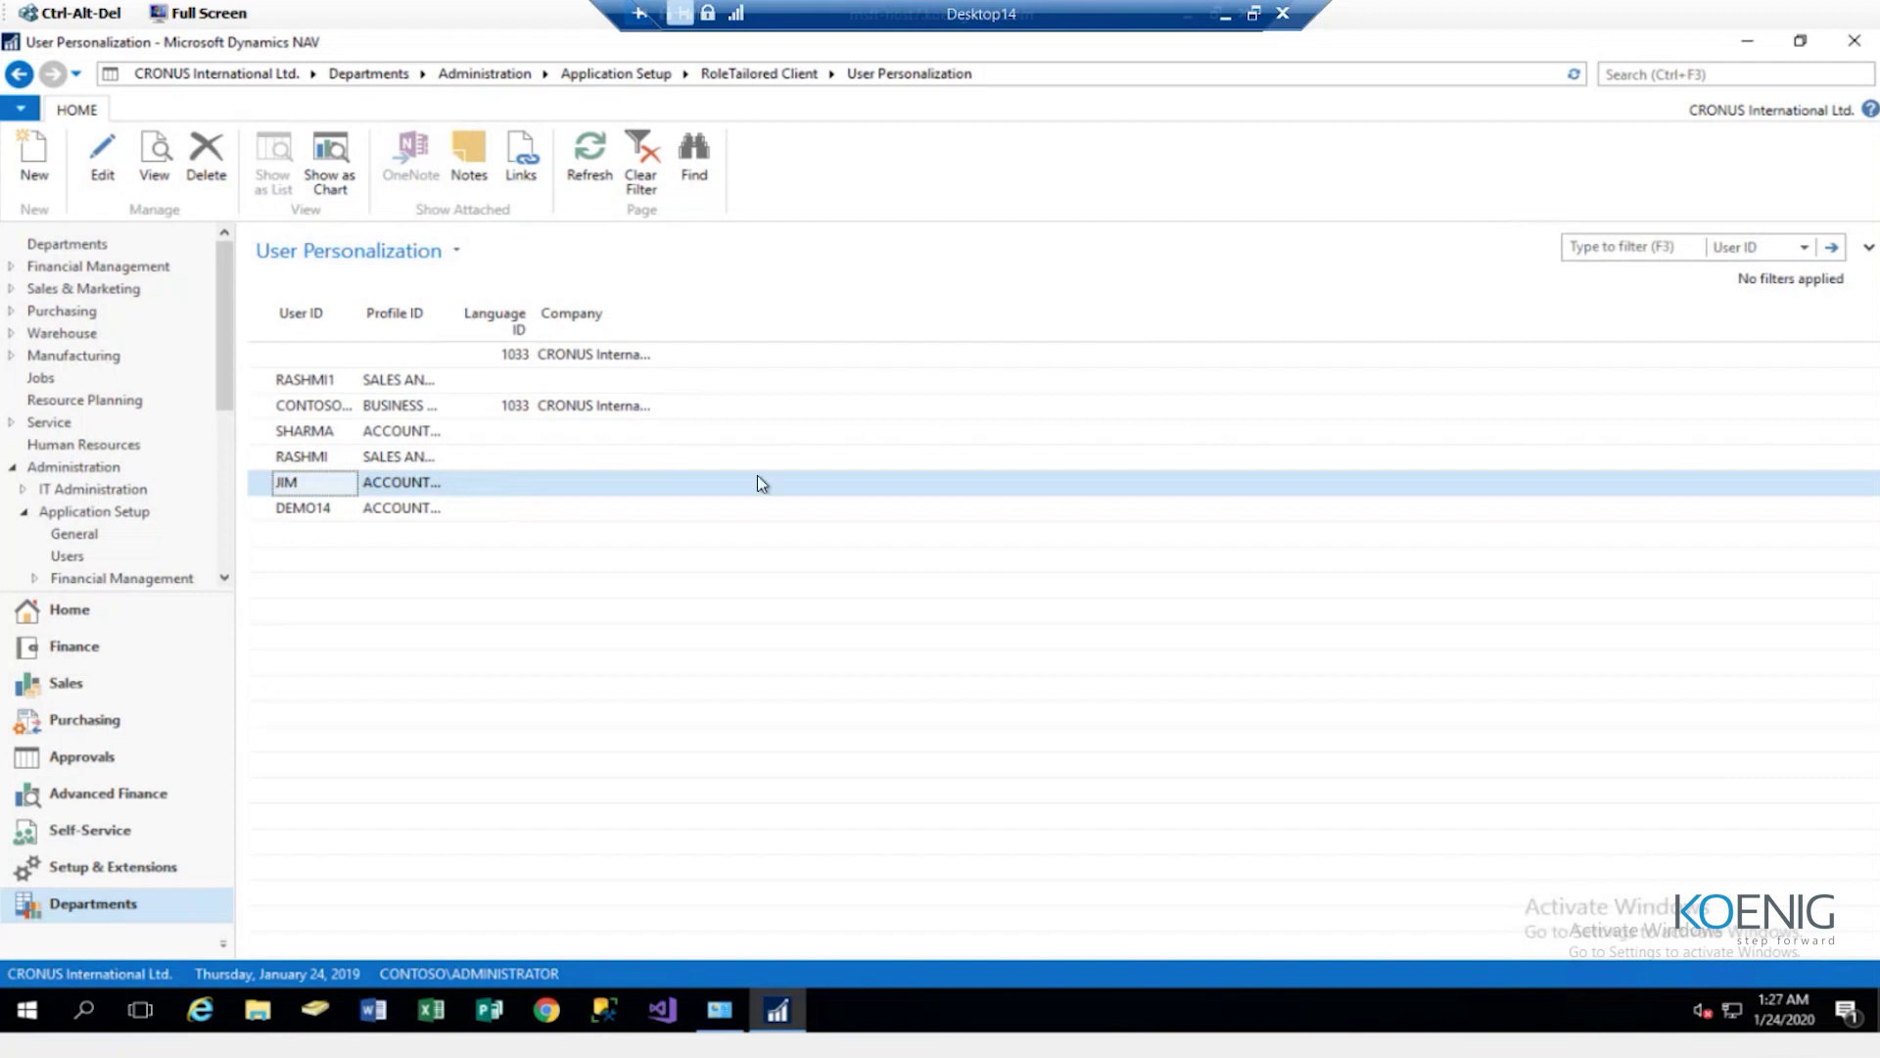
Open the Profiles page and widen its Default Role Center column
click(1704, 71)
text(profiles)
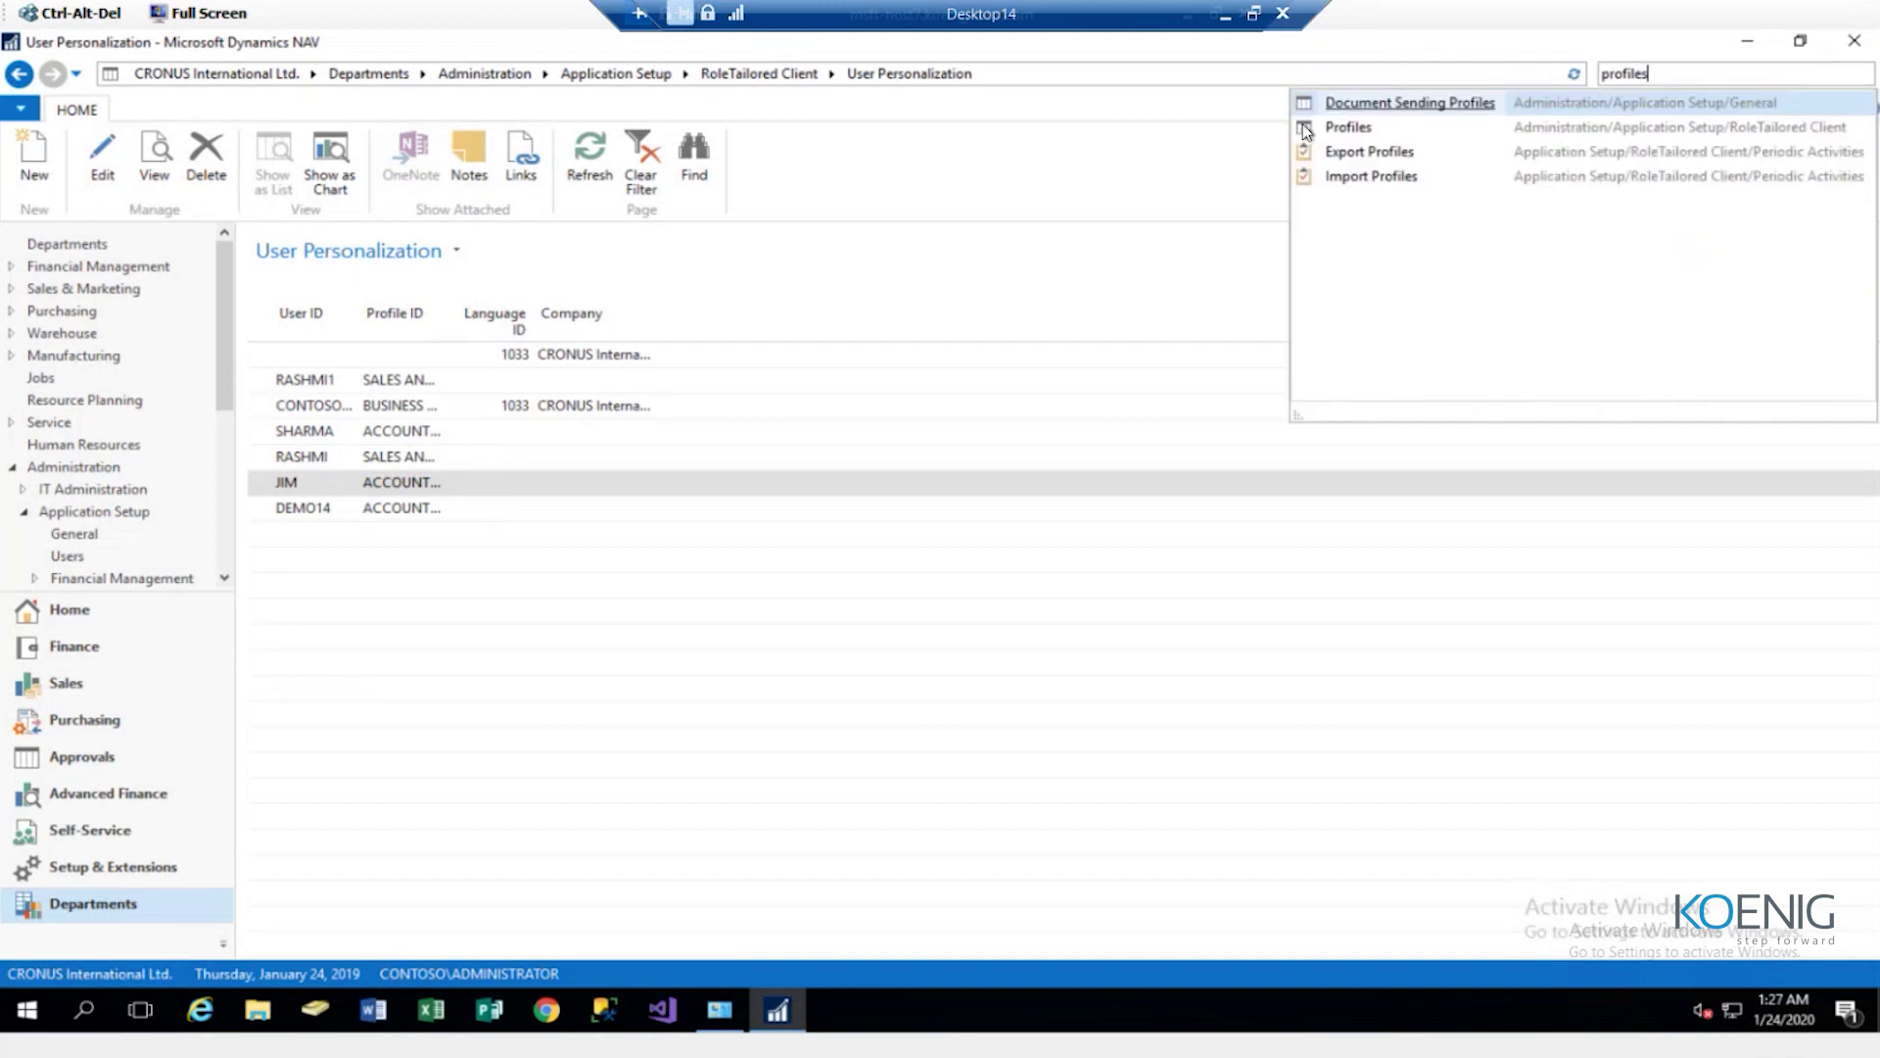
click(1371, 137)
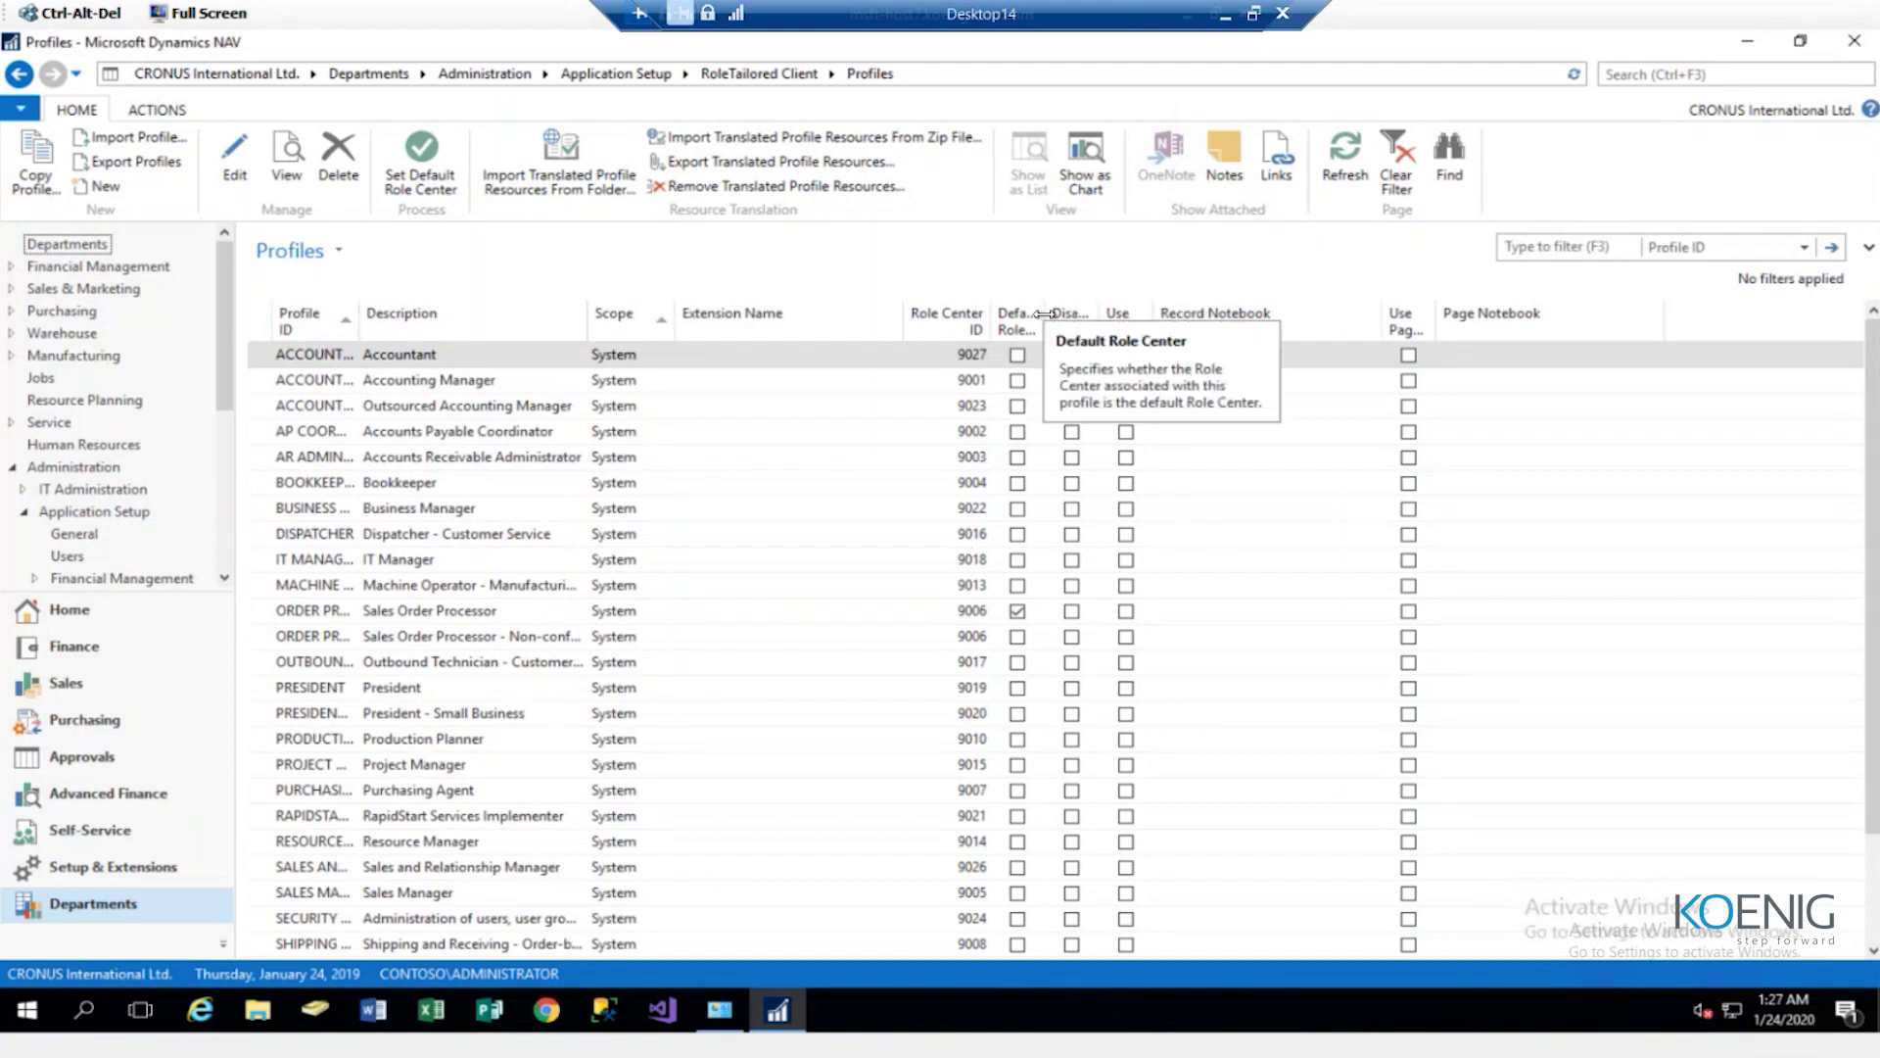
drag(1044, 313, 1122, 313)
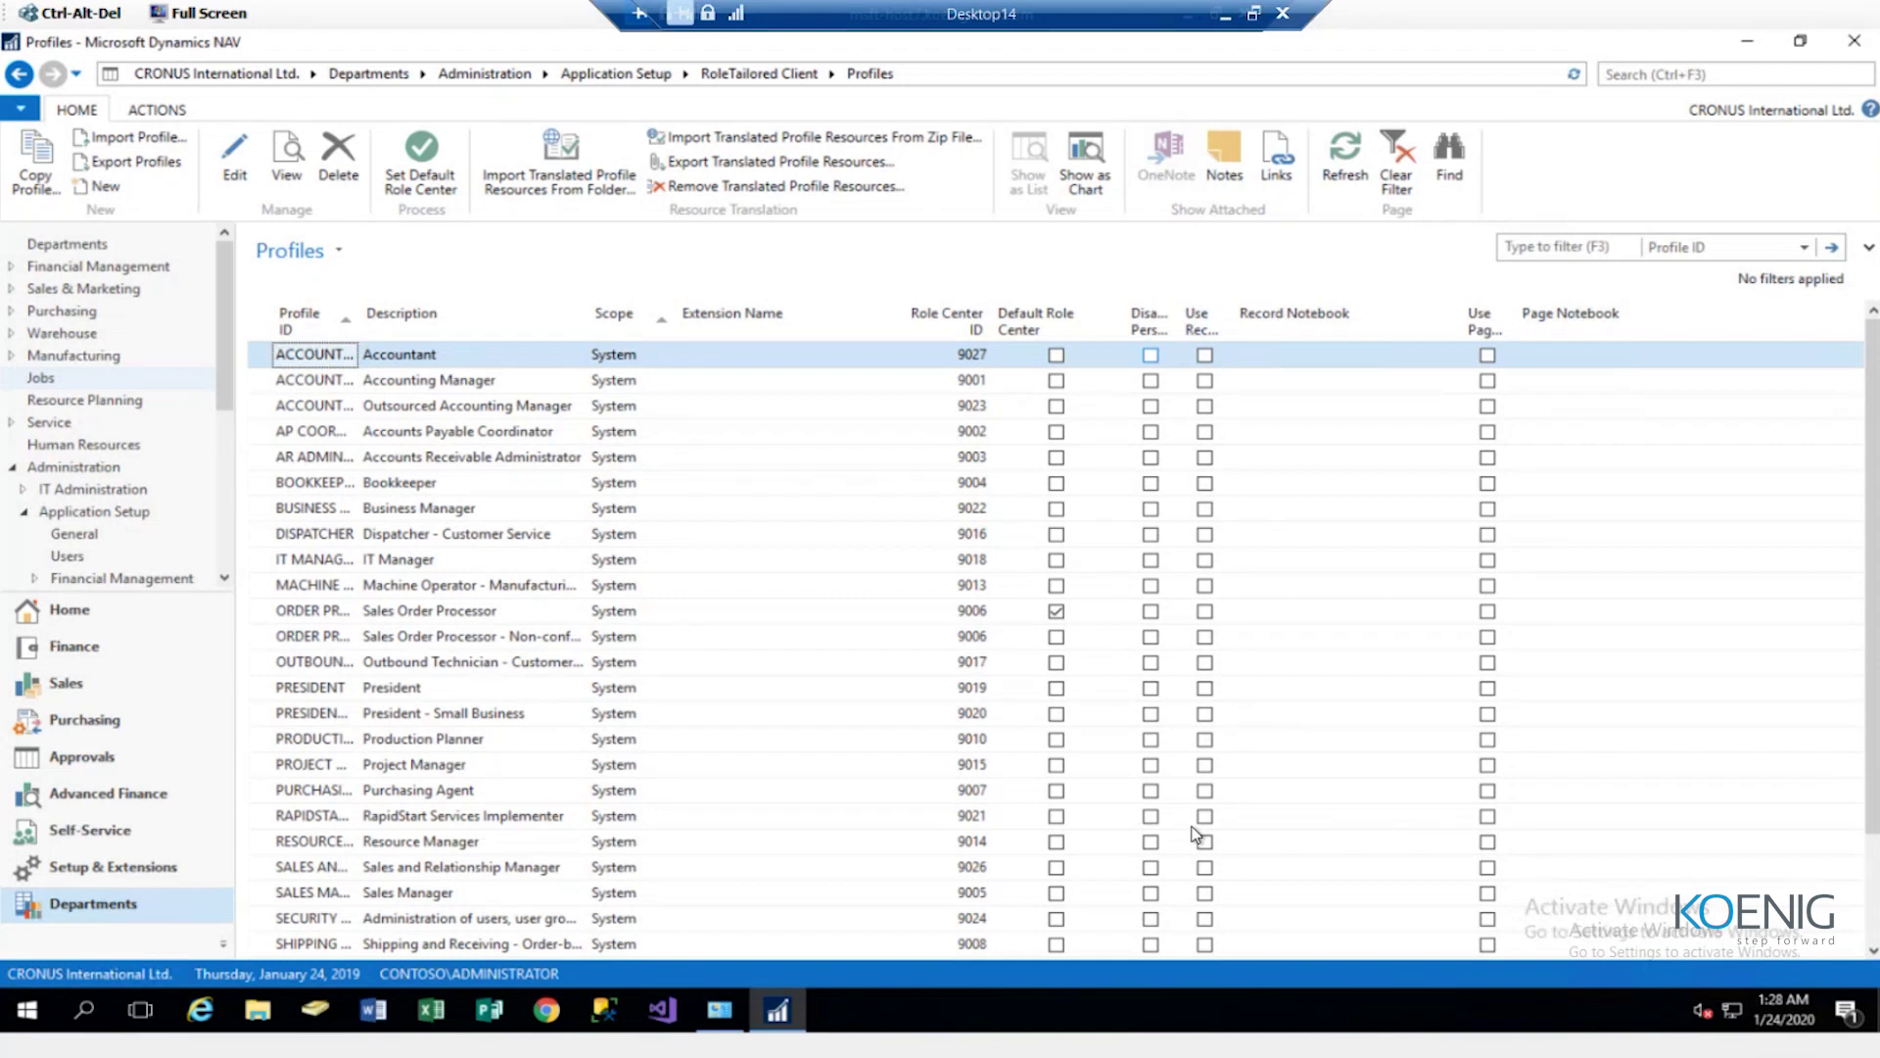
Minimize the remote session and advance the slideshow to the Summary slide
key(alt+Tab)
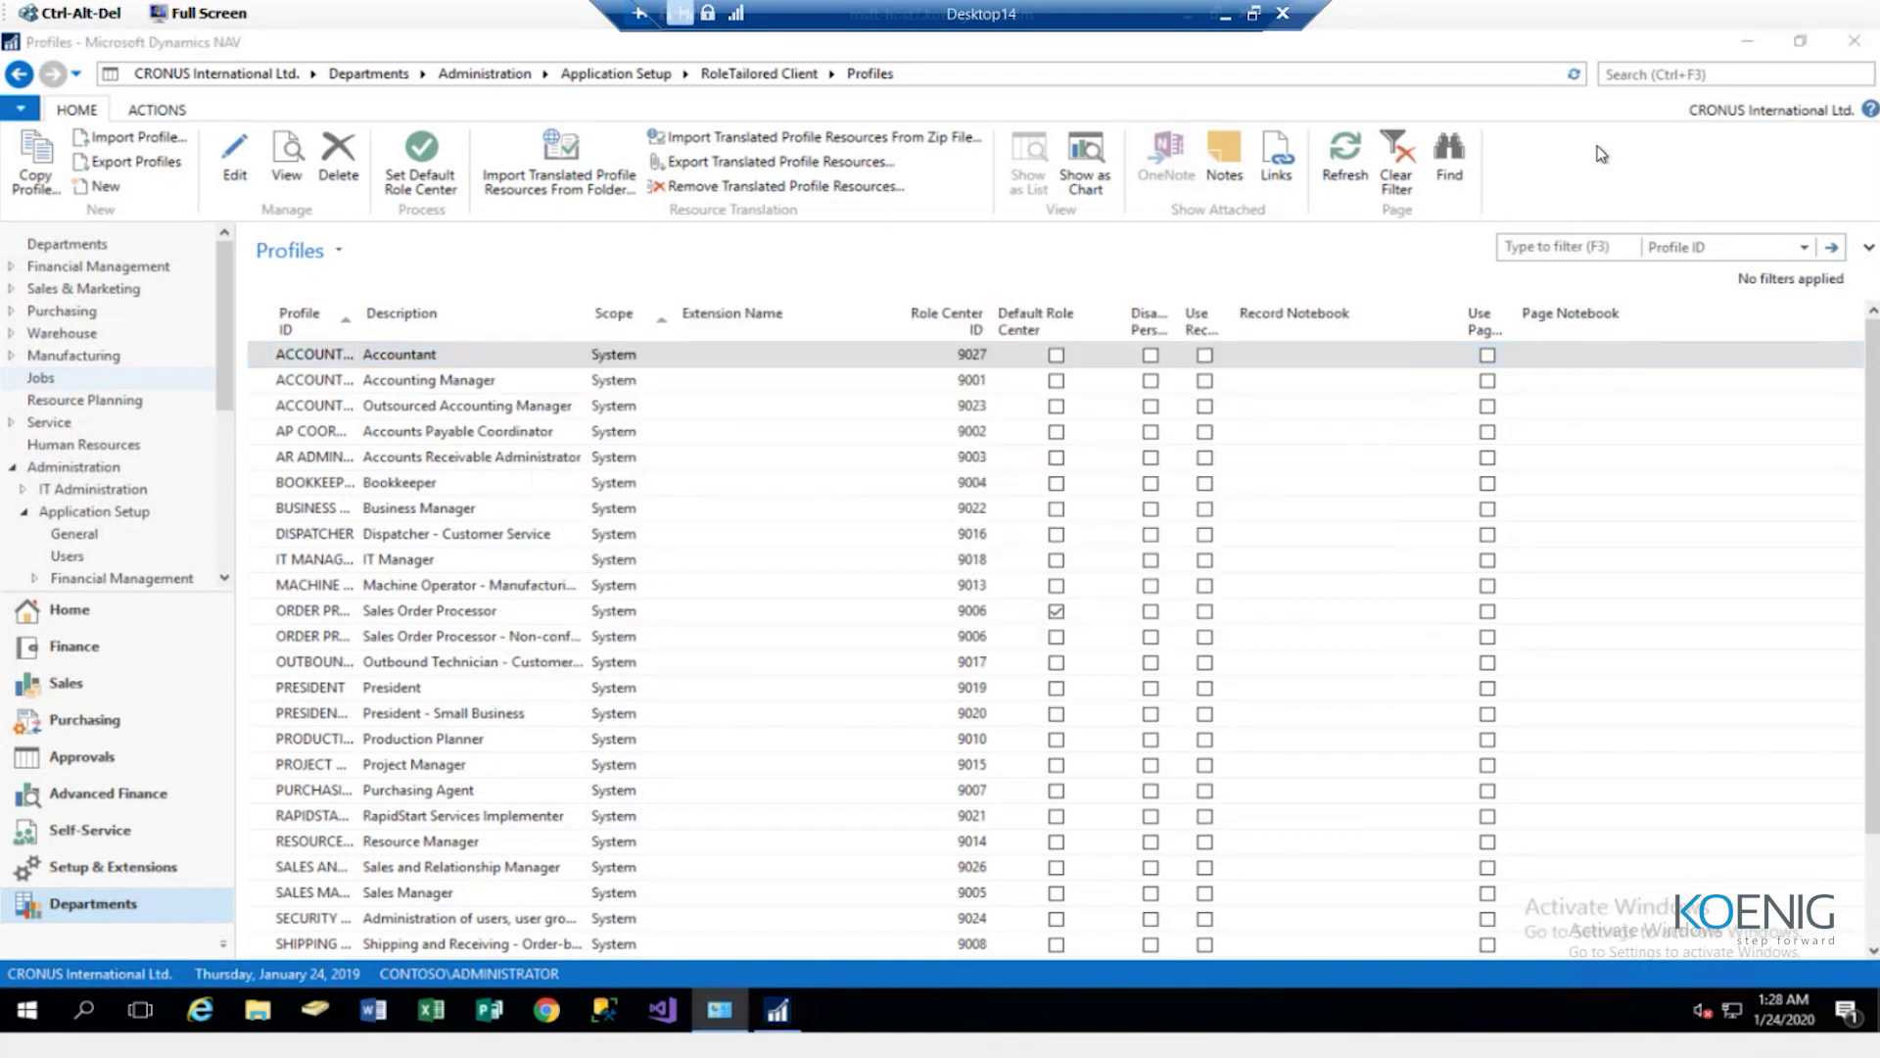
click(1225, 14)
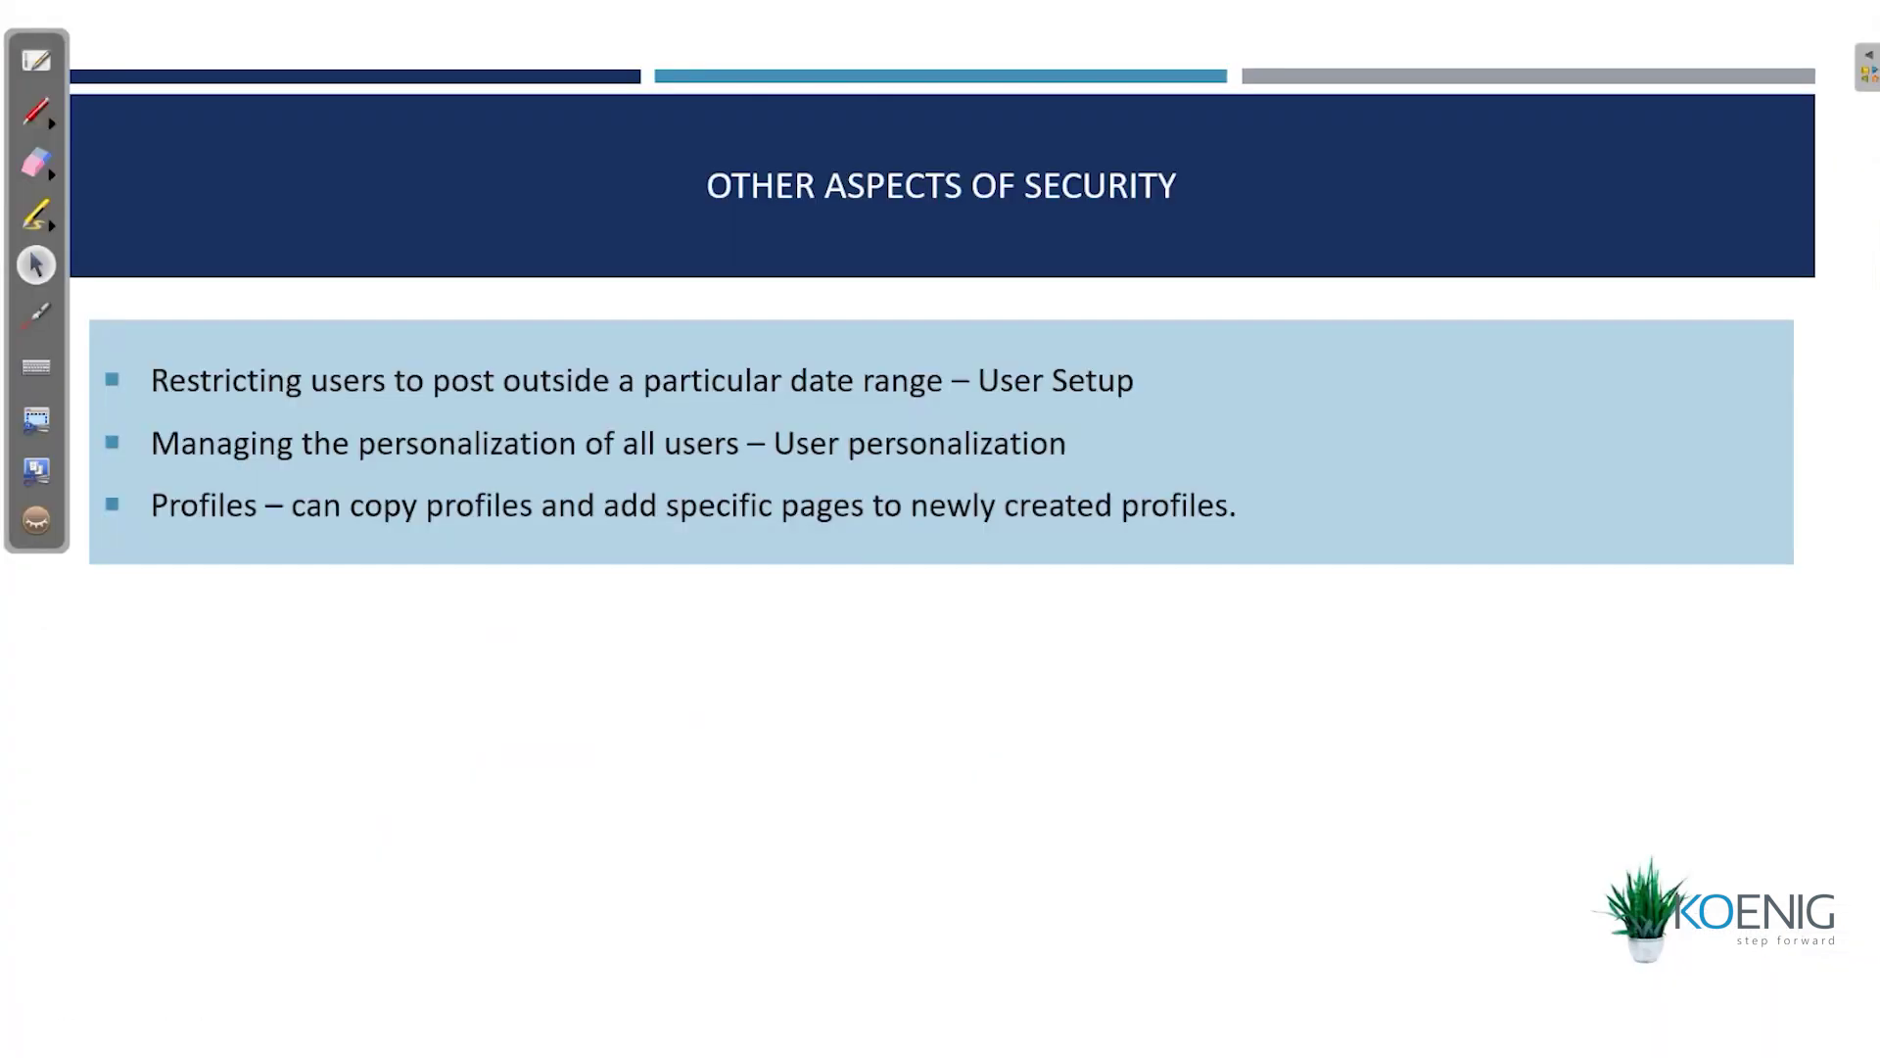
click(1271, 647)
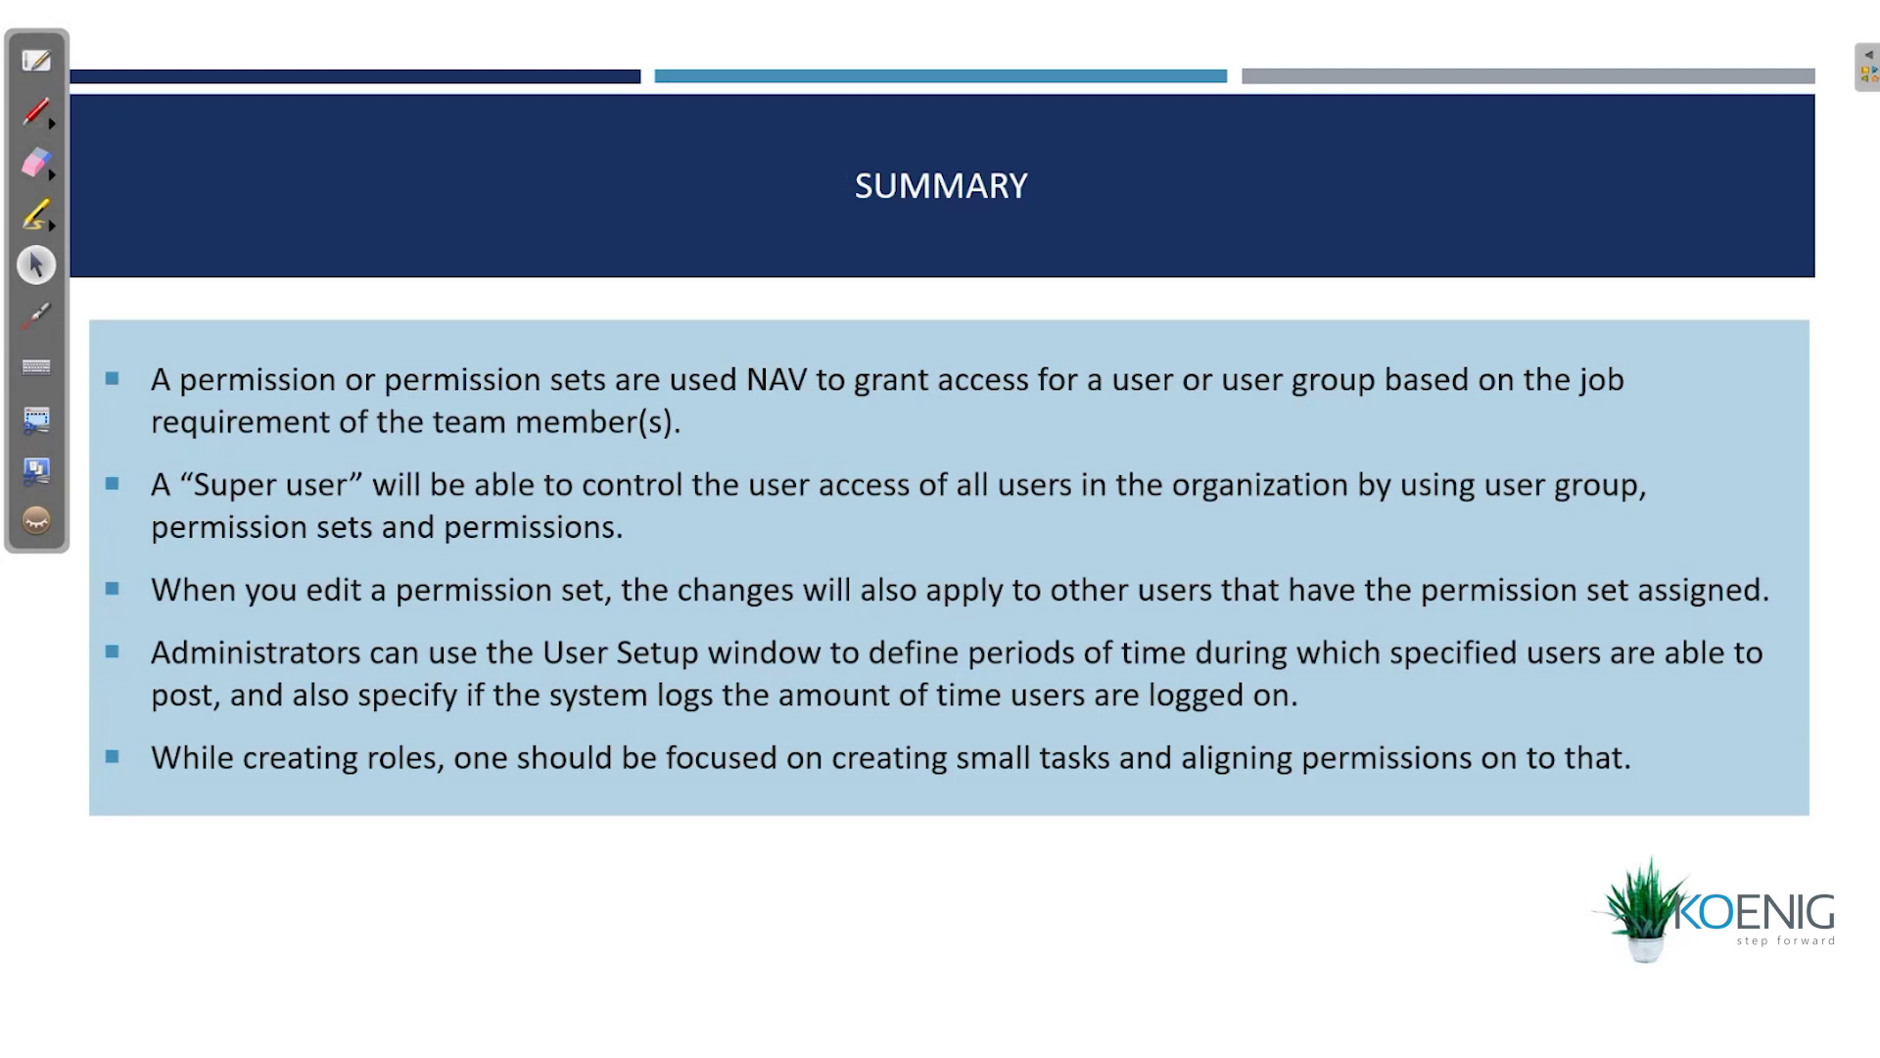